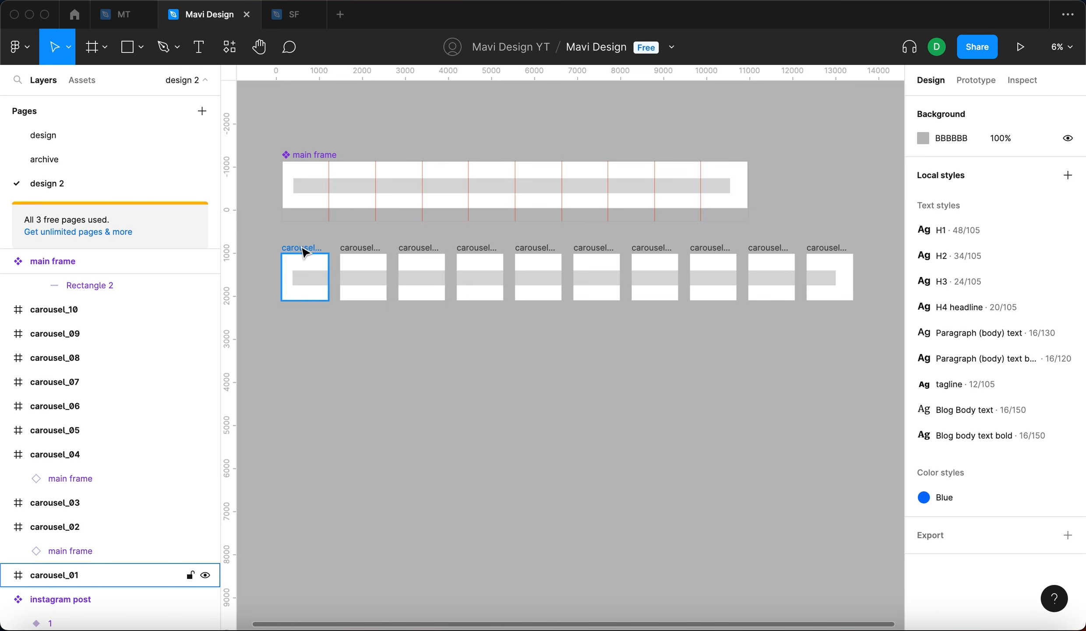
- Inspect the carousel frames by selecting them on the canvas
click(370, 296)
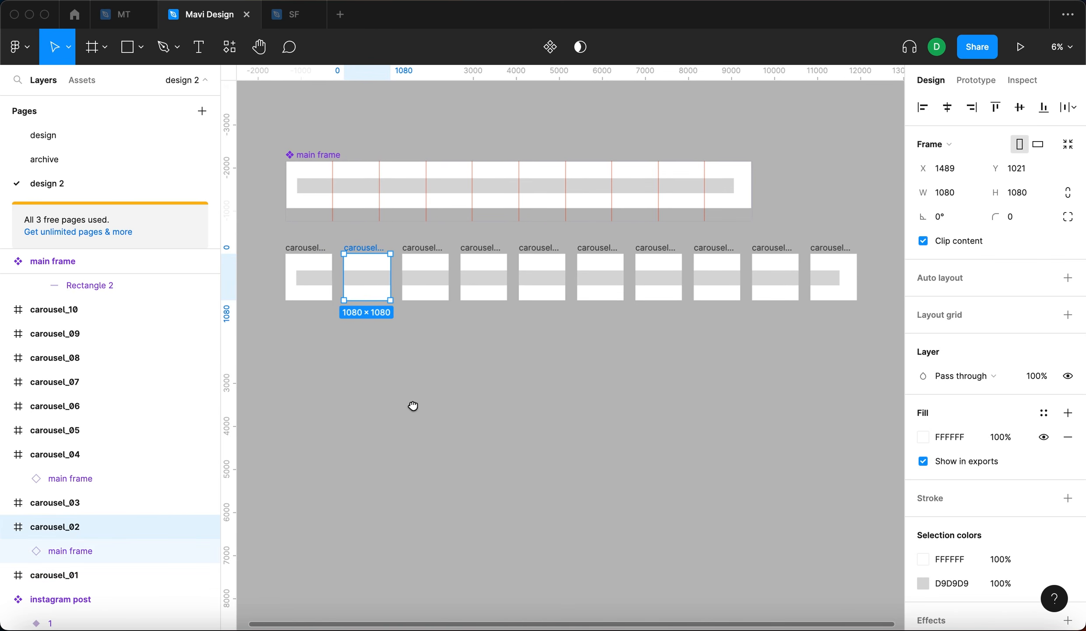
scroll(405, 405, left, 2)
click(438, 263)
drag(865, 327, 327, 253)
click(465, 408)
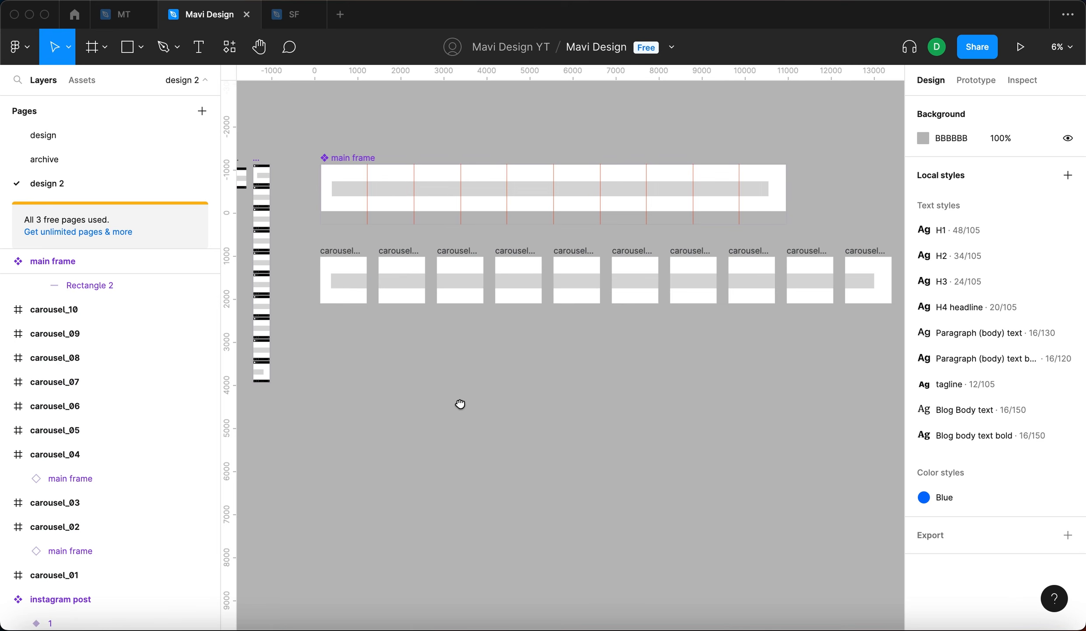
- Select all ten carousel frames and review their PNG export settings
scroll(363, 248, left, 2)
drag(337, 253, 868, 376)
scroll(944, 476, down, 4)
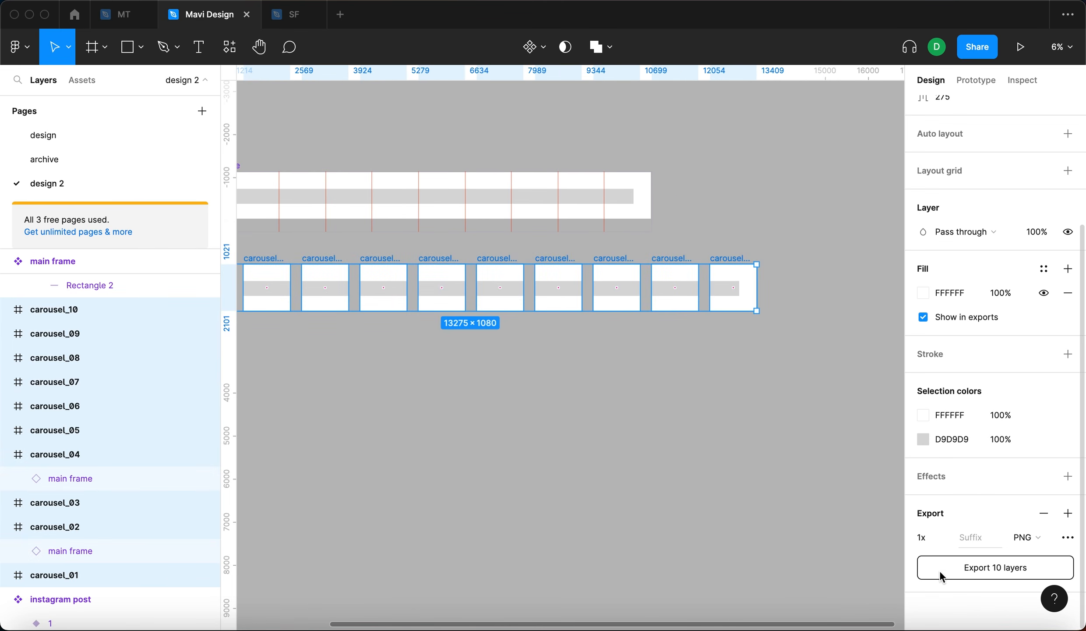
click(748, 476)
drag(516, 411, 723, 449)
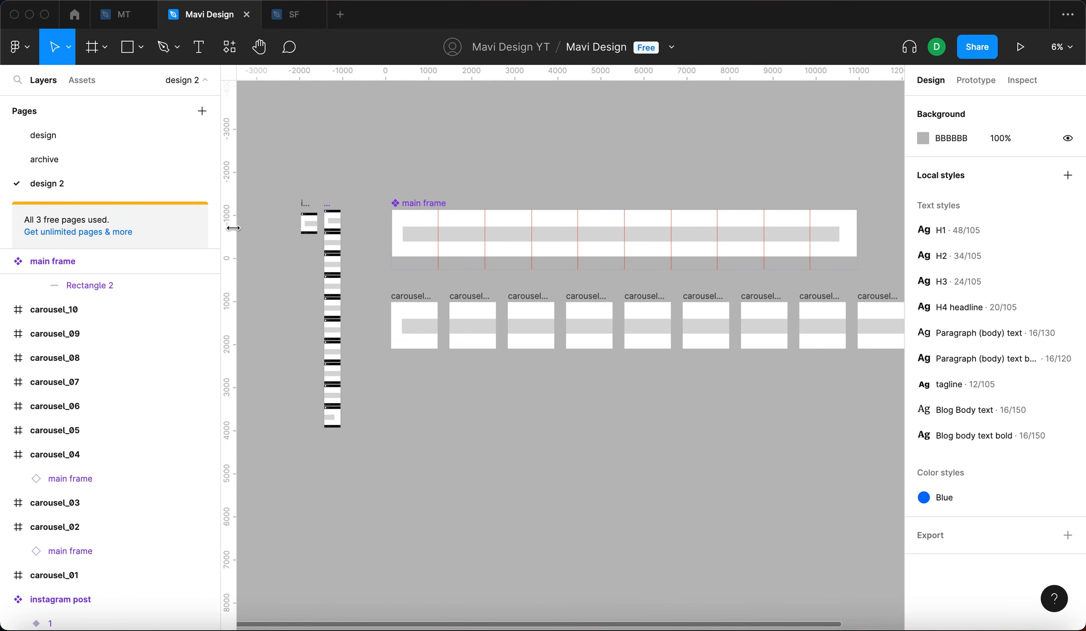
- Zoom into the Instagram post mockups and open the prototype preview, swiping through the slides
scroll(298, 228, left, 1)
scroll(315, 232, up, 8)
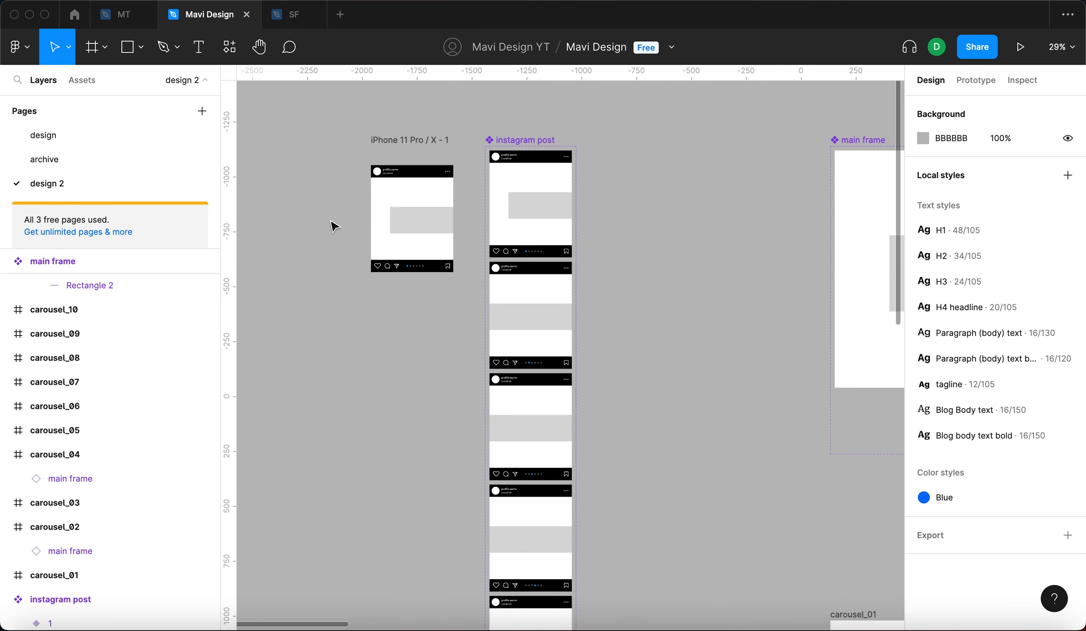
scroll(482, 203, up, 2)
scroll(482, 202, right, 1)
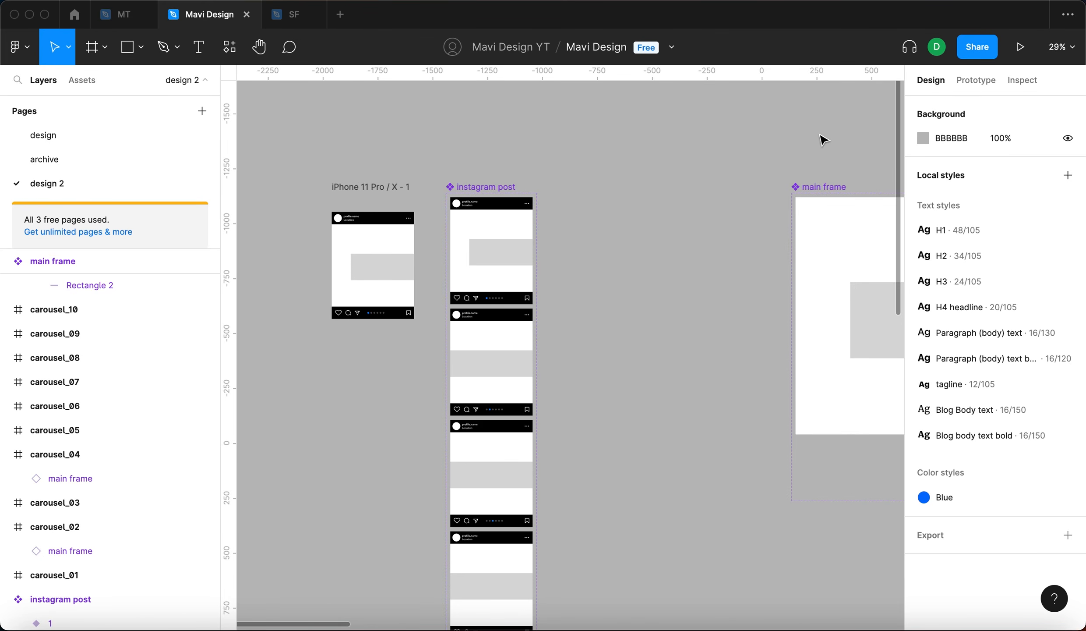
click(1020, 47)
drag(618, 229, 431, 235)
drag(620, 239, 408, 258)
click(206, 16)
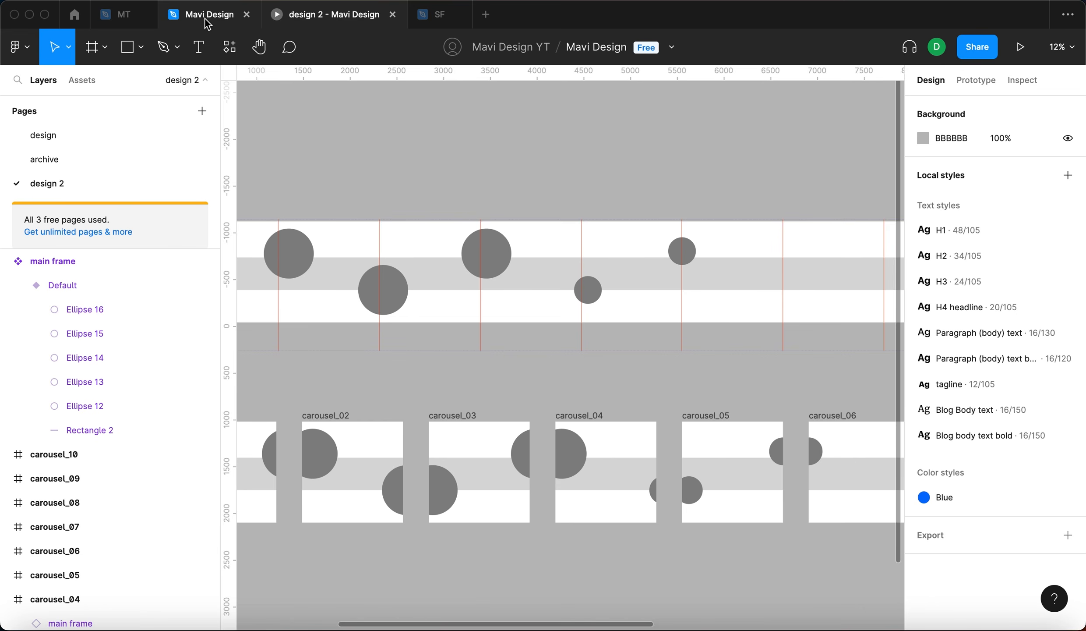
- Review the row of carousel frames by selecting them together
scroll(740, 327, down, 5)
scroll(686, 369, right, 3)
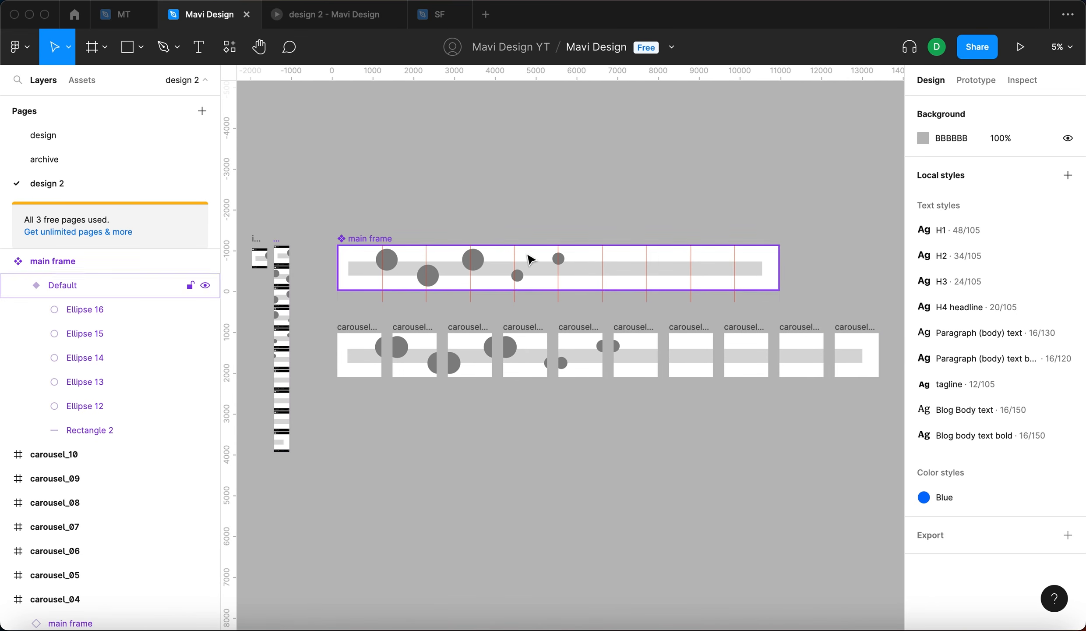
drag(335, 322, 822, 473)
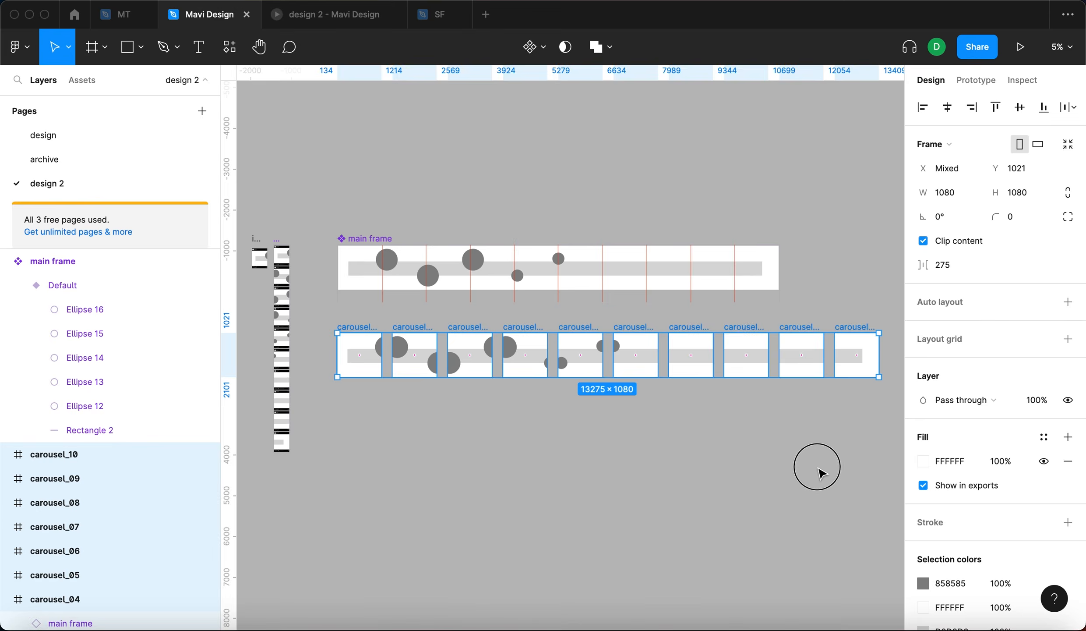
click(821, 473)
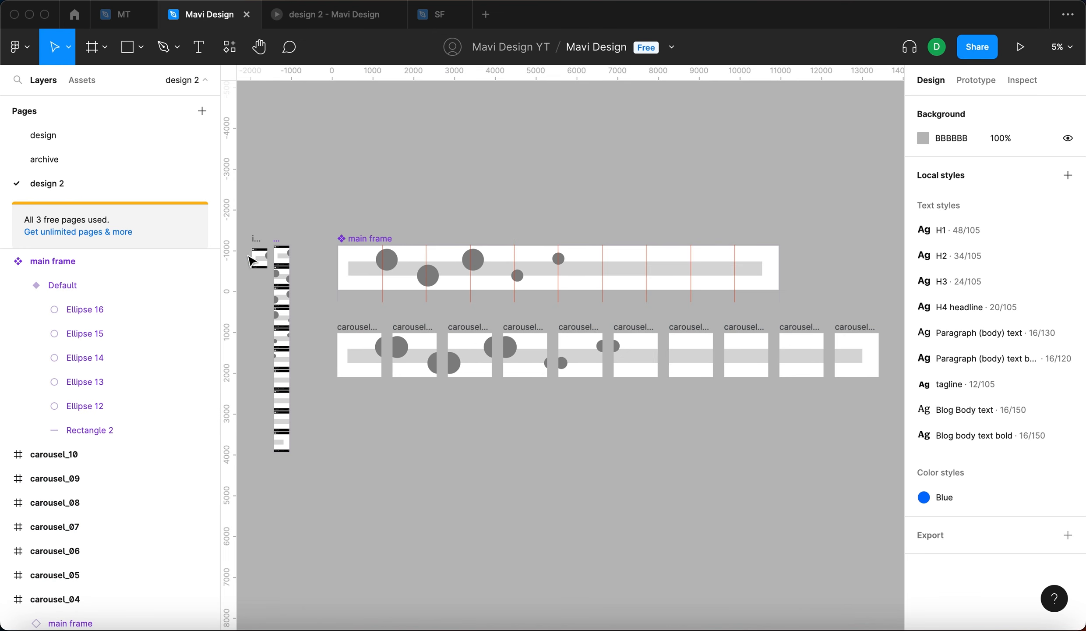
- Swipe through the carousel slides in the prototype preview tab
click(326, 18)
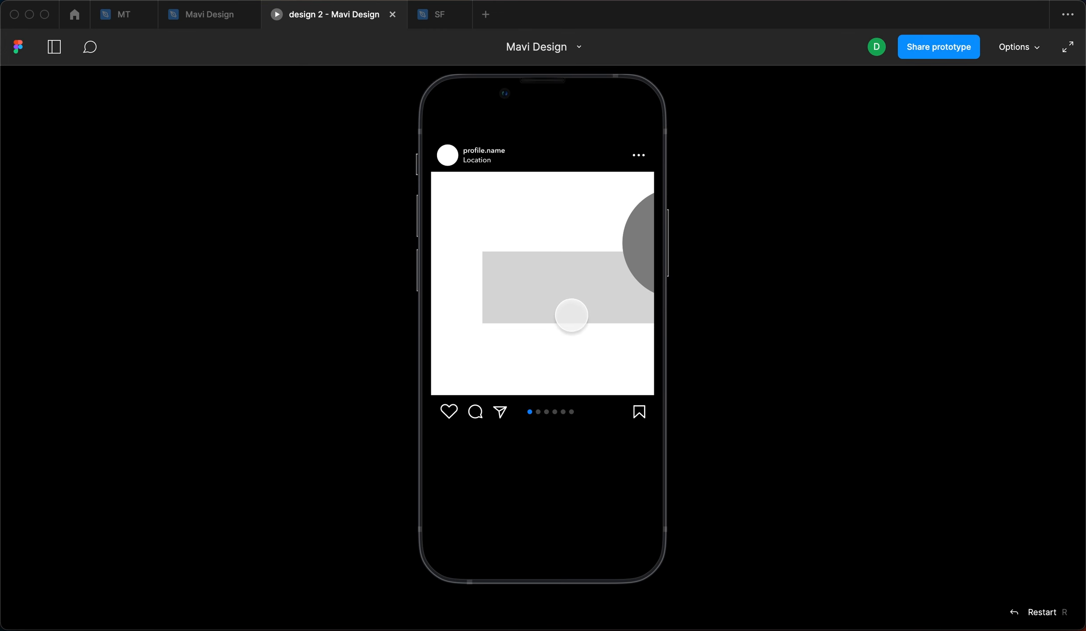
drag(572, 315, 383, 327)
drag(585, 296, 429, 315)
drag(566, 325, 330, 337)
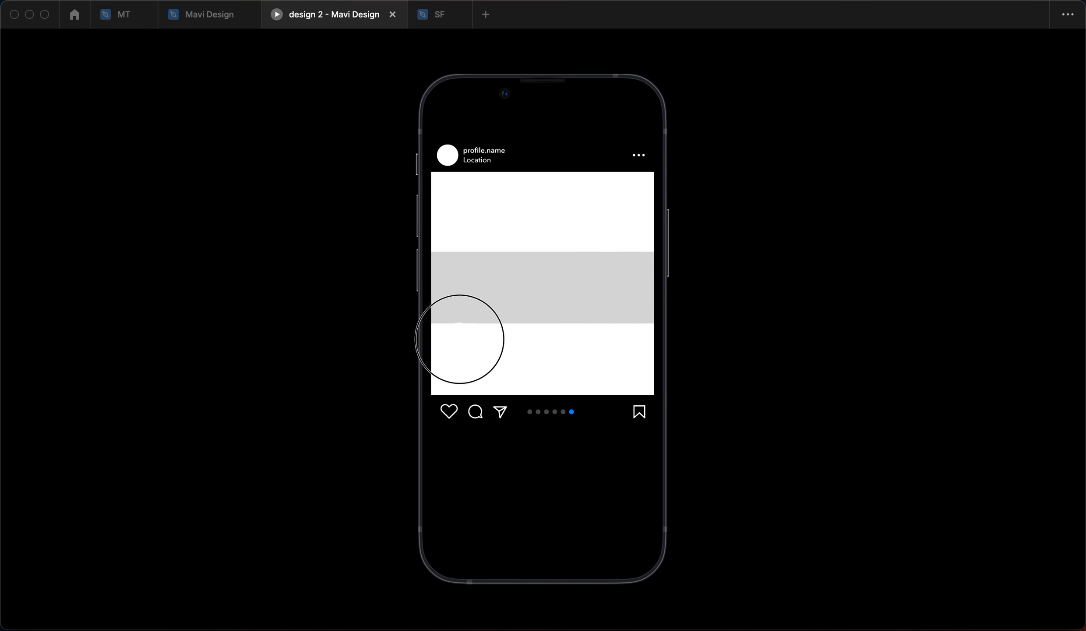
click(175, 17)
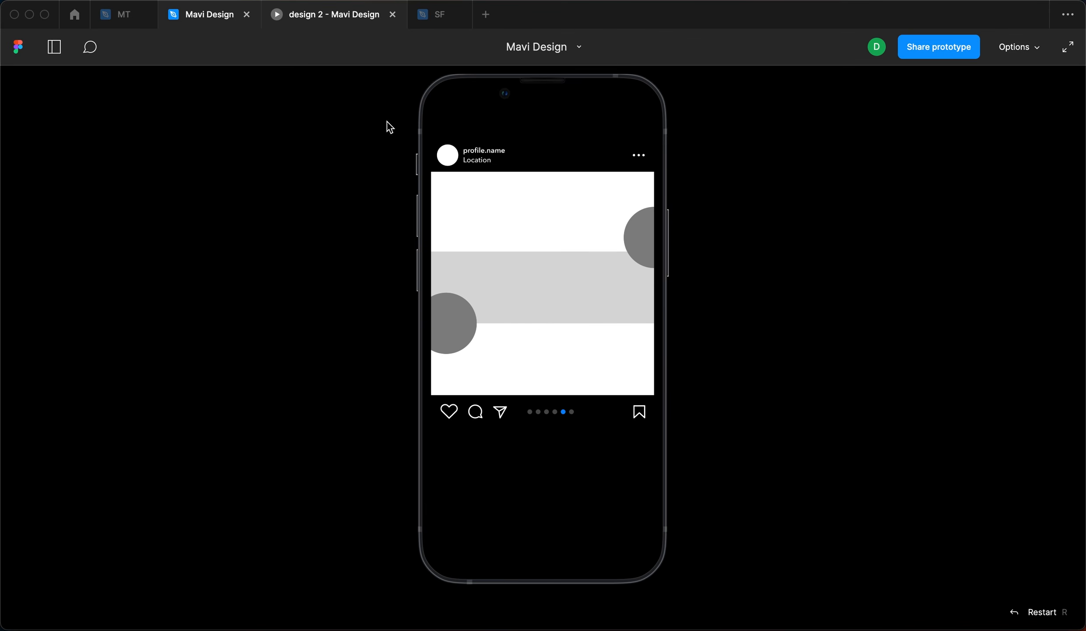
- Close the prototype preview tab
scroll(536, 186, left, 2)
scroll(536, 186, down, 1)
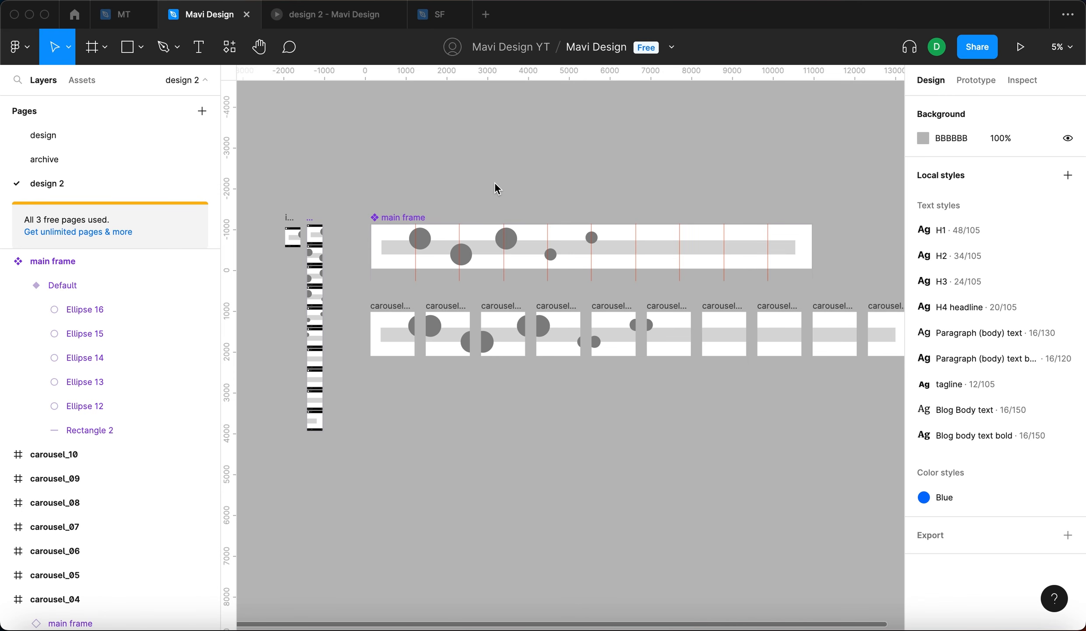
click(393, 15)
- Delete all ellipses and the rectangle inside the main frame component's Default variant
click(389, 251)
click(389, 251)
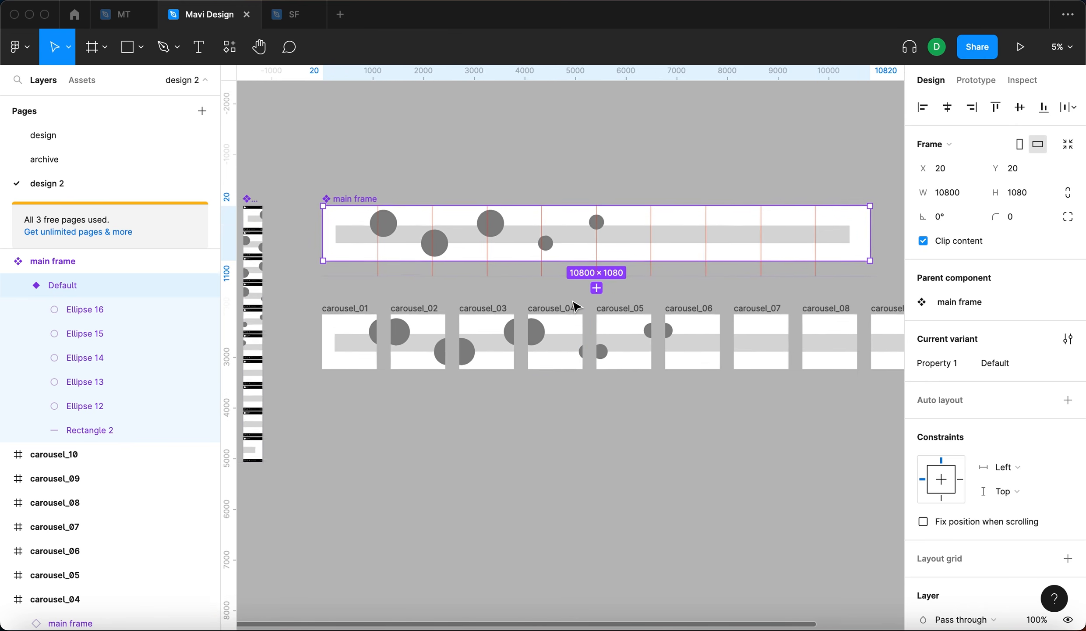
scroll(575, 307, up, 3)
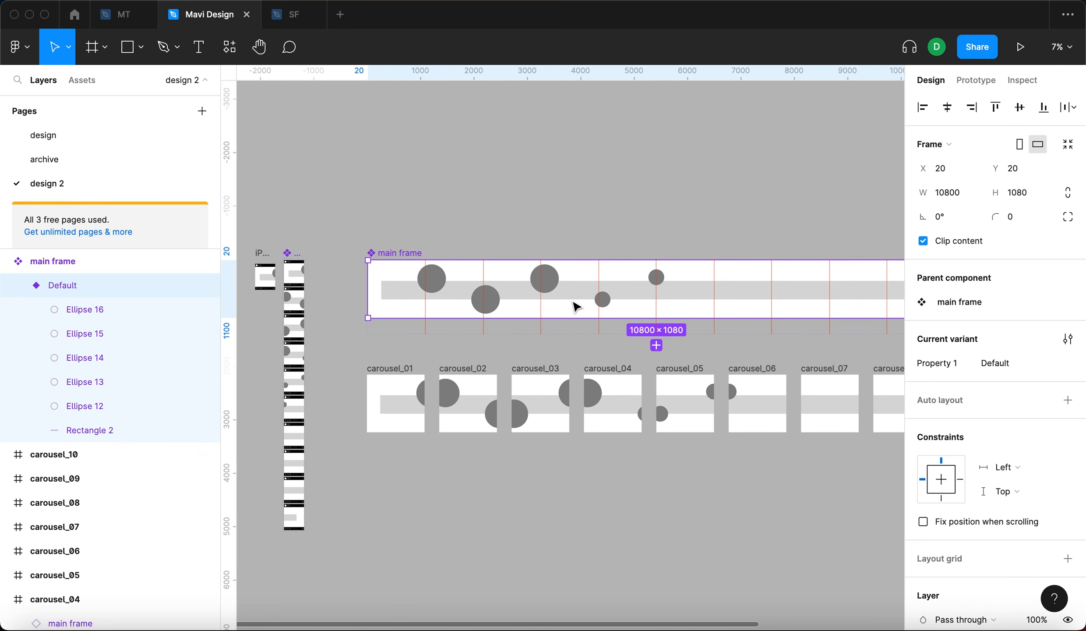
key(Return)
key(BackSpace)
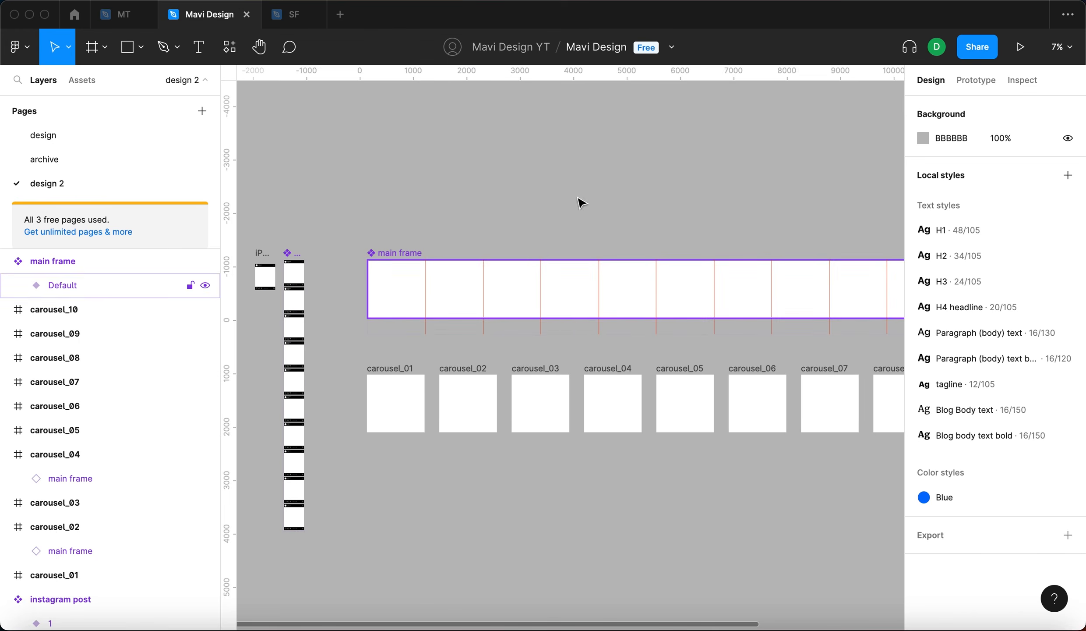
- Draw a rectangle about 4901 × 735 inside the main frame component
drag(606, 155, 589, 150)
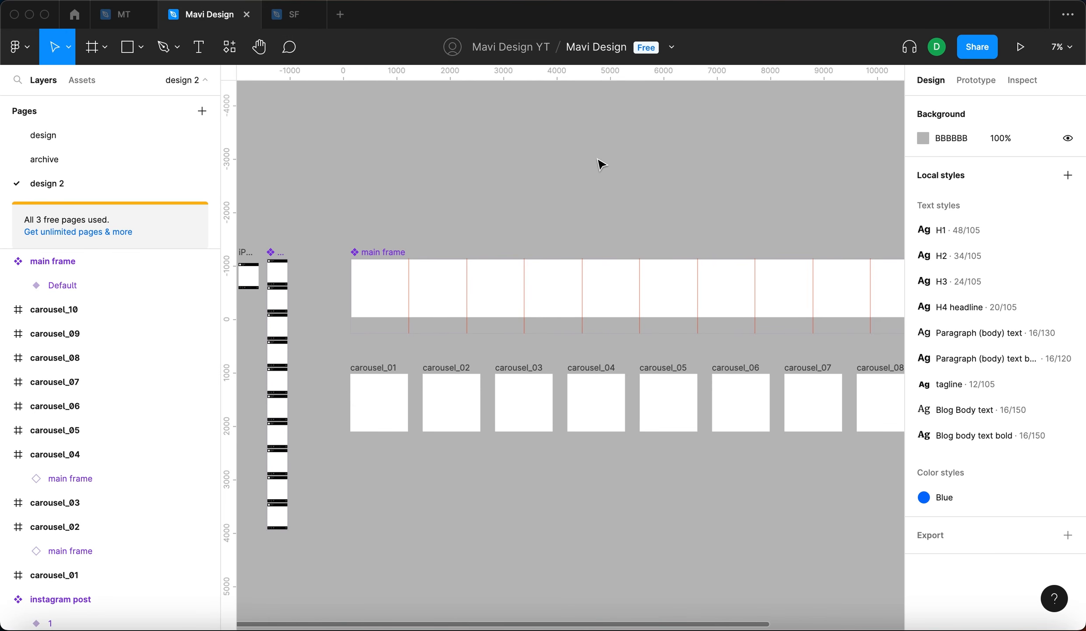
key(r)
drag(357, 266, 618, 306)
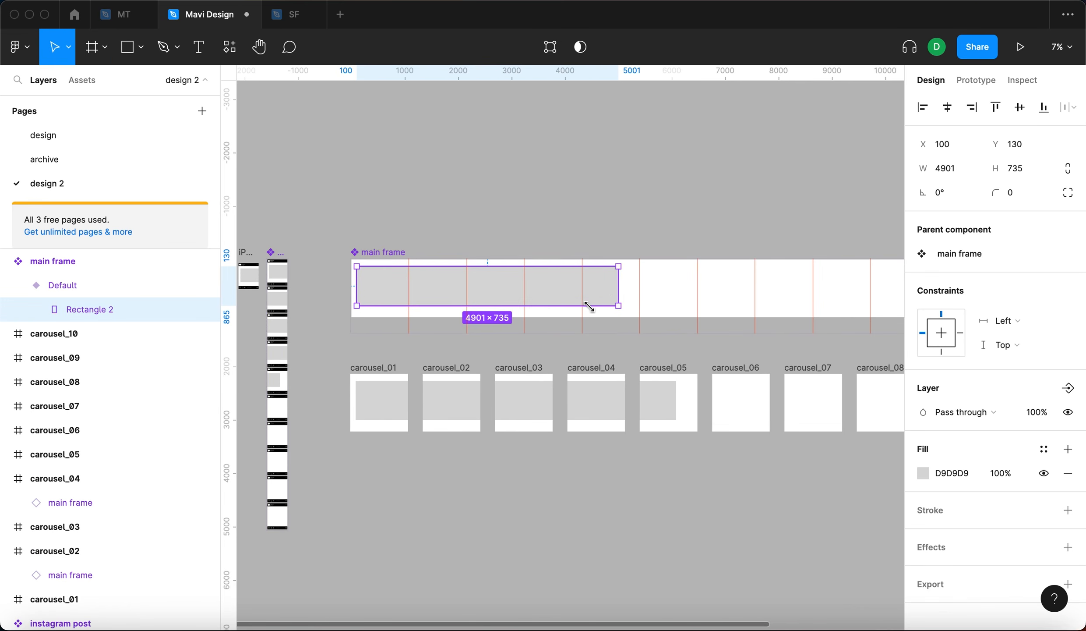
- Set the rectangle's fill color to 141414 using the eyedropper
click(923, 473)
key(i)
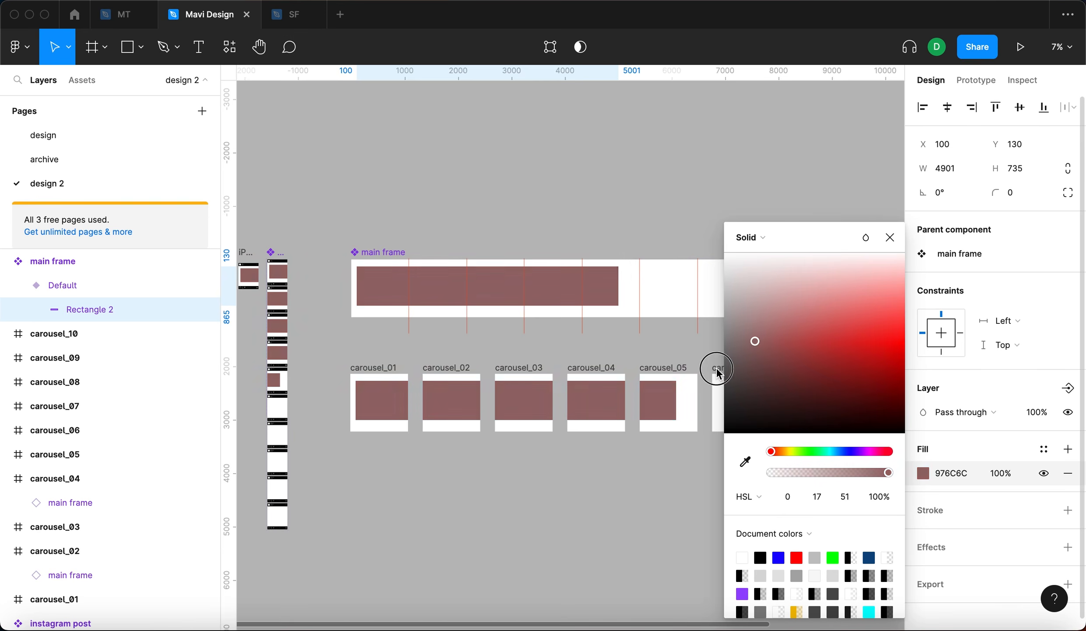
click(697, 410)
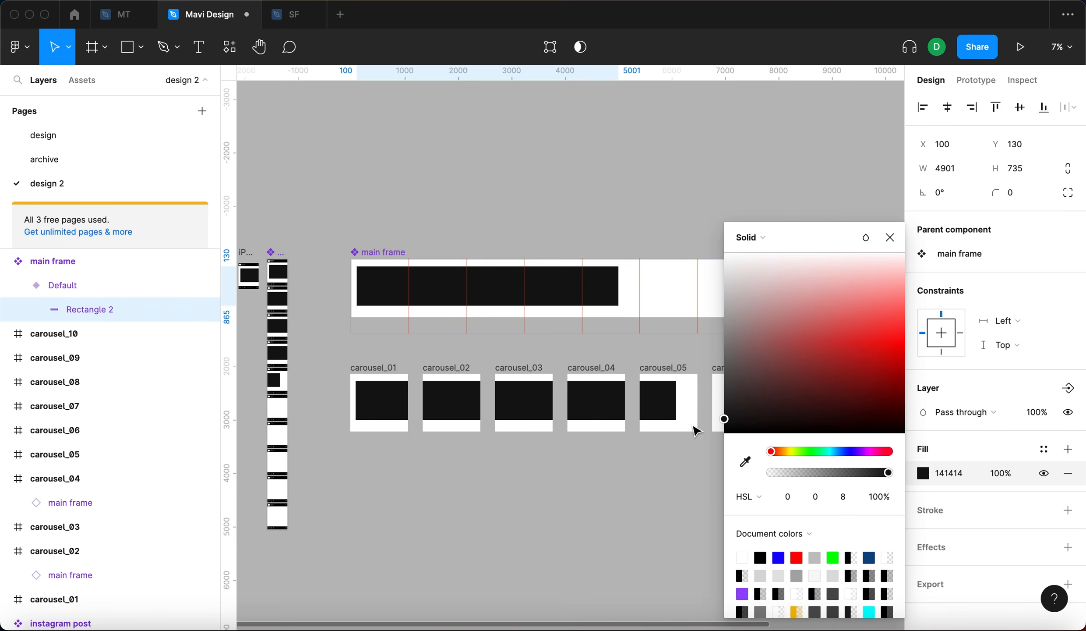
click(542, 185)
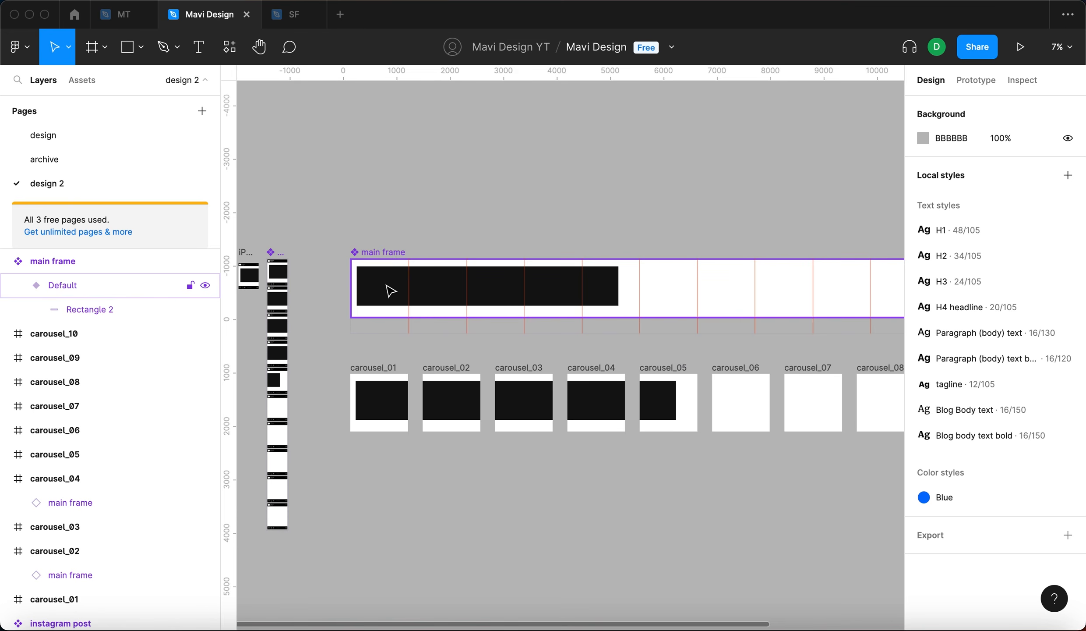
- Move the rectangle to the top-left corner of the main frame at X 0, Y 0
double_click(378, 281)
scroll(372, 278, up, 5)
drag(371, 279, 355, 258)
scroll(423, 275, down, 5)
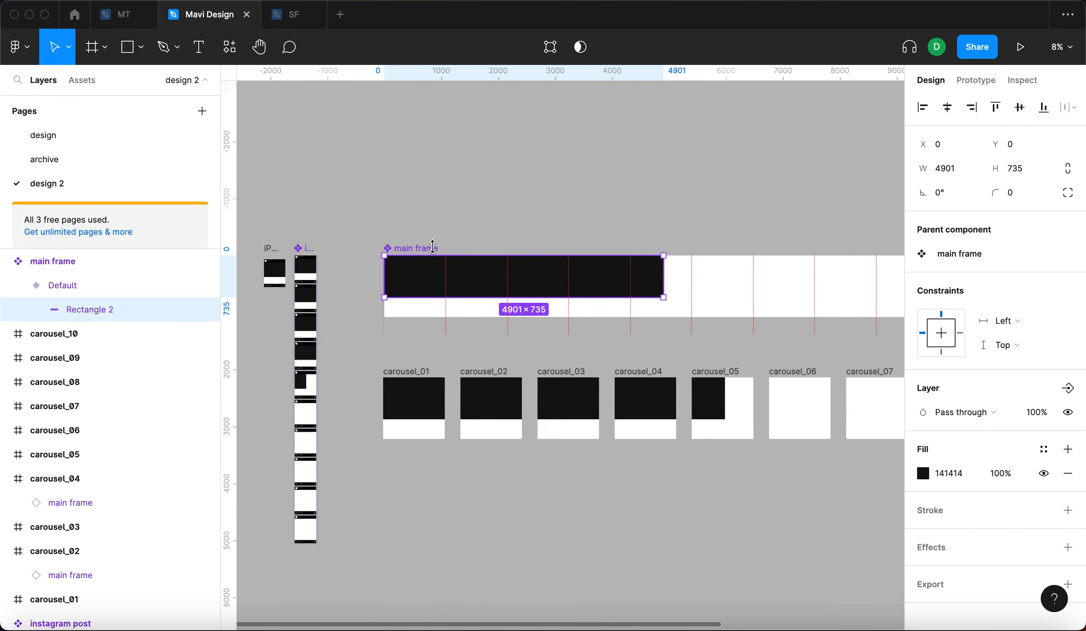
- Resize the dark rectangle to fill the full height across the first five slides
scroll(580, 311, right, 5)
scroll(488, 274, left, 4)
scroll(487, 275, down, 1)
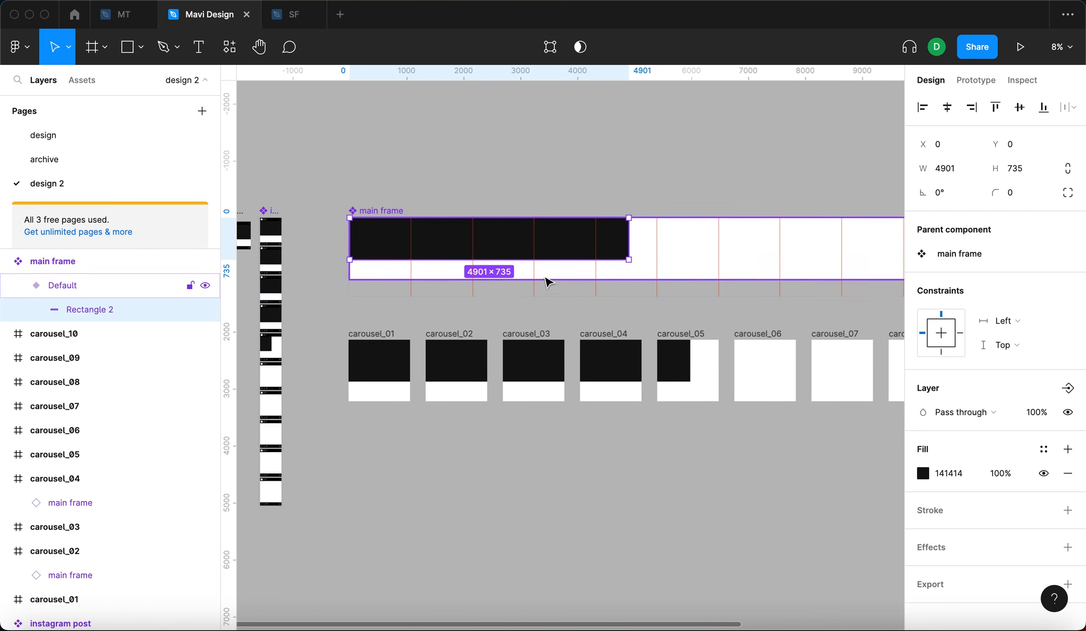
drag(579, 262, 703, 259)
scroll(622, 270, up, 5)
scroll(701, 263, down, 5)
click(686, 154)
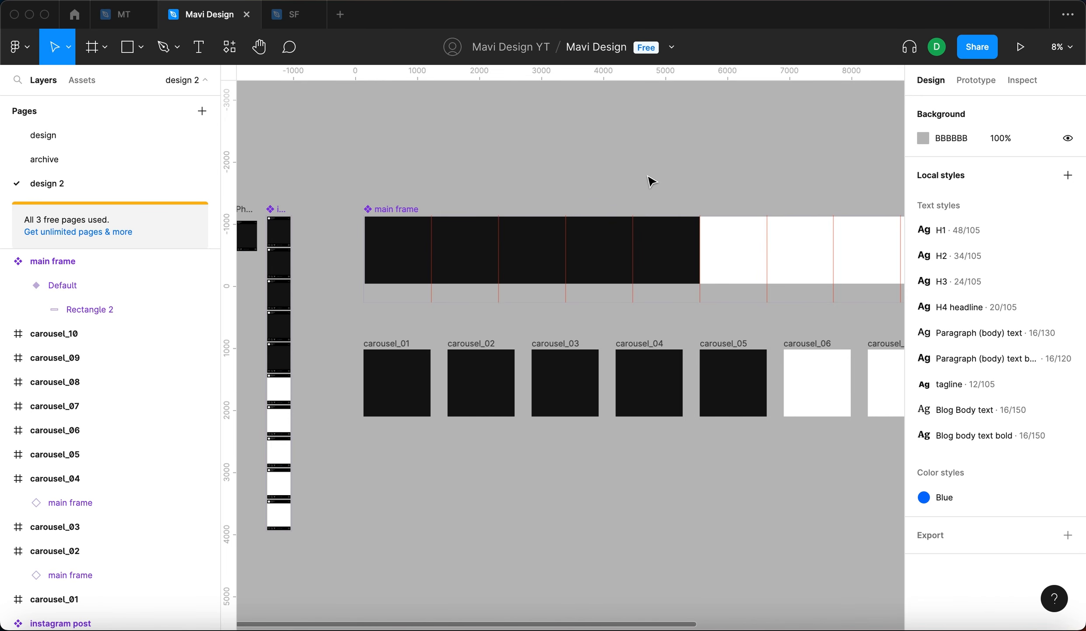
- Draw a circle about 482 × 482 straddling the first slide divider in the main frame
scroll(458, 189, left, 5)
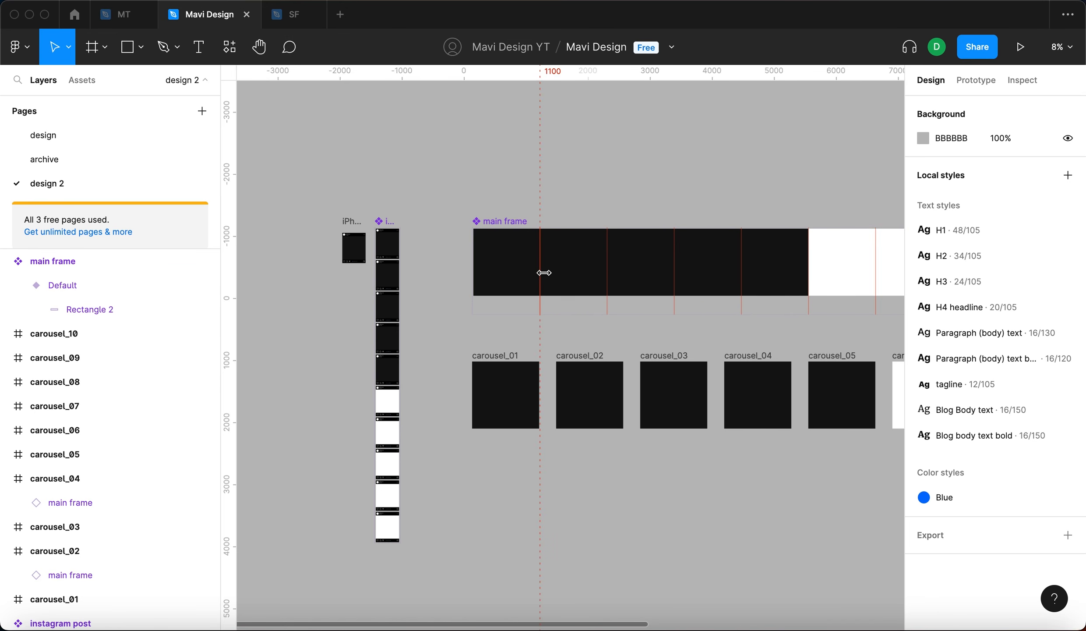
scroll(543, 272, up, 5)
key(o)
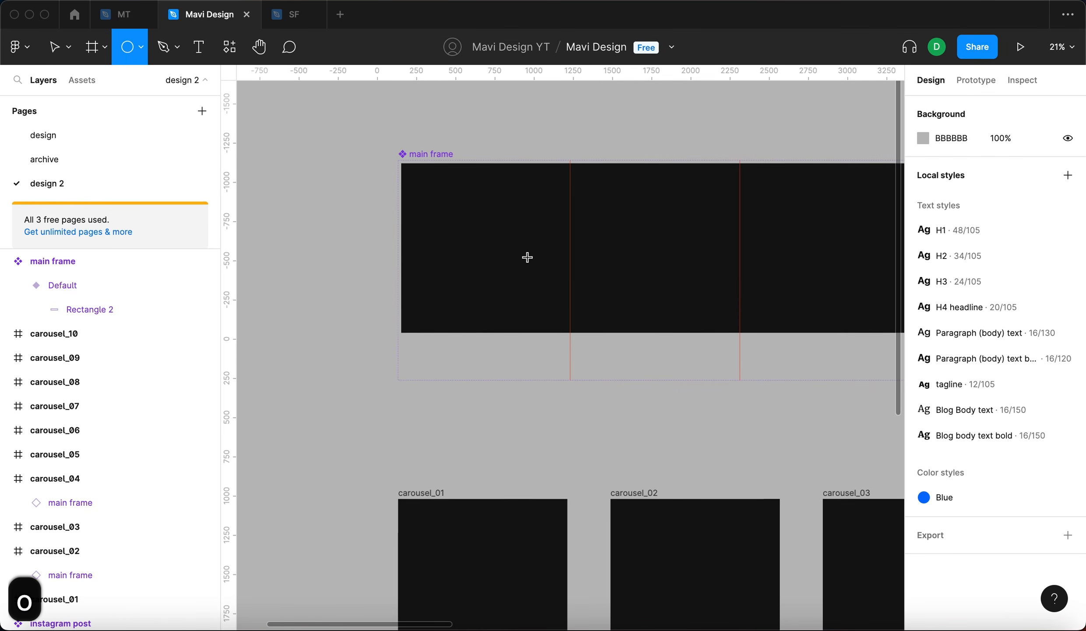
drag(527, 258, 533, 261)
drag(612, 318, 604, 307)
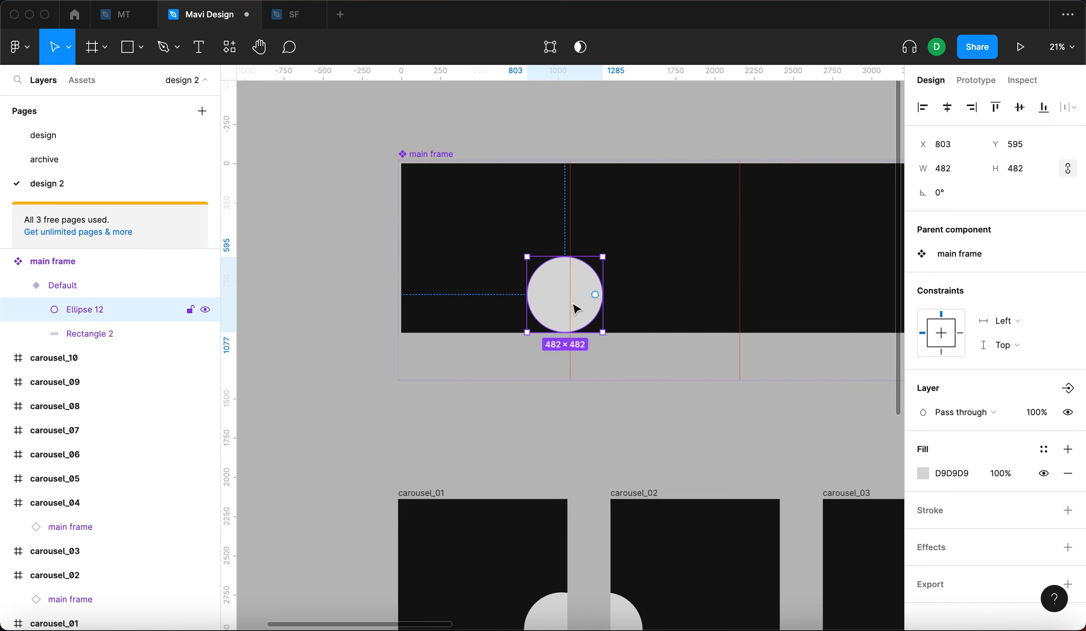
click(602, 403)
scroll(602, 403, down, 5)
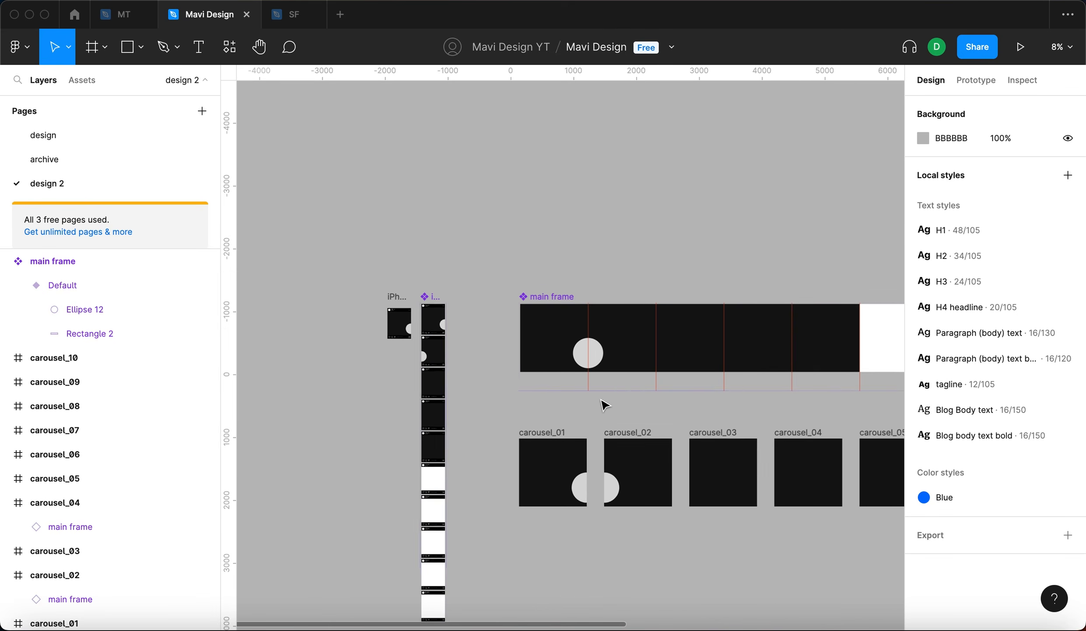
- Preview the updated carousel prototype, swiping through the slides and restarting it
click(1020, 46)
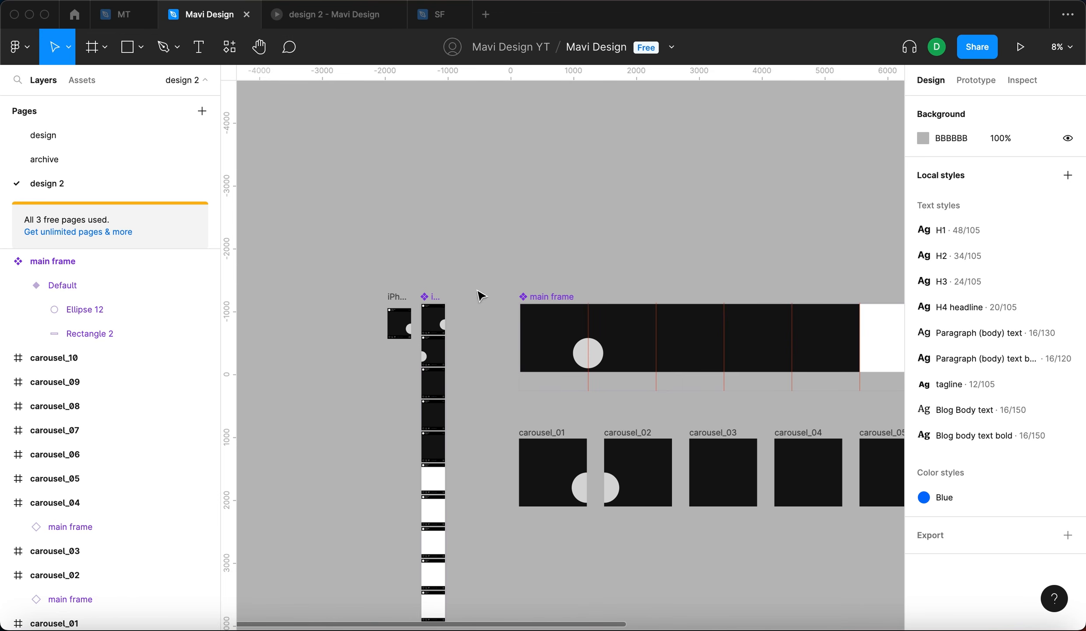
click(209, 15)
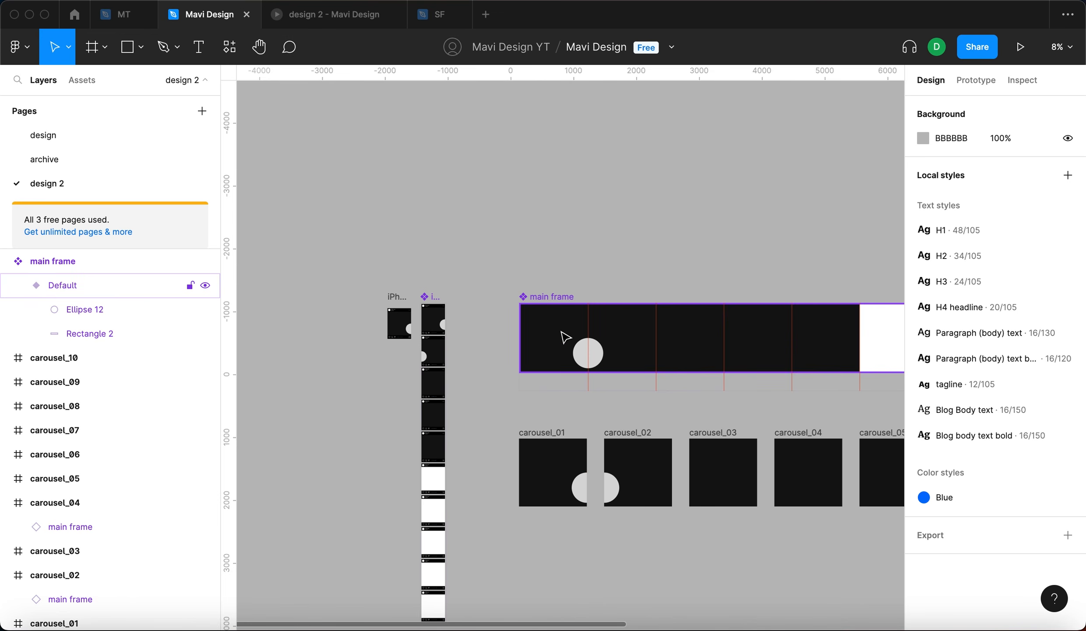
click(377, 18)
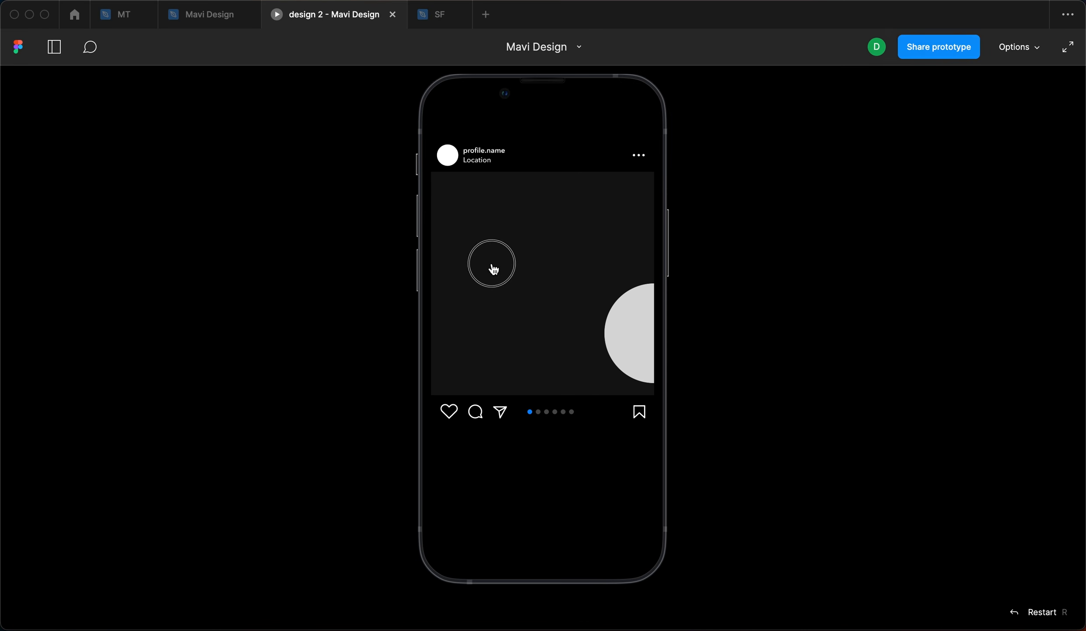
drag(493, 267, 409, 268)
drag(578, 274, 696, 285)
key(r)
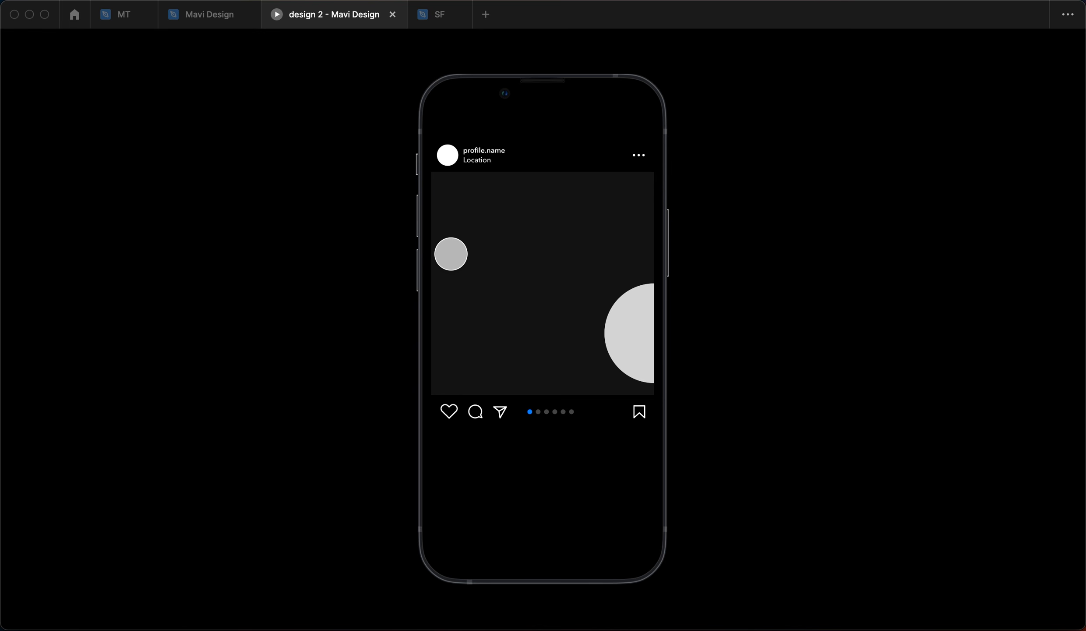
drag(589, 259, 476, 276)
drag(581, 325, 631, 235)
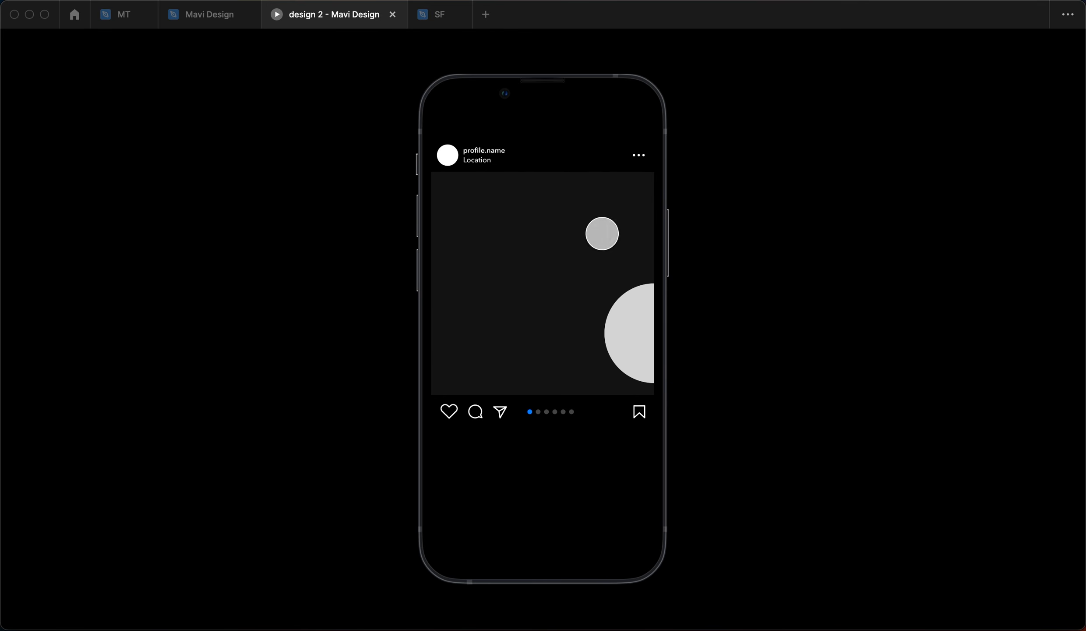
click(189, 17)
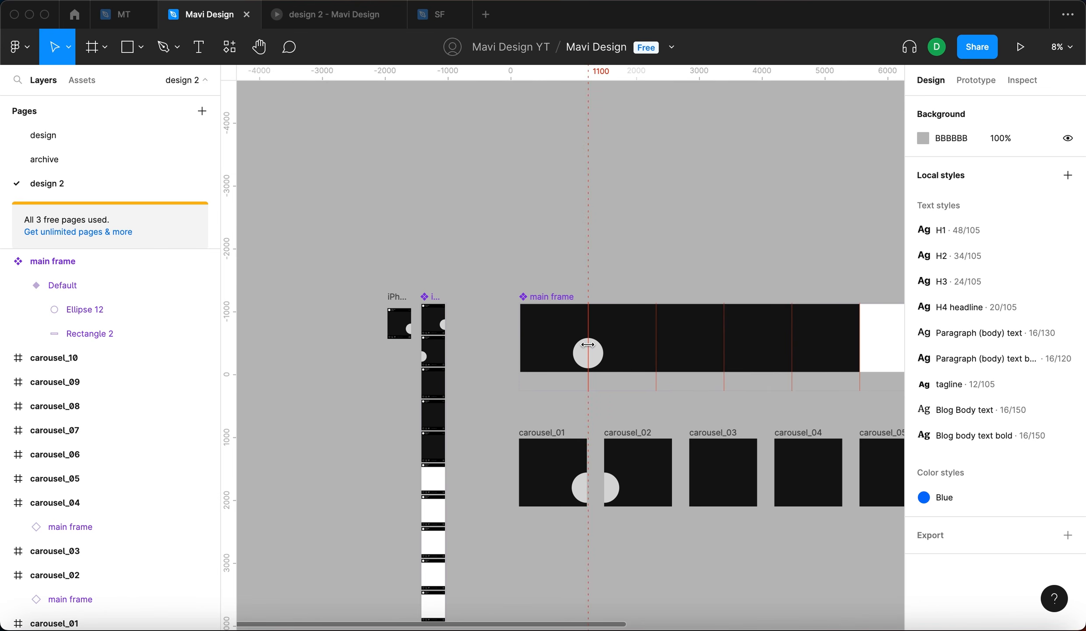
- Delete the circle from the main frame
scroll(587, 354, up, 5)
click(581, 384)
key(BackSpace)
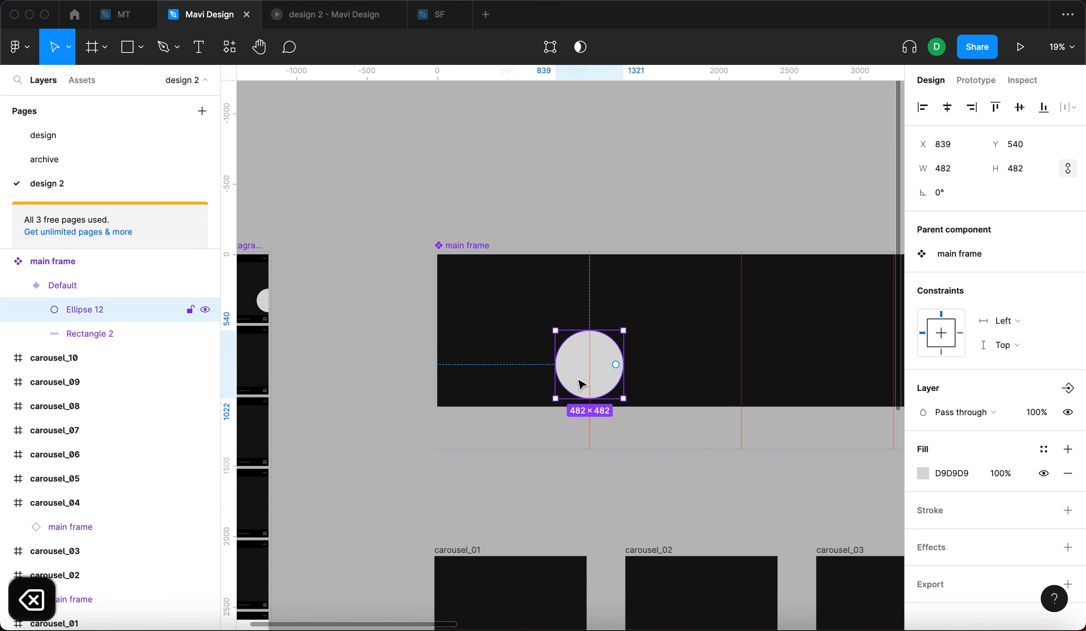
- Add a text layer reading "This is a carousel with 6 slides" in the first slide of the main frame
key(t)
click(462, 305)
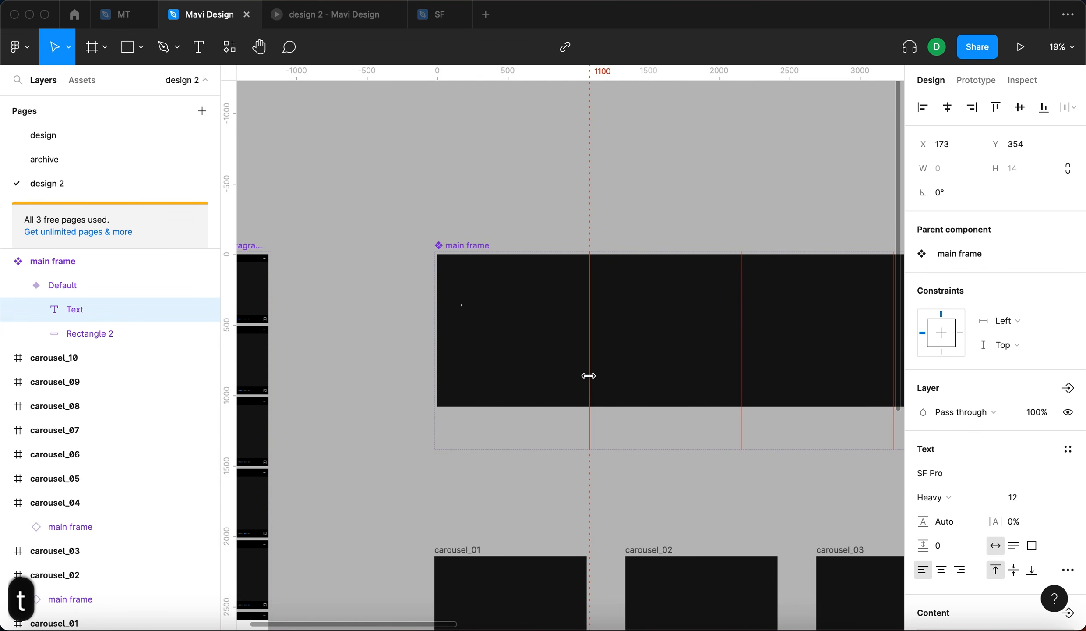
text(This)
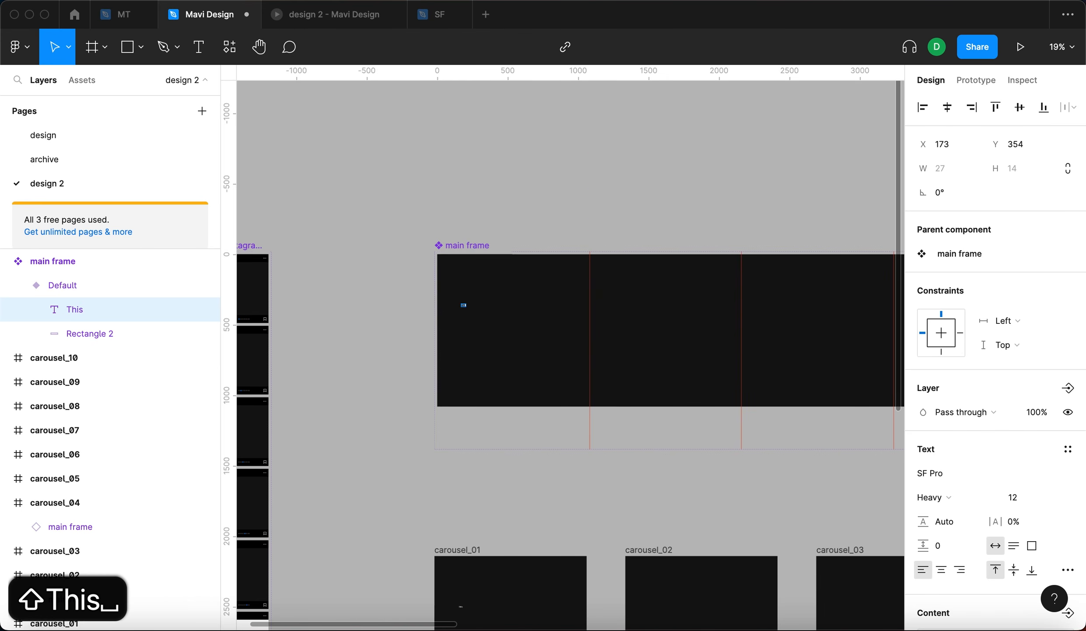
text( is a ca)
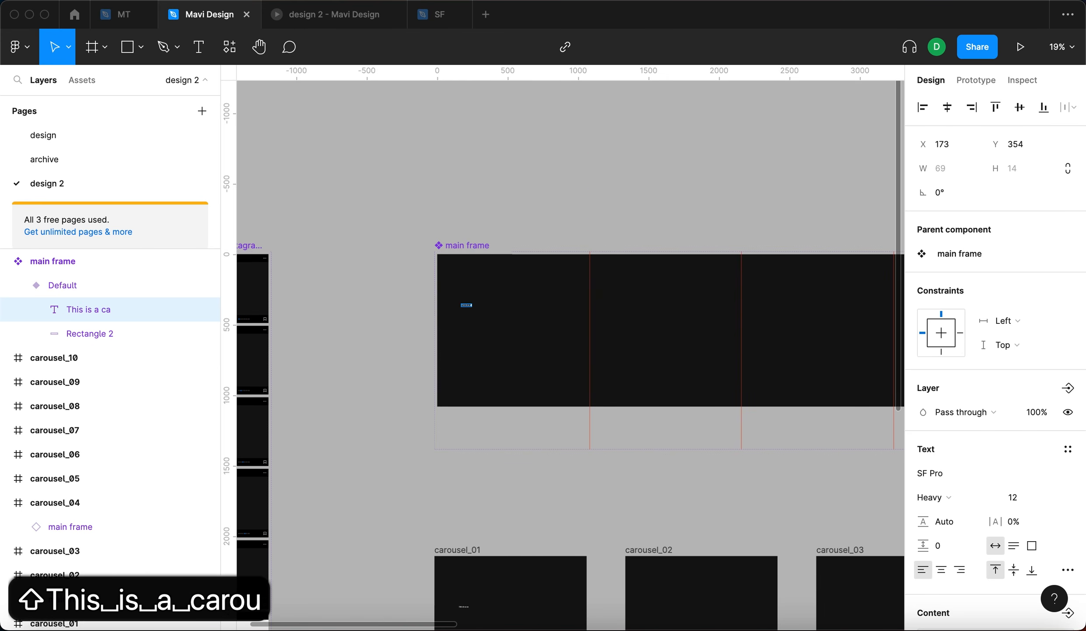
text(rousel with 6 slides)
key(Escape)
- Increase the text size to 102 and move the text up within the first slide
scroll(506, 346, up, 5)
click(1020, 498)
key(shift+Up)
key(shift+Up)
key(shift+Up)
key(shift+Up)
key(shift+Up)
key(shift+Up)
key(shift+Up)
key(shift+Up)
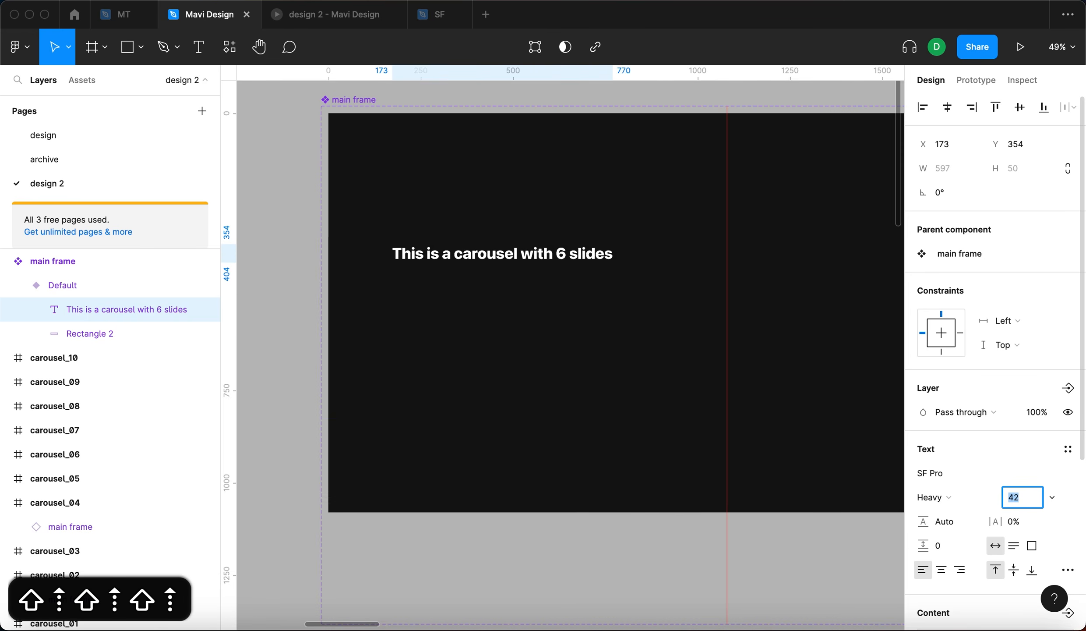
key(shift+Up)
drag(586, 266, 578, 243)
- Change the headline's font to Balboa Condensed
scroll(578, 243, down, 3)
scroll(579, 243, right, 4)
click(933, 474)
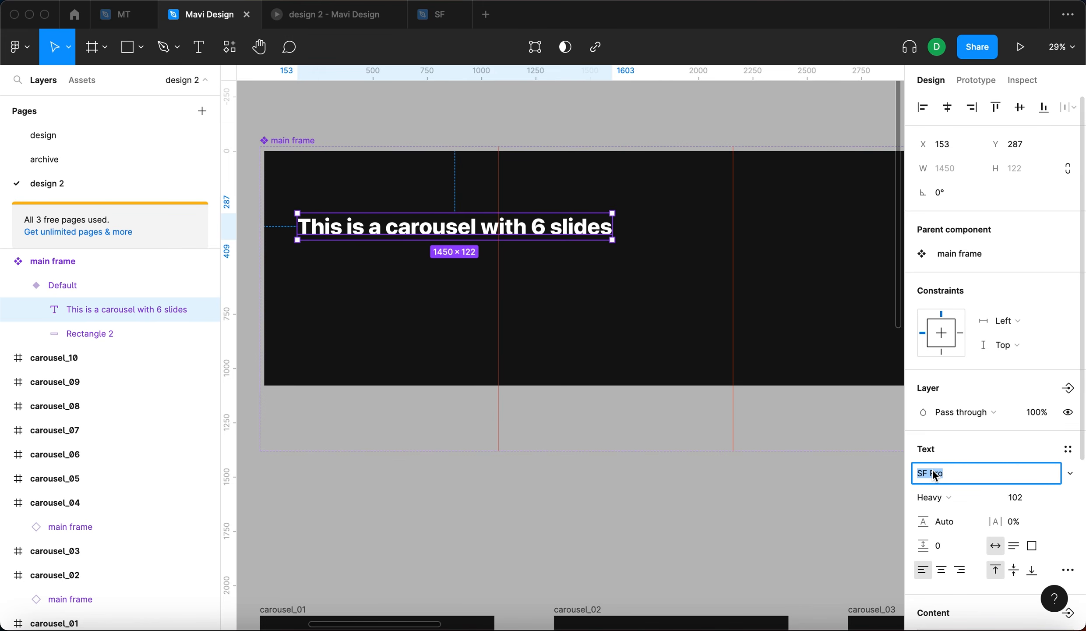
text(Balboa)
key(Return)
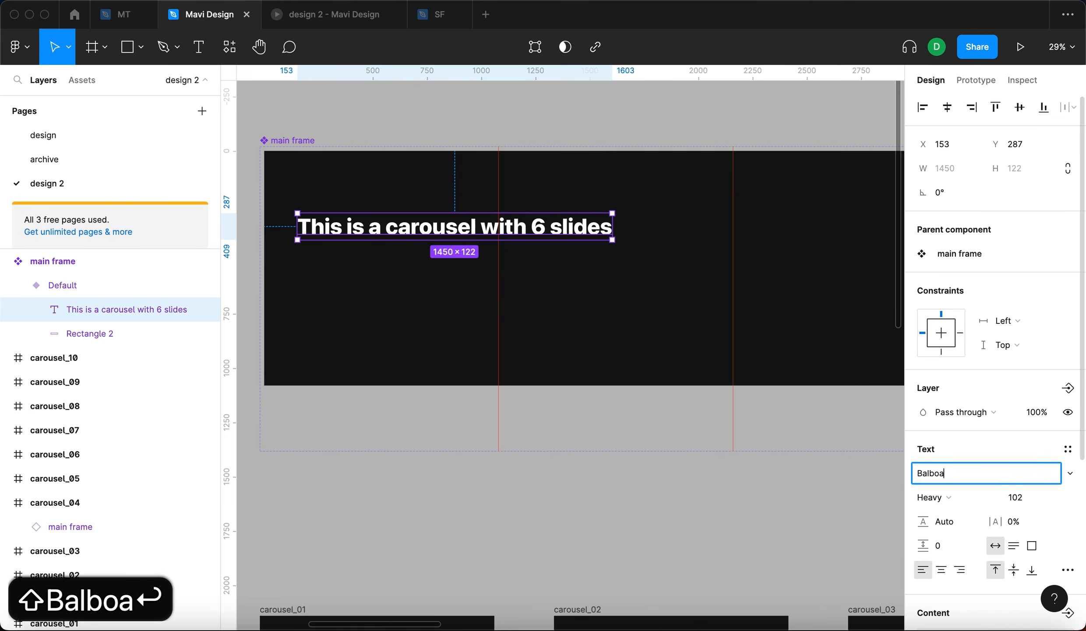
click(946, 468)
click(951, 470)
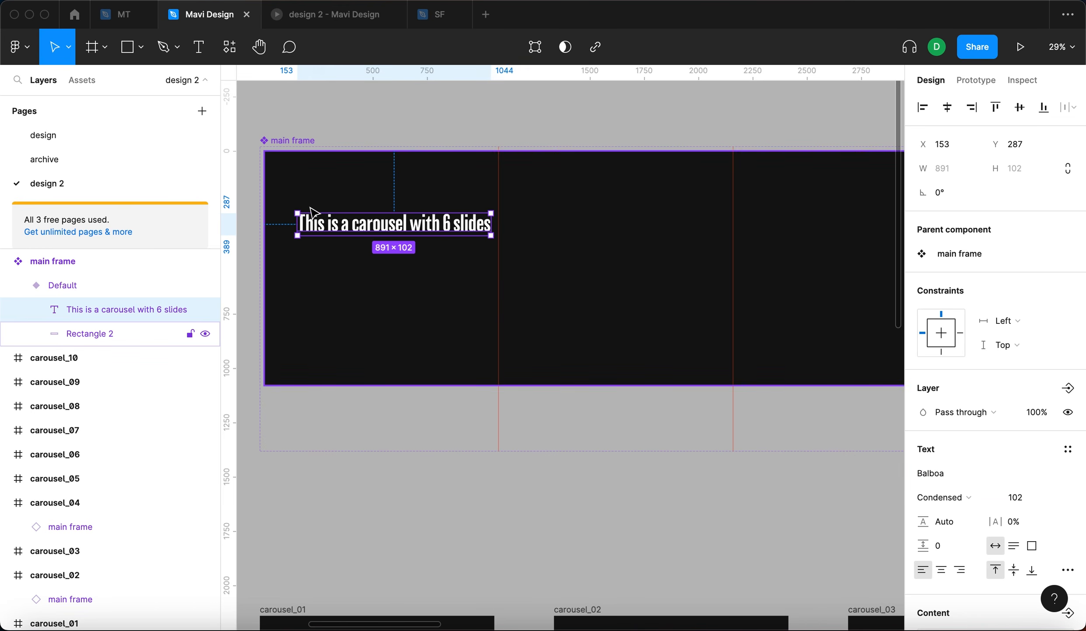
- Set the headline text to display in all caps
scroll(312, 209, up, 5)
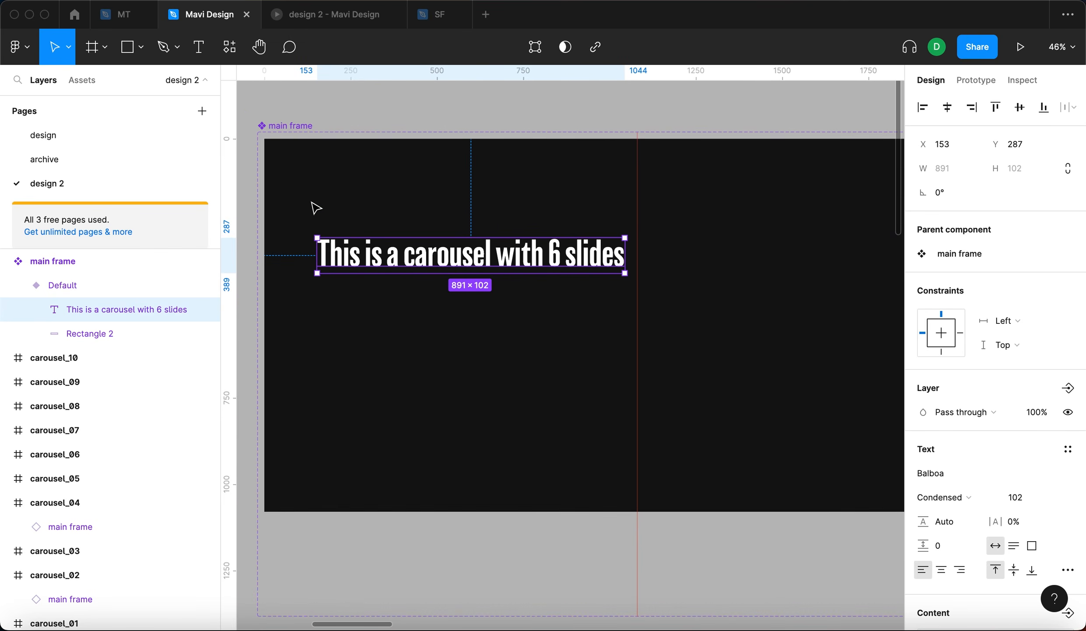
click(1068, 570)
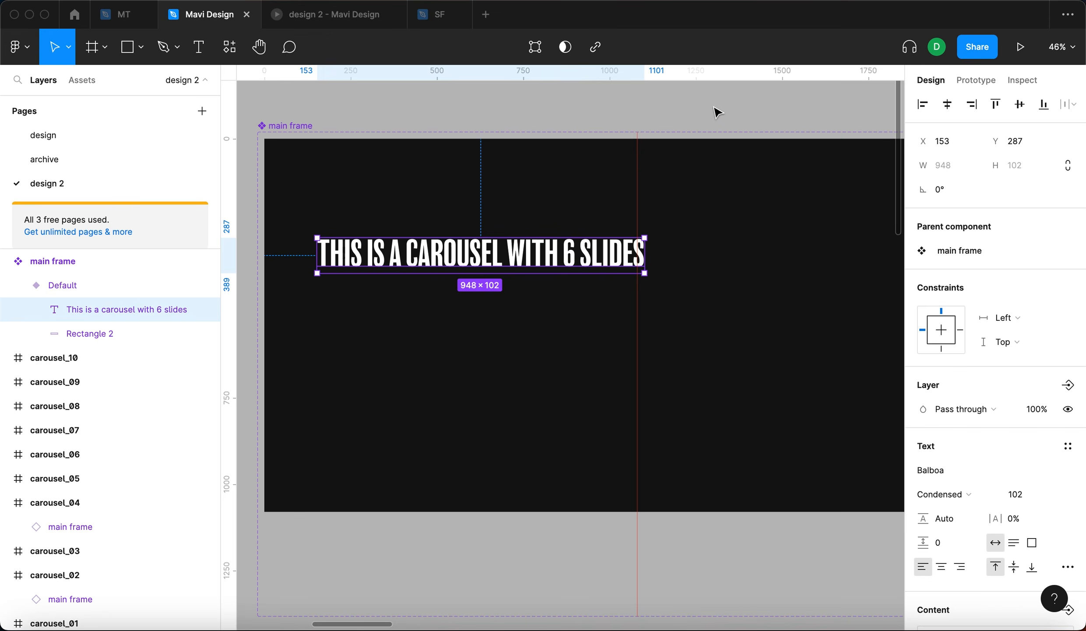
click(716, 110)
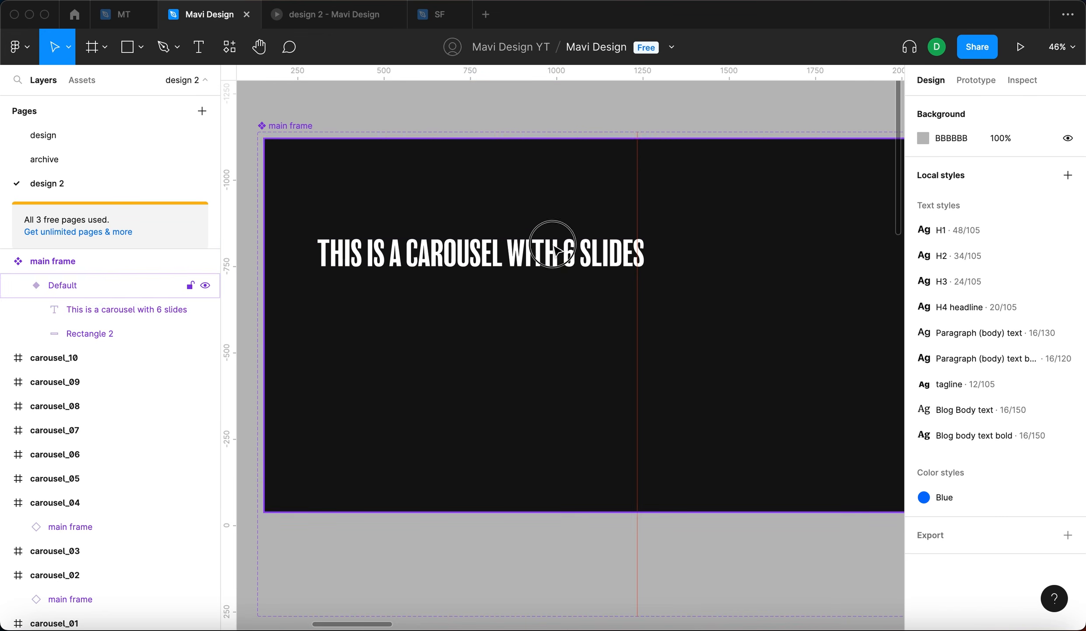
- Wrap the headline into a 667-wide box on two lines and nudge it slightly up
double_click(553, 245)
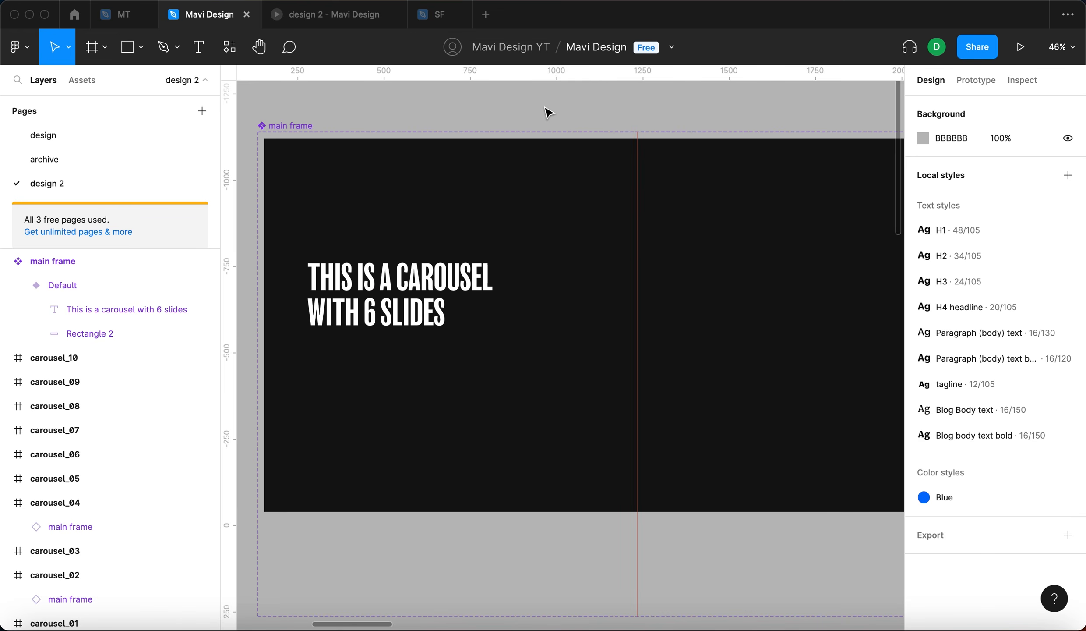
click(445, 289)
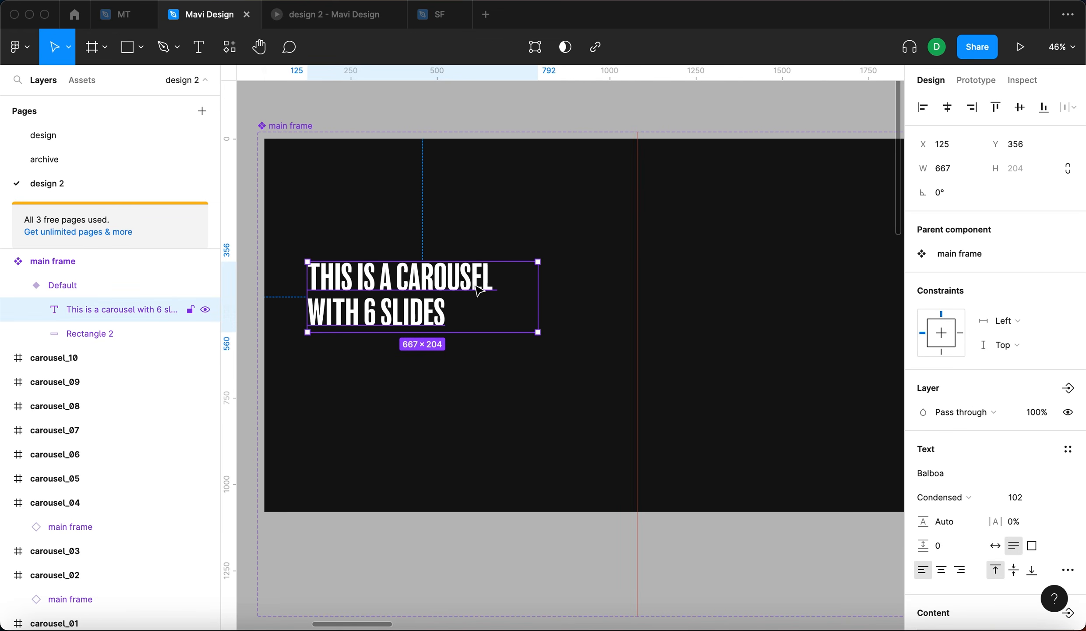
drag(480, 297, 485, 290)
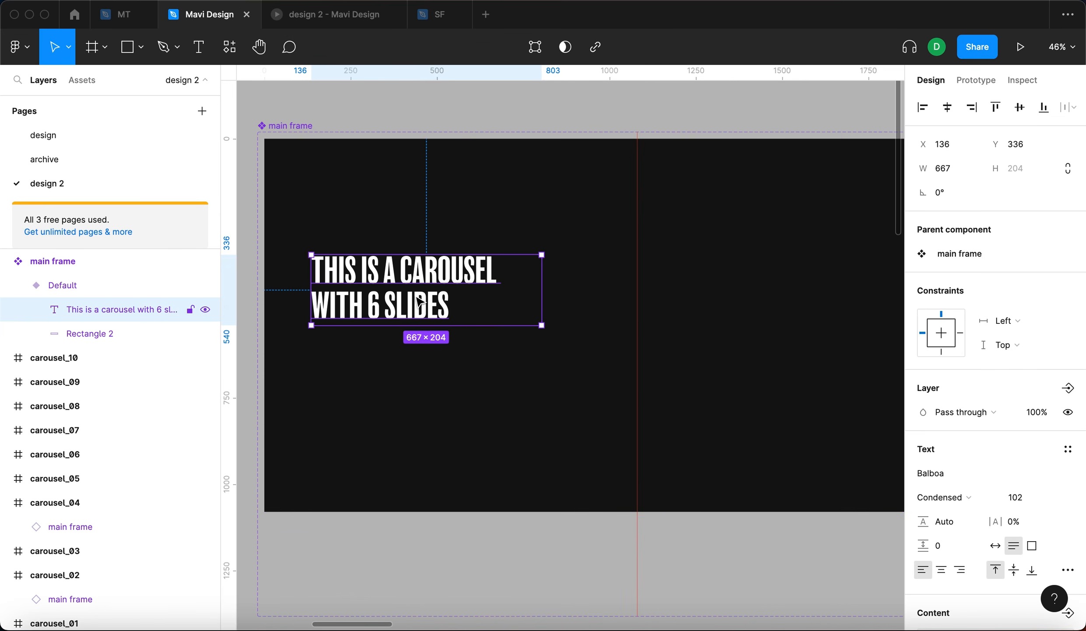
- Increase the headline's font size to 152
click(1027, 497)
key(shift+Up)
key(shift+Up)
key(shift+Up)
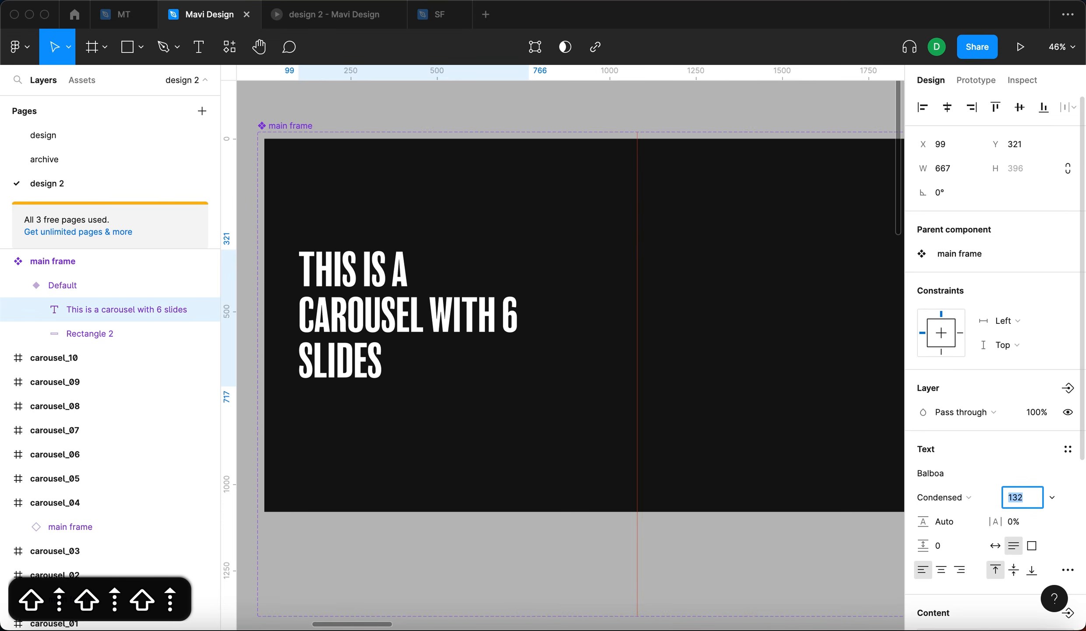
key(shift+Up)
key(shift+Up)
key(Return)
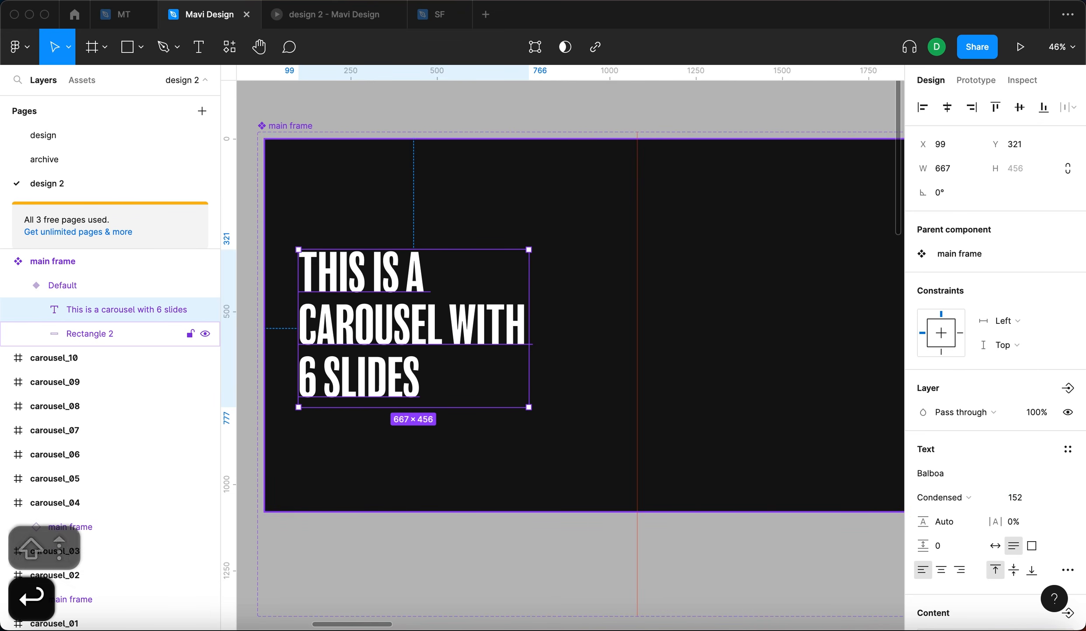
- Narrow the headline box to about 575 wide and center it vertically in the main frame
drag(527, 359, 497, 358)
drag(424, 357, 384, 320)
key(alt+v)
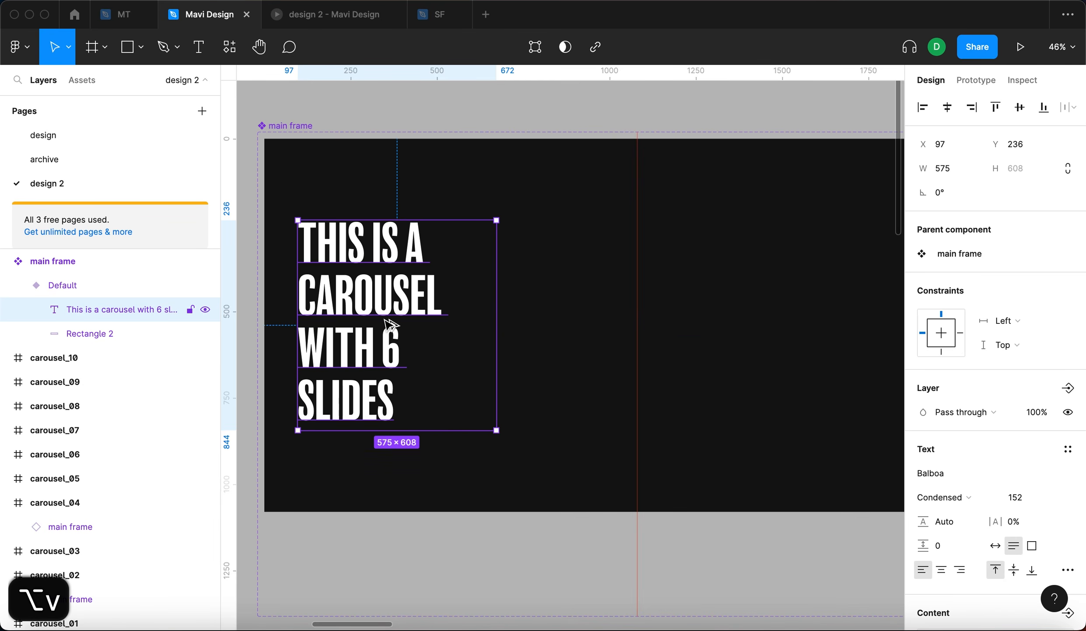
- Duplicate the headline to the right and change the copy's text to HOW TO CREATE A CAROUSEL
scroll(440, 320, left, 3)
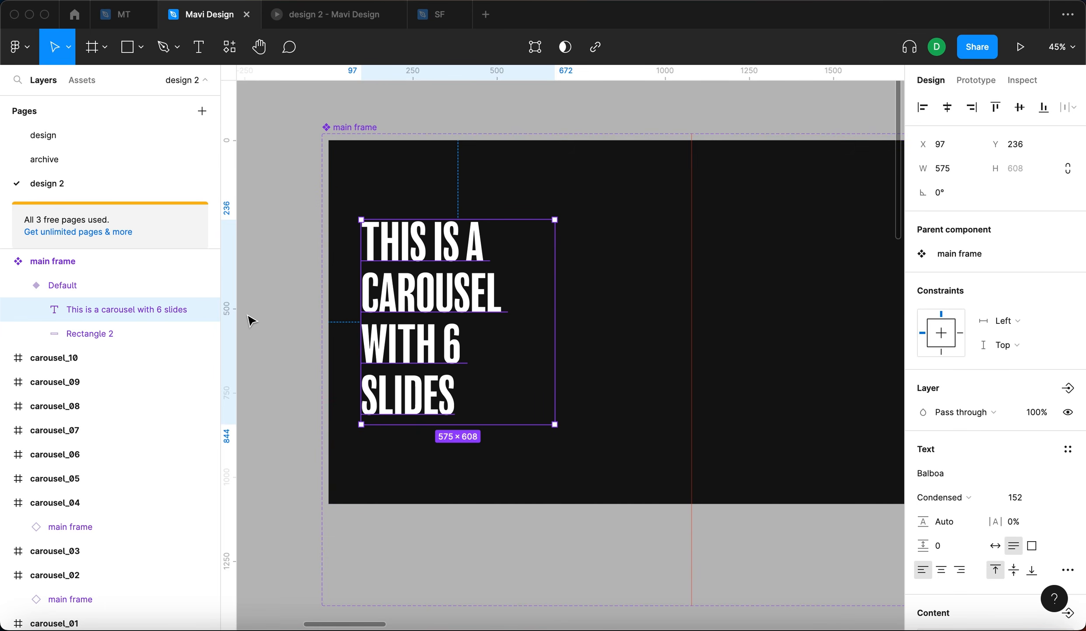
click(286, 319)
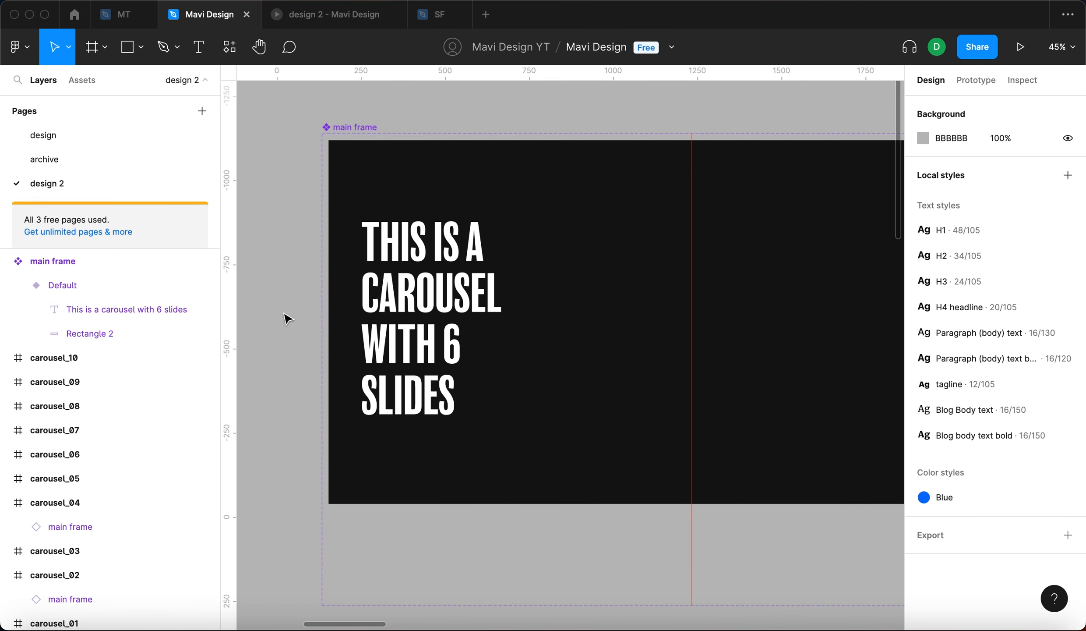
drag(412, 296, 602, 296)
double_click(602, 296)
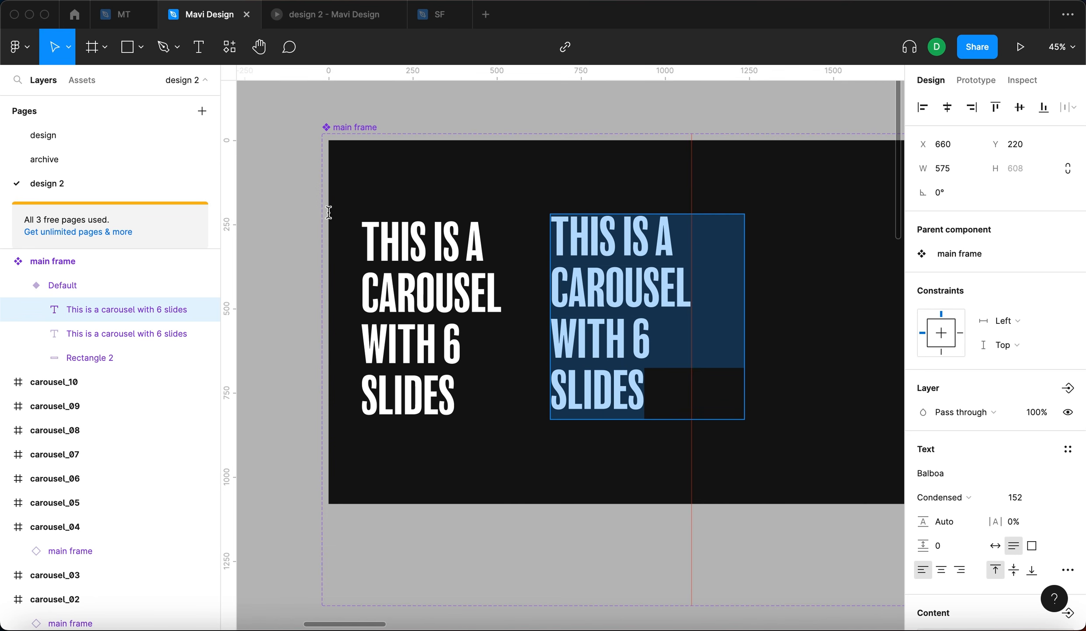
text(OW )
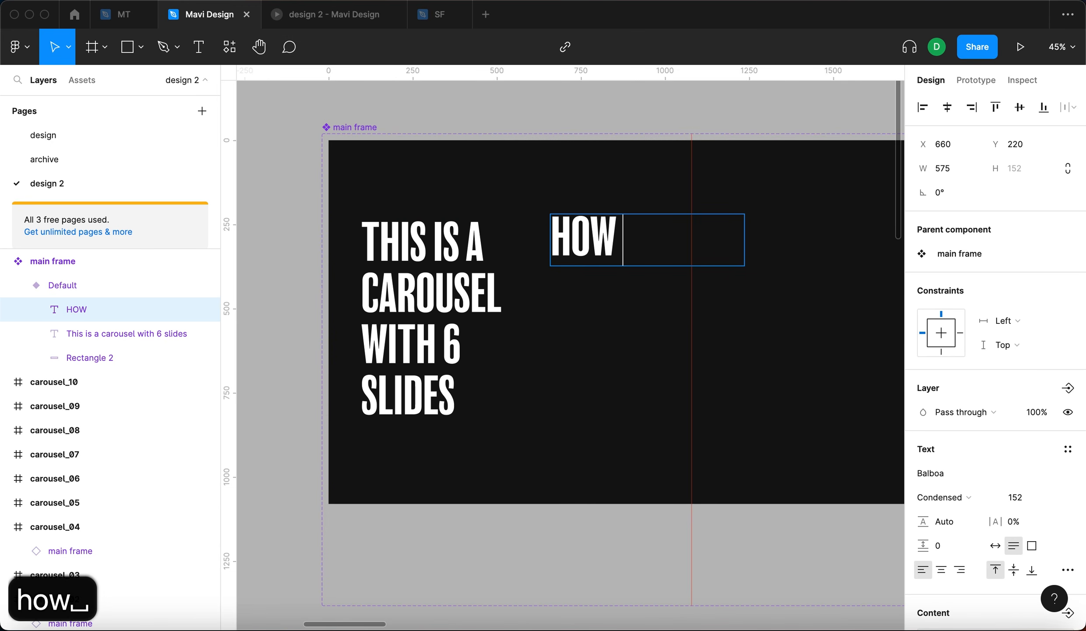
text(TO CREATE A CAROUSEL)
key(Escape)
- Reduce the HOW TO CREATE A CAROUSEL text's size to 72
click(1014, 502)
key(shift+Down)
key(shift+Down)
key(shift+Down)
key(shift+Down)
key(shift+Down)
key(shift+Down)
key(shift+Down)
key(shift+Down)
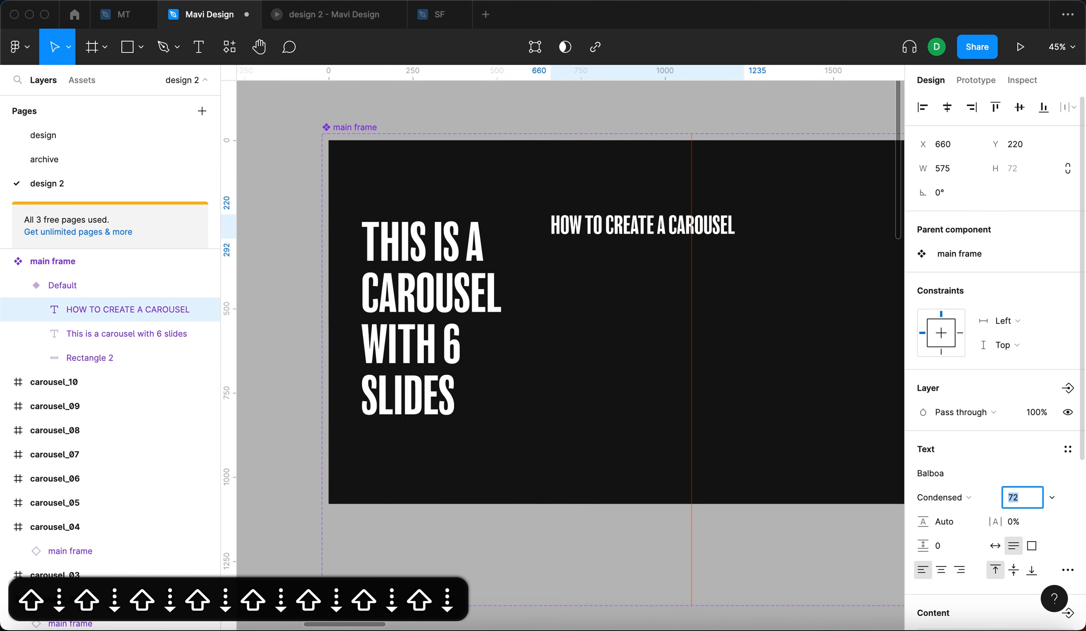
key(Return)
- Place the HOW TO CREATE A CAROUSEL text above the headline and set its font to SF Pro Black
drag(656, 224, 470, 194)
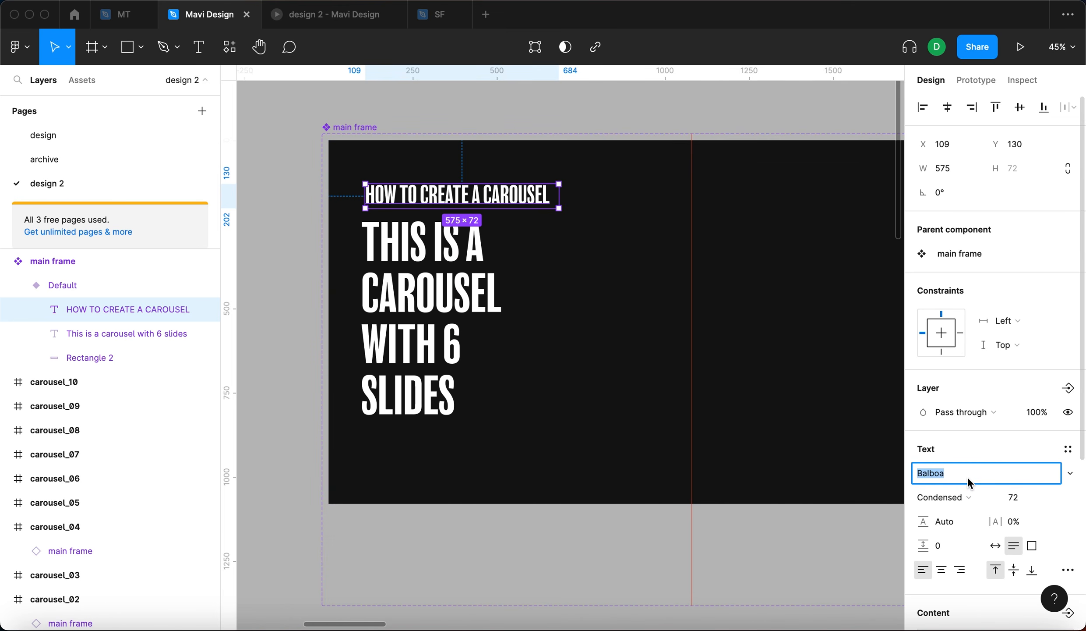
text(SF Pro)
key(Return)
click(988, 499)
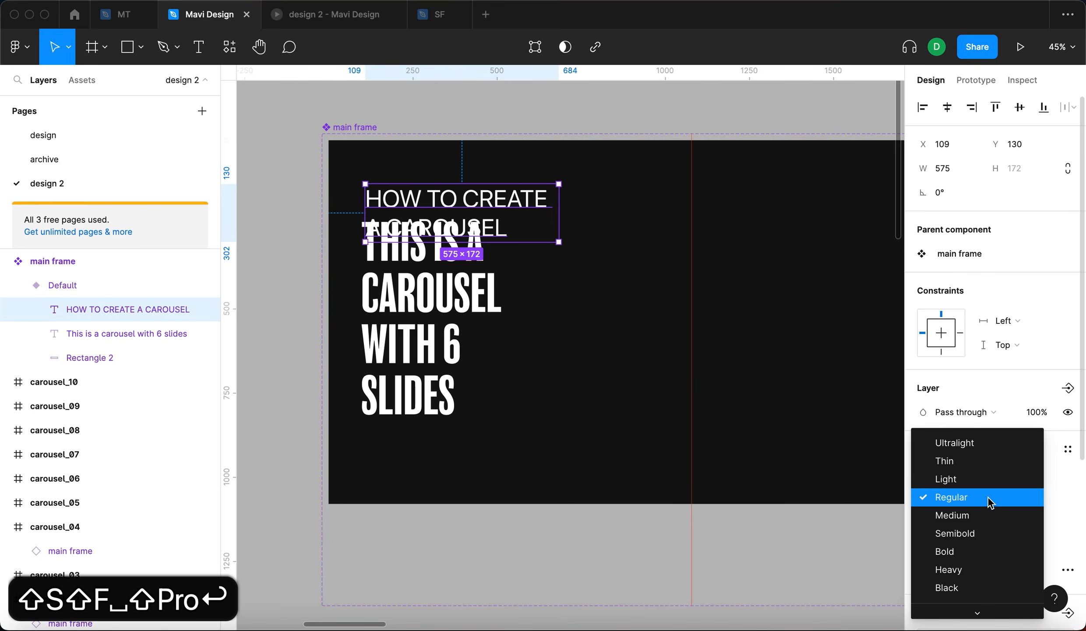
click(968, 551)
click(955, 497)
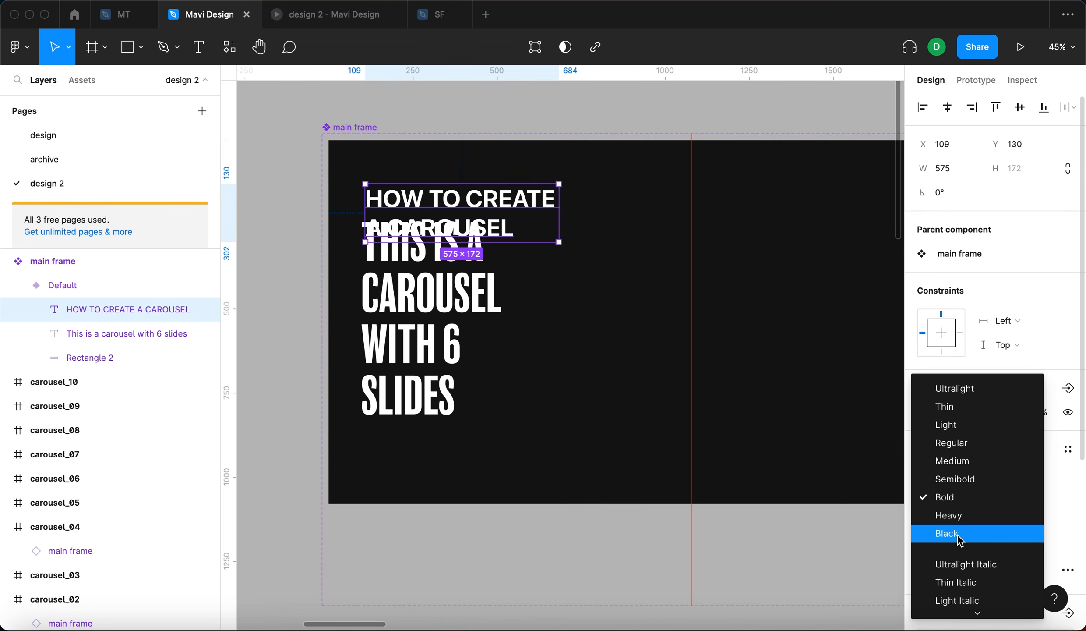
click(957, 539)
- Widen the subtitle to one line and reduce its size to 32
drag(569, 232, 731, 222)
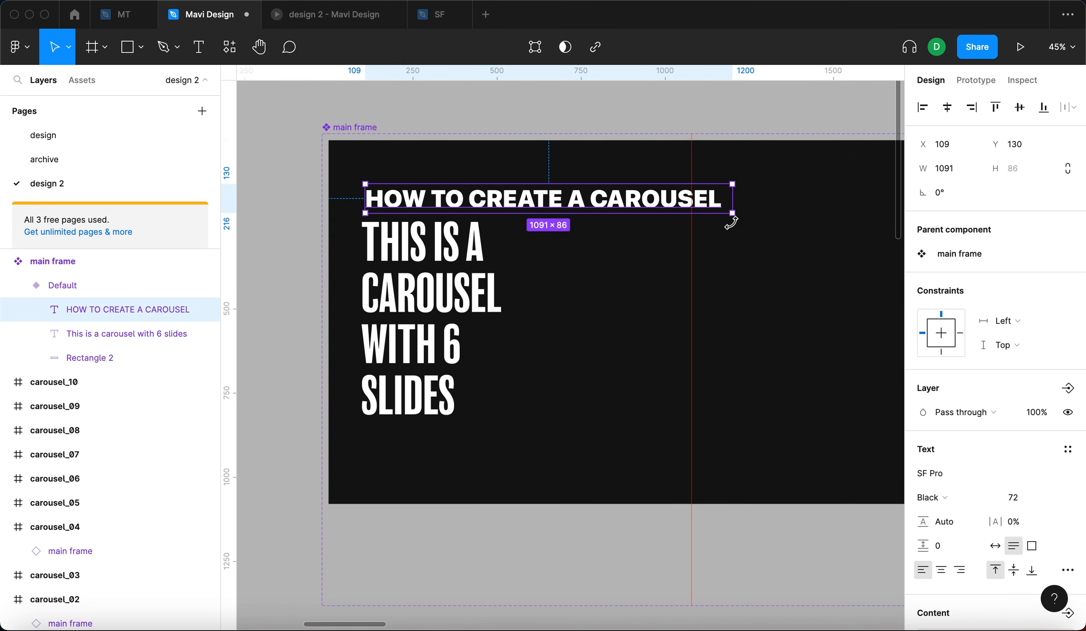
key(shift+Down)
key(shift+Down)
key(shift+Down)
key(shift+Down)
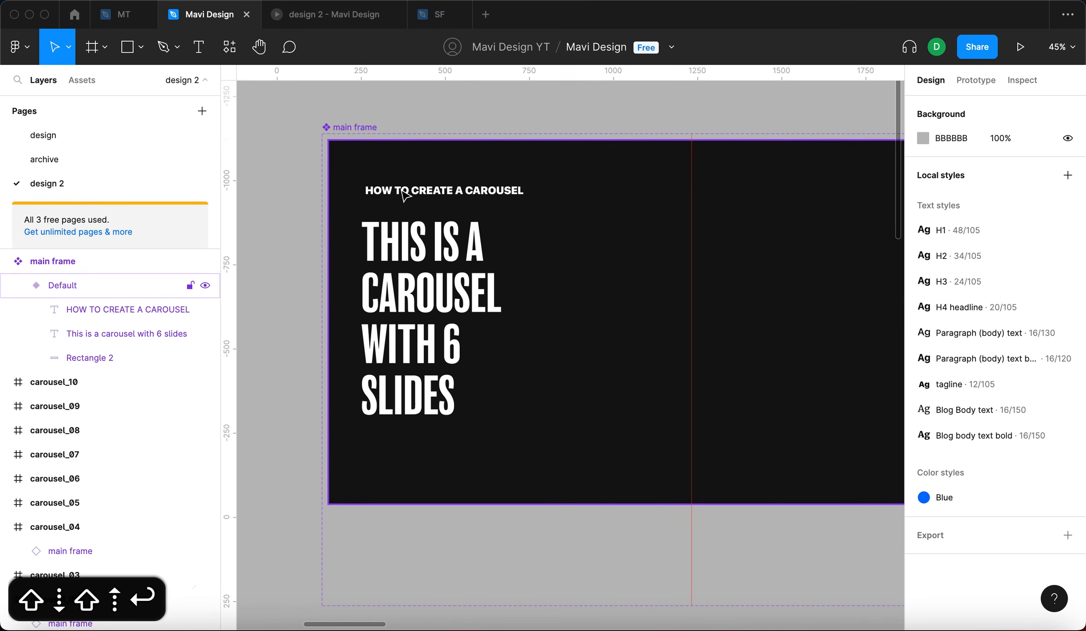
- Shrink the subtitle box and nudge it down closer to the headline
click(405, 193)
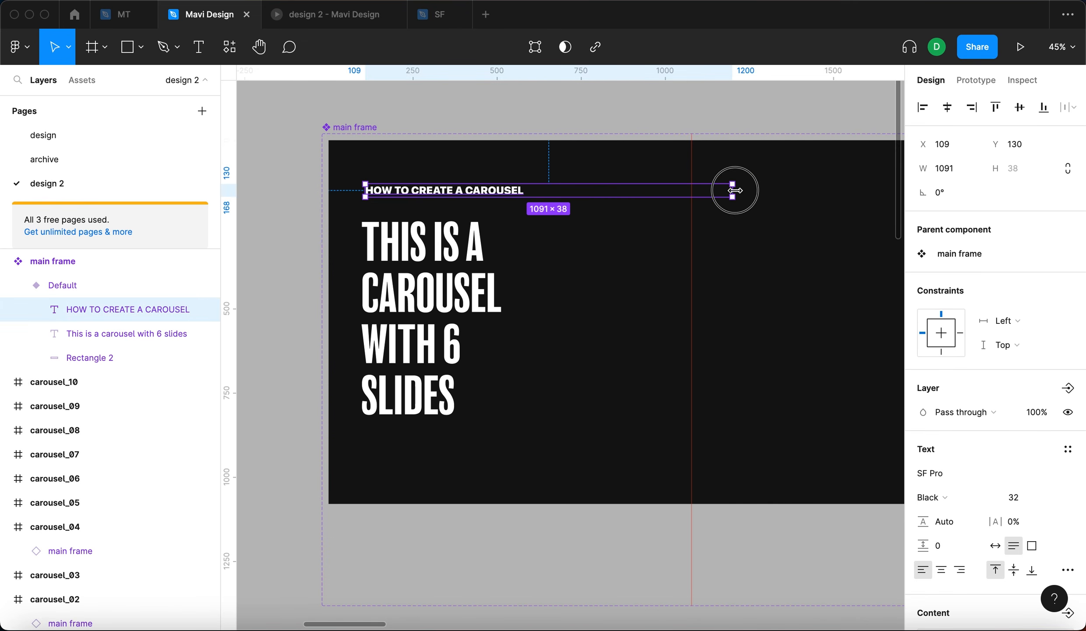
drag(732, 186, 649, 190)
click(283, 232)
super+click(421, 186)
drag(439, 194, 436, 203)
click(305, 233)
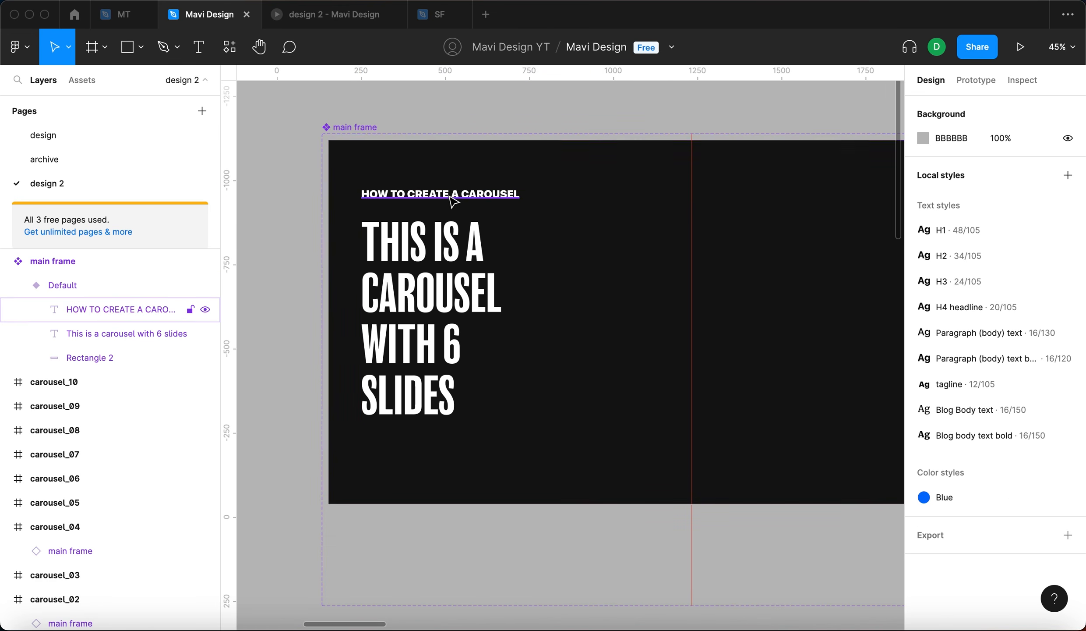
drag(459, 193, 461, 200)
click(286, 269)
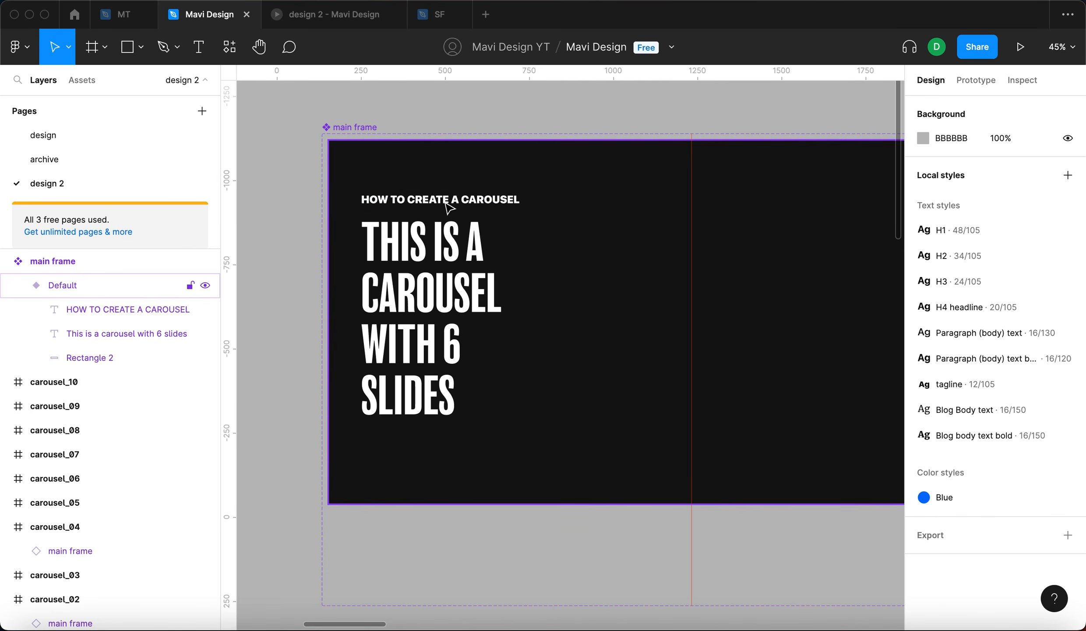
- Widen the headline box so it wraps onto two lines
scroll(315, 239, down, 3)
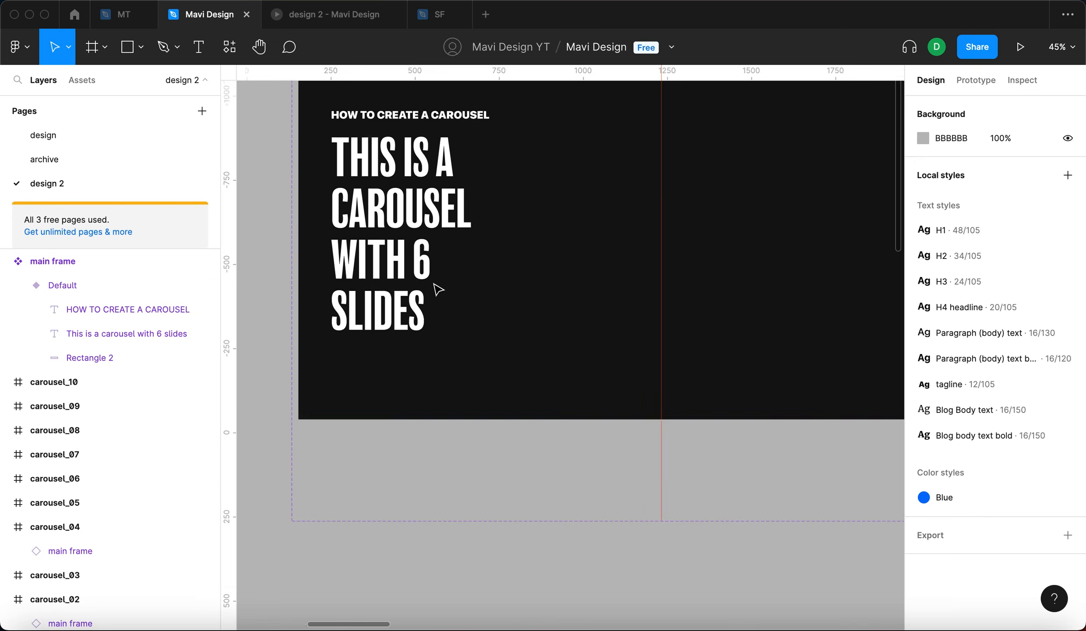
click(497, 257)
scroll(572, 243, up, 2)
drag(584, 248, 661, 266)
drag(660, 266, 666, 266)
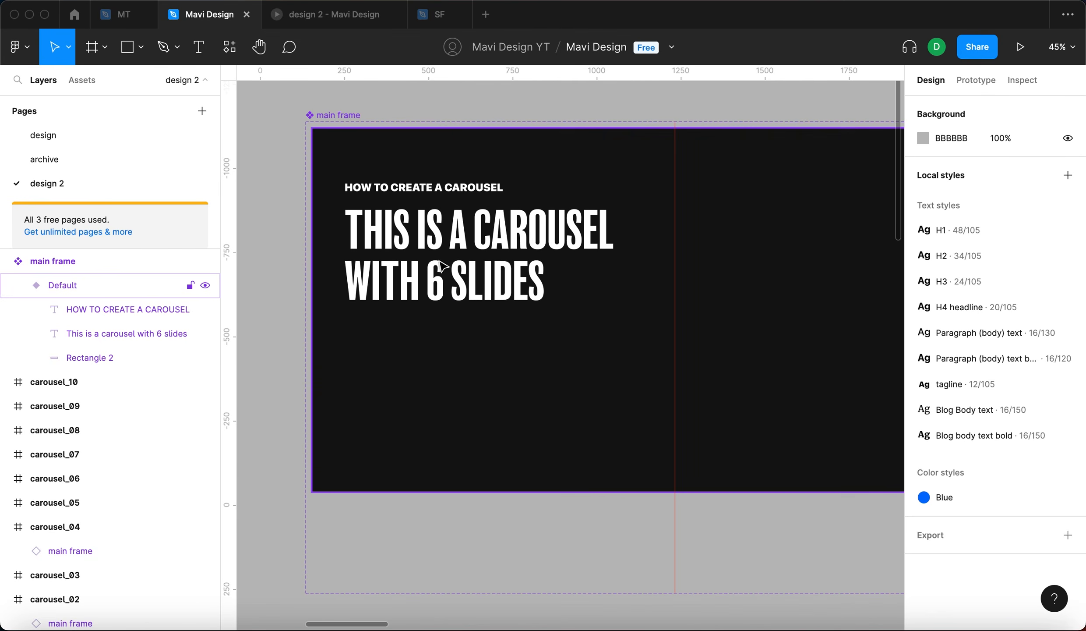
- Duplicate the subtitle and place the copy below the headline at Y 567
double_click(540, 222)
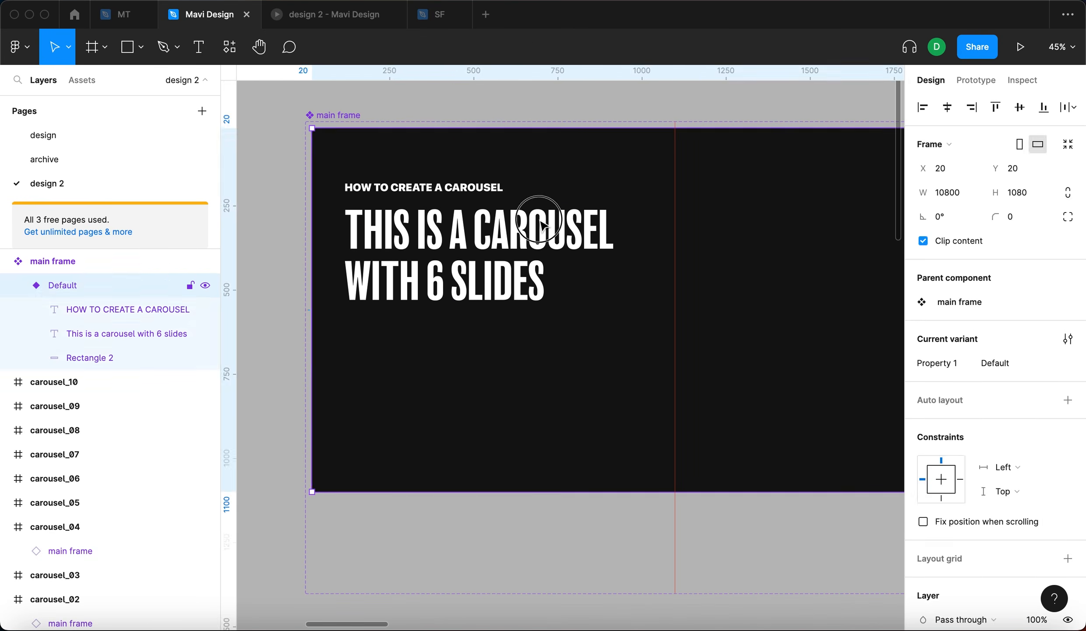
key(Escape)
click(441, 186)
click(481, 188)
drag(487, 193, 504, 333)
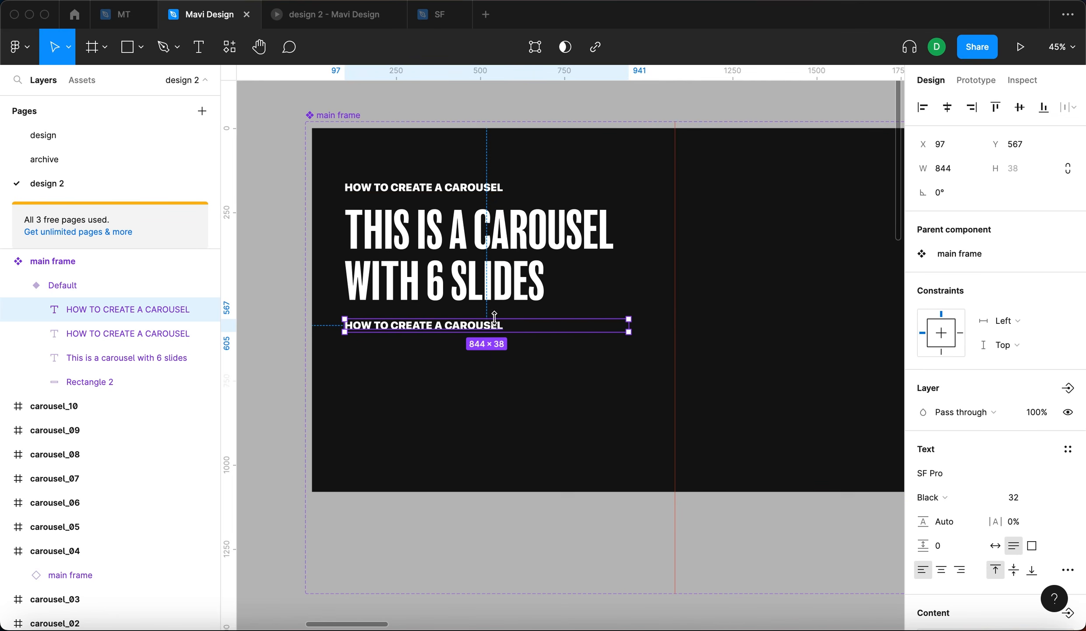
- Set the copied text's font weight to Bold
click(963, 499)
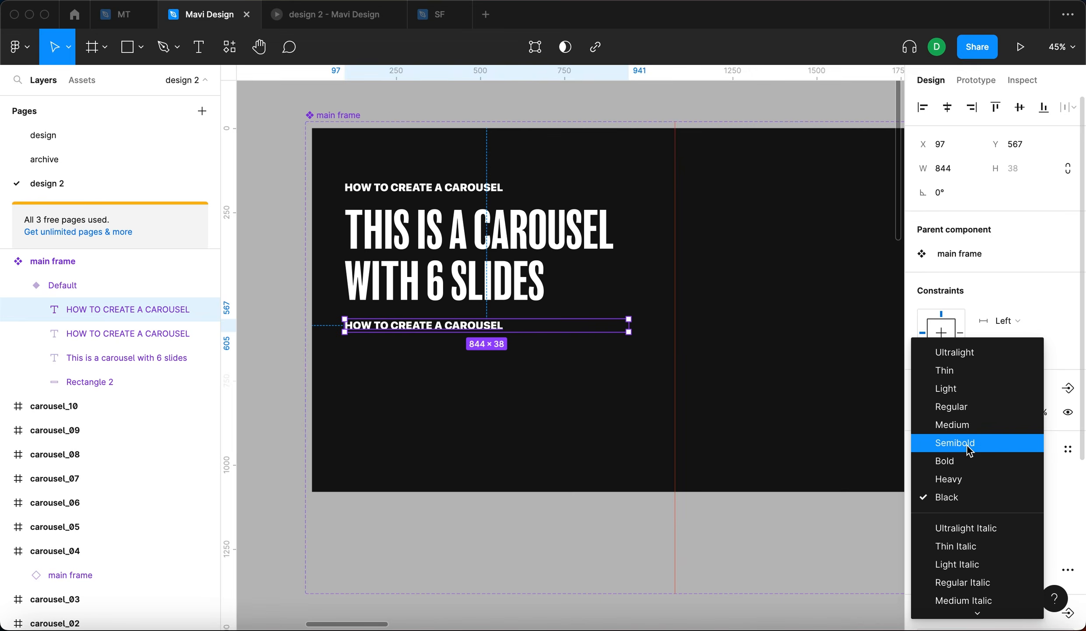
click(968, 447)
click(942, 496)
click(965, 512)
- Replace the copied text's content with "In this video"
key(Return)
text(In)
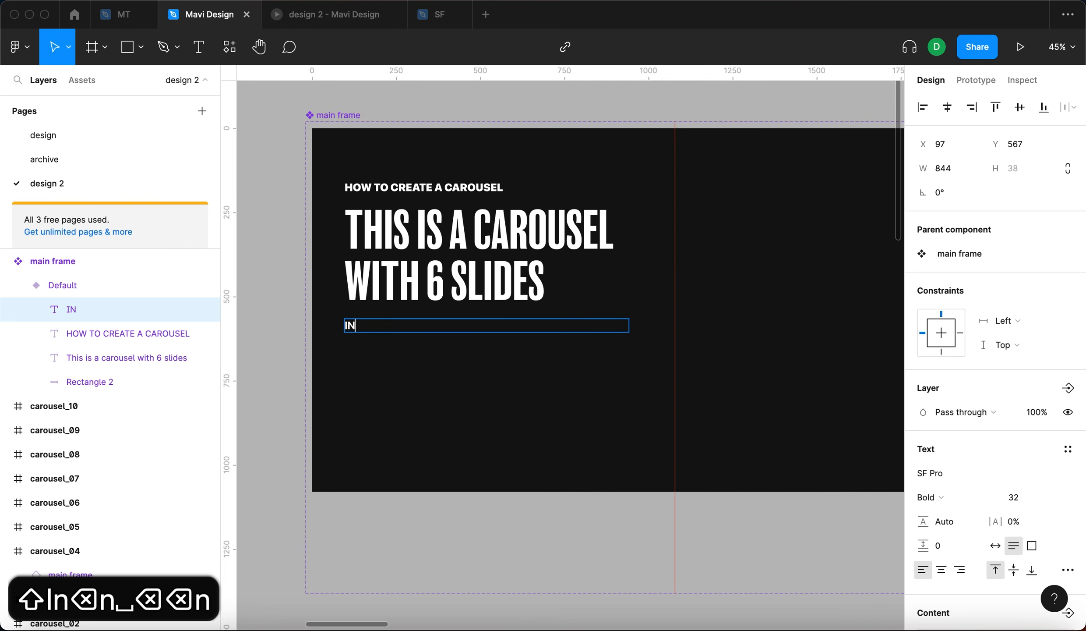
text( this video)
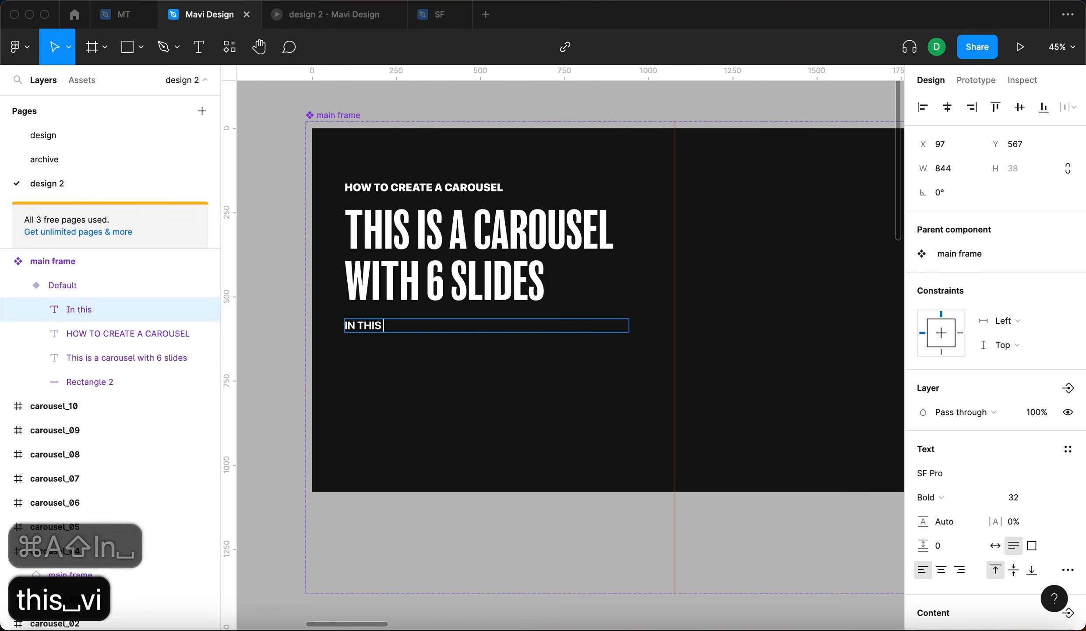
key(Escape)
key(Escape)
key(Escape)
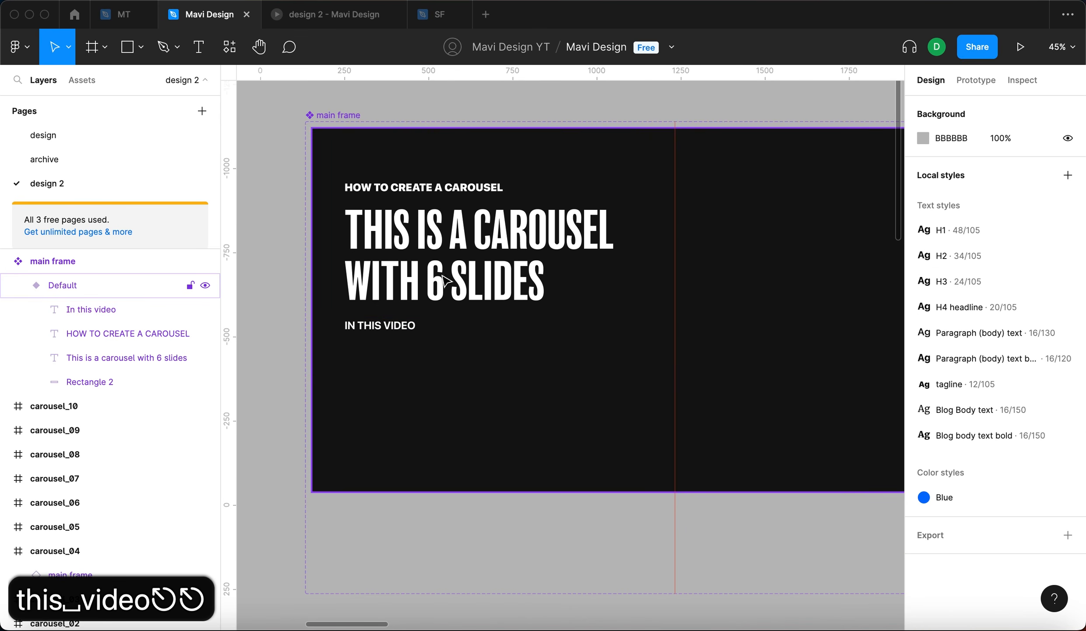
- Set the new text's case to As typed in the type settings
click(379, 331)
click(1068, 569)
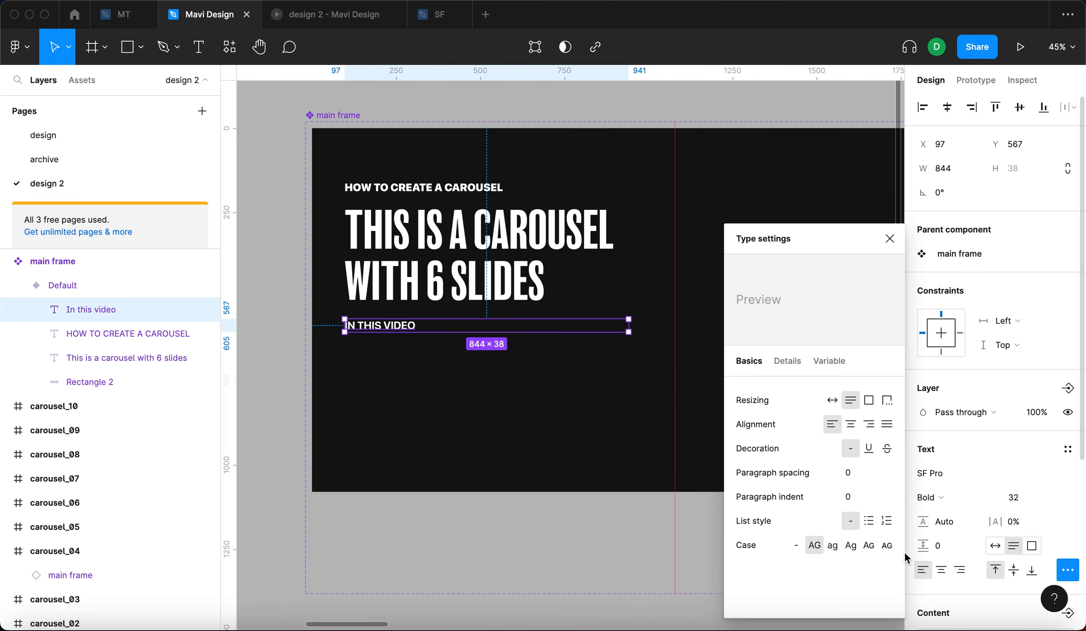
click(797, 545)
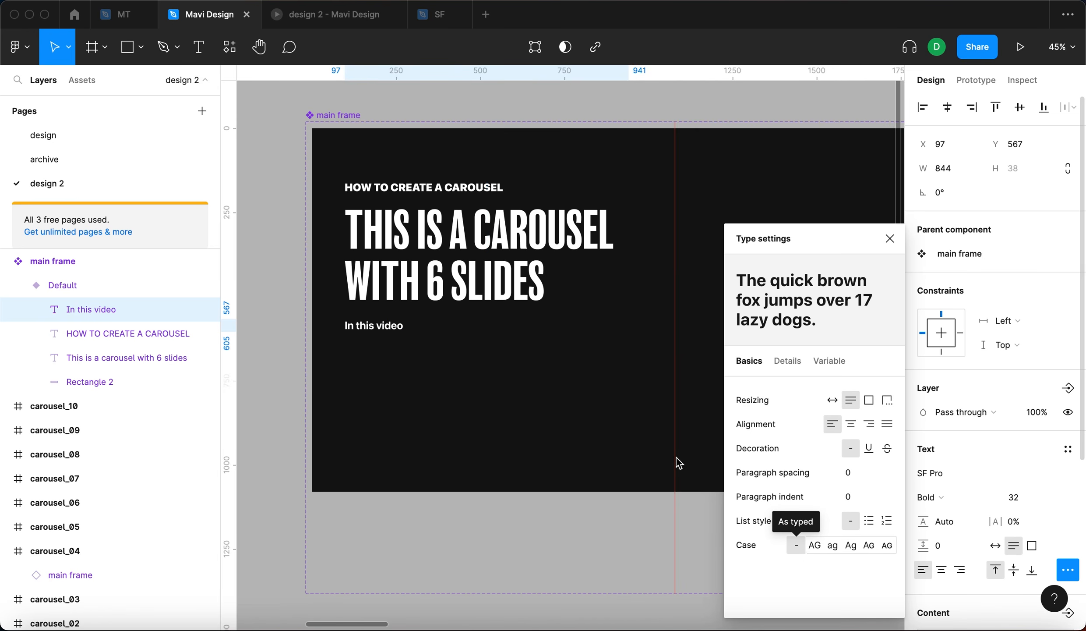
- Extend the text to read "In this video we’re going to create a social media carousel post using a setup created beforehand"
key(Return)
key(Right)
text(we)
key(alt+apostrophe)
text(re)
key(BackSpace)
key(BackSpace)
key(BackSpace)
text(’re go)
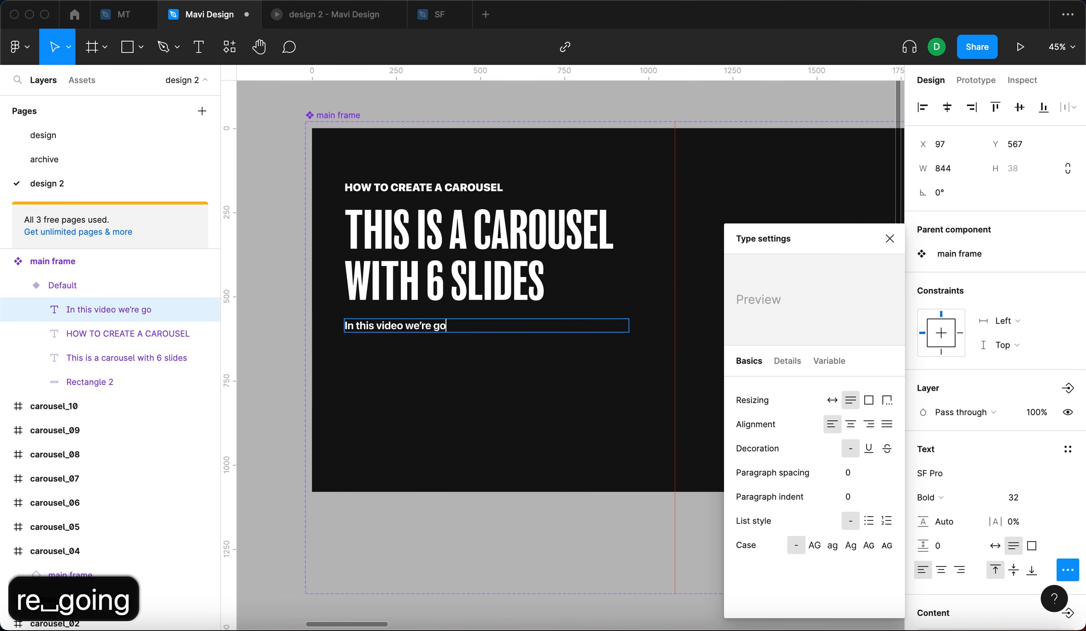
text(ing to create a socia)
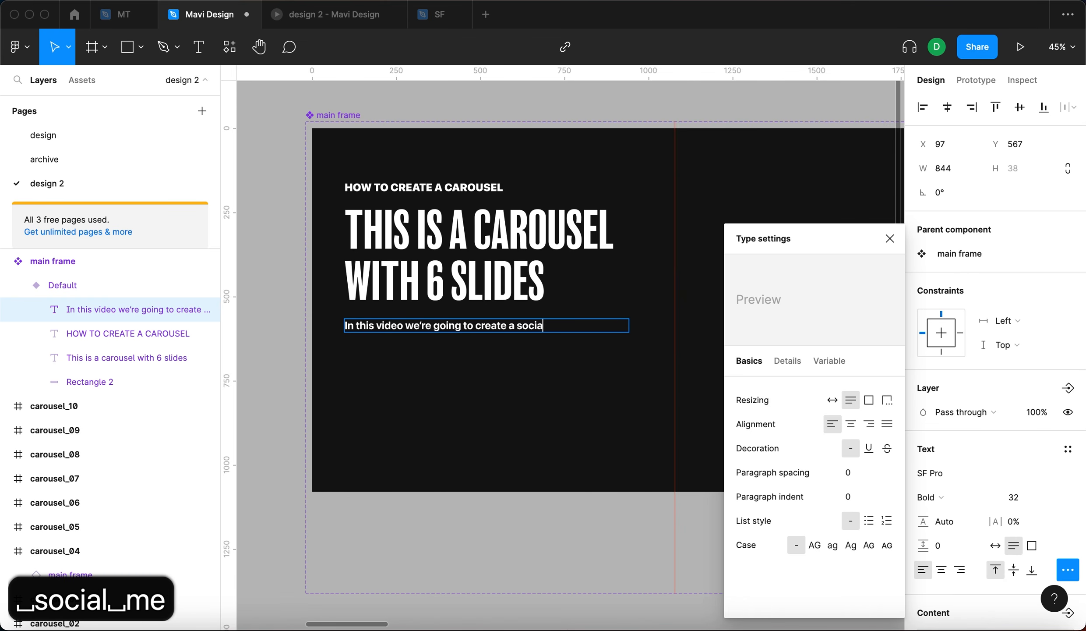
text(l media ca)
text(rousl)
key(BackSpace)
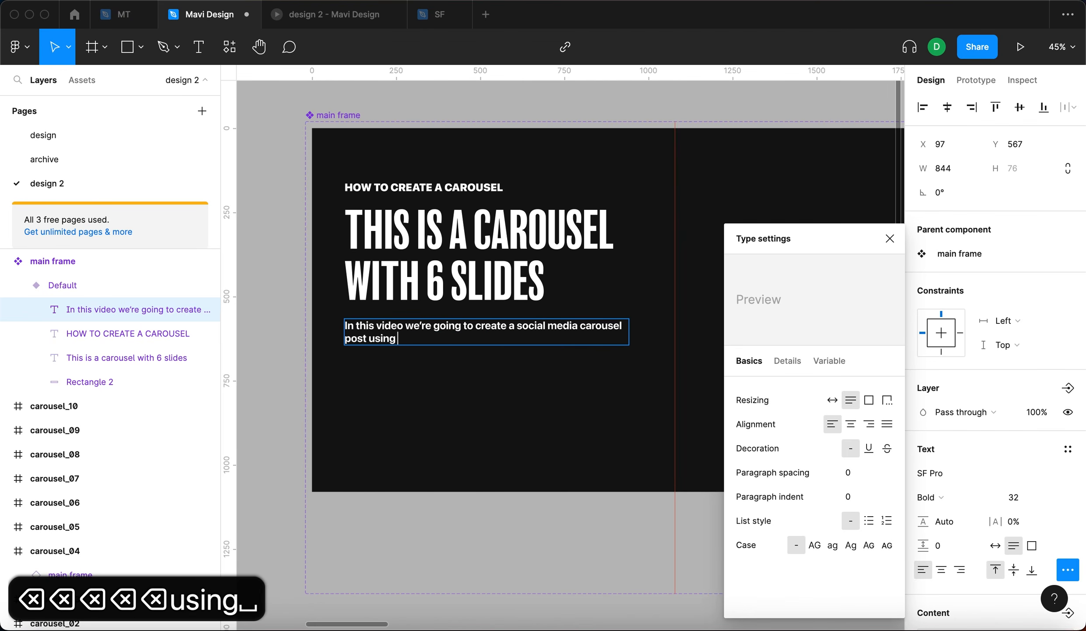
text(a setup created beforehand)
key(Escape)
- Set the body text's font size to 40 and resize its box to about 621 px wide
drag(629, 332, 504, 344)
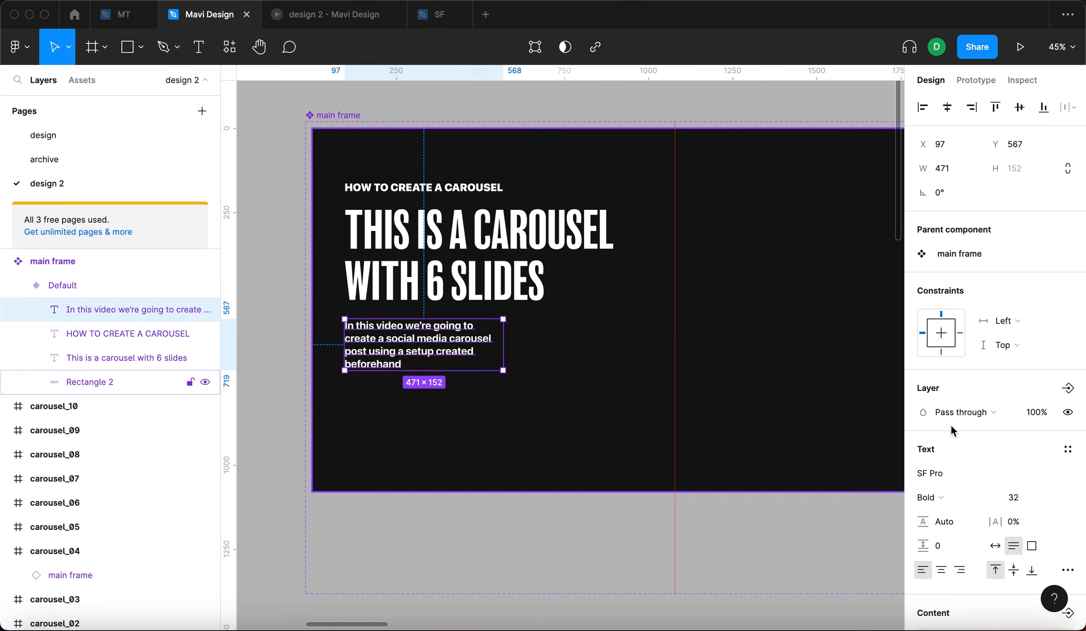
key(shift+Up)
key(Down)
key(Down)
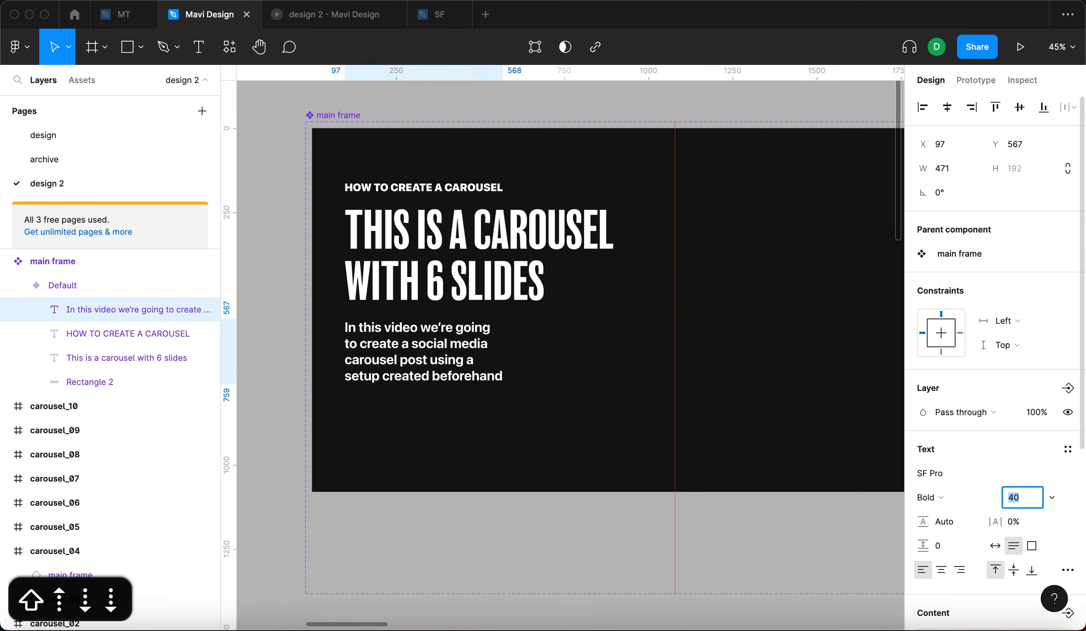
drag(506, 337, 554, 345)
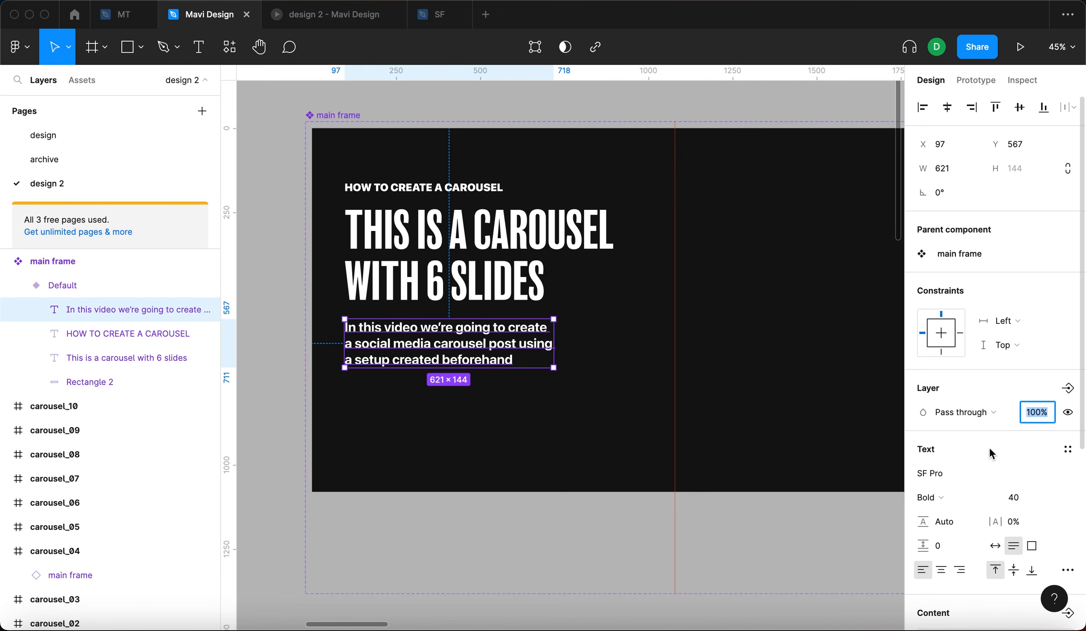
- Set the body text's fill opacity to 60%
scroll(991, 453, down, 5)
click(999, 530)
key(shift+Down)
key(shift+Down)
key(shift+Down)
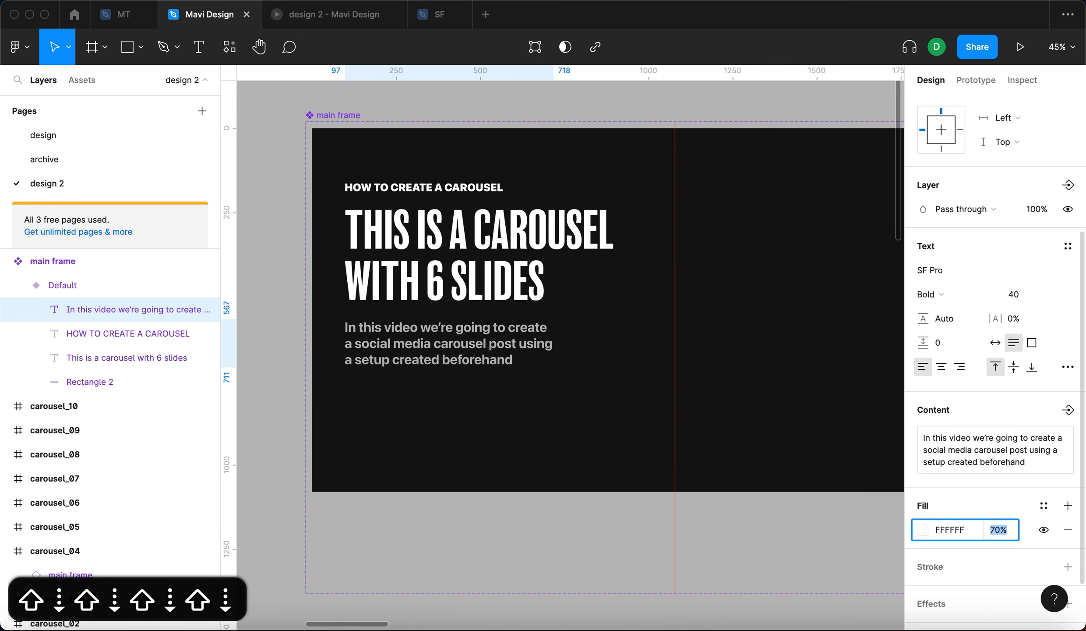
key(shift+Down)
key(shift+Up)
key(shift+Up)
key(shift+Down)
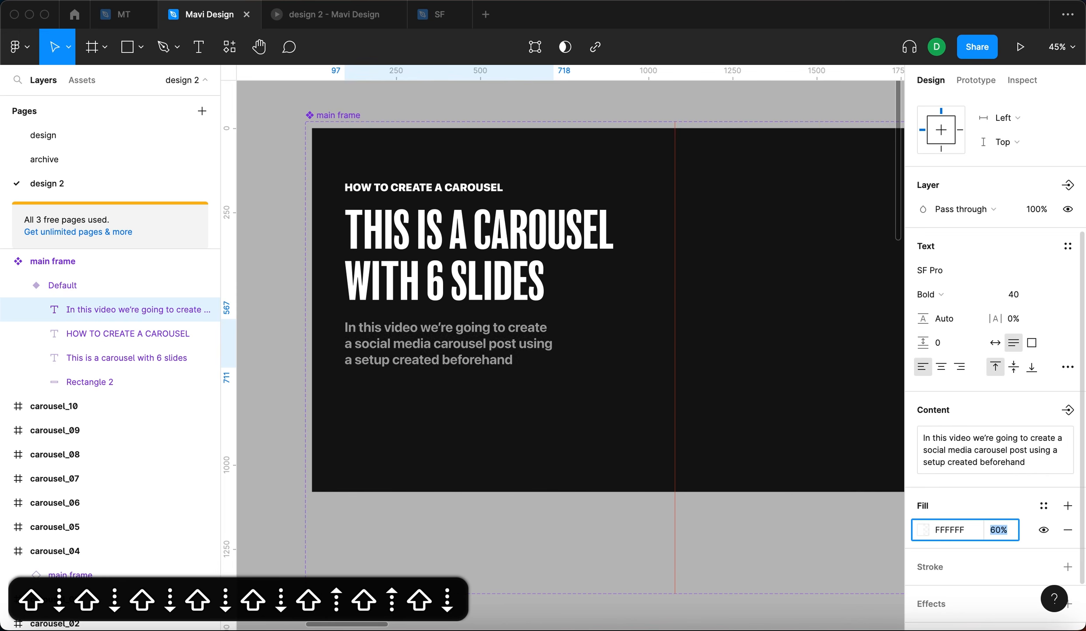
key(shift+Up)
key(Return)
- Change the body text's font weight to Semibold
click(952, 307)
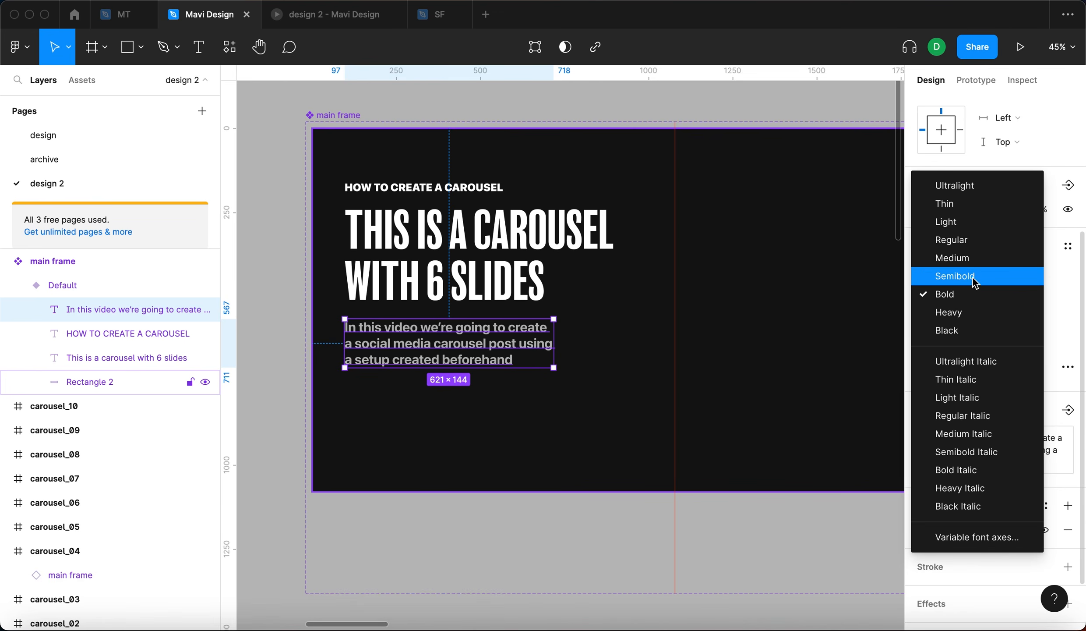
click(942, 271)
- Select the small tagline and set its letter spacing to 8%
key(Tab)
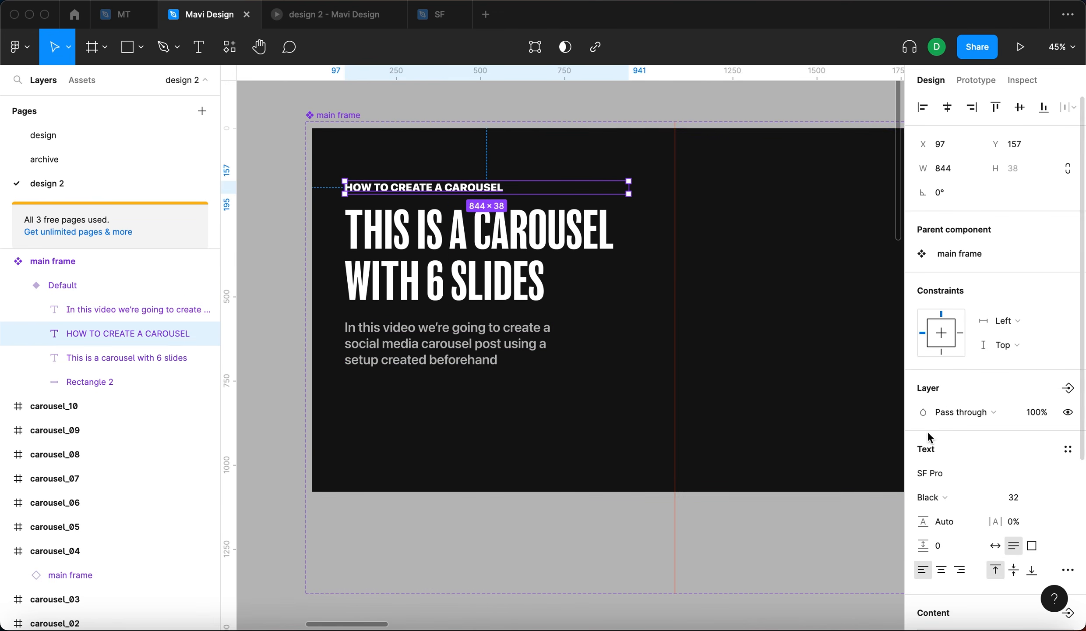
key(Up)
key(Up)
key(Up)
key(Up)
key(Up)
key(Up)
key(Up)
key(Up)
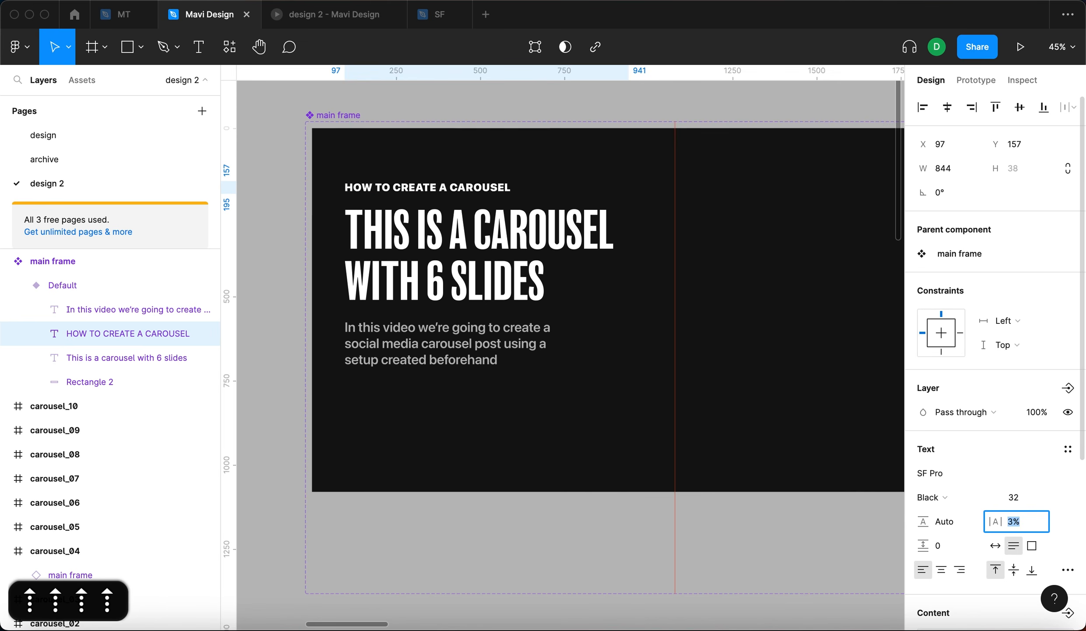
key(Down)
key(Return)
- Duplicate the tagline, place the copy lower in the frame, and set it to auto width
click(296, 360)
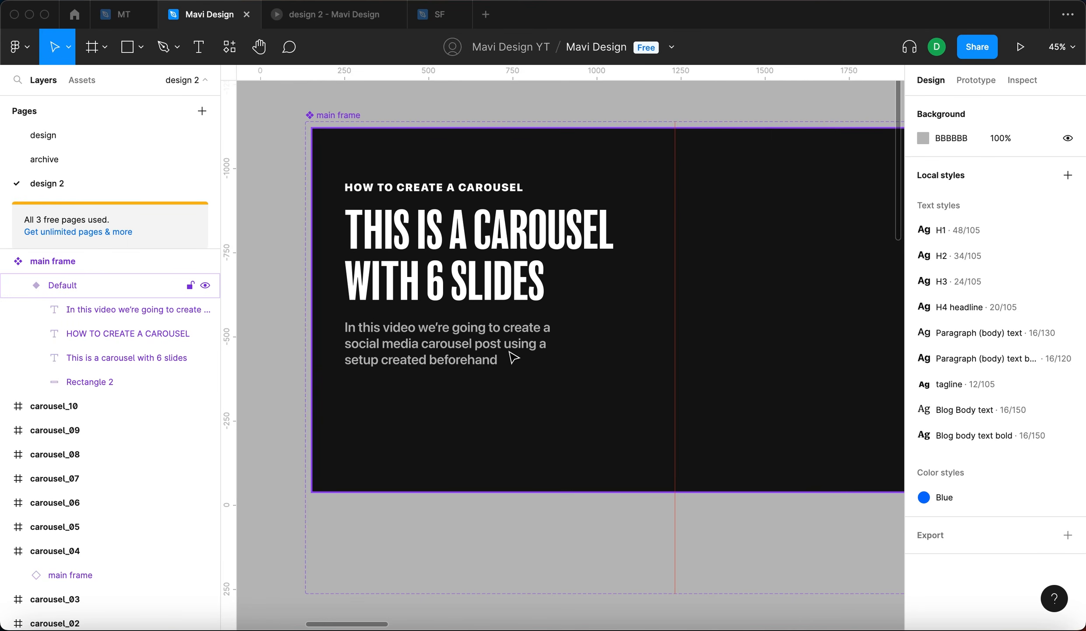
click(478, 192)
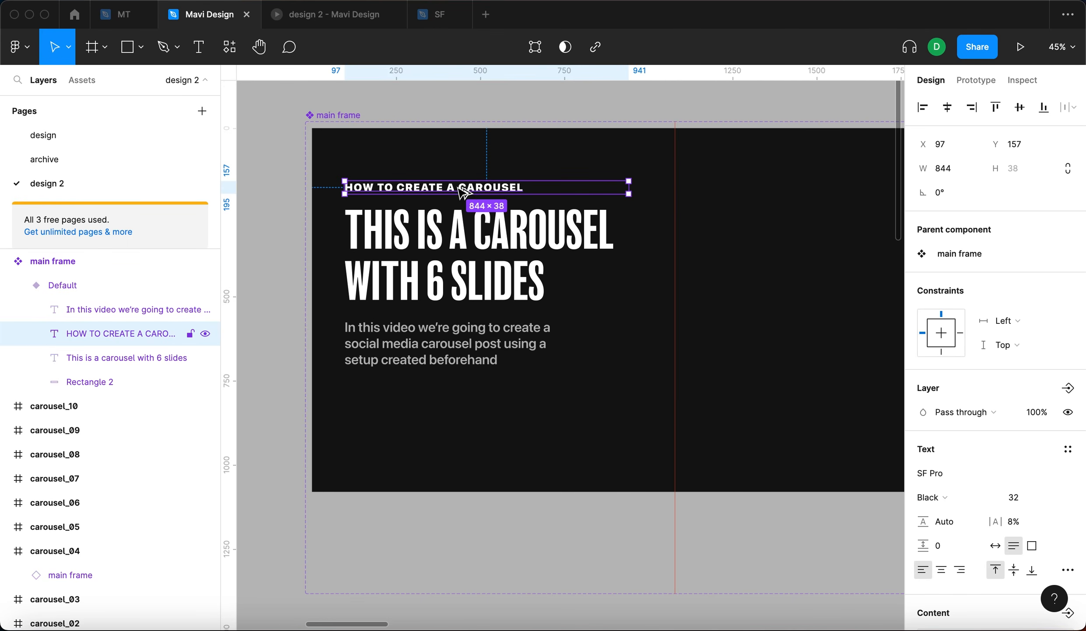
drag(468, 198, 543, 433)
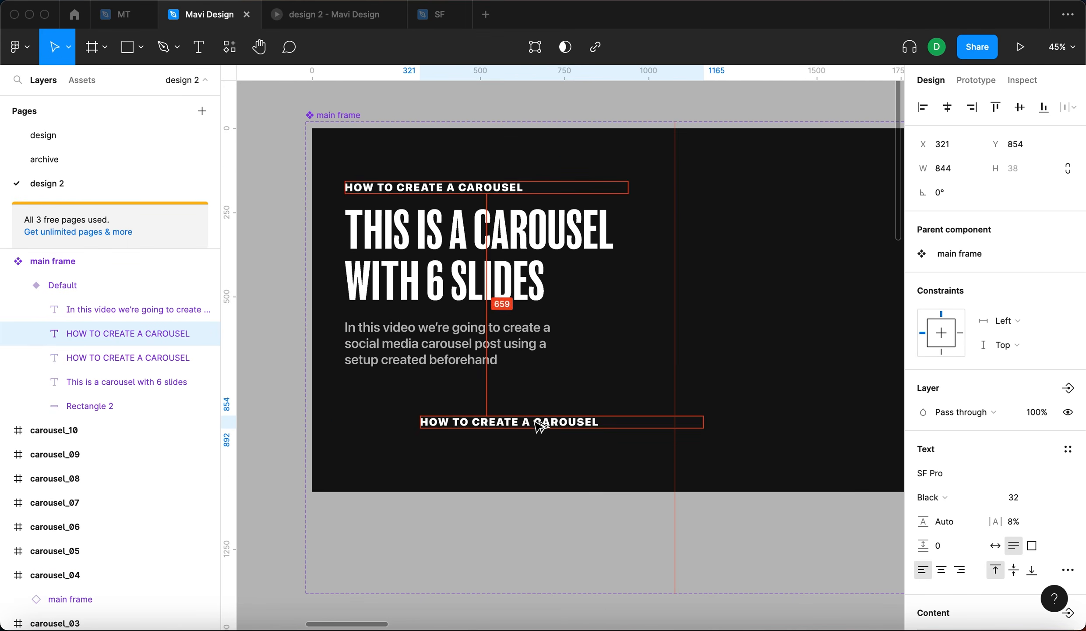
click(996, 545)
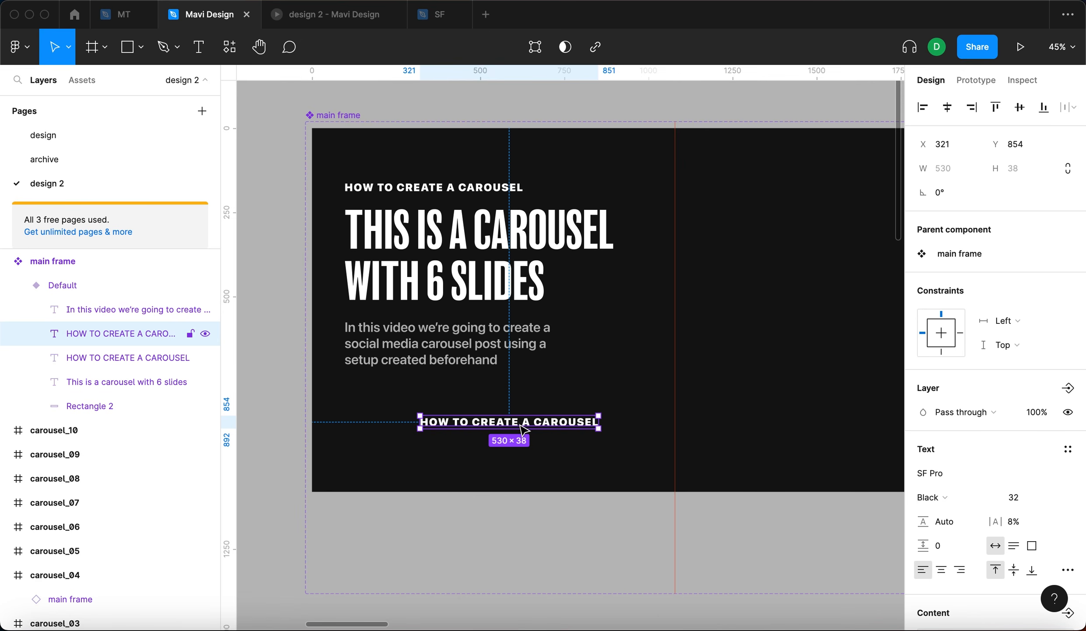
- Change the copied tagline's text to "SWIPE"
key(Return)
text(swipe)
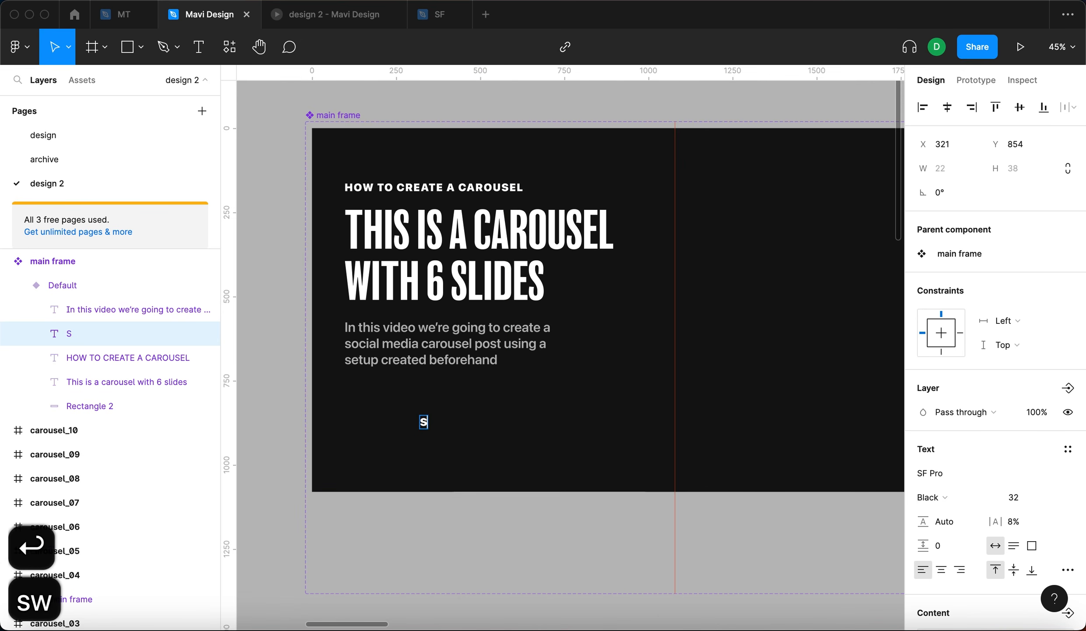
key(BackSpace)
key(Escape)
- Move the SWIPE text to about X 604, Y 863
click(550, 531)
click(452, 424)
drag(453, 426, 538, 428)
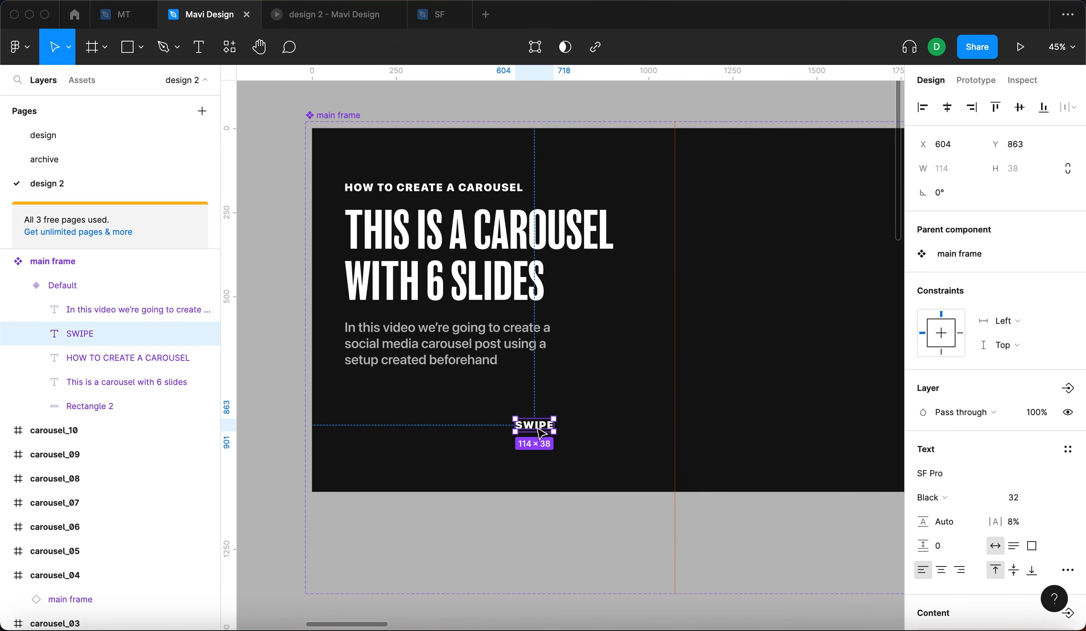
- Wrap the SWIPE text in an auto layout frame
key(shift+a)
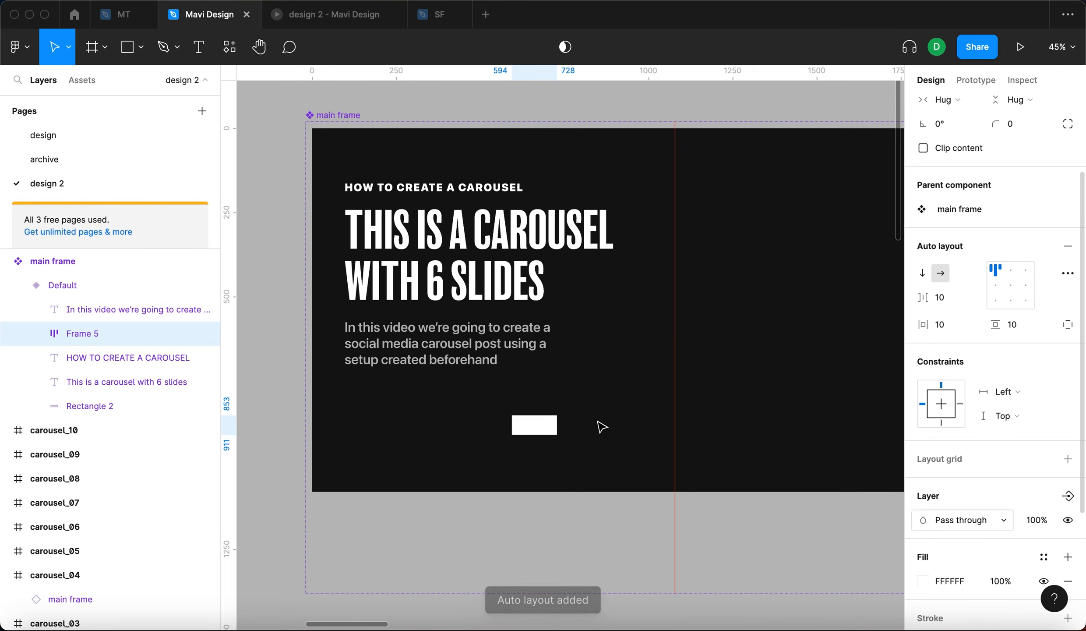
double_click(542, 433)
click(951, 542)
text(0)
key(Return)
key(shift+Return)
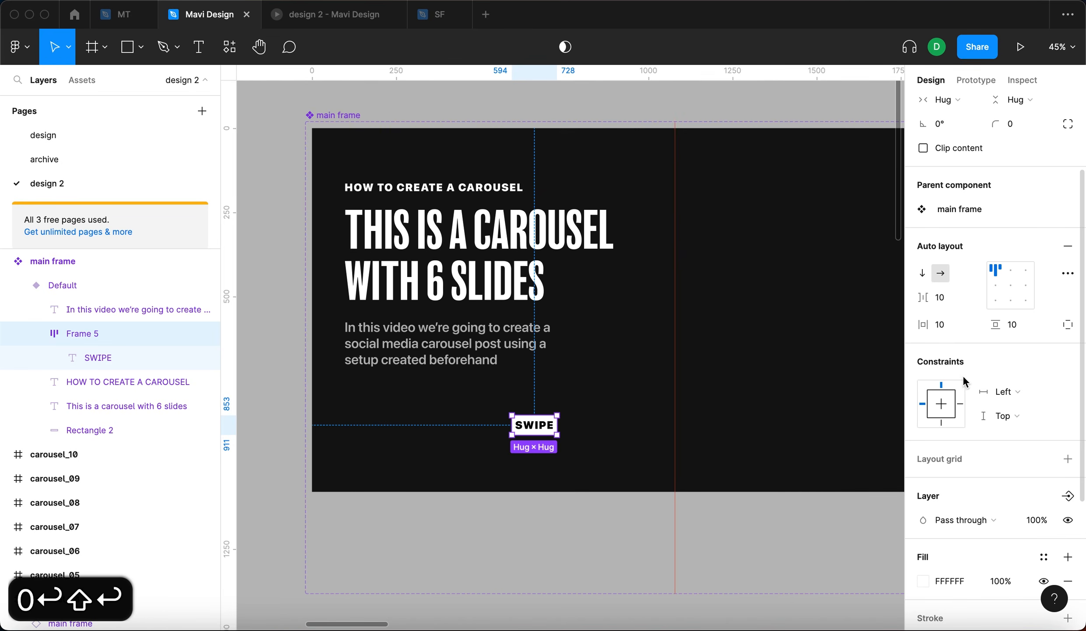
- Increase the SWIPE text's font size
click(952, 333)
key(shift+Up)
key(shift+Up)
key(shift+Up)
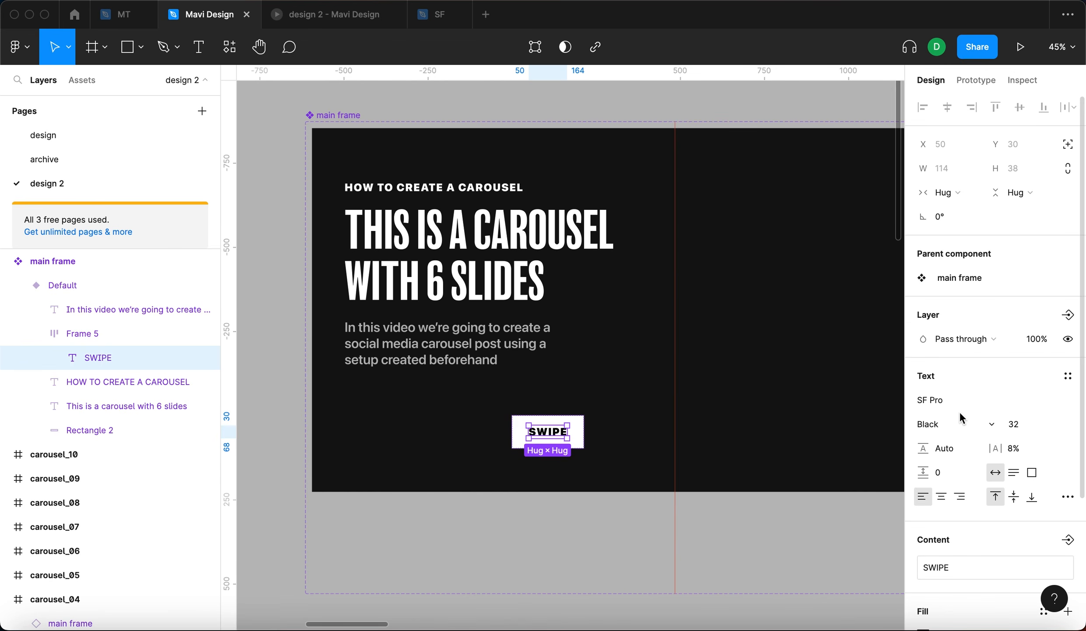
click(1021, 425)
key(Up)
key(Up)
key(Up)
key(Up)
key(Up)
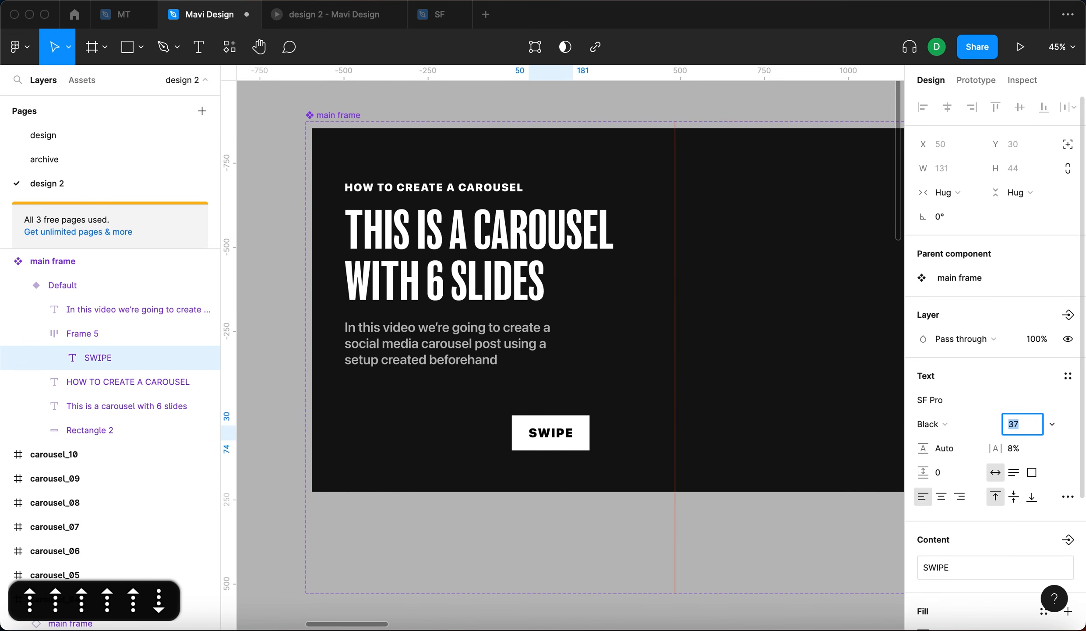
key(Down)
key(Down)
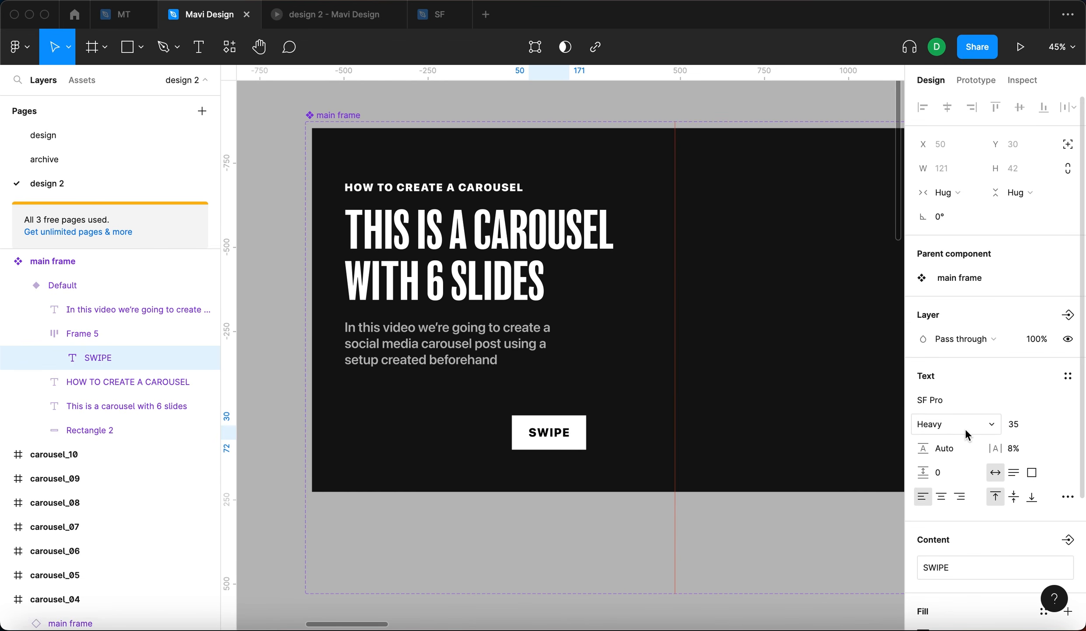
- Set the SWIPE frame's padding to 50 horizontal and 30 vertical
click(944, 428)
click(948, 406)
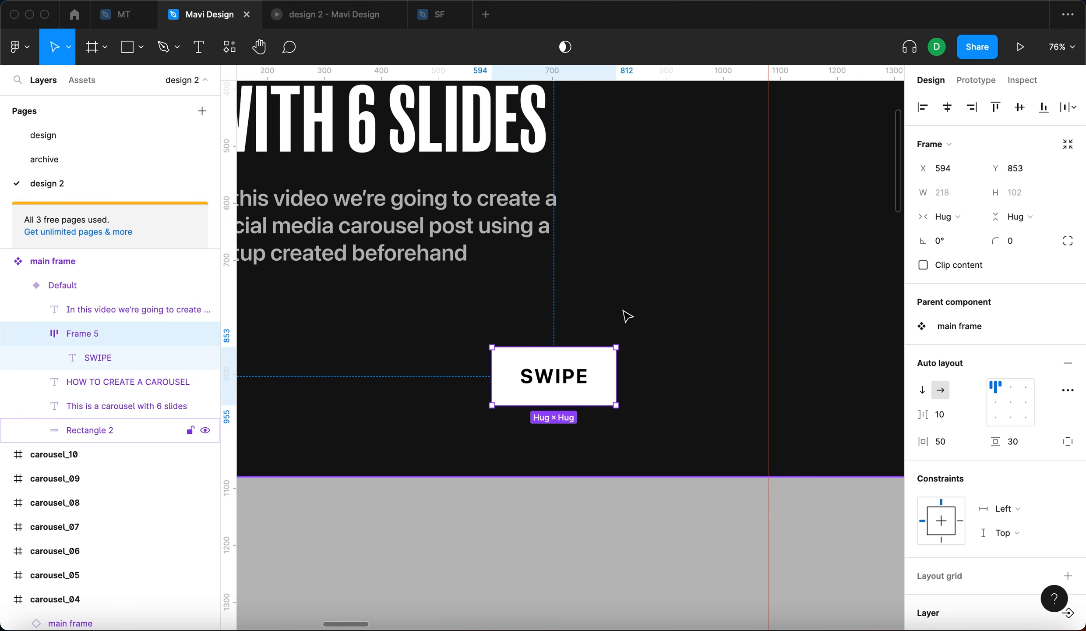
- Draw a 100 px arrow after the SWIPE text inside the frame
key(shift+l)
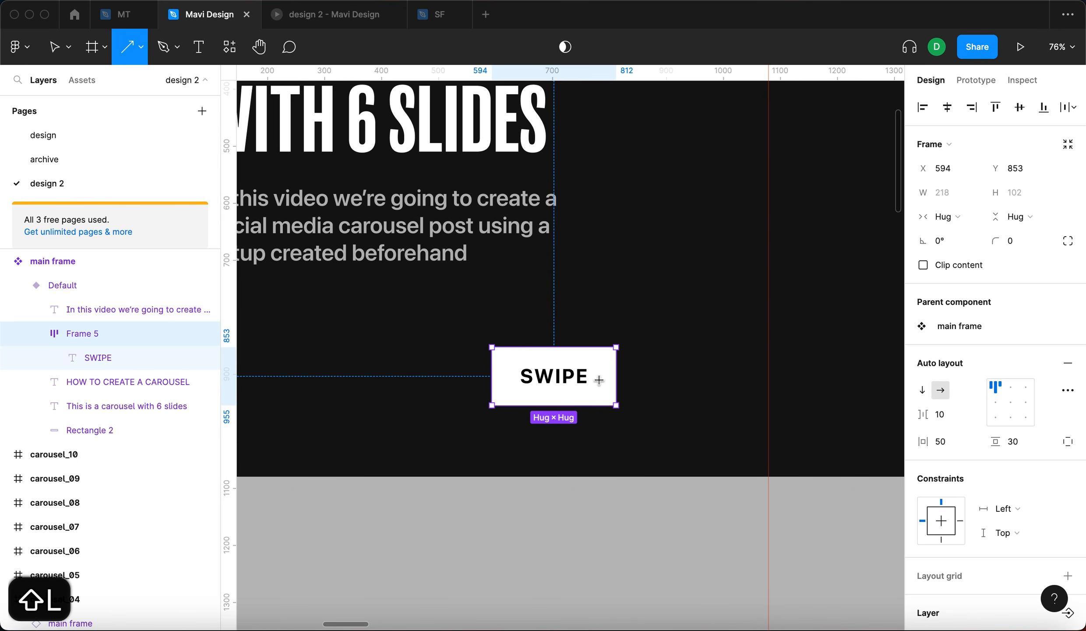
drag(600, 379, 656, 380)
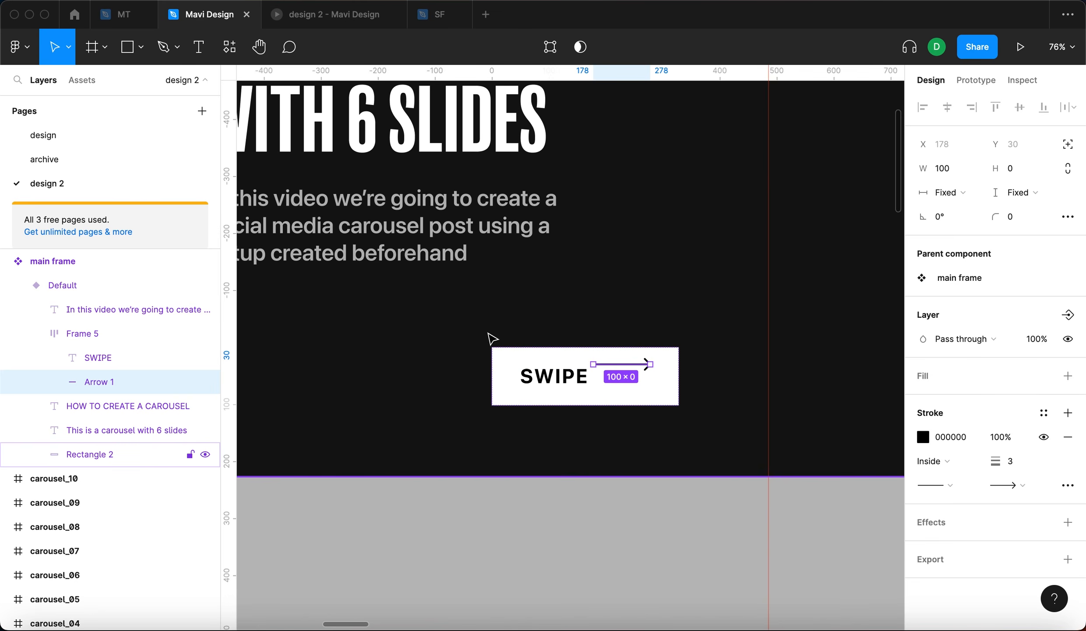
key(shift+Return)
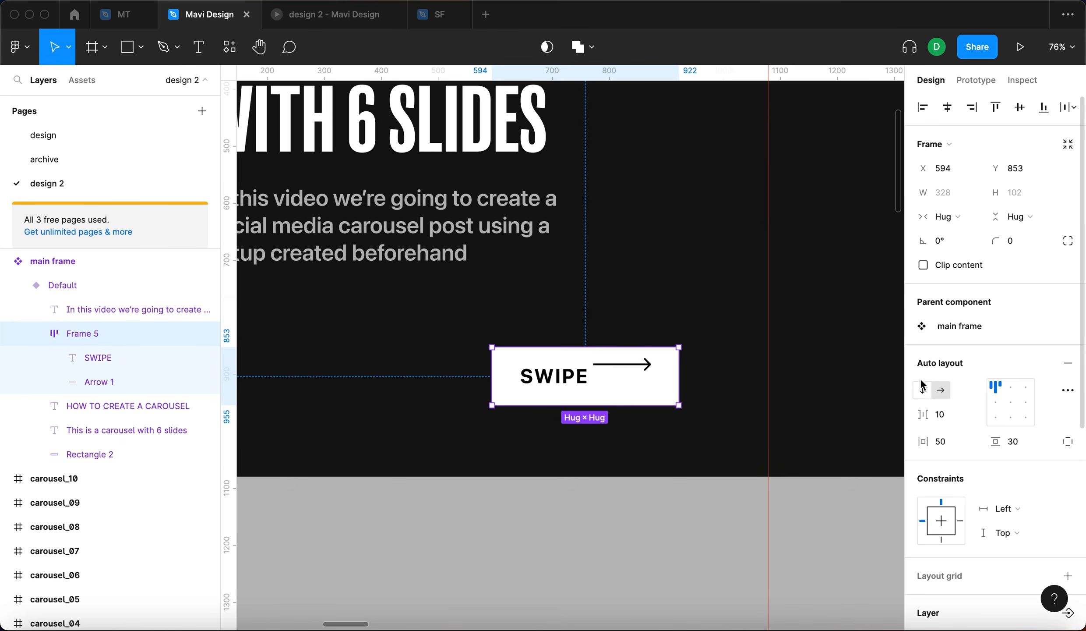
- Center-align the SWIPE frame's contents and set the gap between items to 24
click(993, 404)
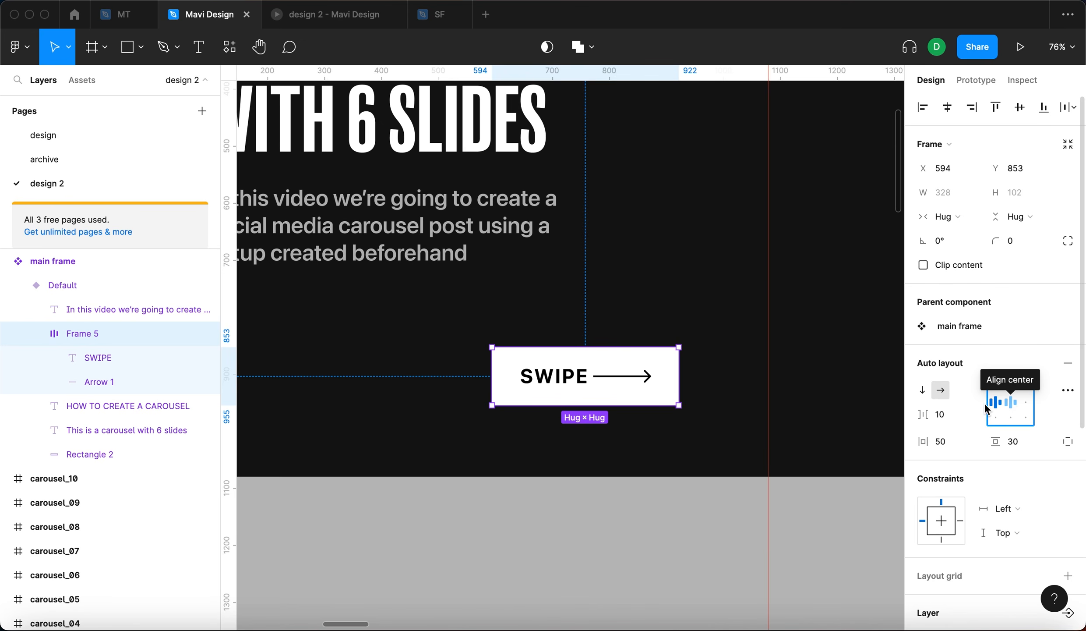
click(946, 414)
key(shift+Up)
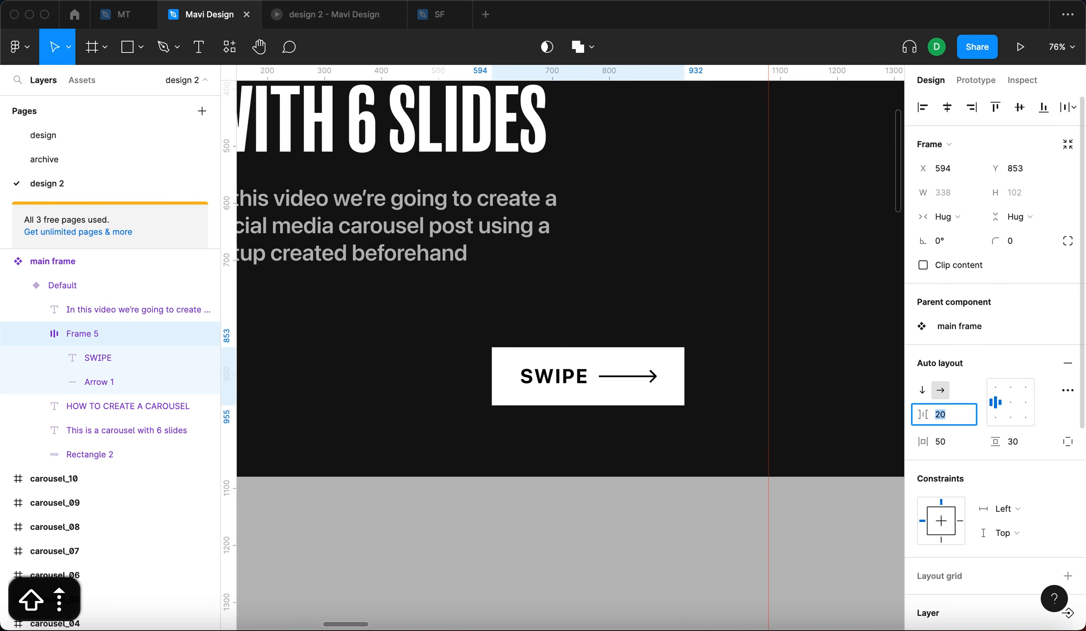
key(Up)
key(Up)
key(Up)
key(Up)
key(Up)
key(Down)
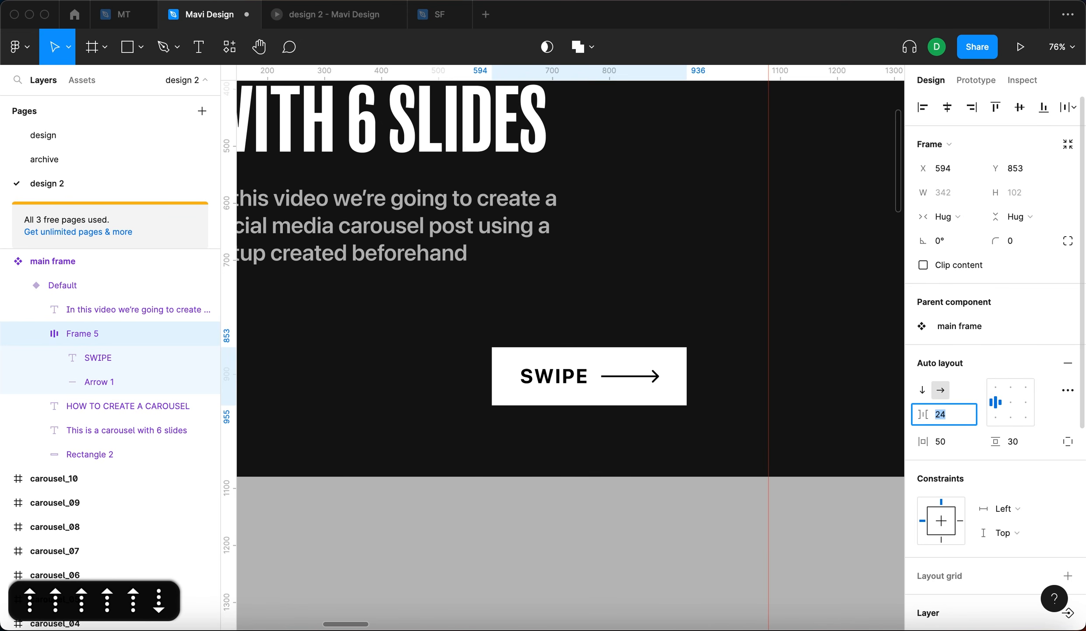
key(Return)
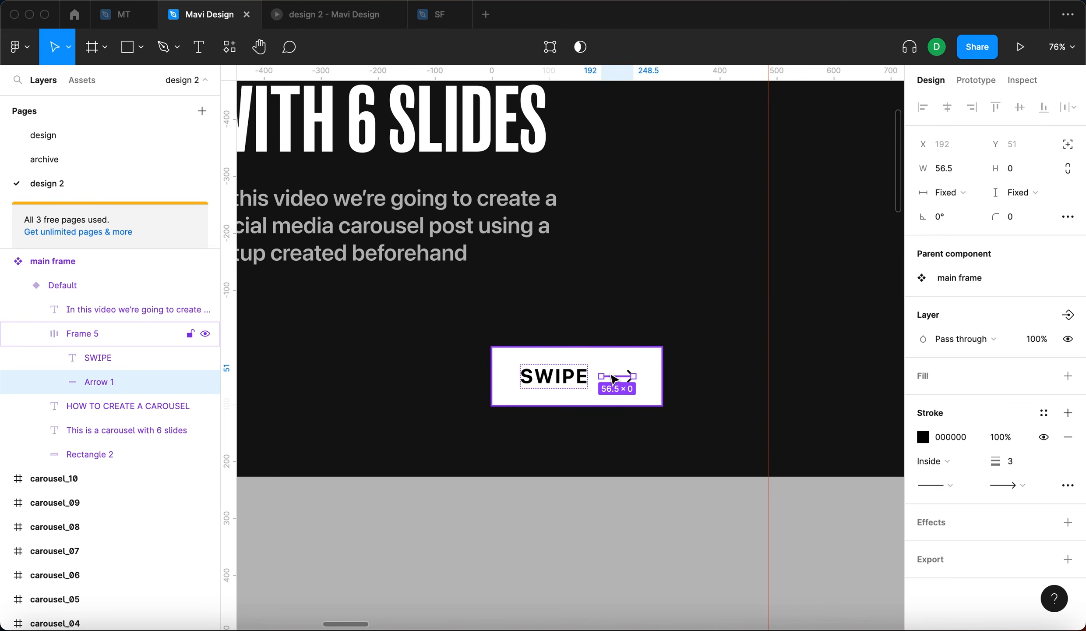
- Try adjusting the arrow's stroke weight
scroll(611, 374, up, 5)
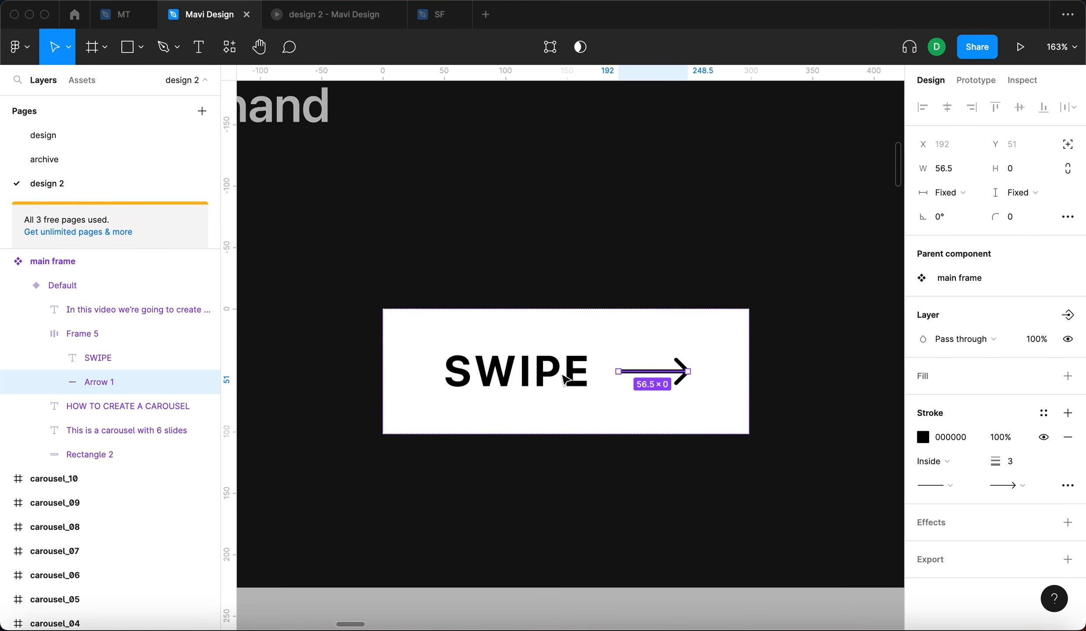
scroll(565, 376, right, 1)
click(1011, 461)
key(Down)
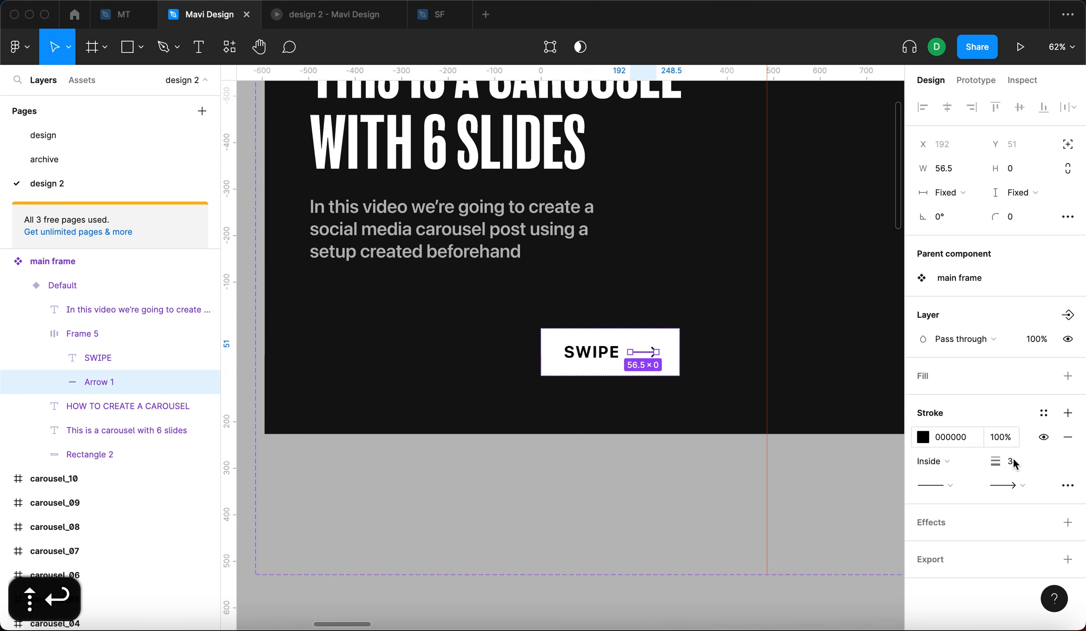
click(1013, 461)
key(Up)
key(Return)
click(594, 466)
scroll(643, 341, up, 5)
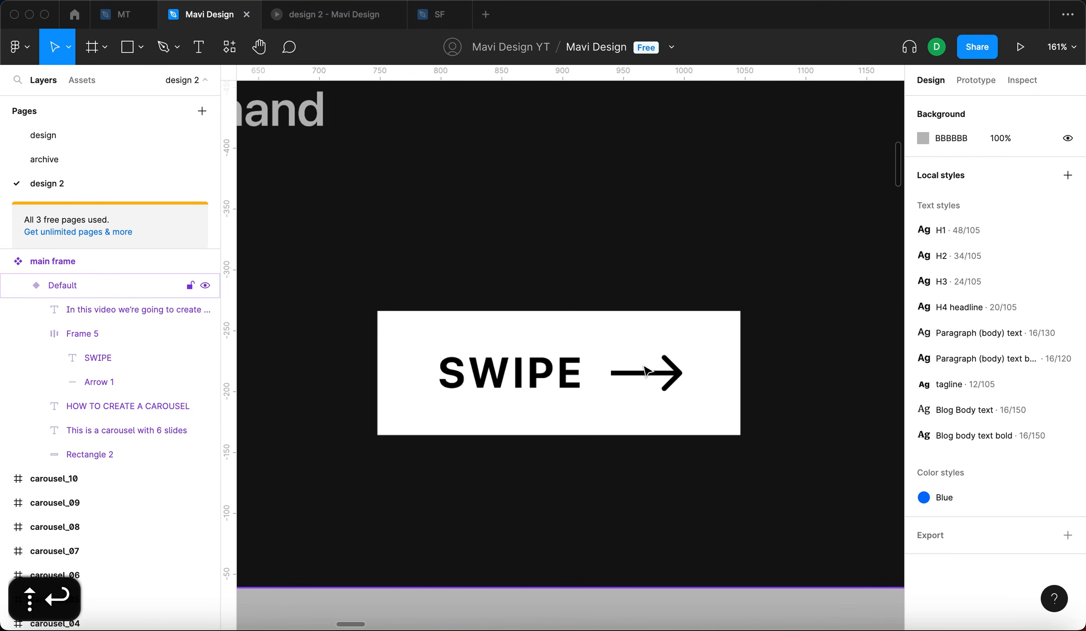
- Move the SWIPE frame down into the lower part of the main frame
super+click(644, 369)
super+click(645, 373)
scroll(717, 427, down, 5)
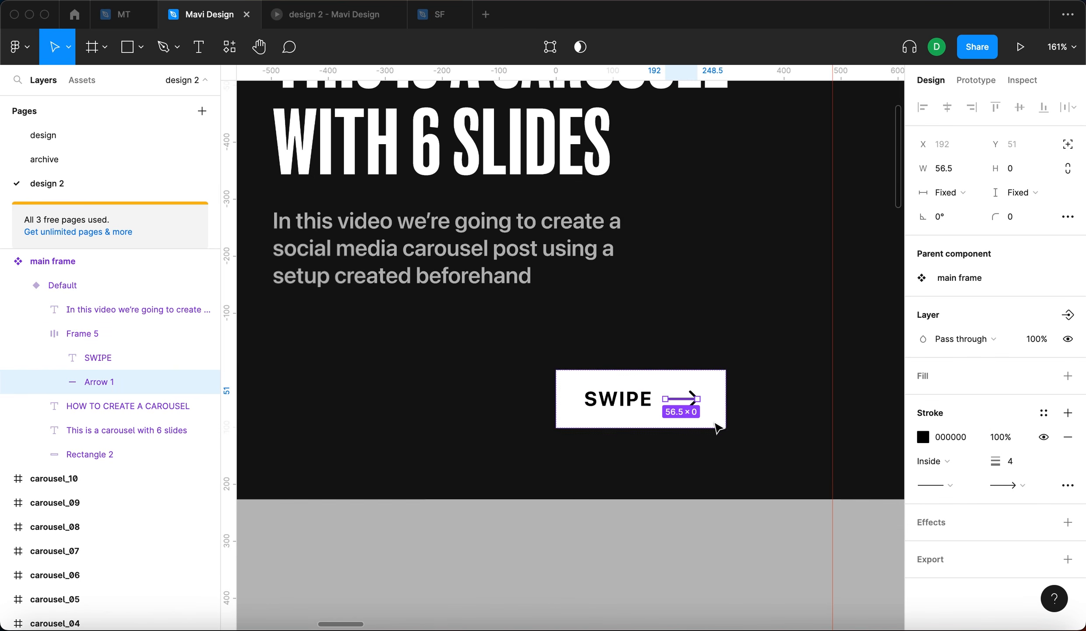
key(shift+Return)
drag(675, 422, 781, 434)
scroll(646, 468, down, 5)
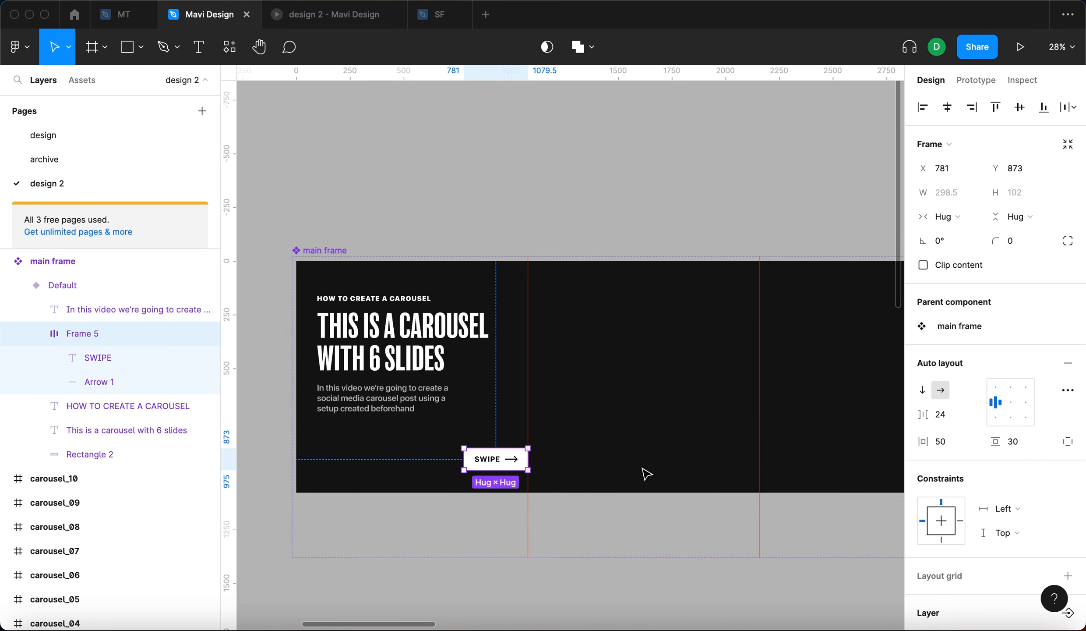
scroll(456, 442, up, 5)
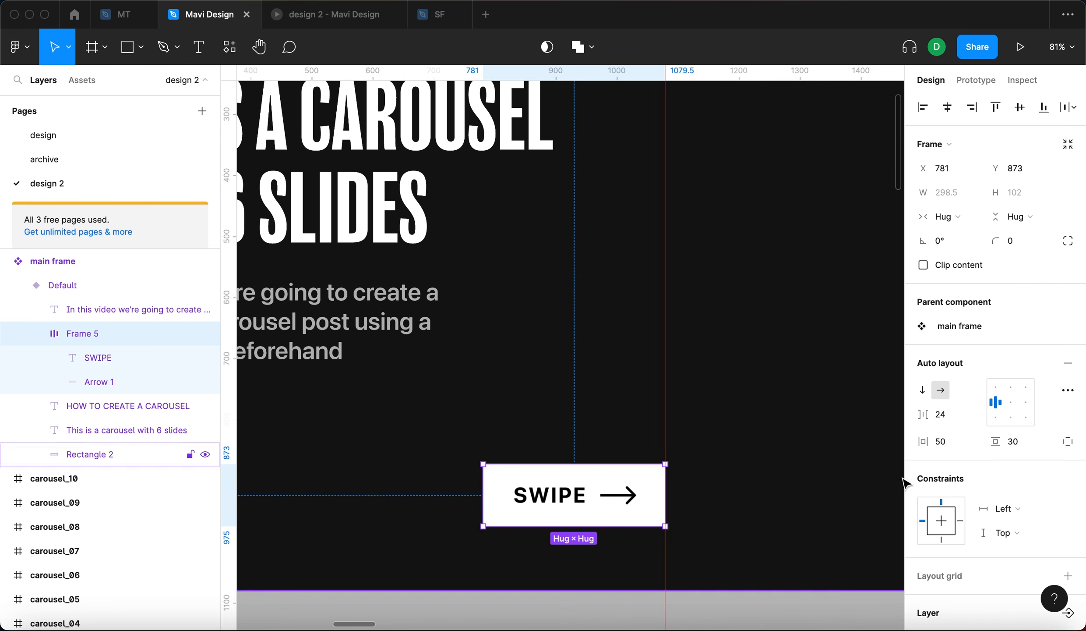
- Switch to individual padding and set the SWIPE frame's right padding to 160
click(1068, 441)
key(shift+Up)
key(shift+Up)
key(shift+Up)
key(shift+Up)
key(shift+Up)
key(shift+Up)
key(shift+Up)
key(shift+Up)
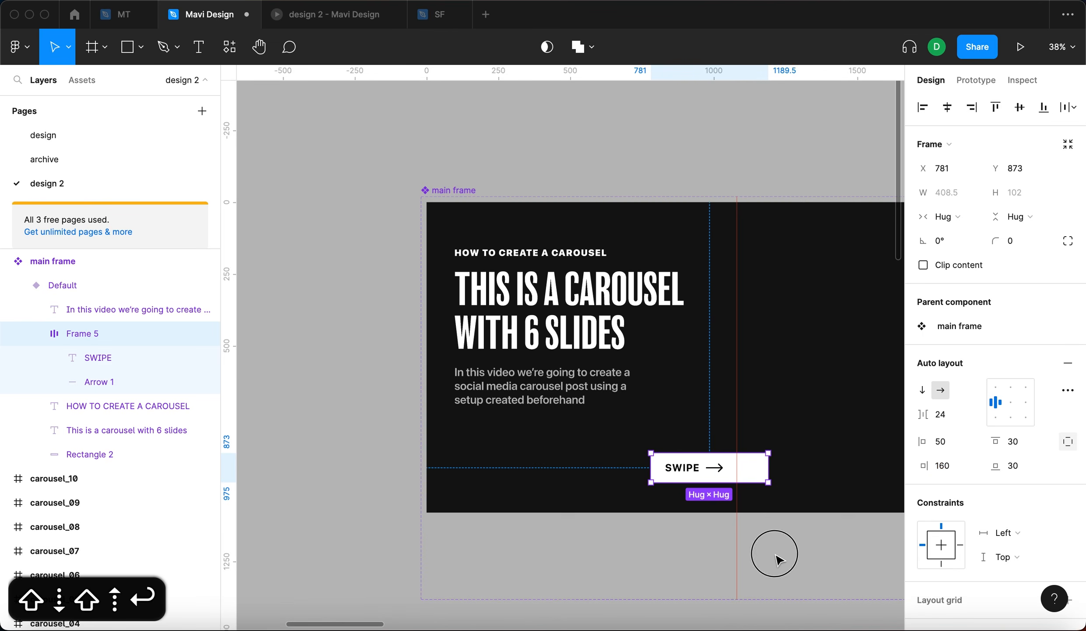
- Preview the carousel prototype and swipe to the next slide
click(776, 553)
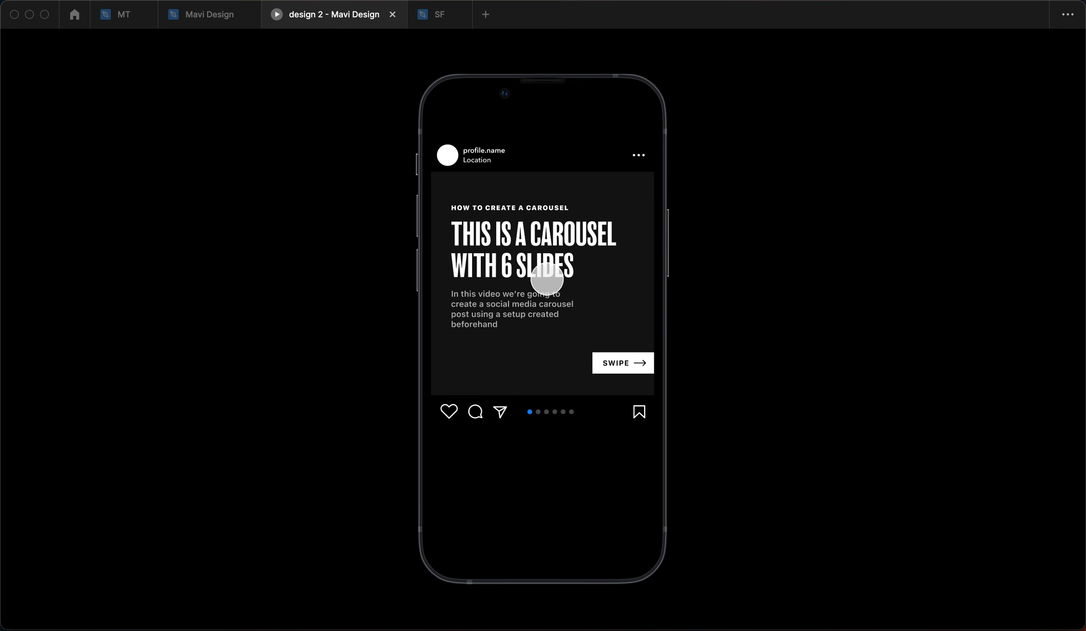
click(602, 290)
click(599, 284)
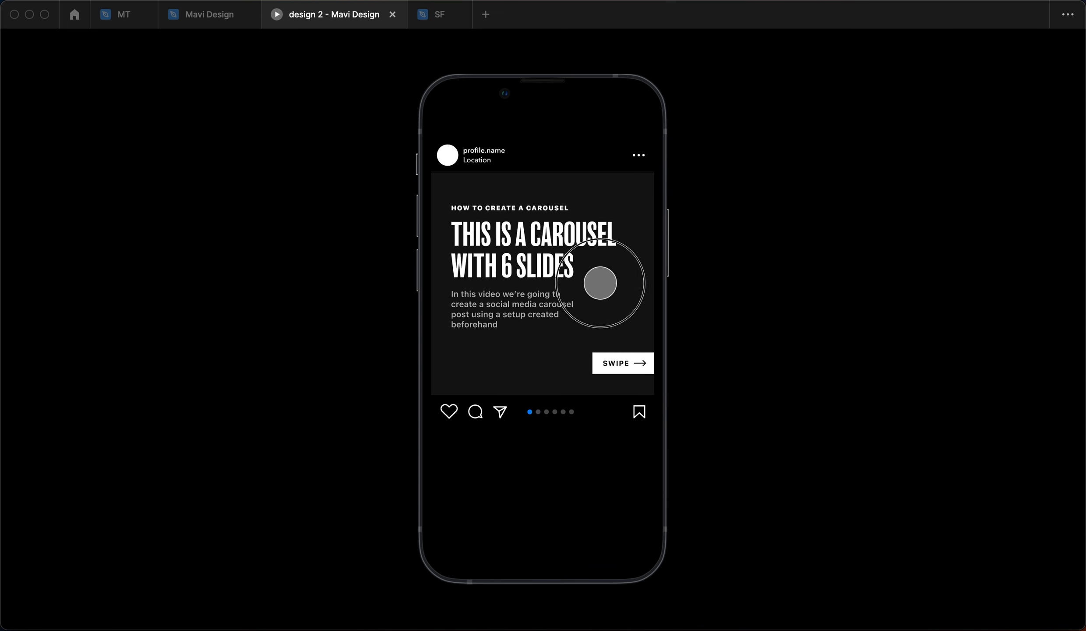
click(596, 274)
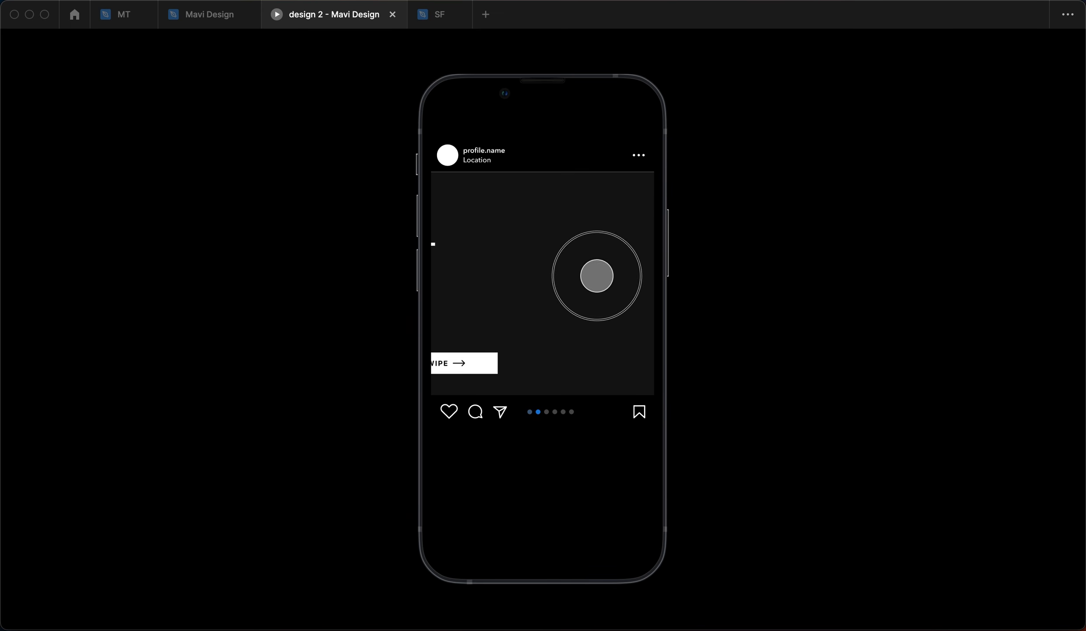
click(206, 22)
- Set the SWIPE frame's top and bottom padding to 40
drag(634, 473, 507, 400)
super+click(622, 396)
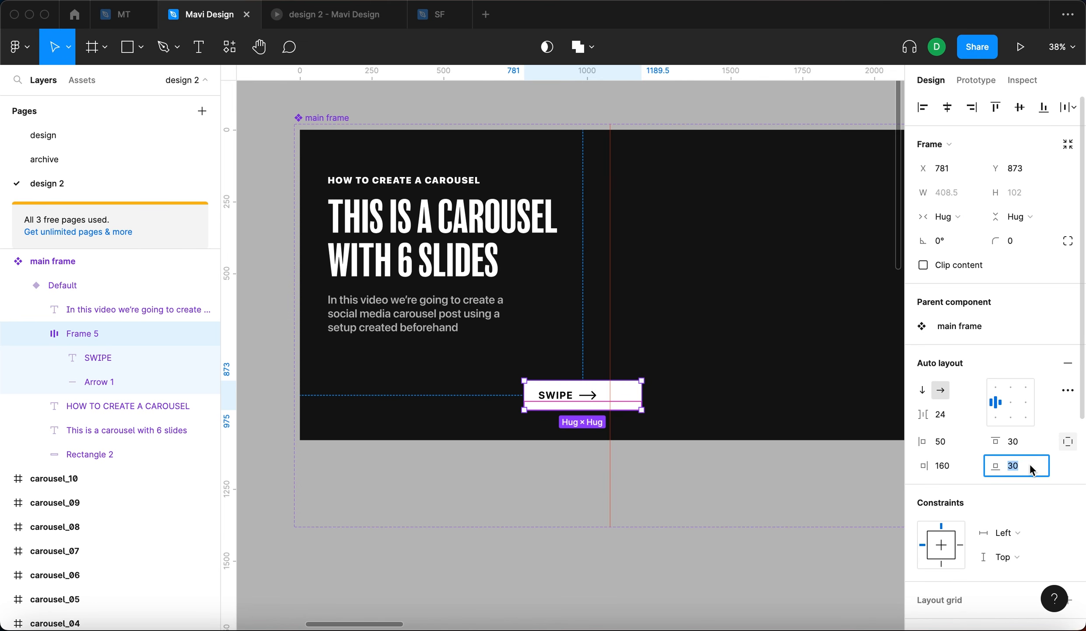
key(shift+Up)
key(shift+Up)
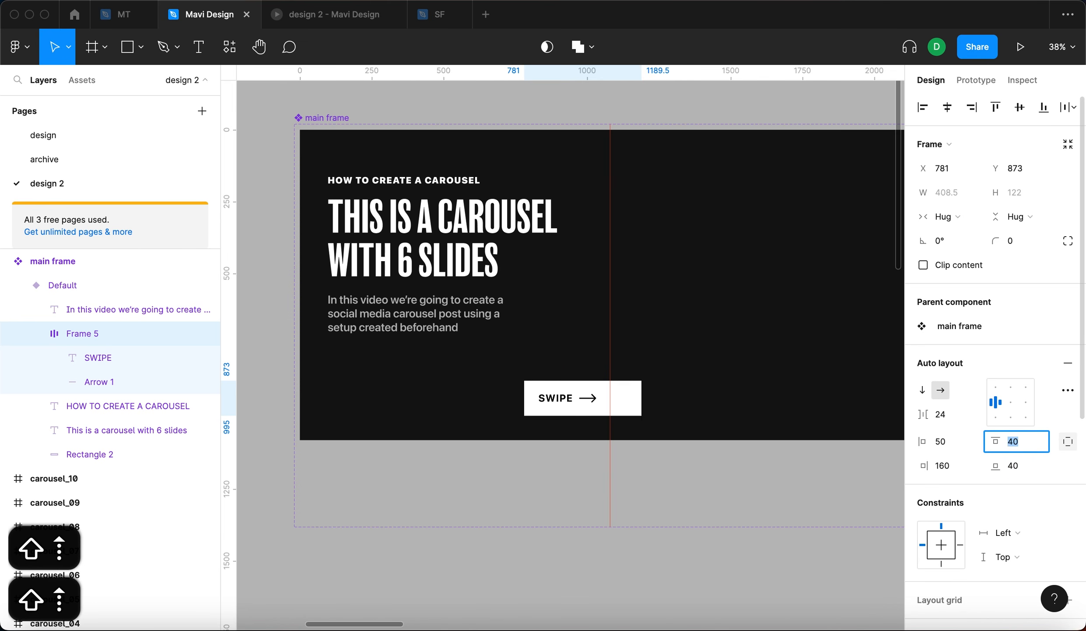
key(Return)
key(shift+Up)
key(Return)
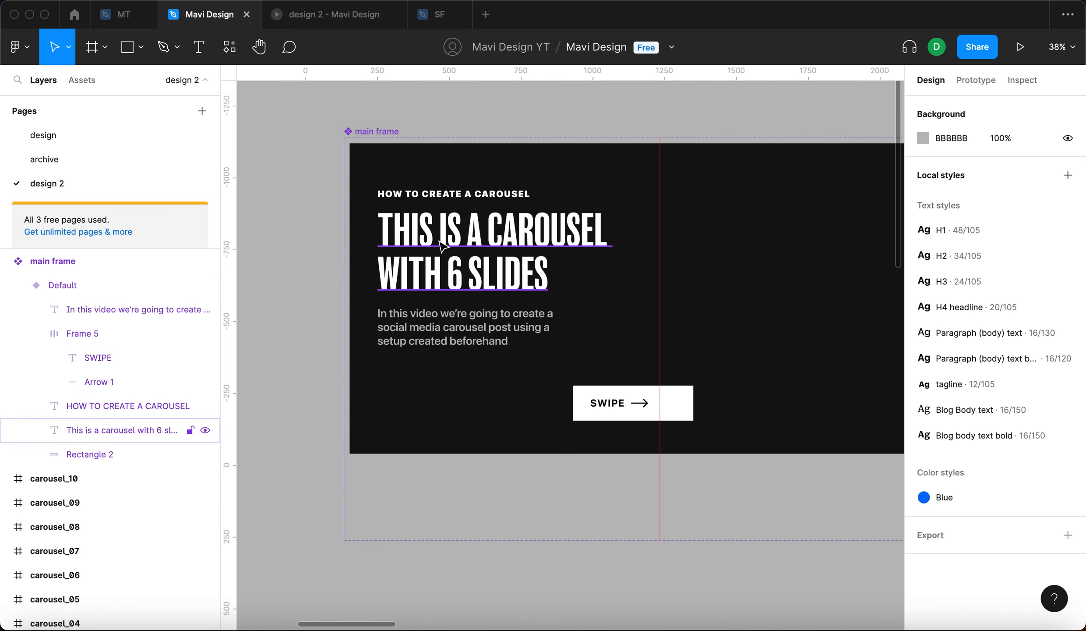
- Select the tagline, headline and body text layers and shift them 60 px to the right
click(127, 430)
shift+click(128, 406)
shift+click(467, 341)
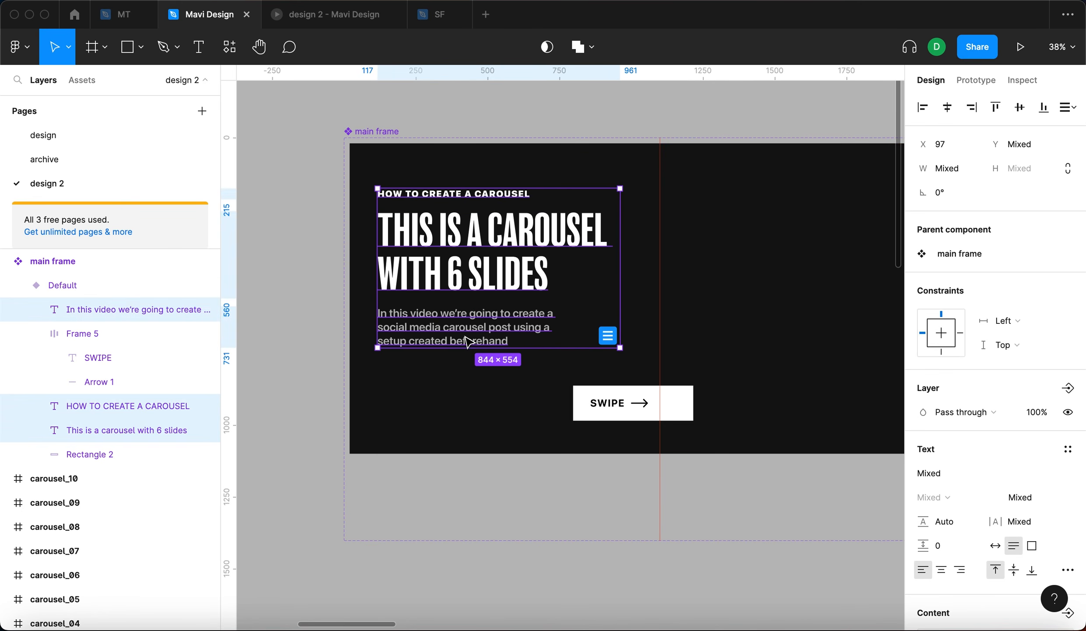
key(shift+Right)
key(shift+Right)
key(shift+Right)
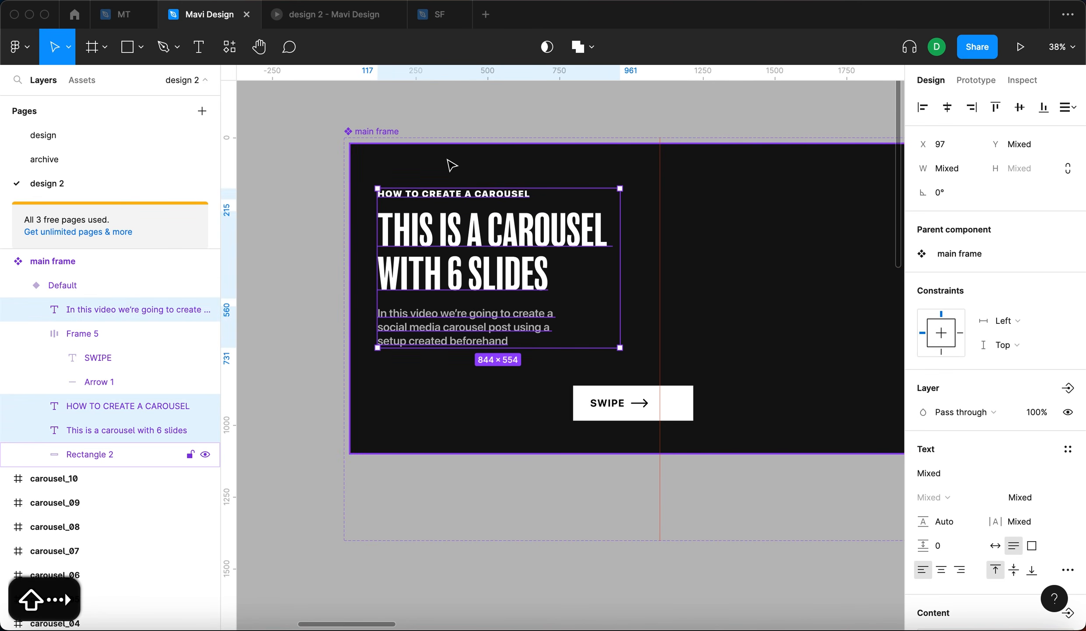
key(shift+Right)
key(shift+Right)
key(shift+Right)
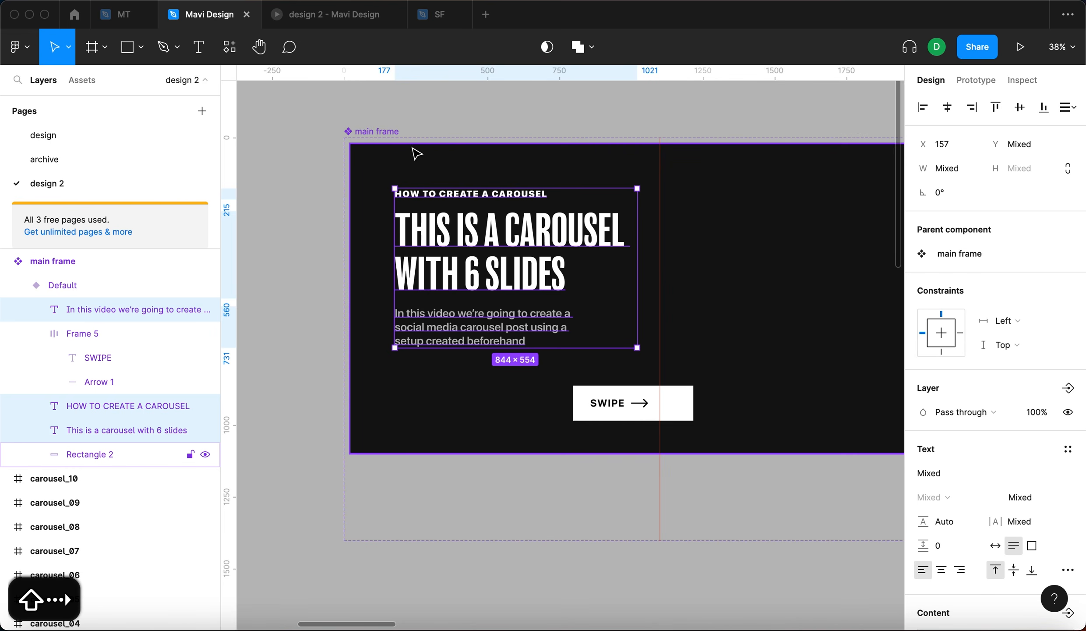
- Check the prototype preview and nudge the text block back to X 137
click(526, 91)
click(322, 16)
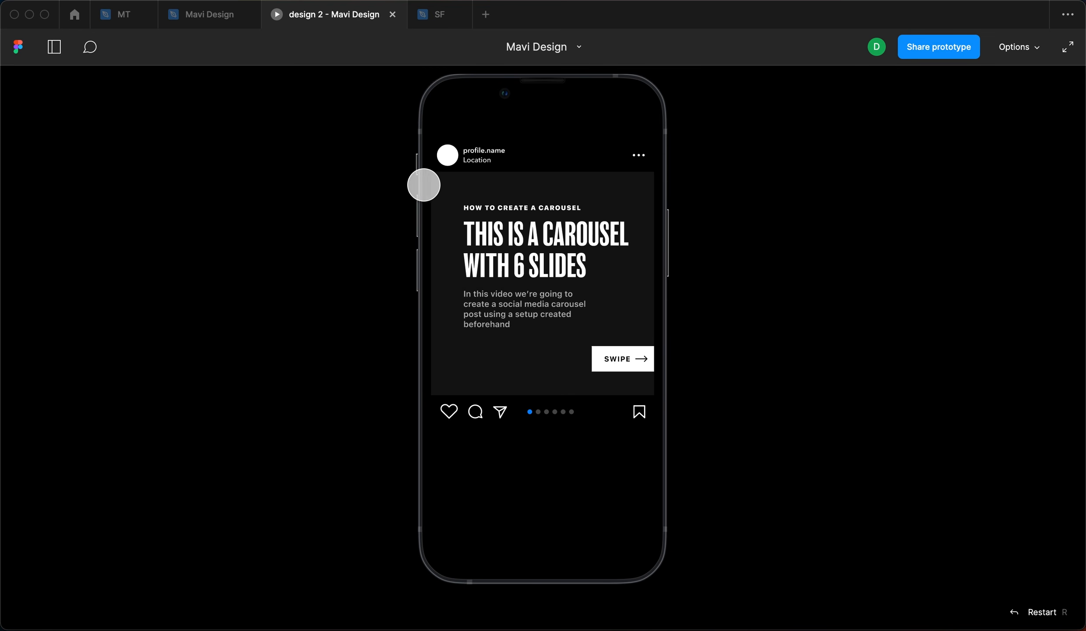
click(213, 16)
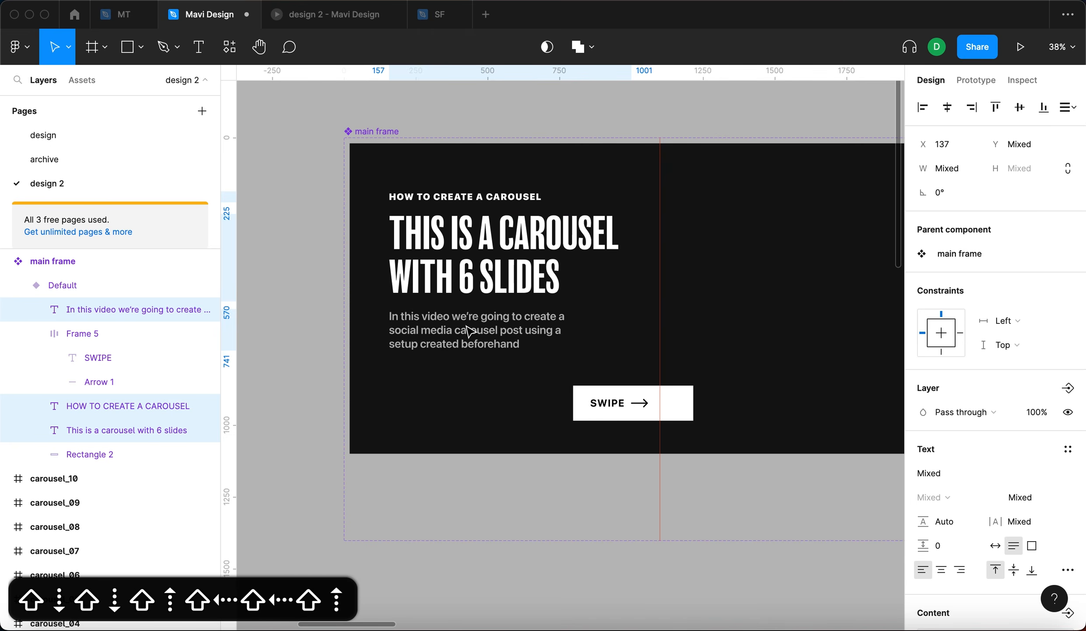
key(shift+Up)
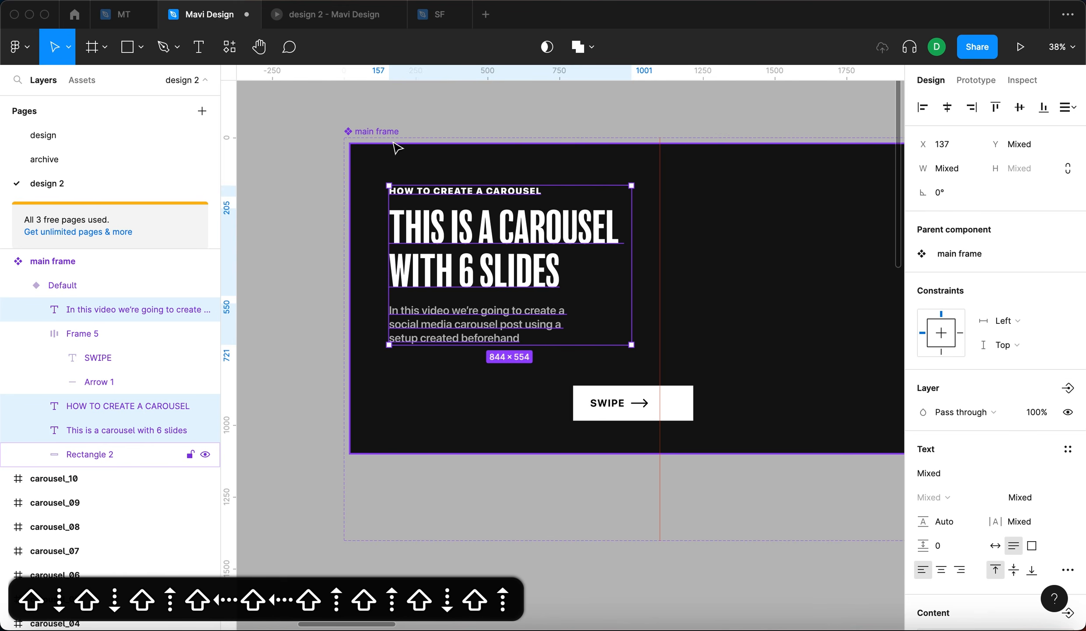
key(alt)
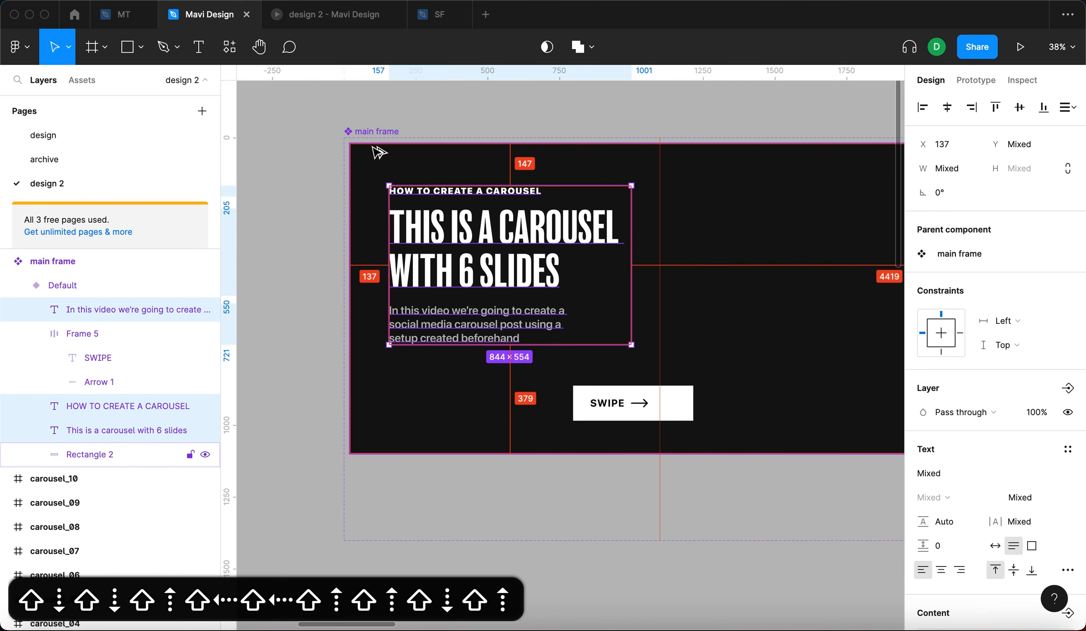
- Select 'THIS IS A CAROUSEL WITH' in the headline and set its fill opacity to 40%
scroll(307, 156, up, 3)
click(557, 273)
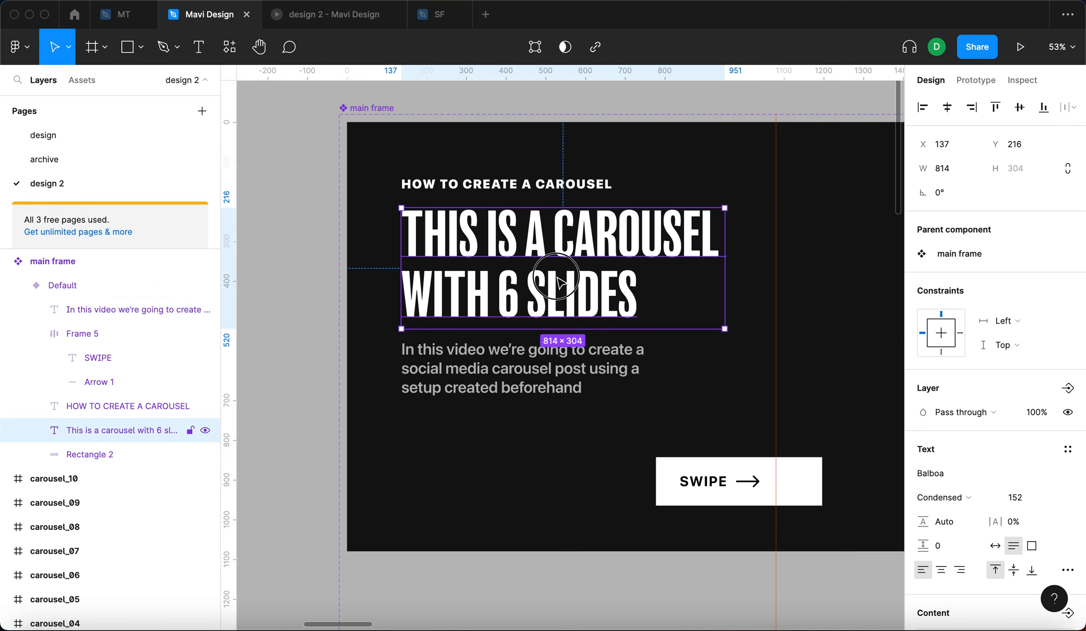
double_click(506, 304)
click(506, 304)
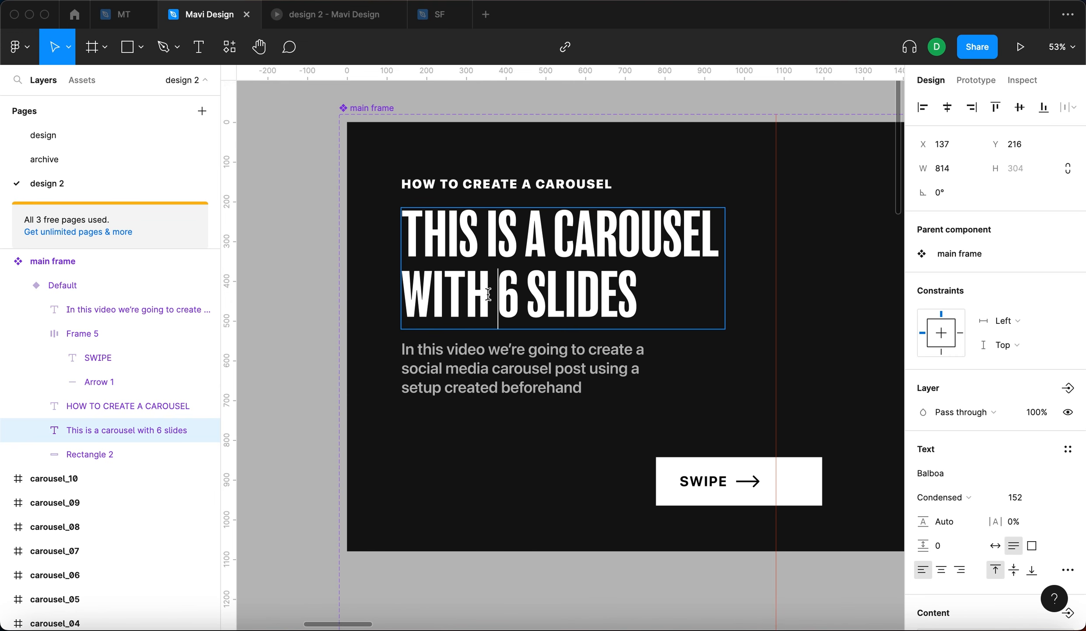
drag(492, 300, 425, 260)
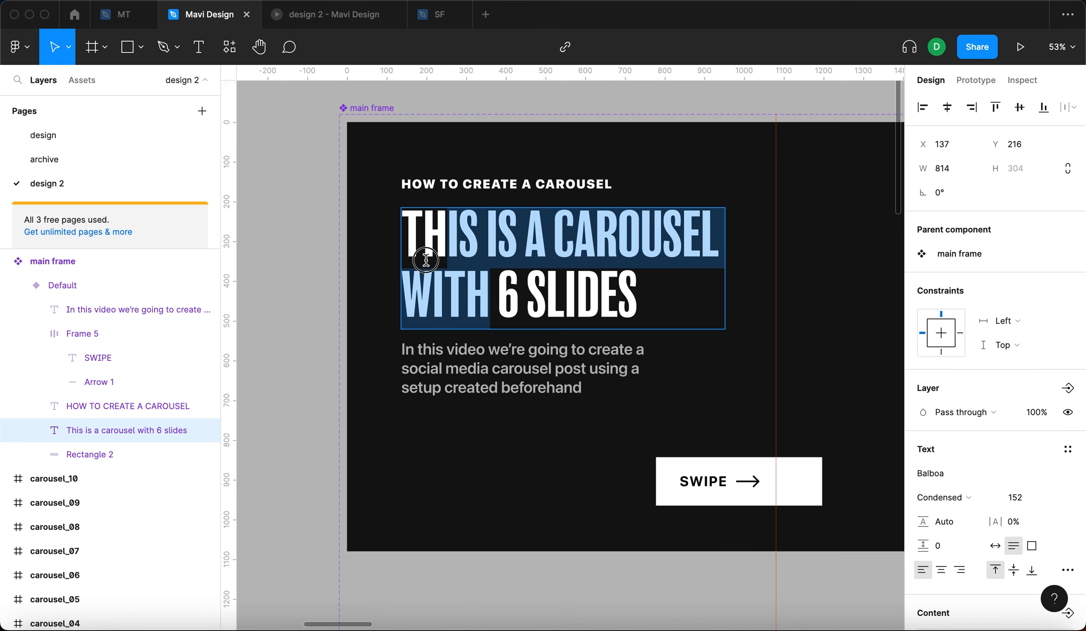
scroll(985, 488, down, 3)
click(999, 573)
key(shift+Down)
key(shift+Down)
key(shift+Down)
key(shift+Down)
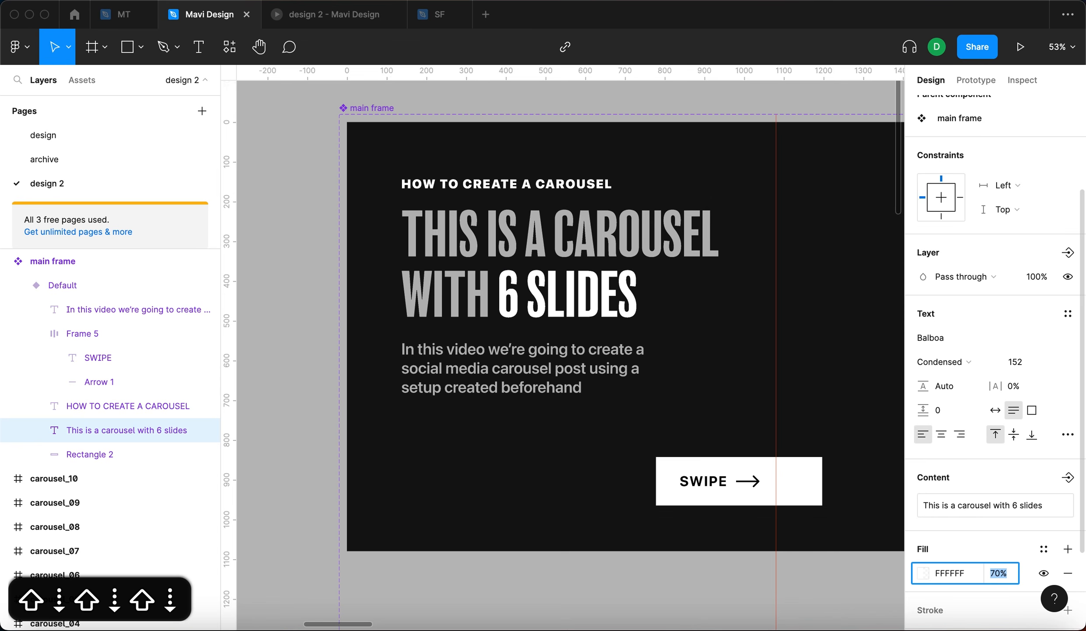
key(shift+Down)
key(shift+Down)
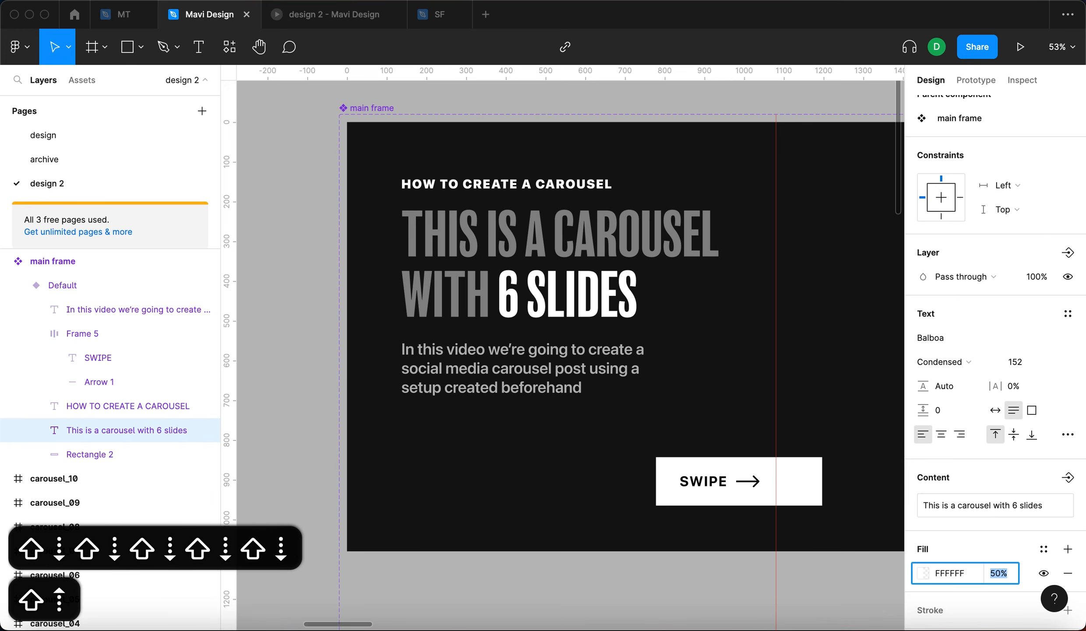
key(shift+Up)
key(shift+Down)
key(Return)
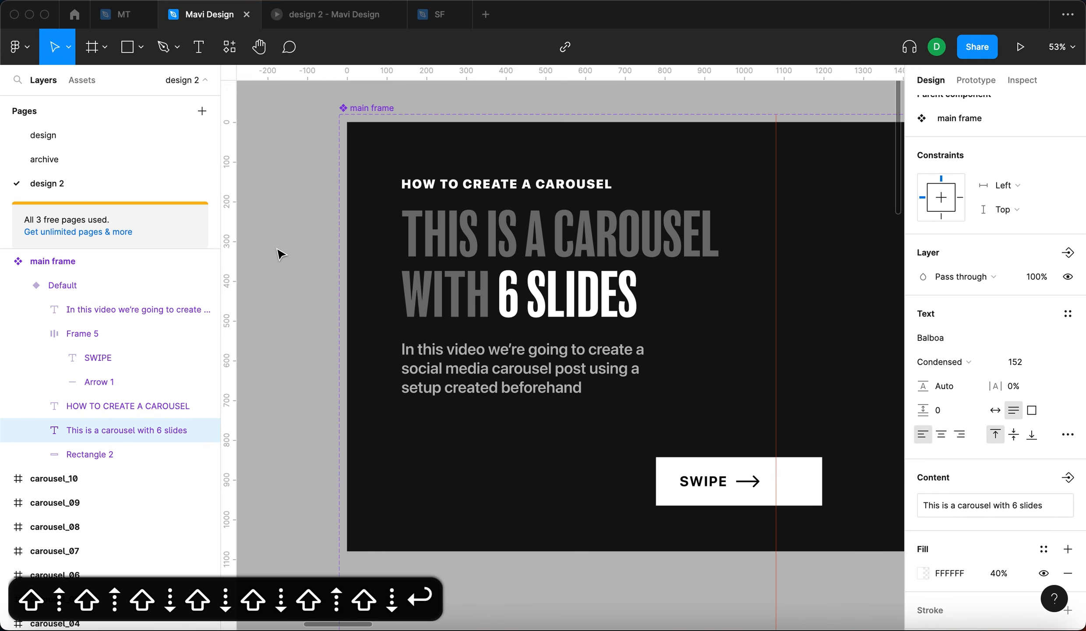
- Preview the prototype and set the word 'CAROUSEL' in the headline back to 100% opacity
key(super+alt+Return)
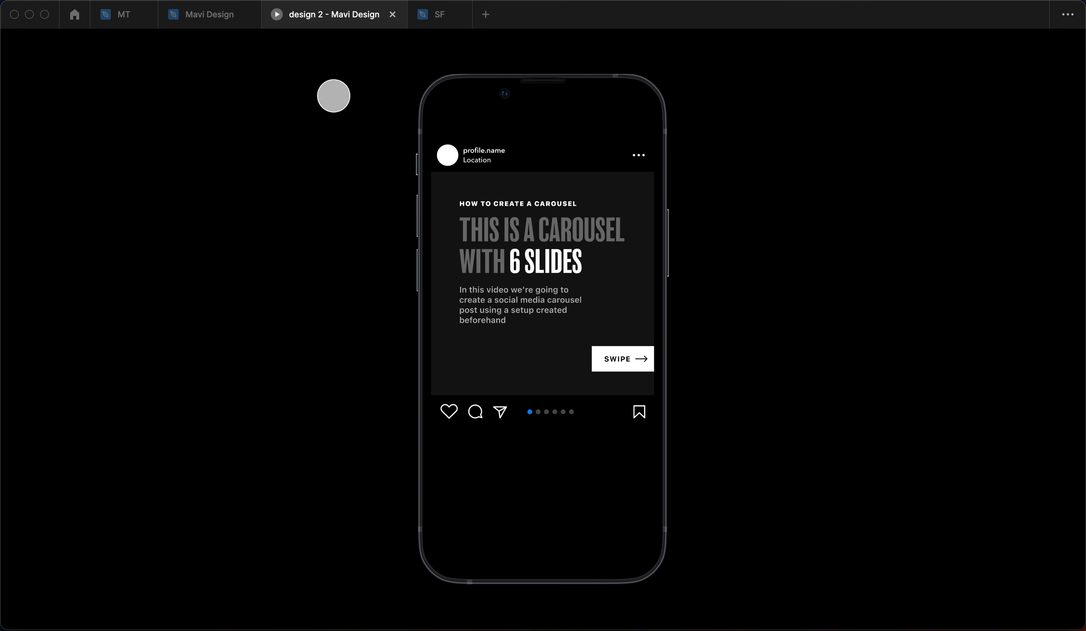
click(206, 14)
key(t)
drag(556, 236, 729, 246)
scroll(978, 609, down, 5)
click(1001, 462)
key(shift+Up)
key(shift+Up)
key(shift+Up)
key(shift+Up)
key(shift+Up)
key(shift+Up)
key(shift+Up)
key(shift+Up)
key(shift+Up)
key(shift+Up)
key(shift+Up)
key(shift+Up)
key(shift+Up)
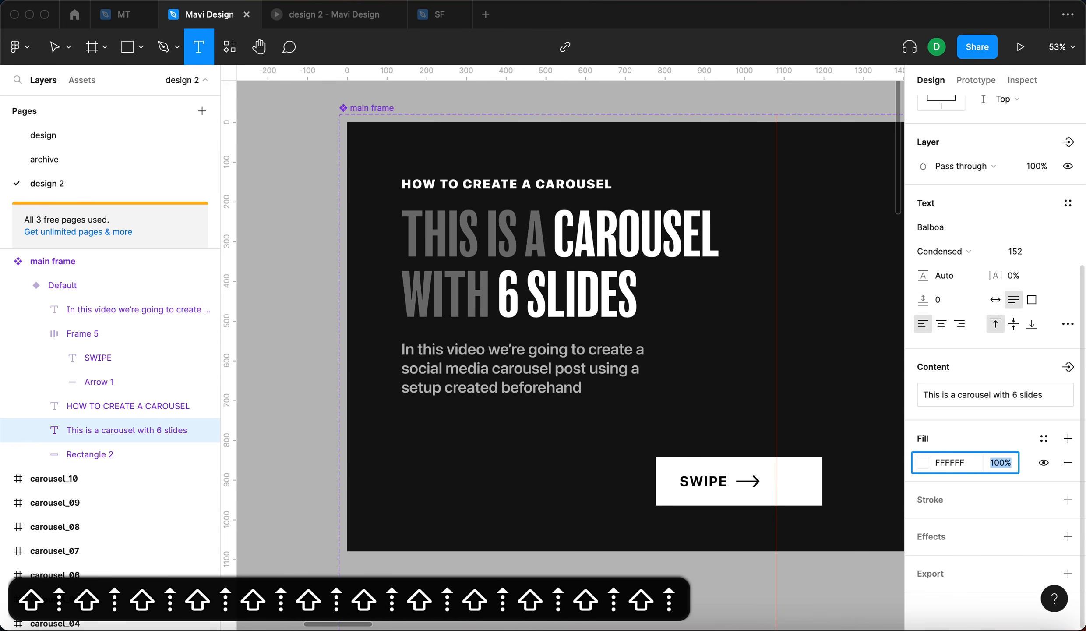
key(Return)
key(Escape)
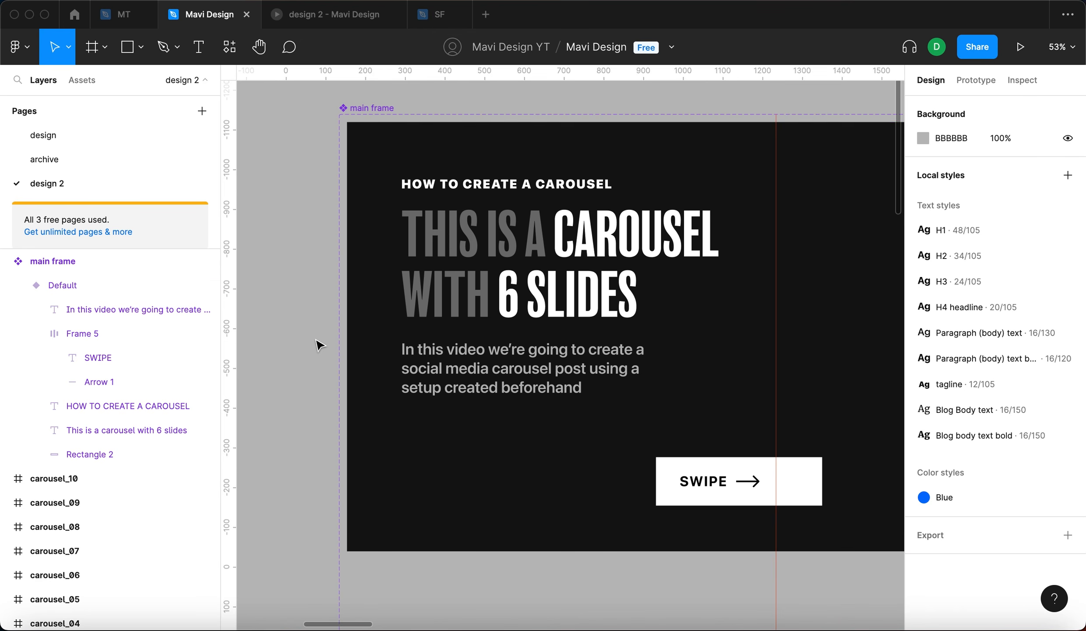
- Set the 'HOW TO CREATE A CAROUSEL' tagline's fill opacity to 40%
double_click(598, 186)
scroll(978, 521, down, 3)
scroll(978, 520, down, 2)
click(1003, 545)
key(Return)
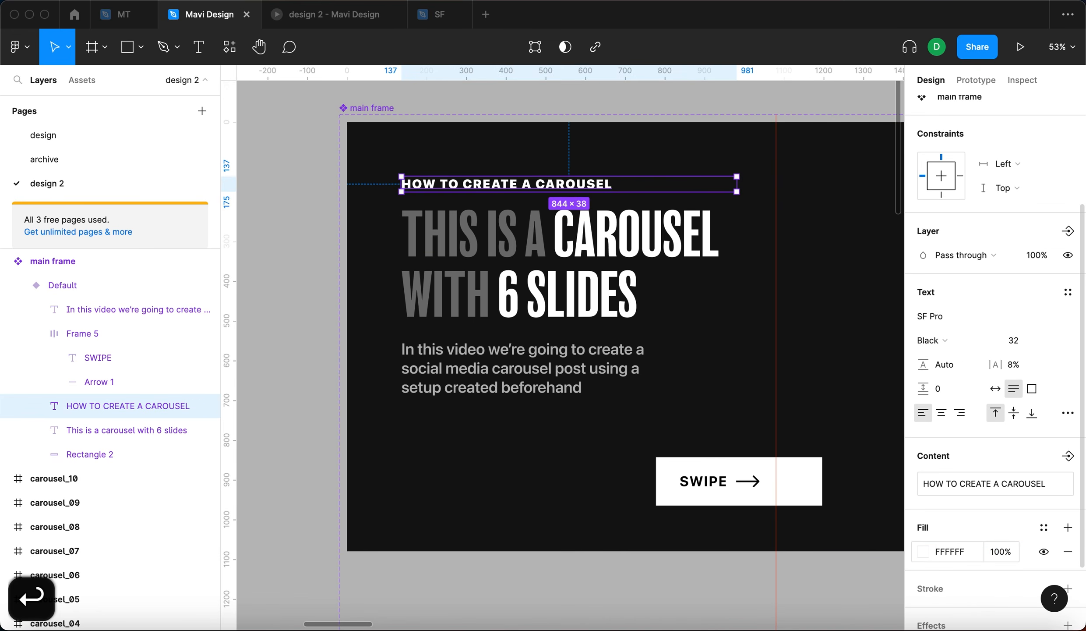
key(shift+Down)
key(shift+Down)
key(shift+Down)
key(shift+Down)
key(shift+Down)
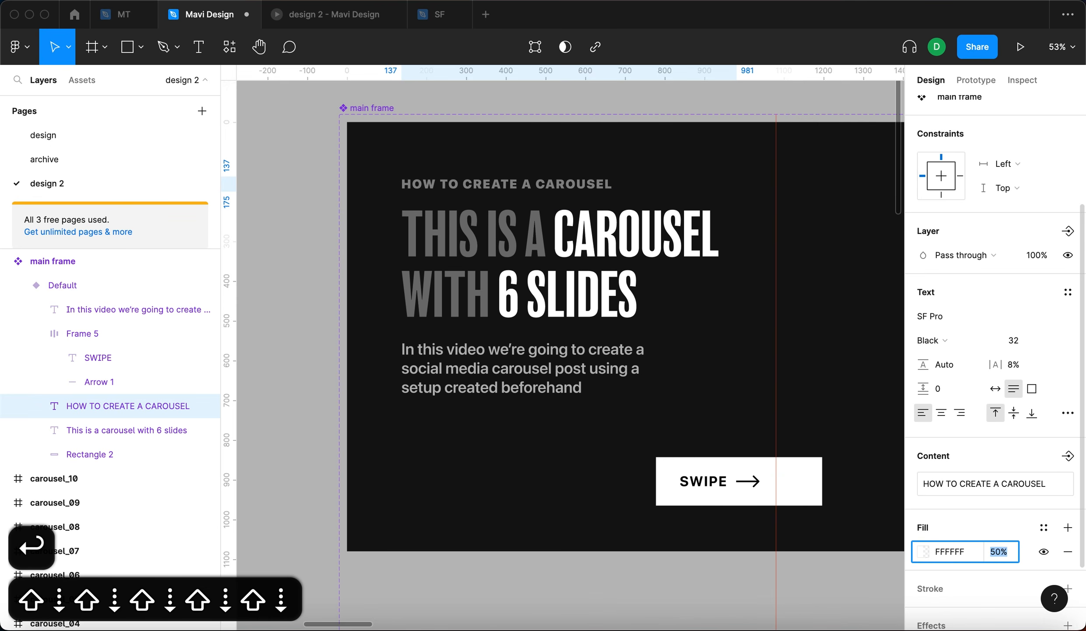
key(shift+Down)
key(shift+Up)
key(shift+Down)
key(Return)
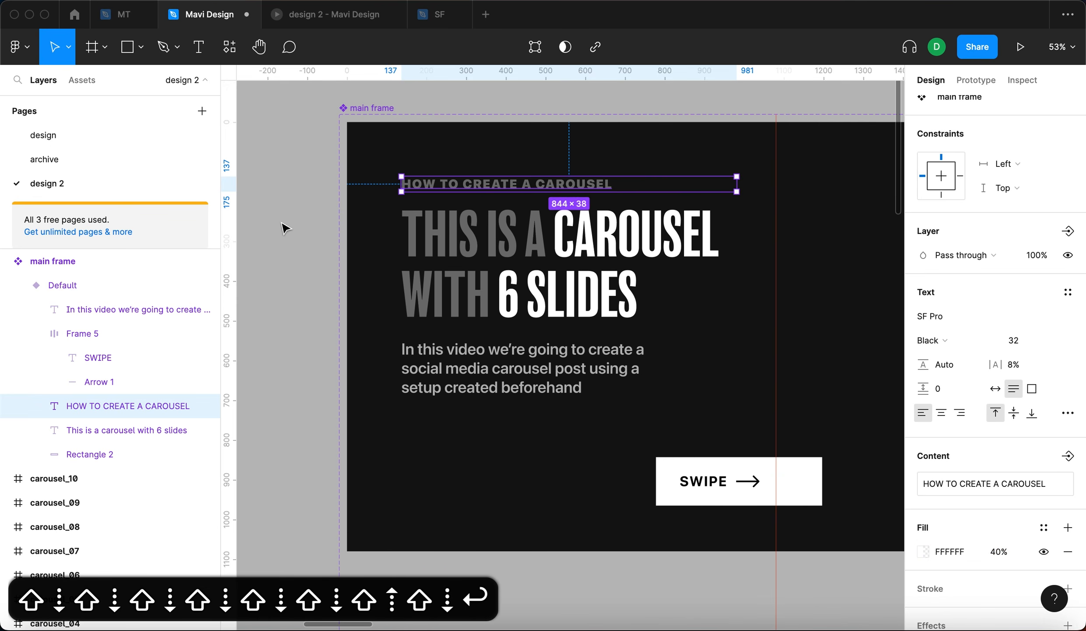
- Draw a vertical line about 924 px tall with the Pen tool near the main frame's left edge
click(284, 228)
scroll(284, 227, down, 3)
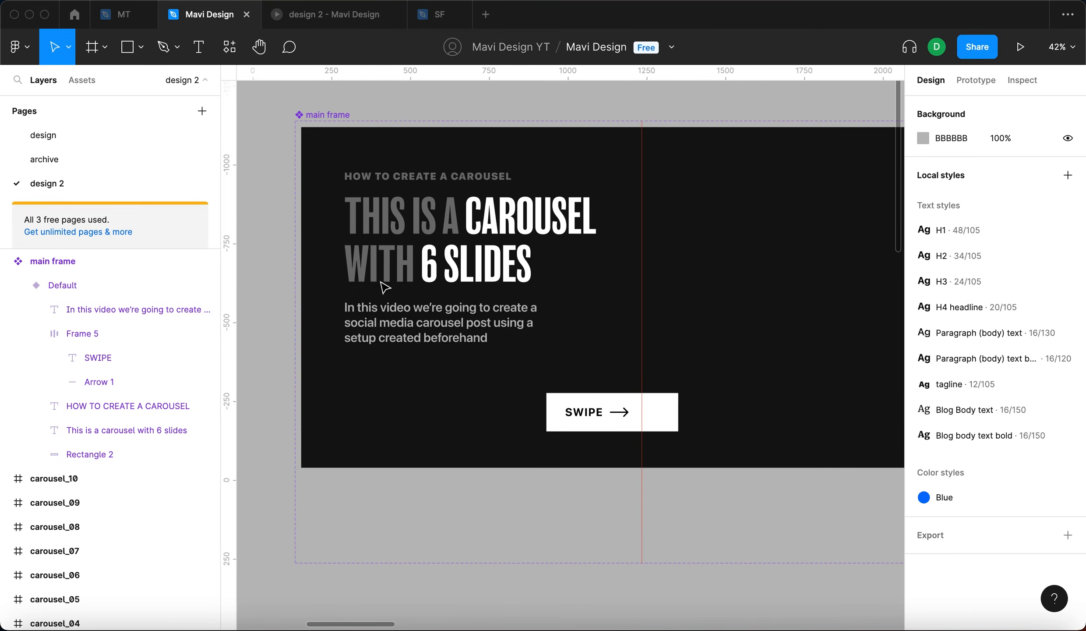
scroll(385, 287, up, 1)
scroll(385, 287, left, 2)
key(p)
drag(388, 166, 387, 235)
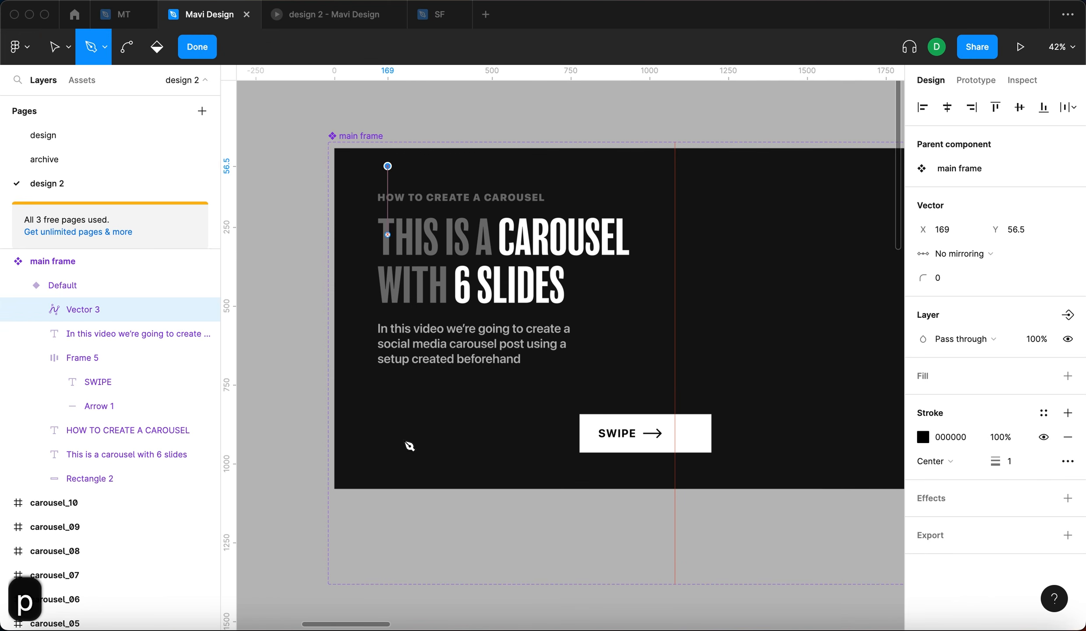
shift+click(407, 460)
key(Return)
- Set the line's stroke color to FFFFFF at 20% opacity
click(962, 510)
text(f)
key(Return)
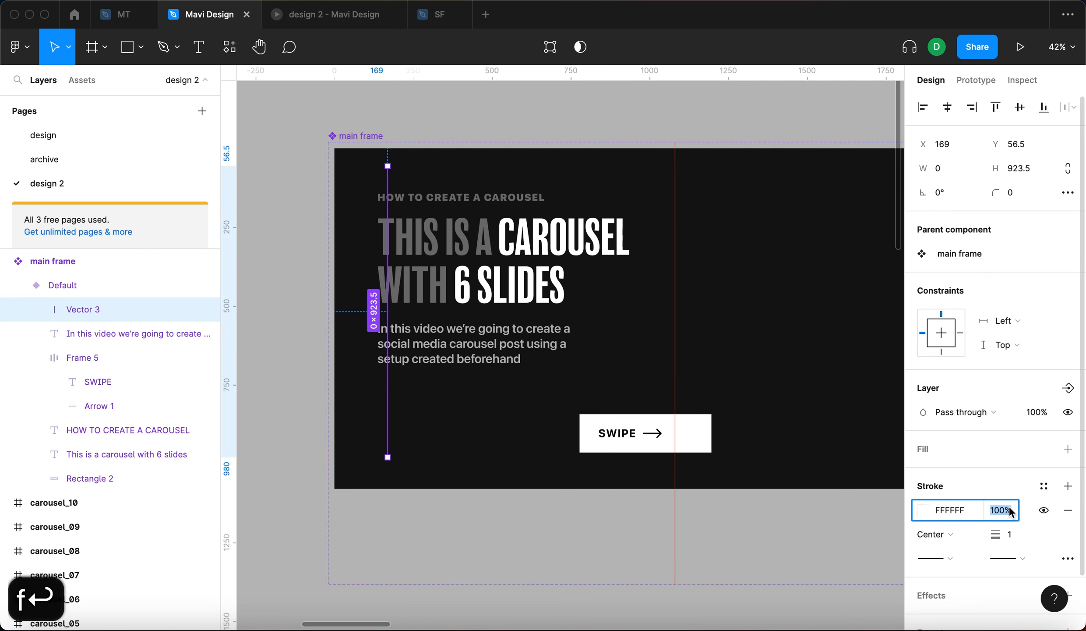
key(shift+Down)
key(shift+Down)
key(shift+Down)
key(shift+Down)
key(shift+Down)
key(shift+Down)
key(shift+Down)
key(shift+Down)
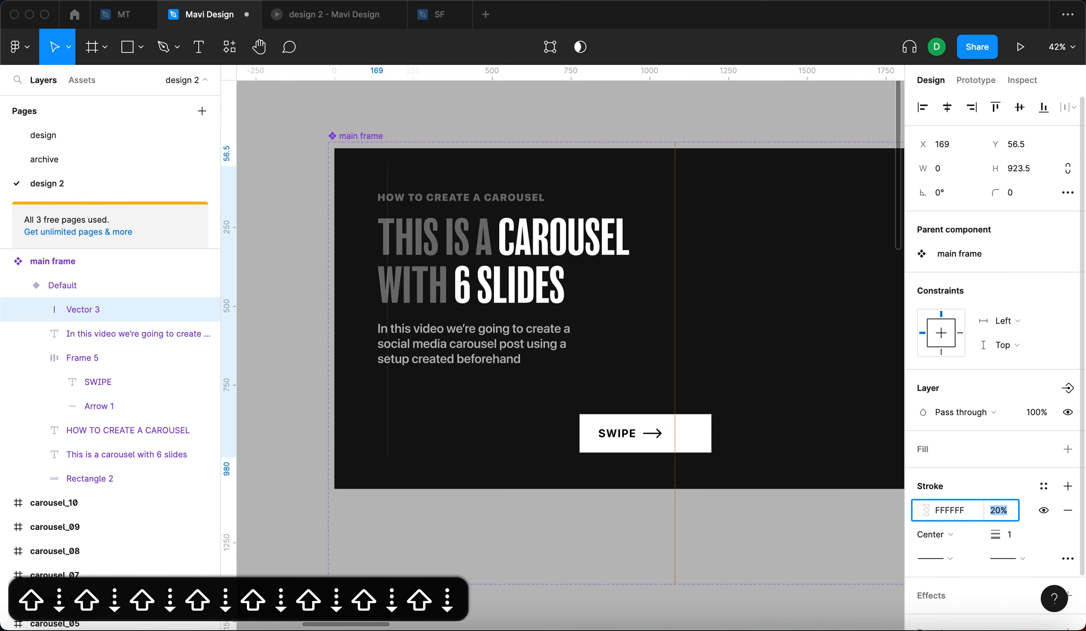
key(shift+Down)
key(shift+Up)
key(Return)
- Move the vertical line to X 138, in line with the text's left edge
scroll(376, 211, up, 10)
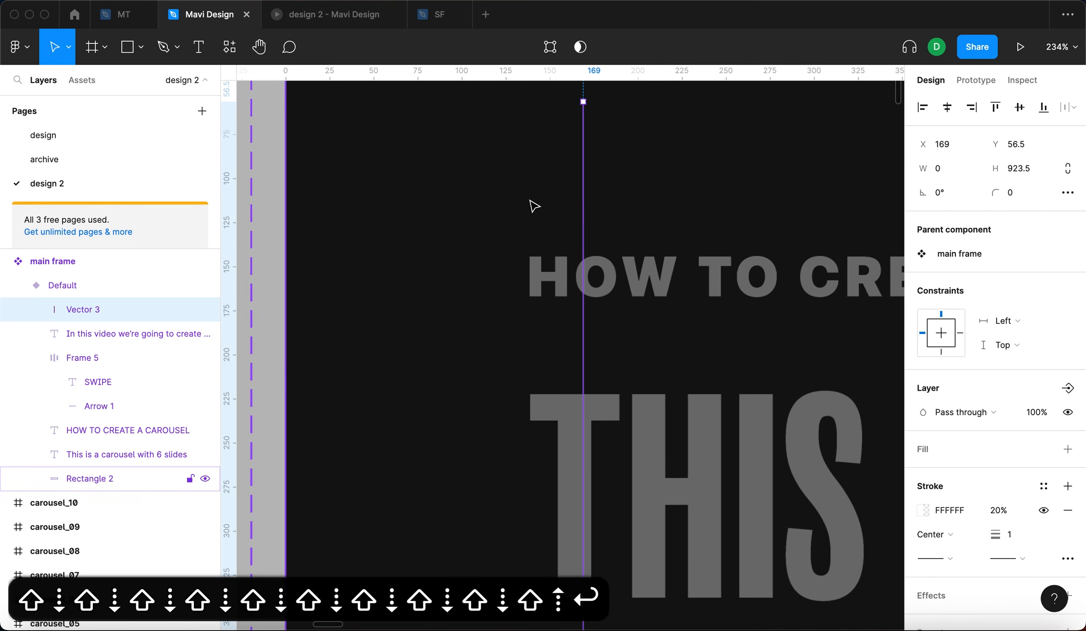
drag(583, 201, 529, 203)
key(Right)
scroll(435, 198, down, 10)
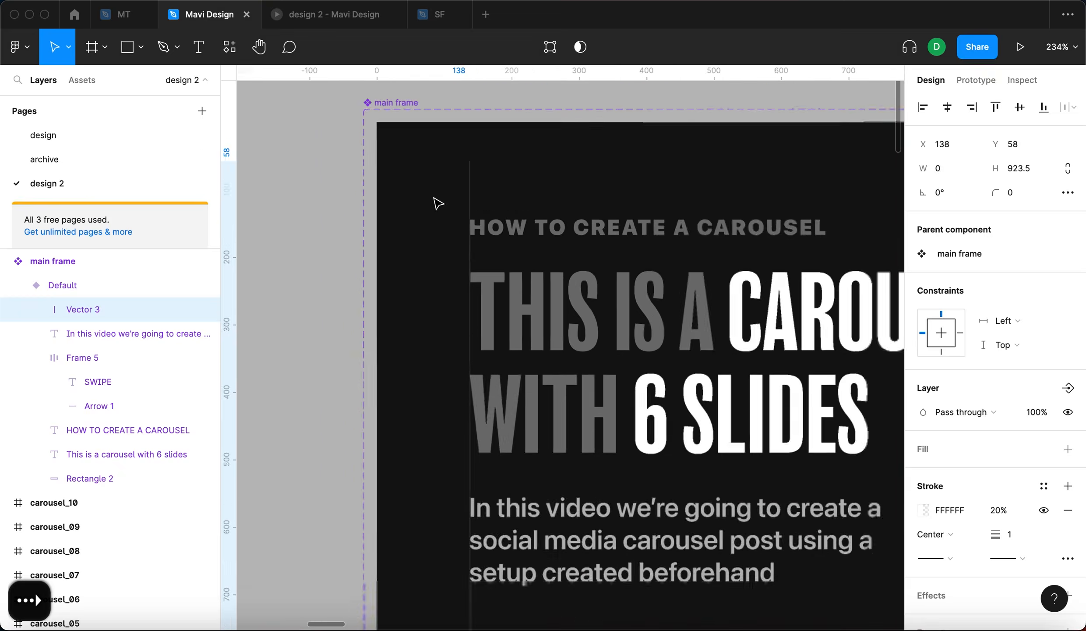
click(291, 268)
click(451, 428)
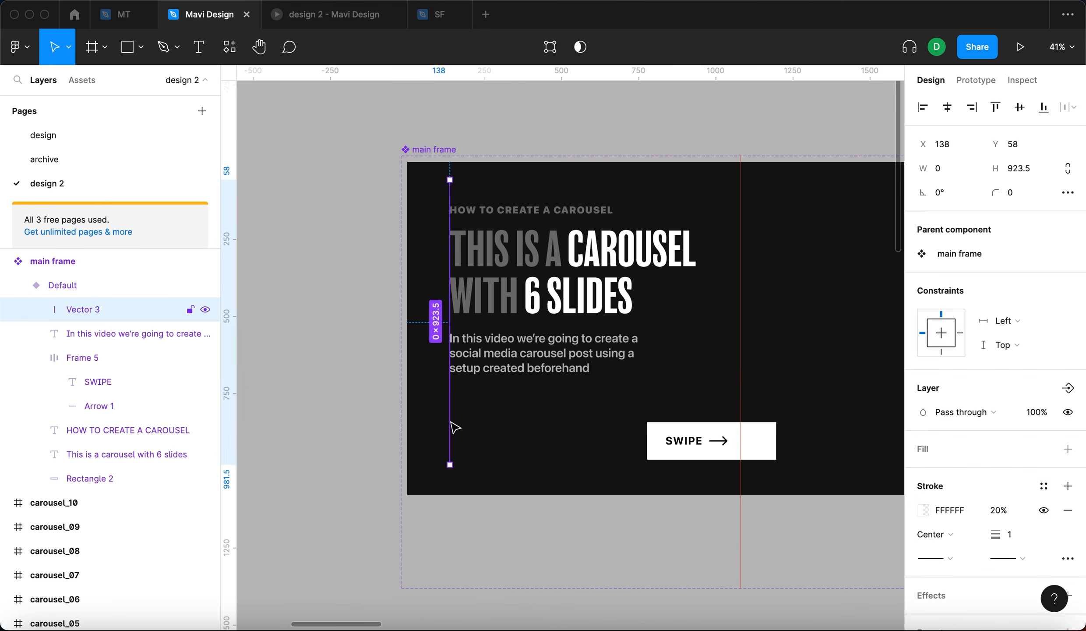
- Extend the vertical line's endpoints to span the full height of the main frame
key(Return)
drag(450, 463, 450, 502)
key(Return)
drag(450, 179, 450, 162)
key(Return)
click(343, 263)
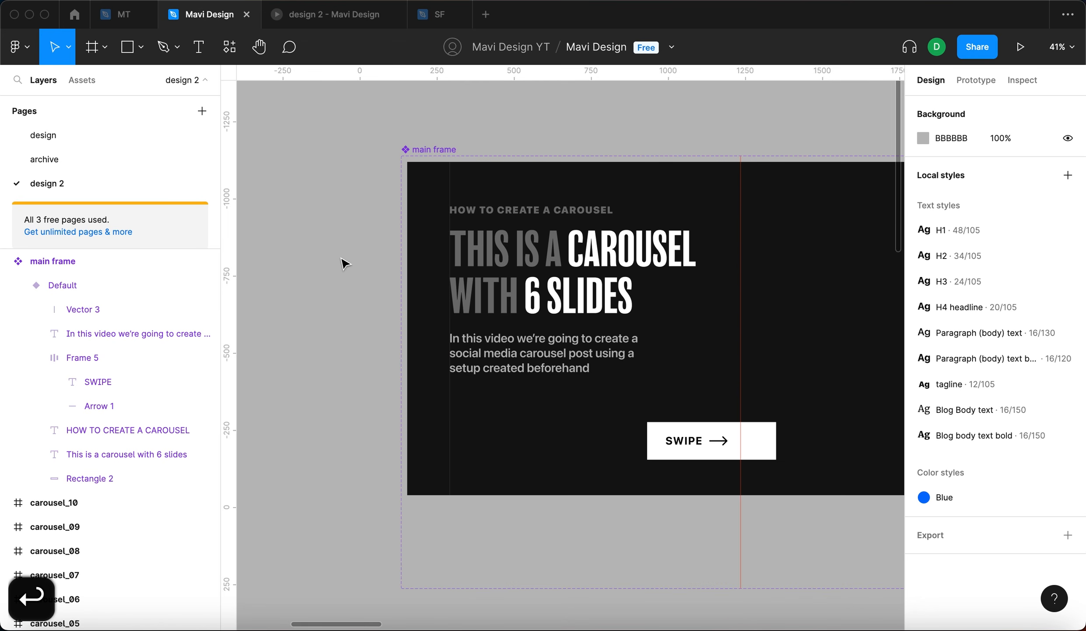
- Set the vertical line's stroke opacity to 30%
click(450, 437)
click(1003, 510)
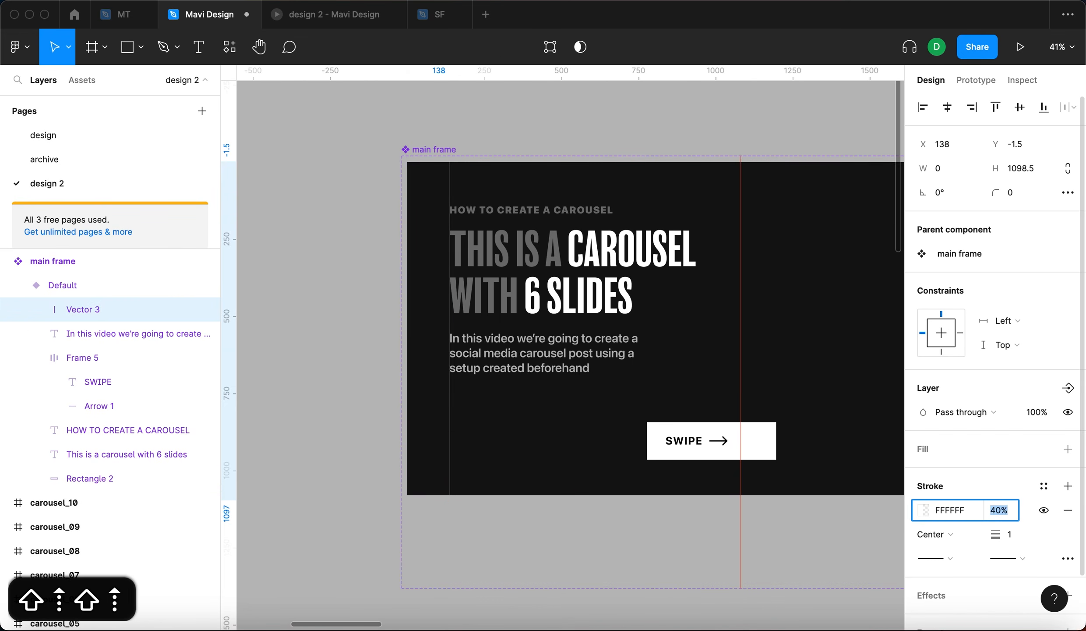
key(shift+Down)
click(344, 310)
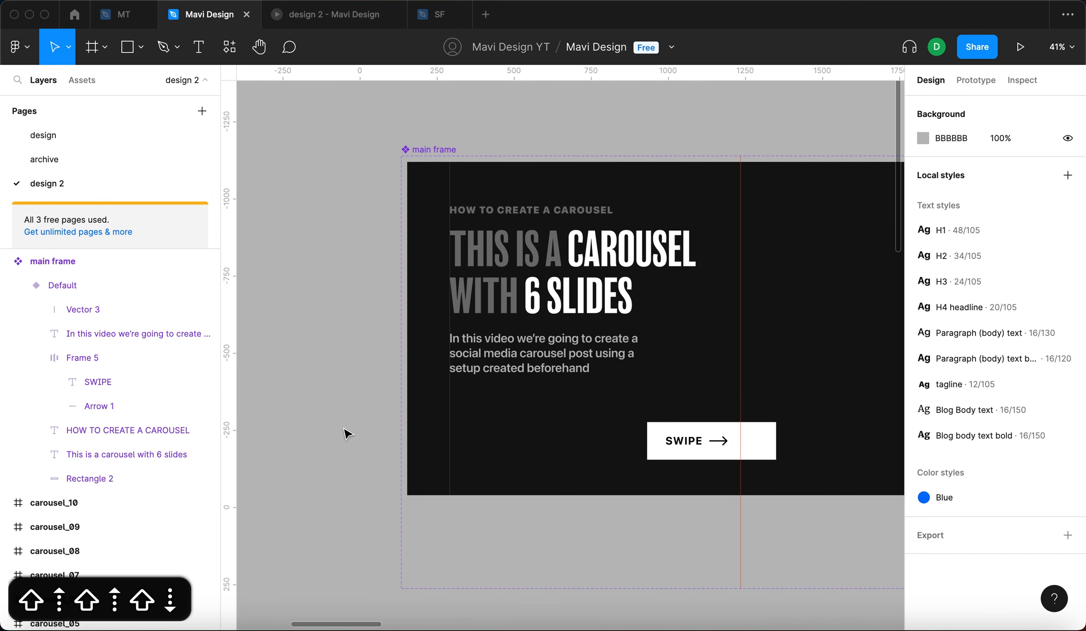
- Set the vertical line's stroke weight to 2
click(451, 438)
click(1018, 530)
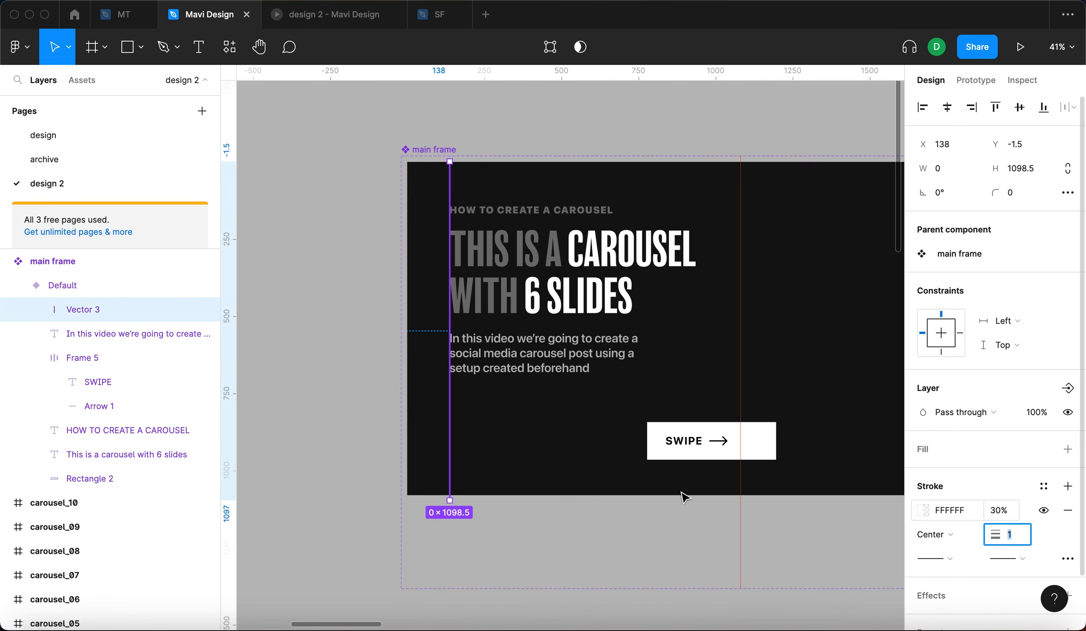
key(Up)
key(Return)
click(276, 508)
- Set the vertical line's stroke opacity to 10%
scroll(450, 192, up, 10)
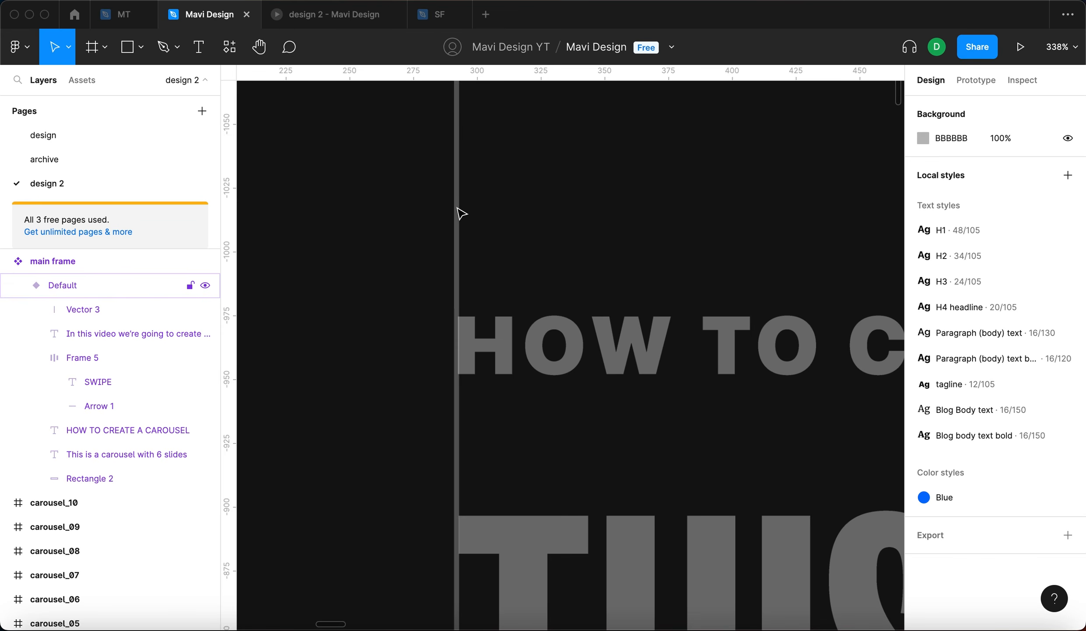
click(458, 207)
scroll(1040, 443, down, 3)
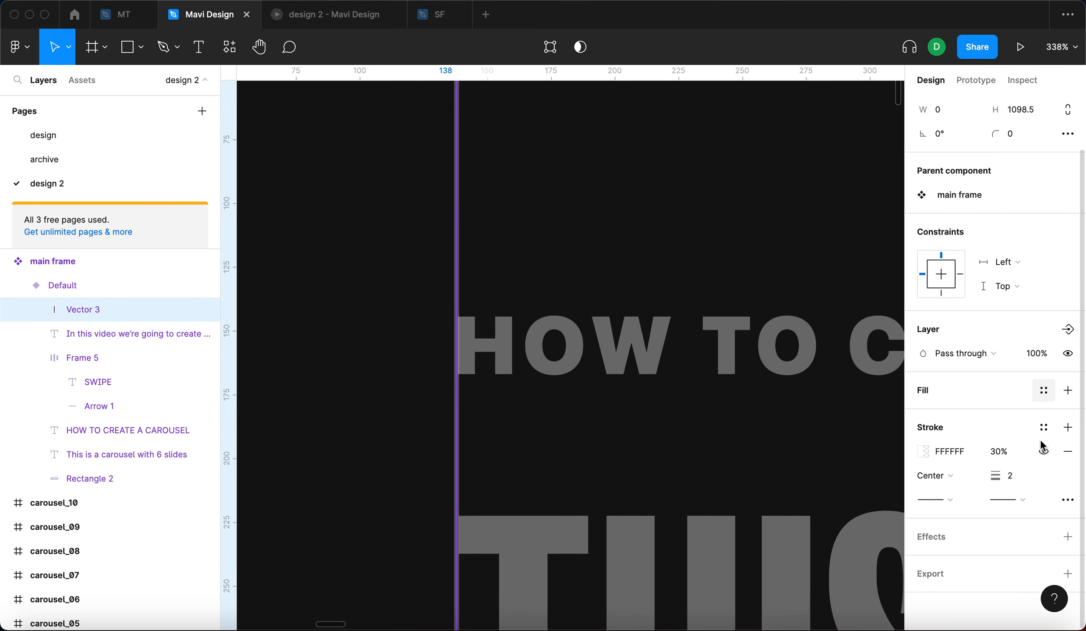
click(999, 451)
key(shift+Down)
key(shift+Down)
key(shift+Up)
key(shift+Down)
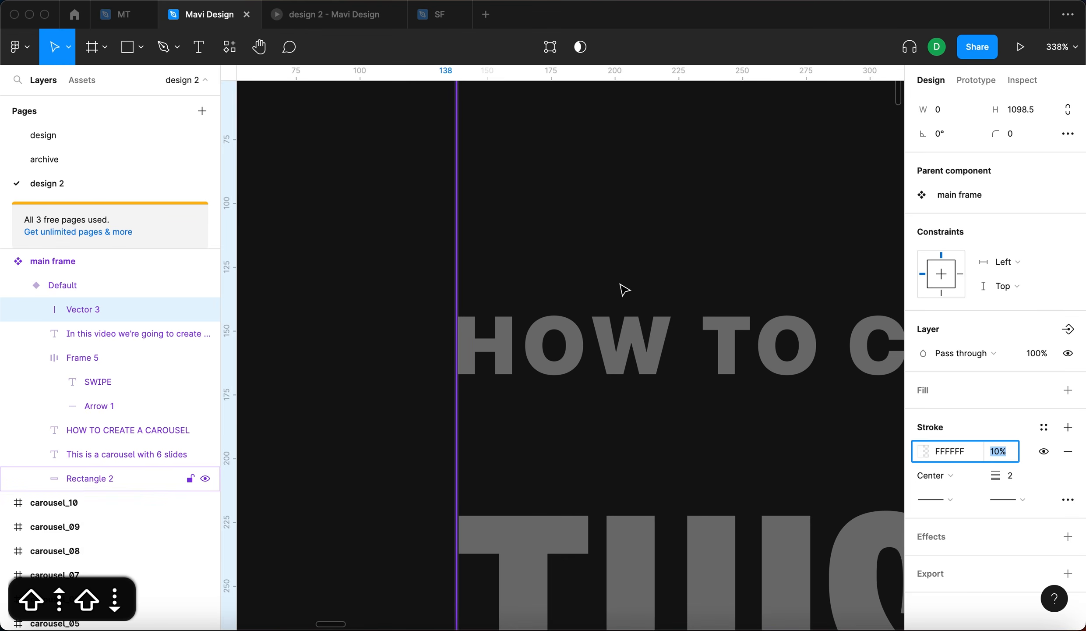
scroll(624, 289, down, 5)
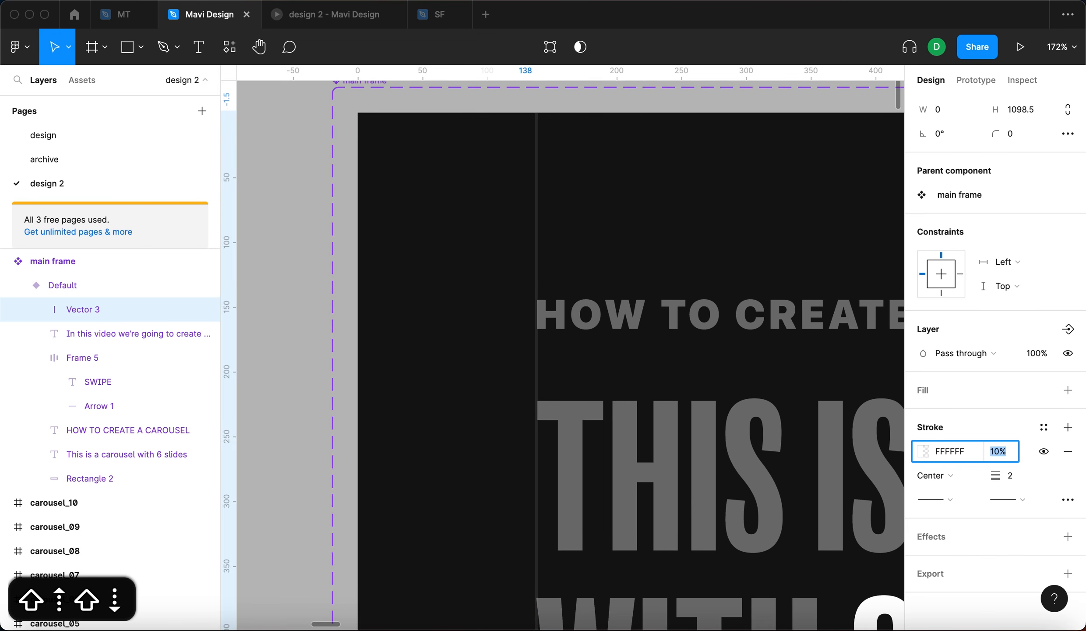
key(shift+Down)
key(shift+Up)
key(Return)
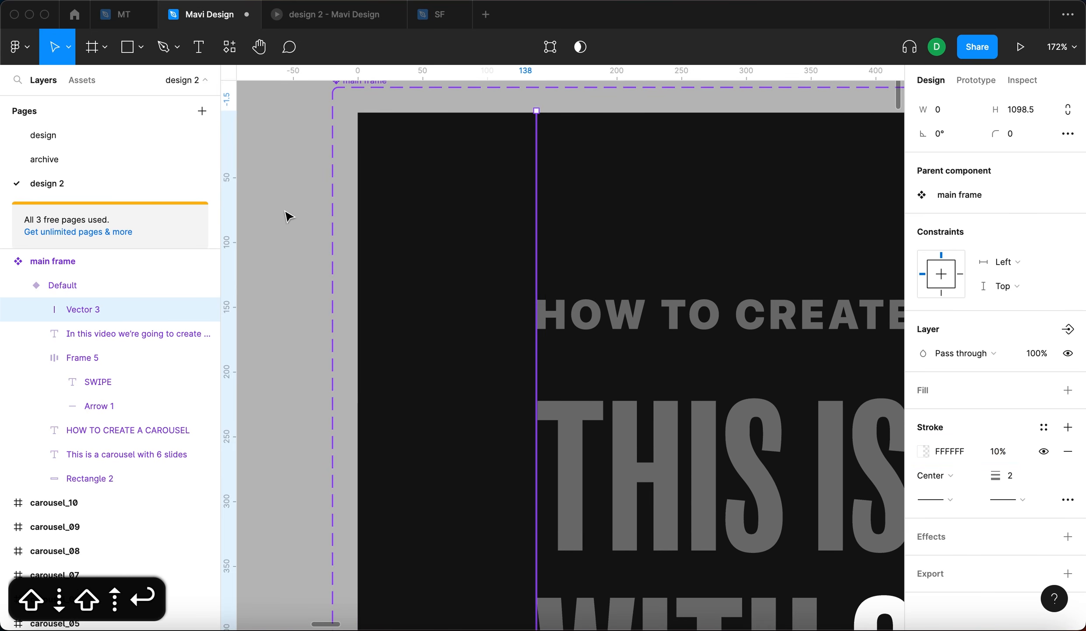
click(289, 216)
key(shift+1)
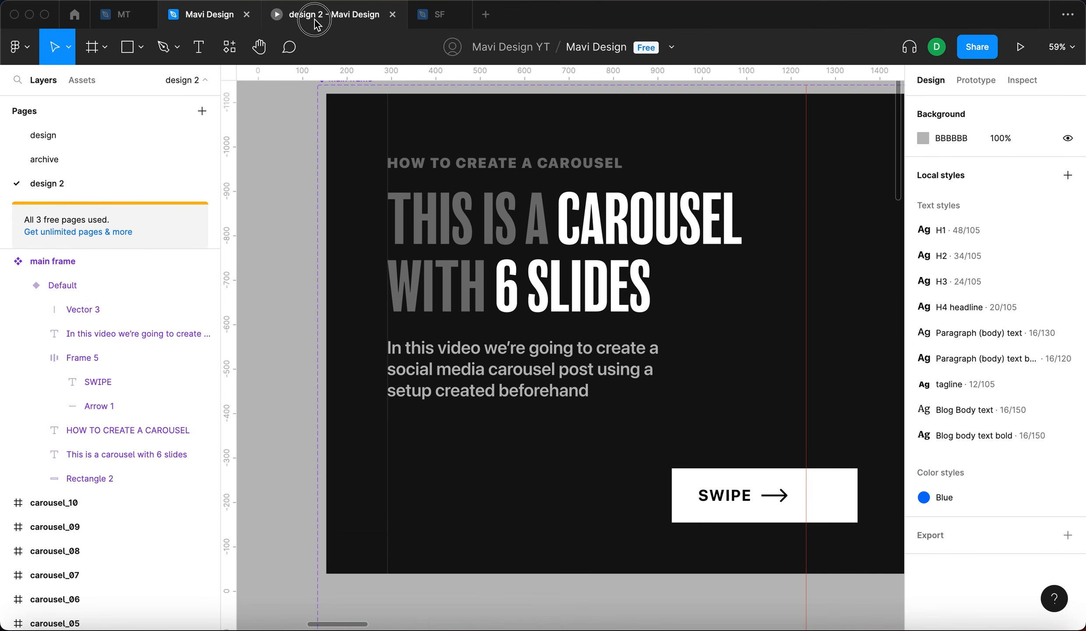
- Draw a rectangle about 284 × 106 px left of the SWIPE button and set its fill to 000000
click(316, 20)
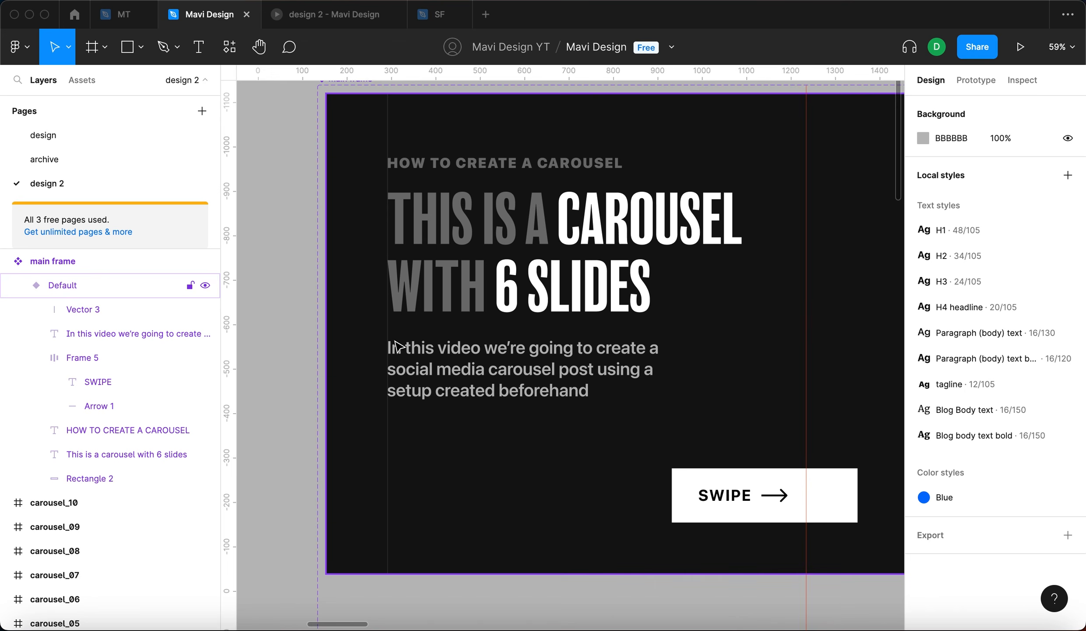
key(r)
drag(656, 476, 529, 522)
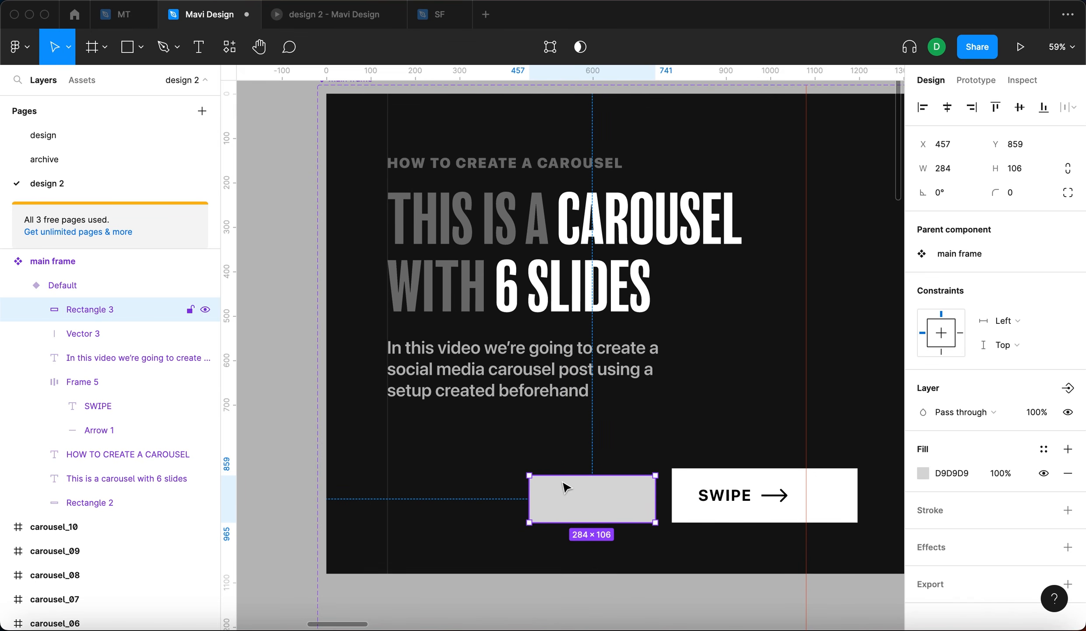
click(946, 473)
text(0)
key(Return)
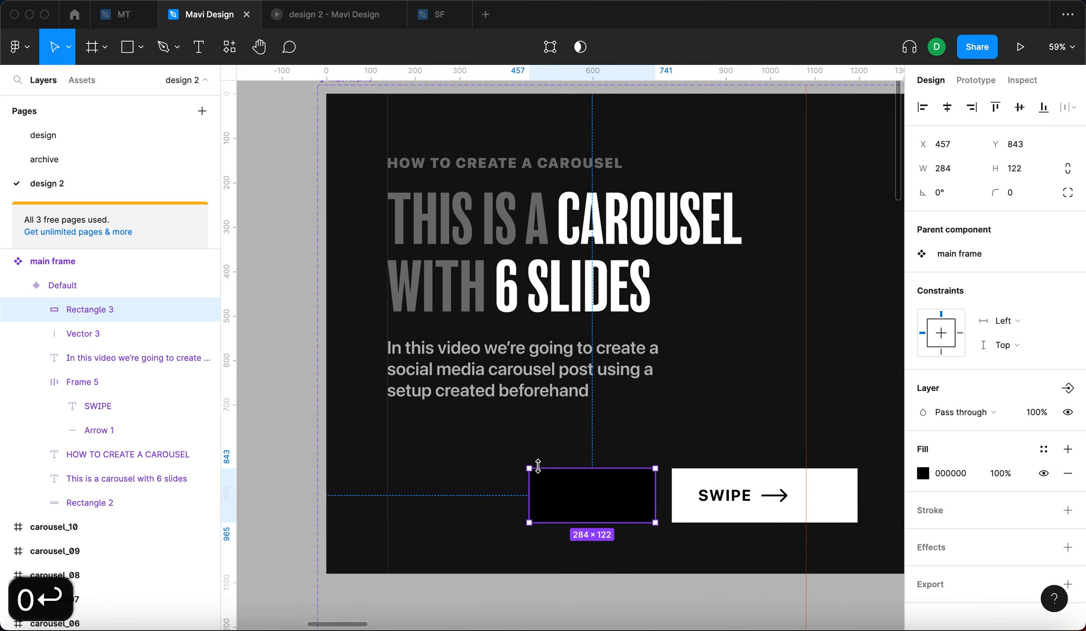
- Resize the black rectangle to about 640 × 237 px, from the vertical line to the frame's bottom edge
drag(570, 484, 663, 491)
drag(580, 522, 585, 571)
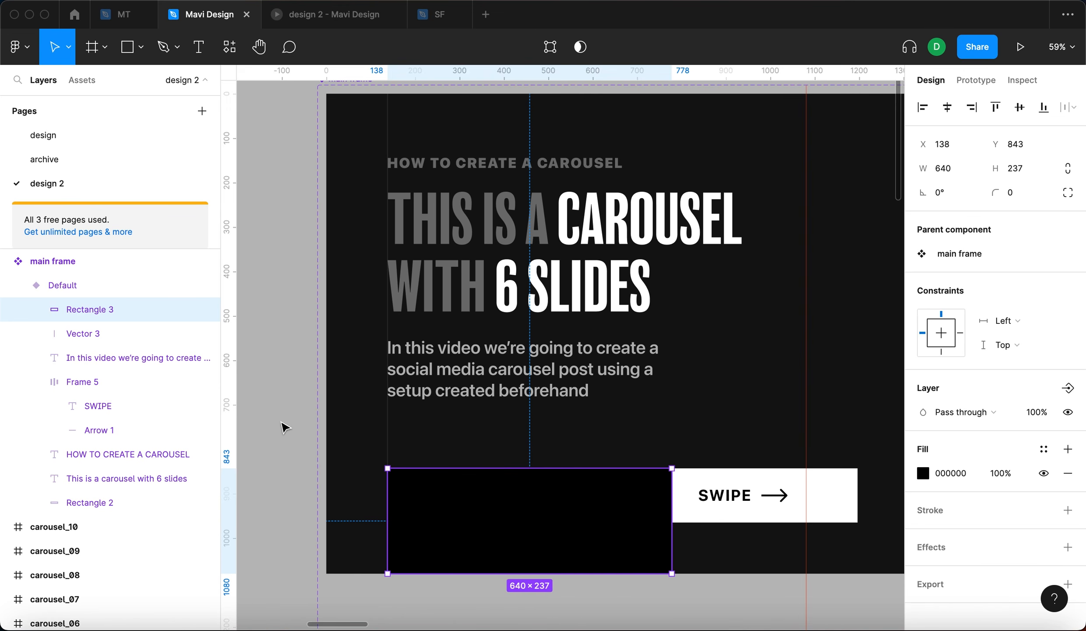
click(284, 427)
- Change the black rectangle's fill to a radial gradient and reposition its gradient handles
scroll(289, 429, up, 2)
scroll(289, 429, down, 2)
click(432, 456)
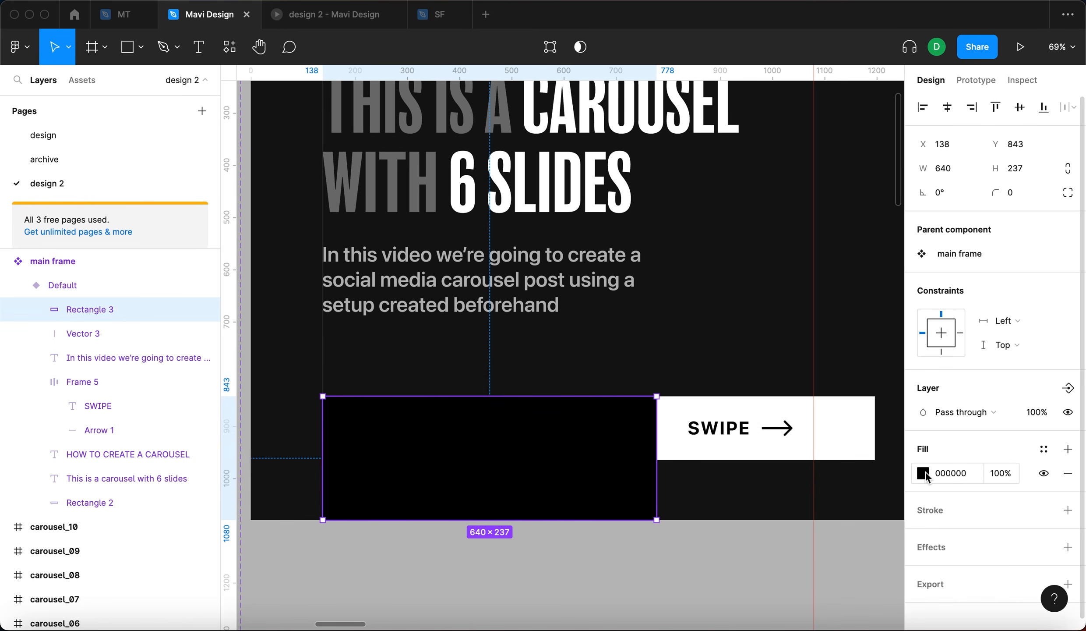
click(925, 473)
click(750, 235)
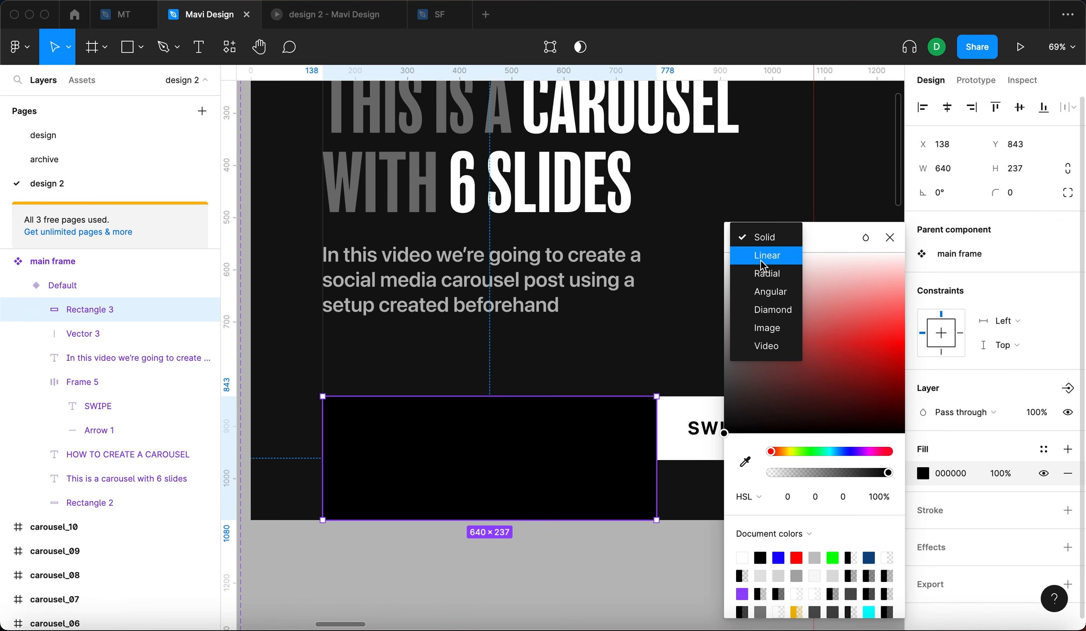
click(767, 273)
drag(374, 422, 332, 397)
drag(492, 520, 442, 501)
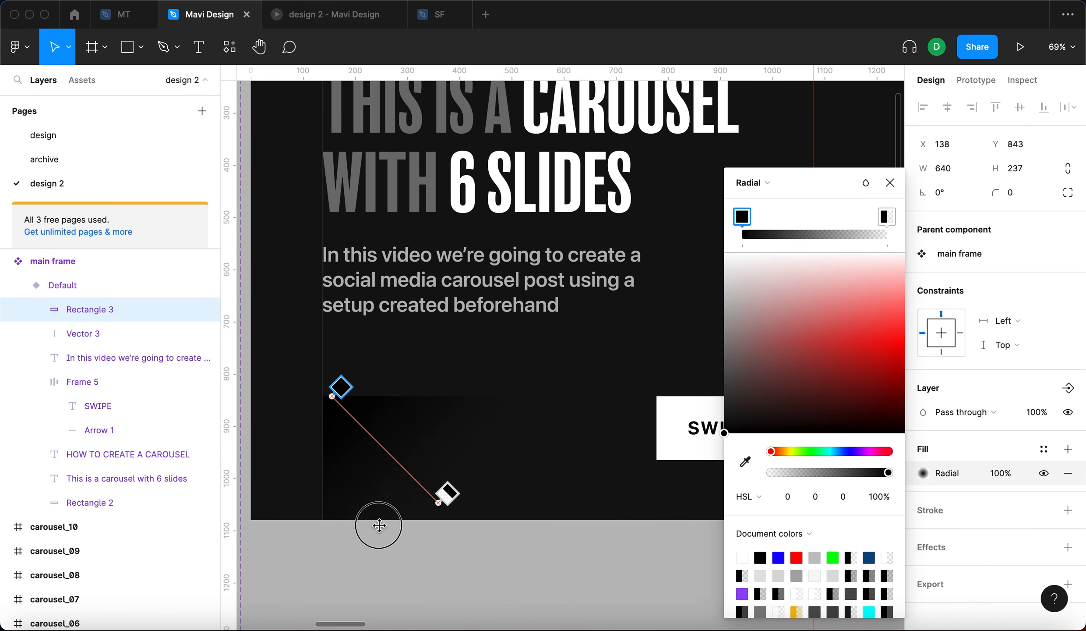
key(Escape)
- Preview the carousel in the prototype tab and swipe through the slides
click(301, 18)
click(347, 378)
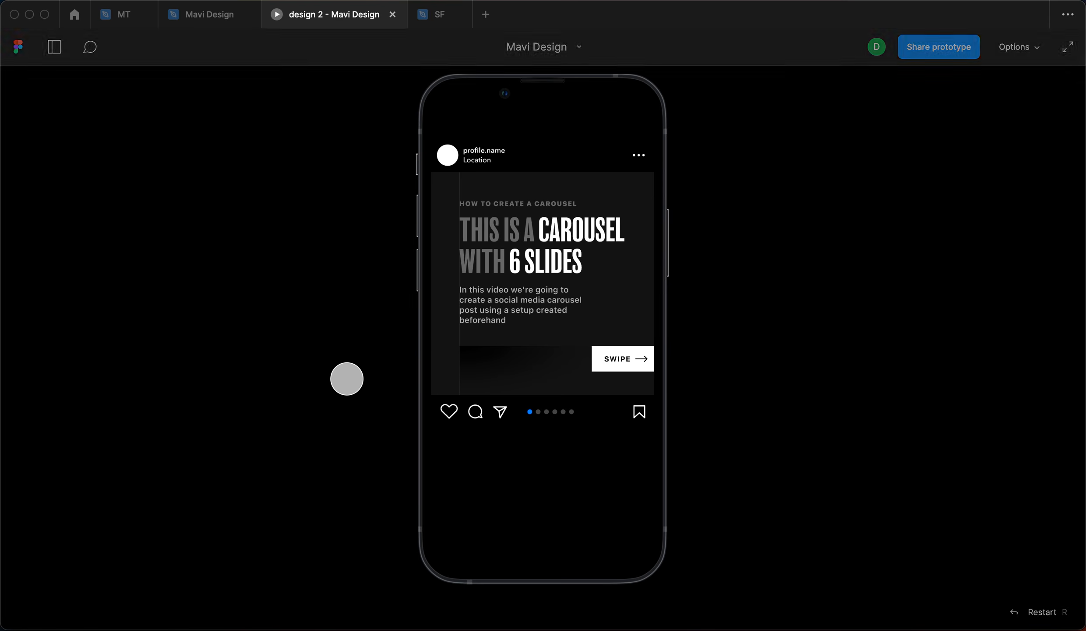
drag(563, 251, 447, 267)
drag(546, 285, 396, 290)
- Stretch the gradient rectangle's left edge to the main frame's left edge
click(209, 14)
drag(412, 438, 373, 436)
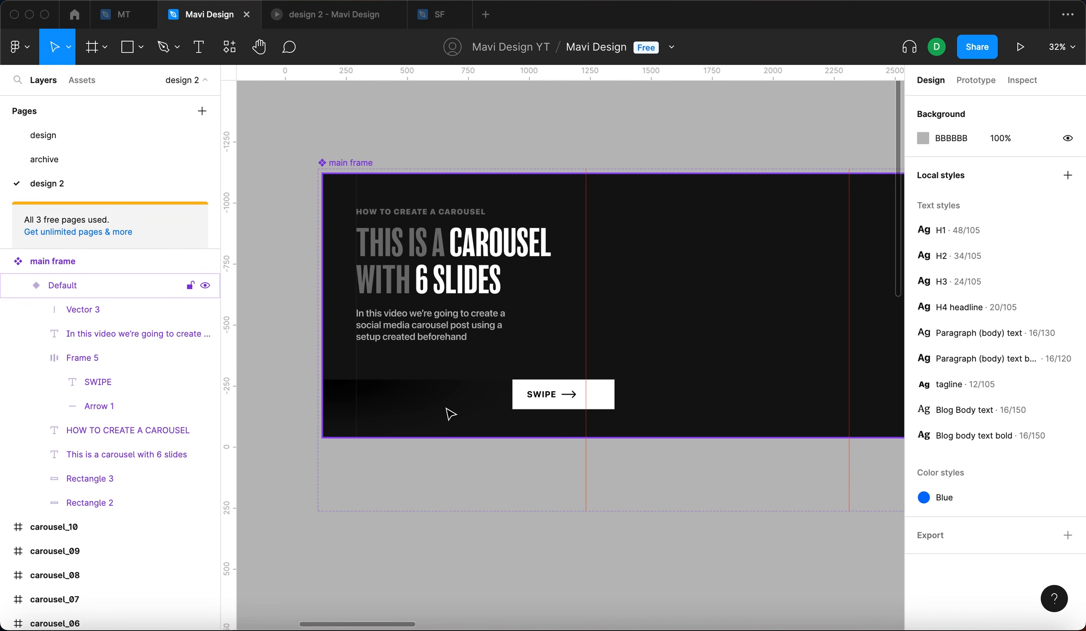
click(450, 413)
click(296, 13)
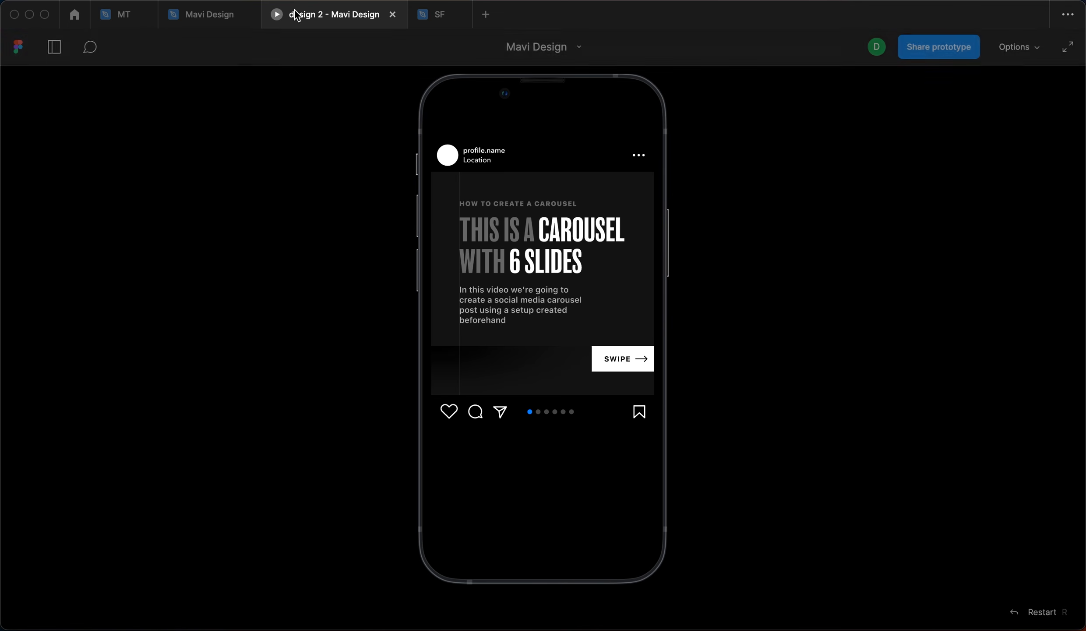
click(206, 14)
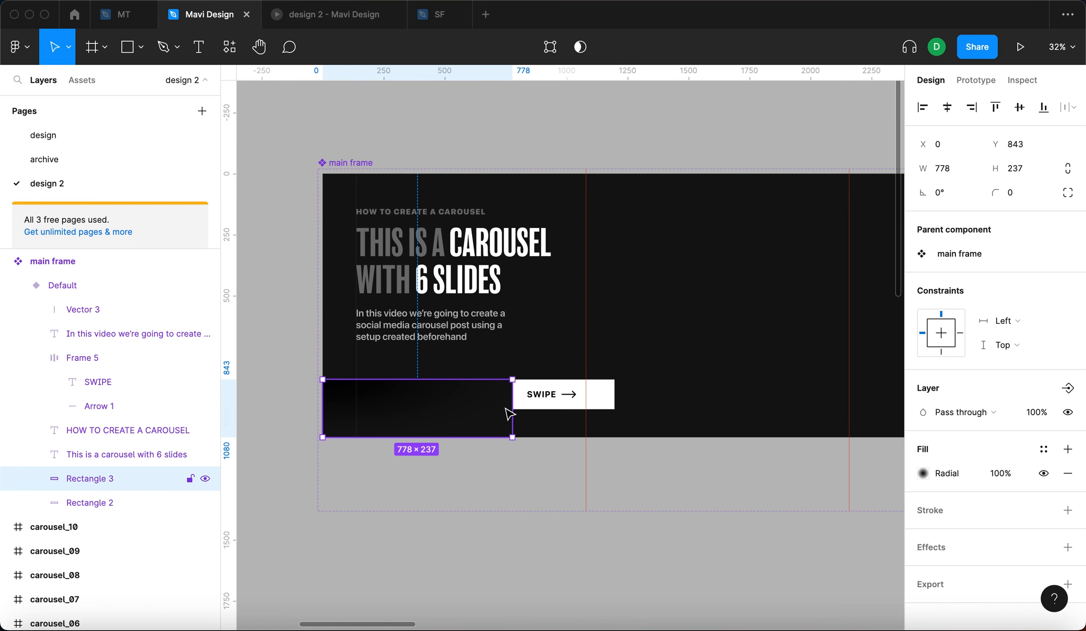
- Narrow the gradient rectangle to about 644 px wide along the frame's bottom
drag(475, 411, 359, 419)
click(405, 463)
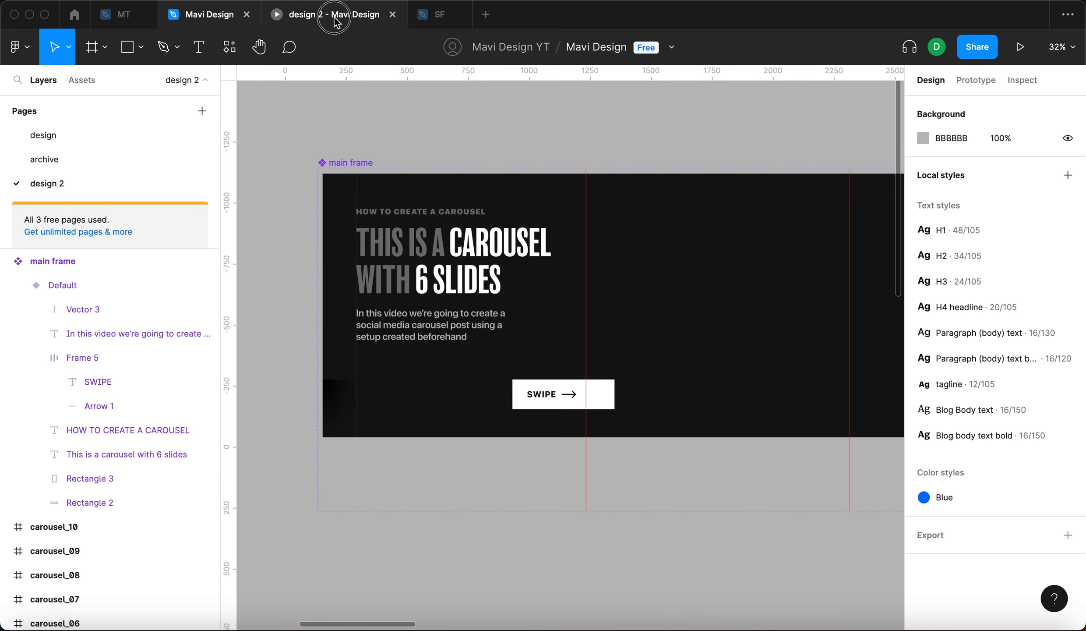
click(334, 15)
click(209, 16)
mouse_move(349, 416)
mouse_down()
mouse_move(463, 425)
mouse_move(367, 414)
mouse_up()
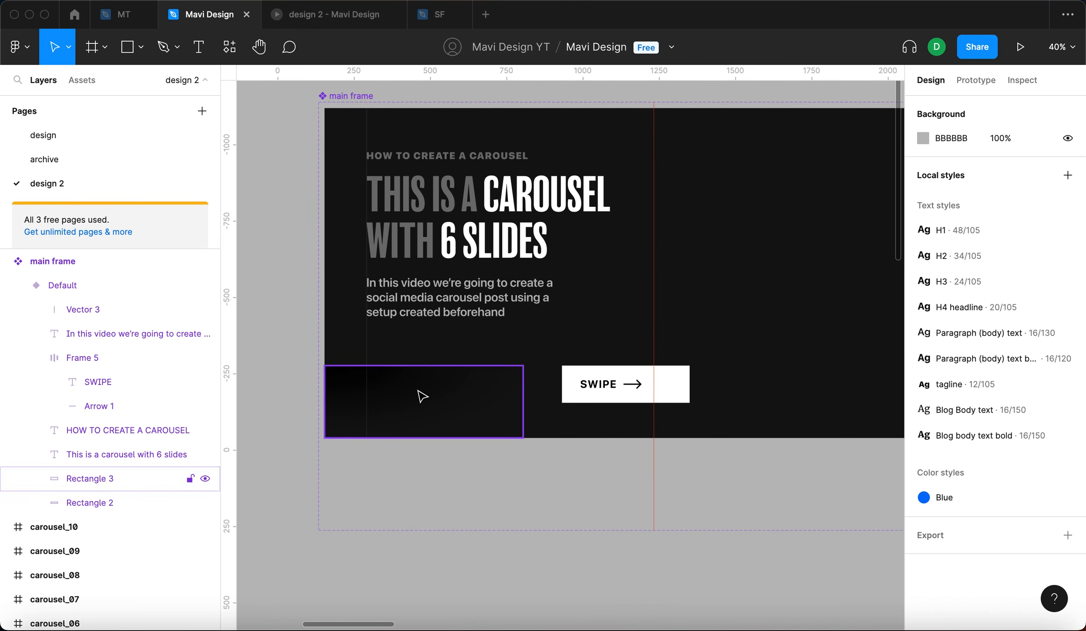
click(422, 396)
drag(518, 401, 521, 392)
click(555, 469)
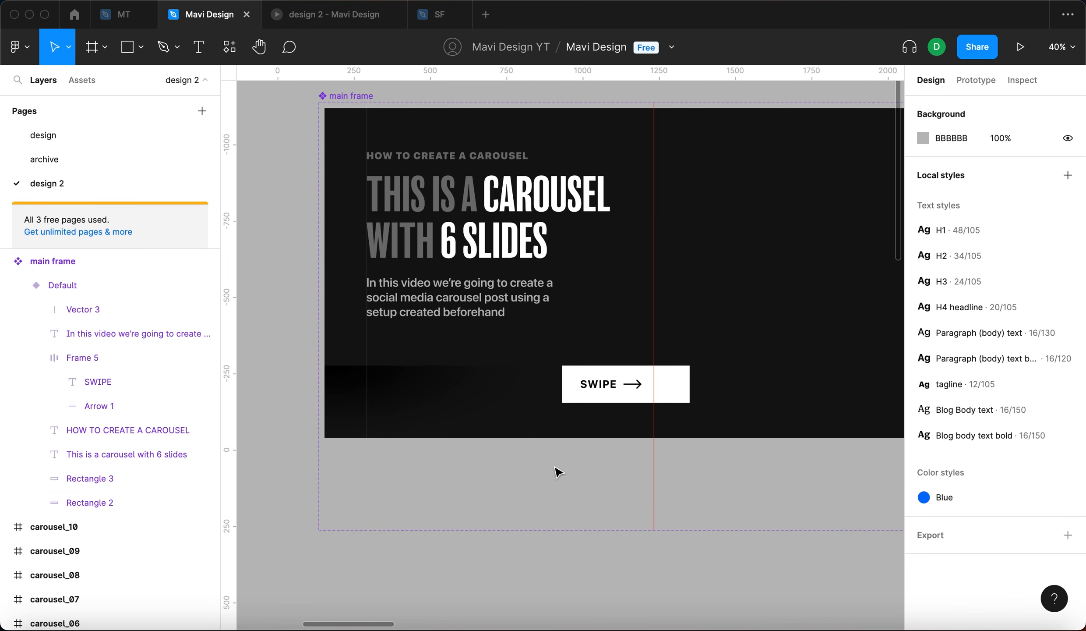
- Duplicate the gradient rectangle upward and set its radial gradient stops to white fading to transparent
click(408, 409)
drag(453, 387, 513, 352)
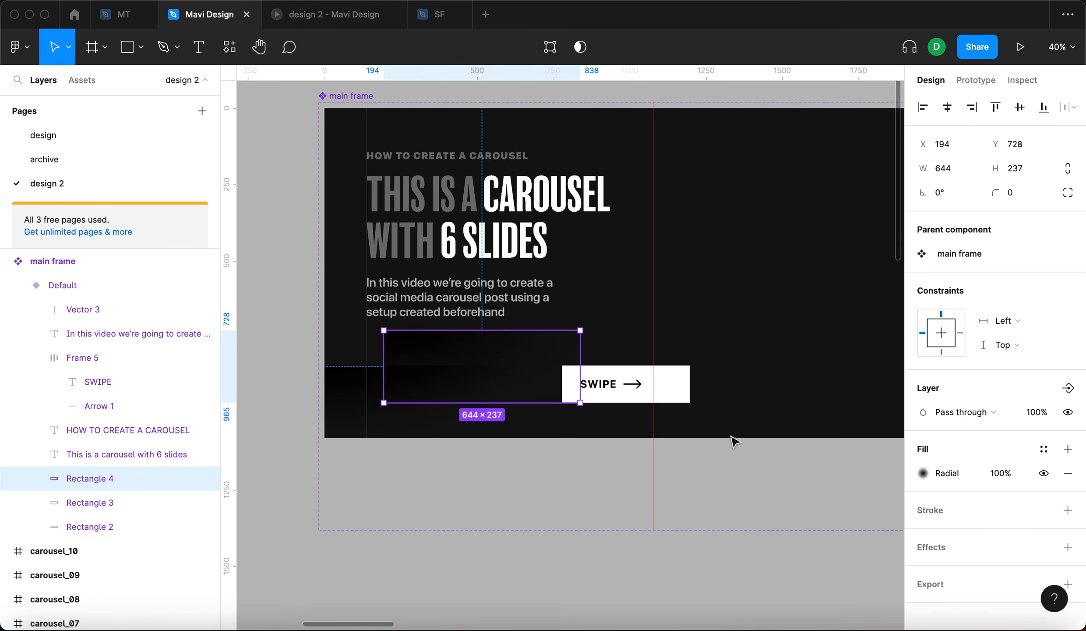
click(922, 473)
click(742, 217)
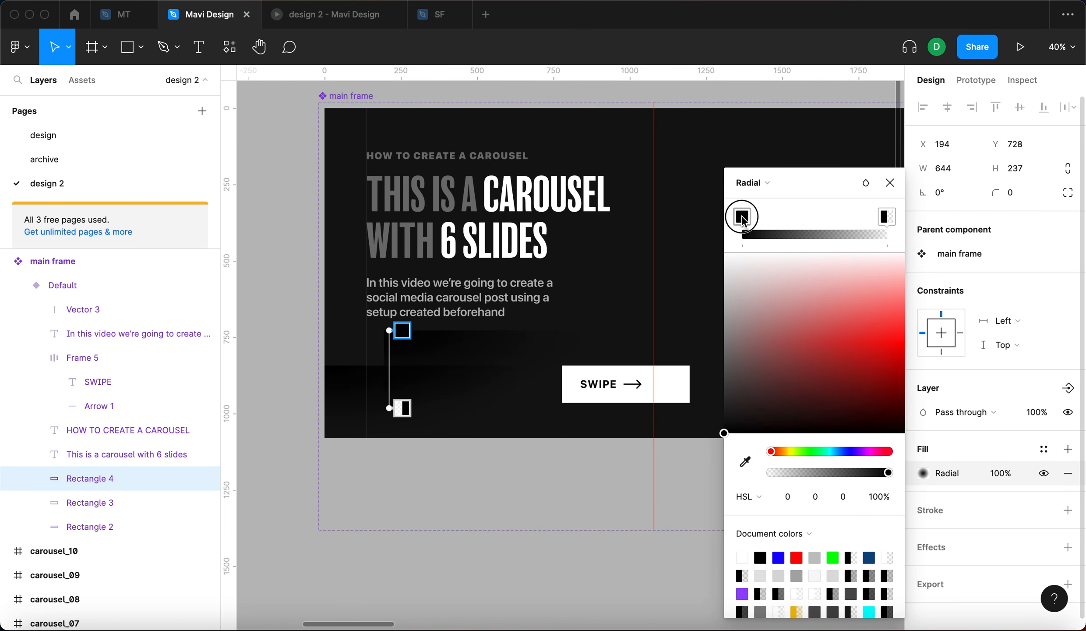
drag(749, 282, 708, 235)
click(885, 219)
drag(771, 284, 625, 162)
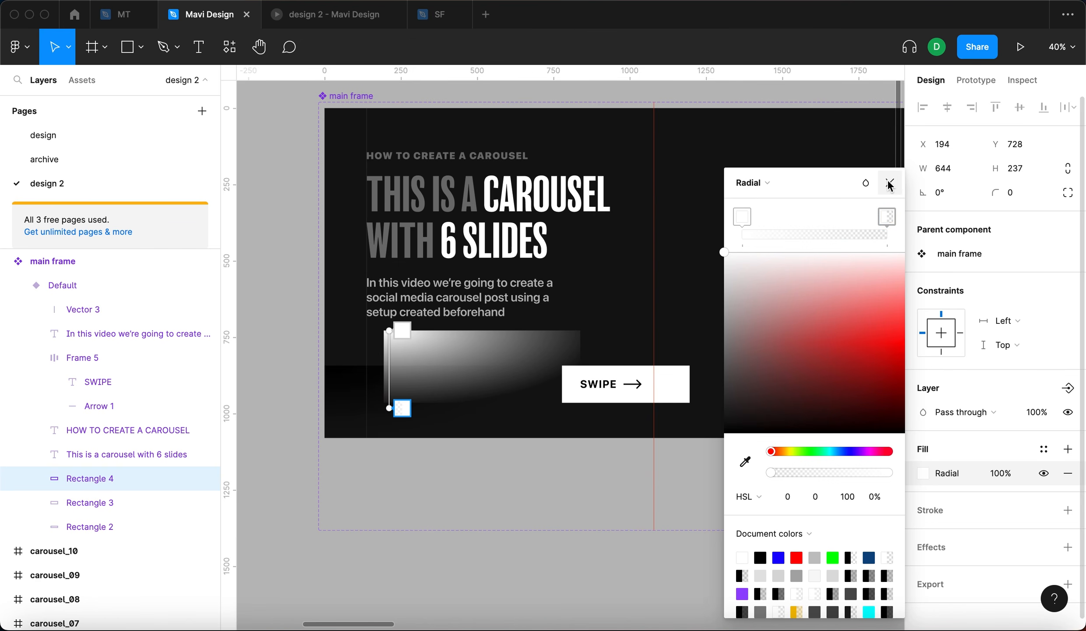
click(889, 184)
- Set the duplicate rectangle's fill opacity to 20%
click(923, 473)
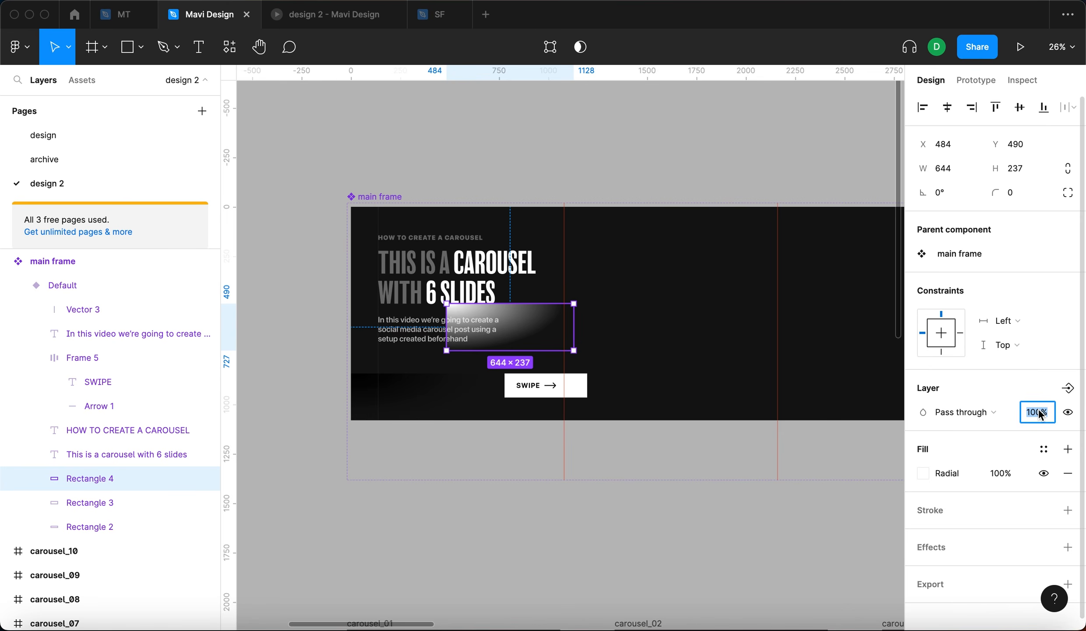
click(1001, 473)
key(shift+Down)
key(shift+Down)
key(shift+Down)
key(shift+Down)
key(shift+Down)
key(shift+Down)
key(shift+Down)
key(shift+Down)
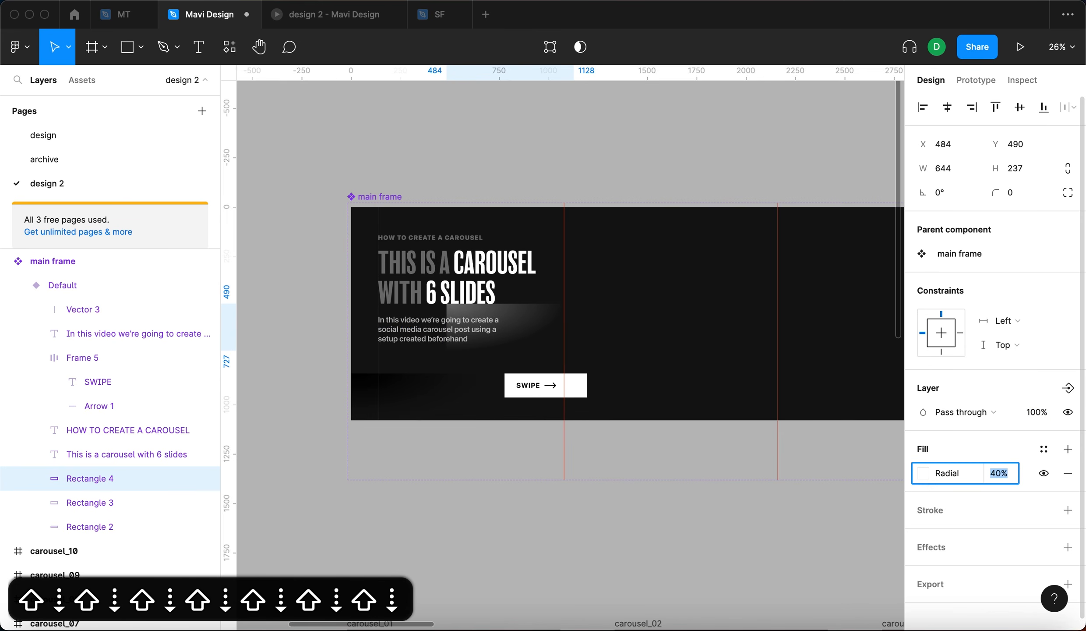
key(shift+Up)
key(shift+Down)
key(shift+Up)
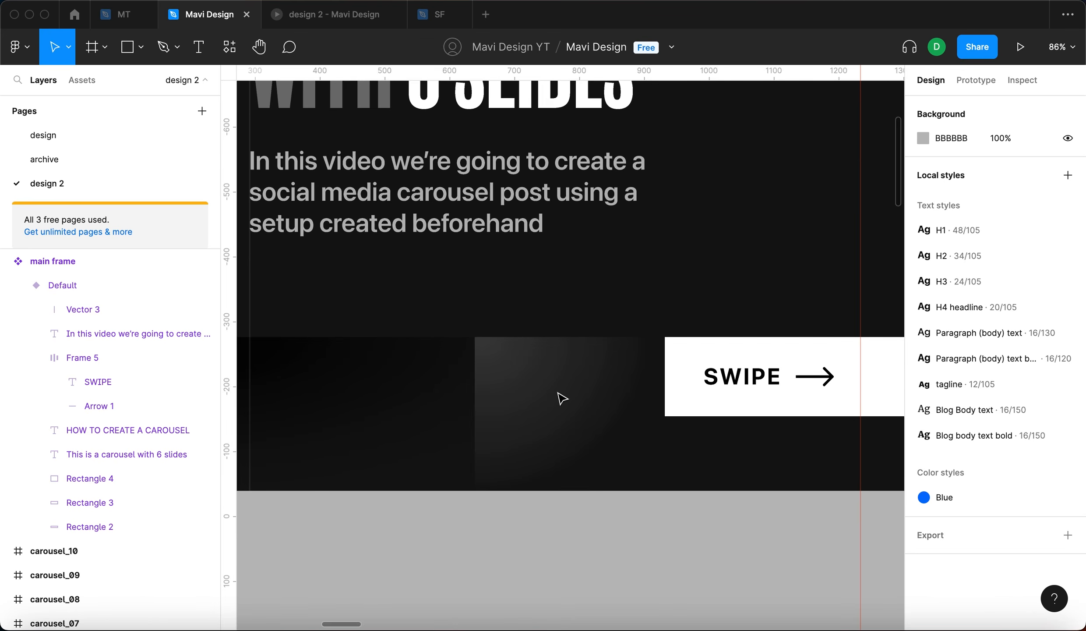
- Fit the duplicate rectangle into the gap left of the SWIPE button, about 293 × 237 px
click(561, 397)
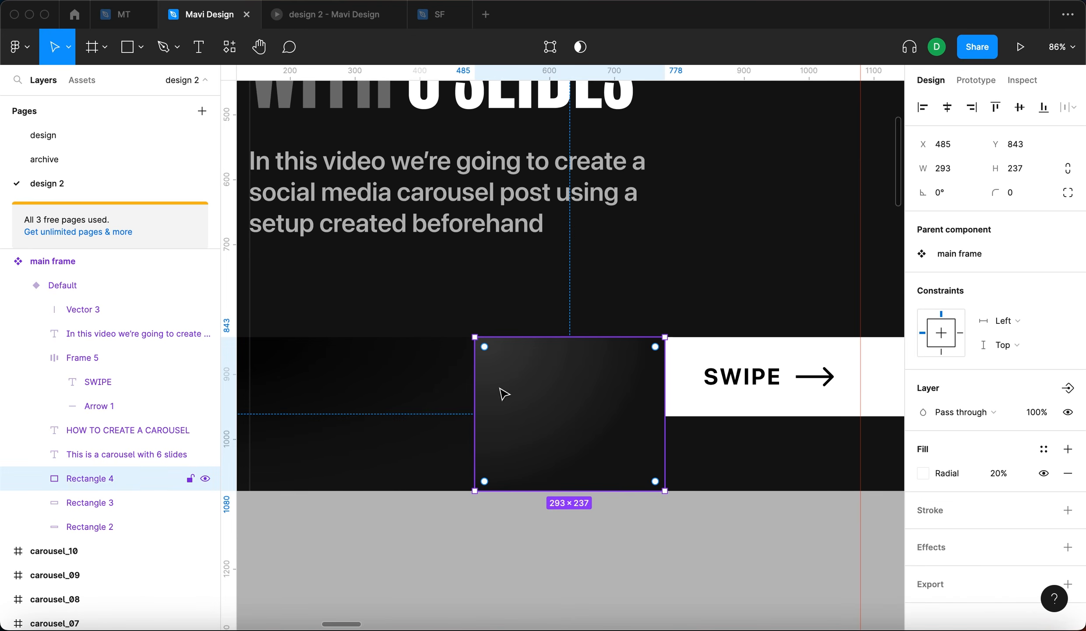
scroll(504, 394, up, 2)
scroll(509, 401, down, 6)
mouse_move(493, 397)
mouse_down()
mouse_move(521, 396)
mouse_move(485, 397)
mouse_move(501, 396)
mouse_up()
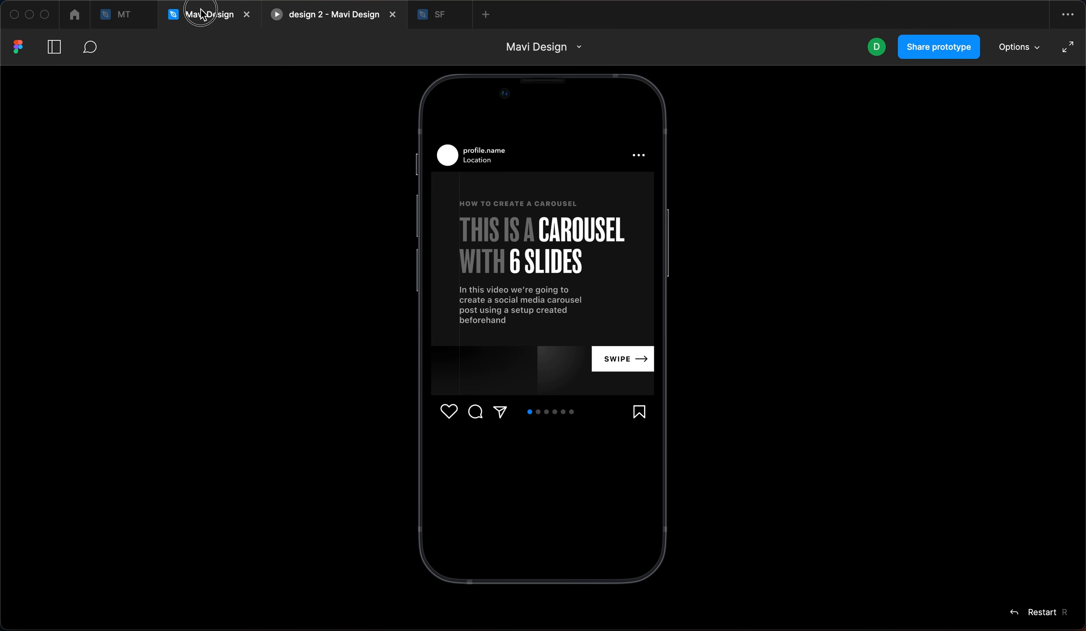
- Add a second vertical line at the SWIPE button's left edge
click(202, 13)
click(373, 351)
drag(375, 341, 501, 344)
drag(502, 344, 567, 469)
key(BackSpace)
click(485, 471)
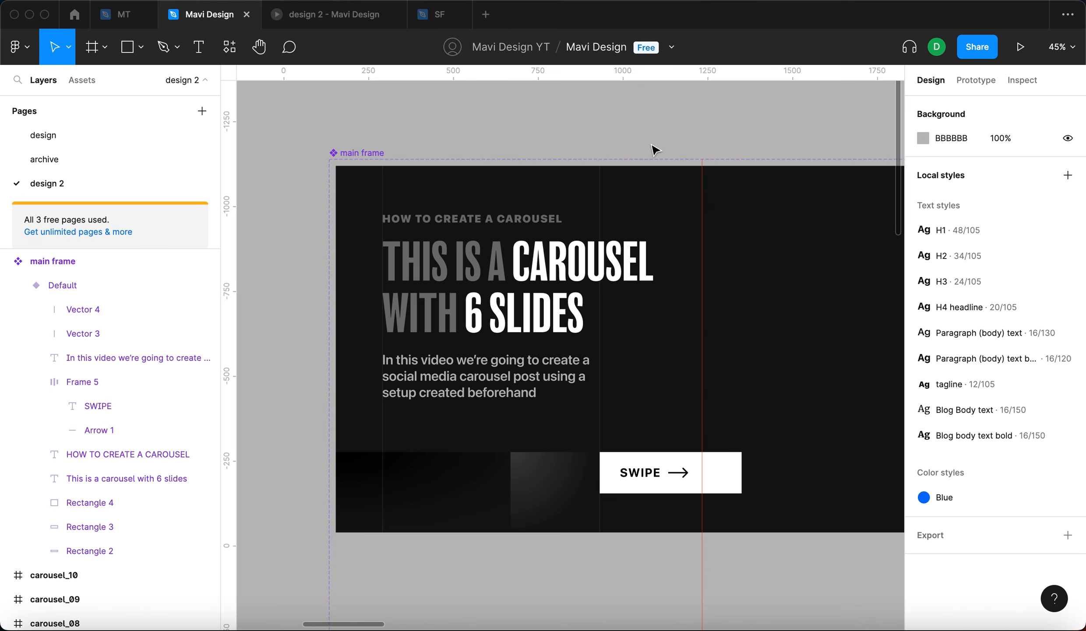
- Select the two vertical lines and the main frame's variant to inspect their positions
super+click(383, 191)
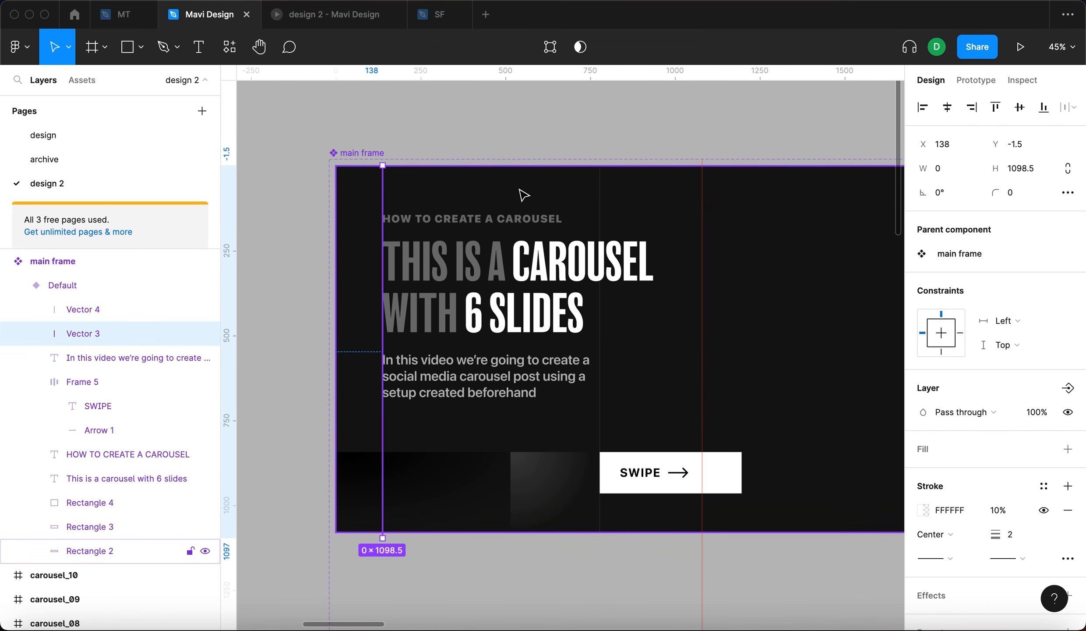
shift+click(599, 194)
click(661, 117)
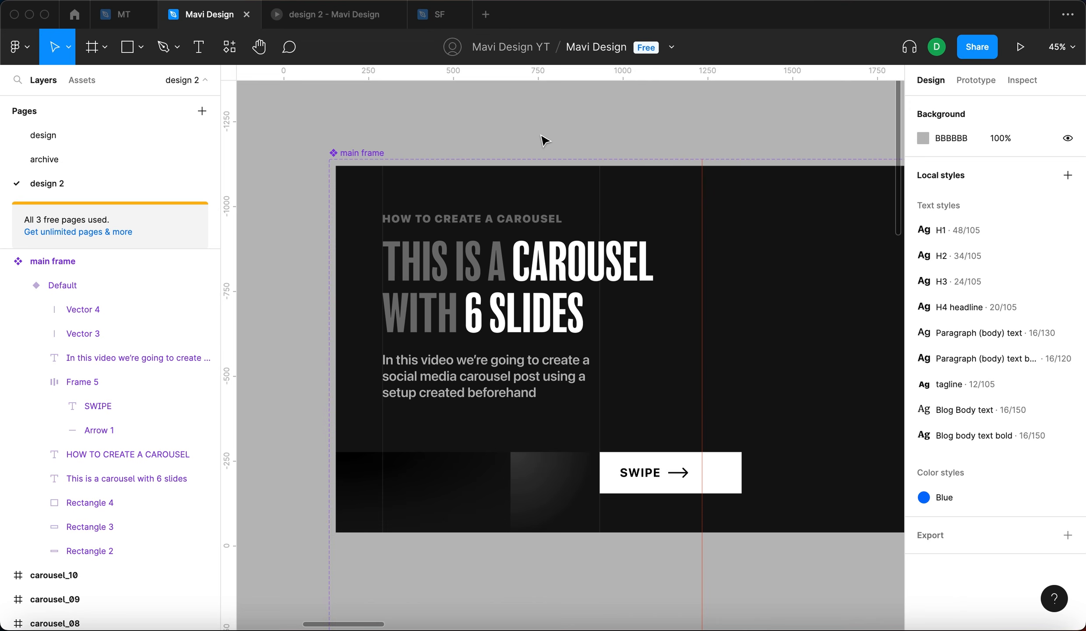
click(601, 206)
click(602, 206)
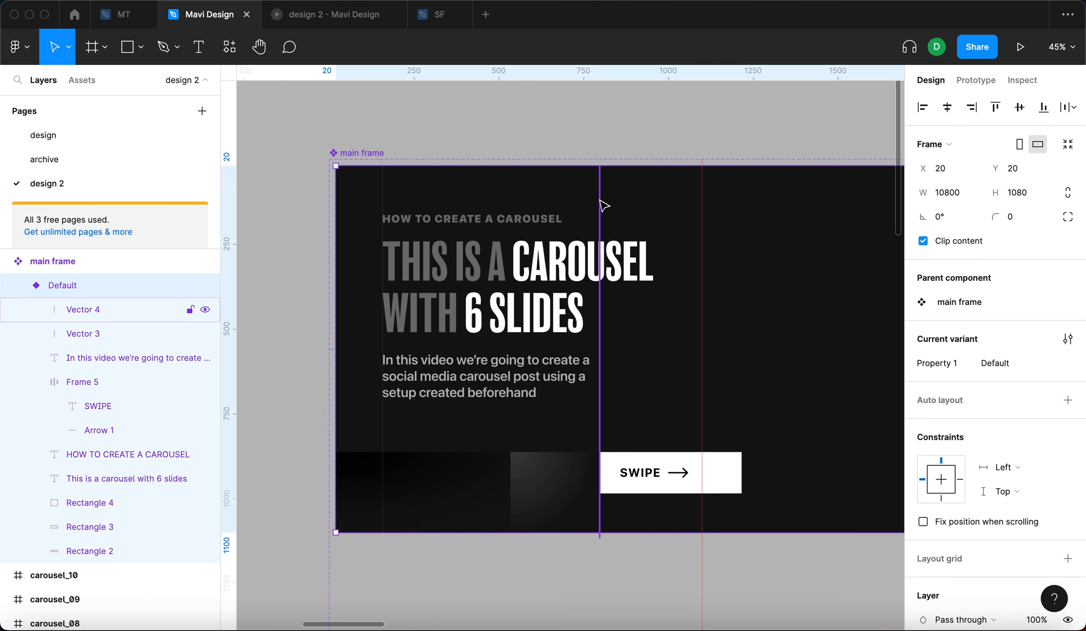
- Try repositioning the vertical line at the SWIPE button's left edge further left
shift+click(388, 181)
shift+click(385, 181)
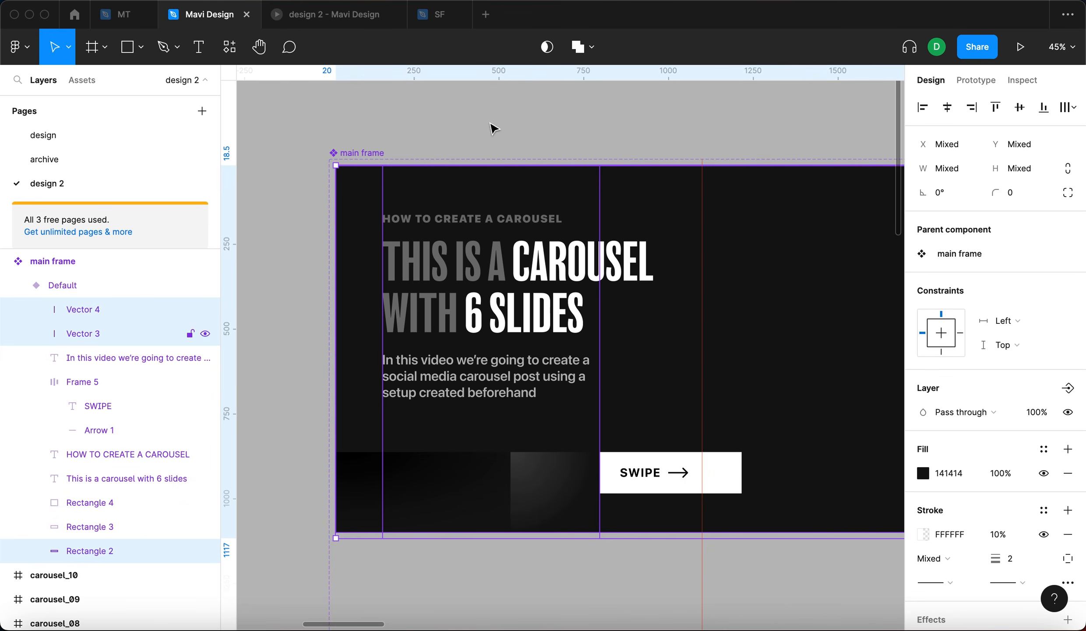
click(552, 91)
drag(602, 432, 561, 432)
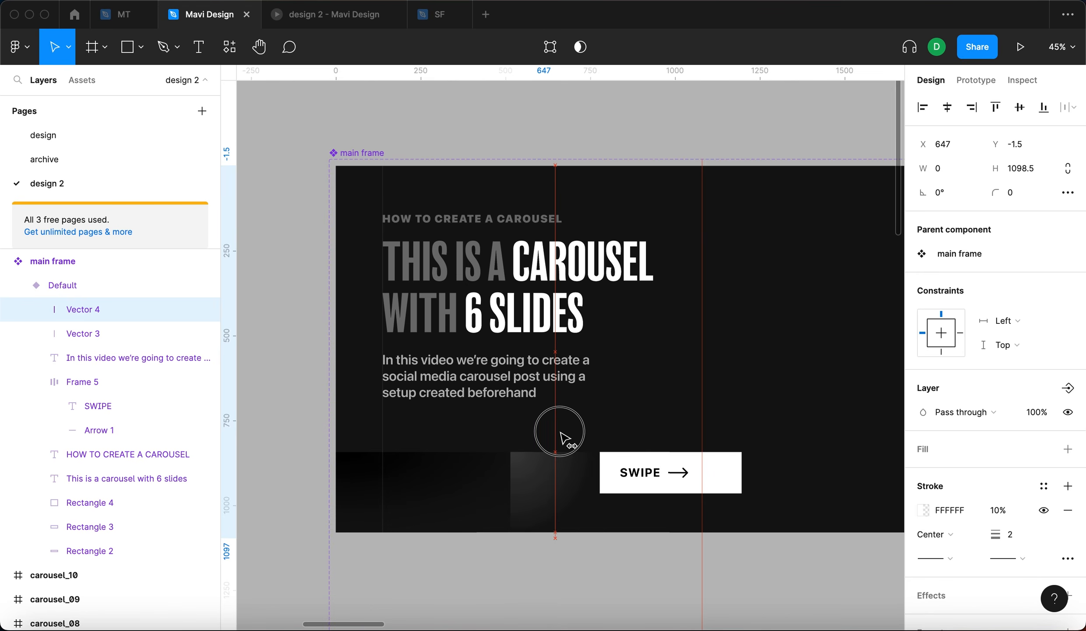
click(666, 104)
scroll(561, 201, up, 5)
click(555, 198)
scroll(558, 202, down, 5)
drag(555, 201, 511, 208)
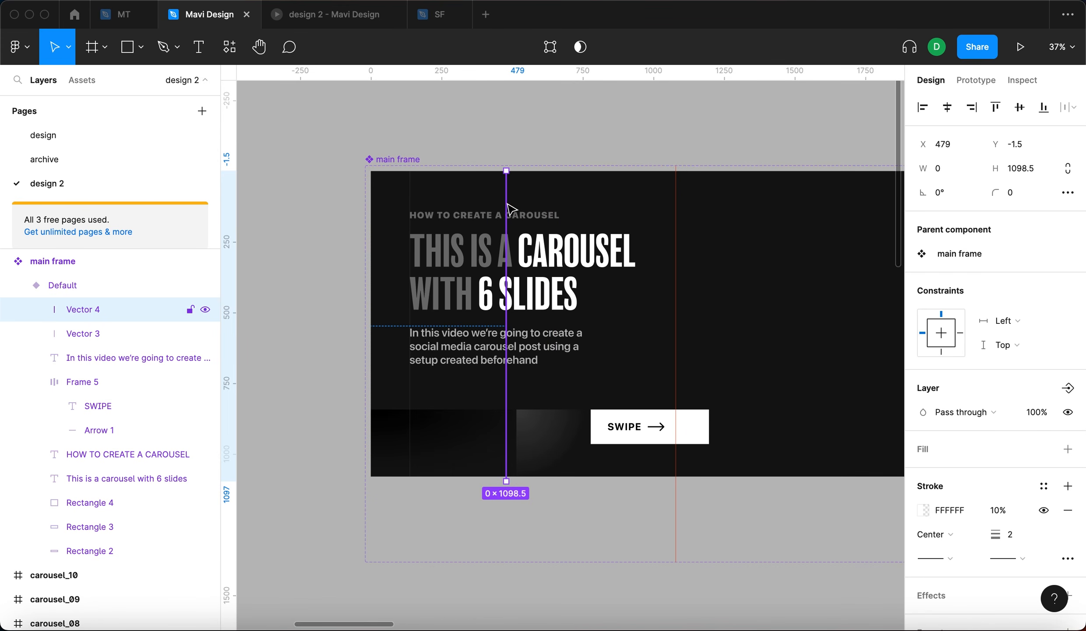
click(579, 155)
click(508, 205)
key(super+z)
key(super+z)
key(super+z)
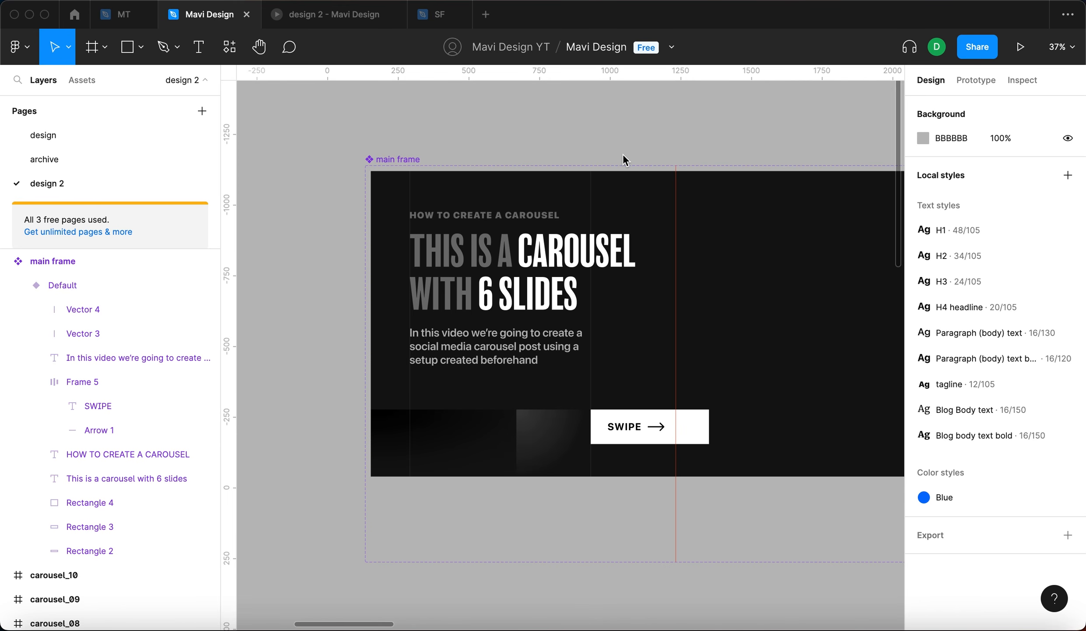
- Nudge the vertical line at the SWIPE button's left edge 30 px to the left
click(592, 213)
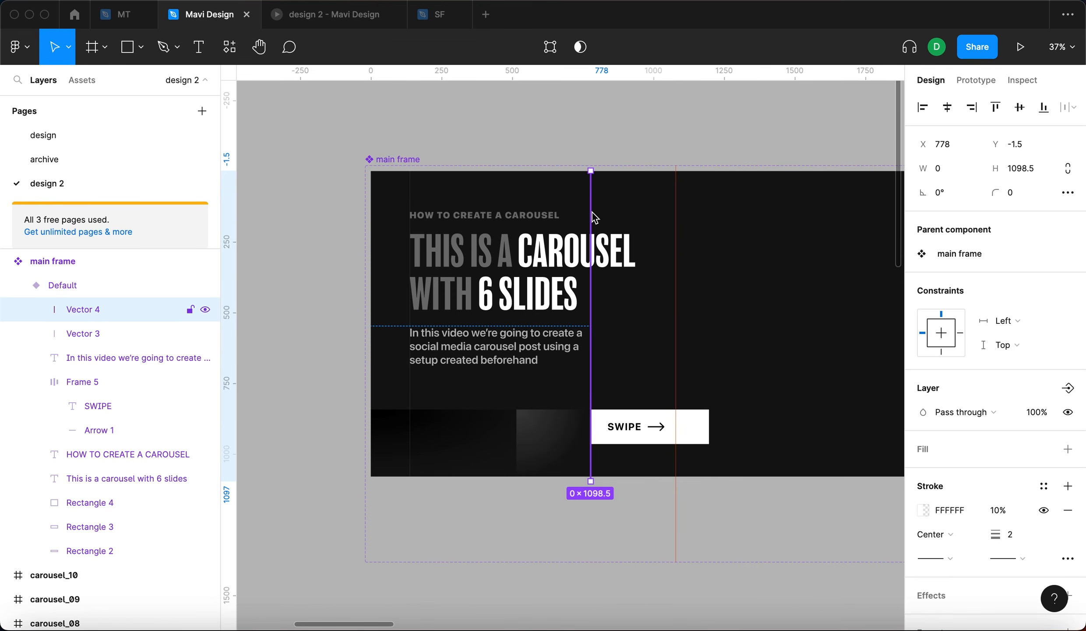
key(super+z)
scroll(508, 255, up, 3)
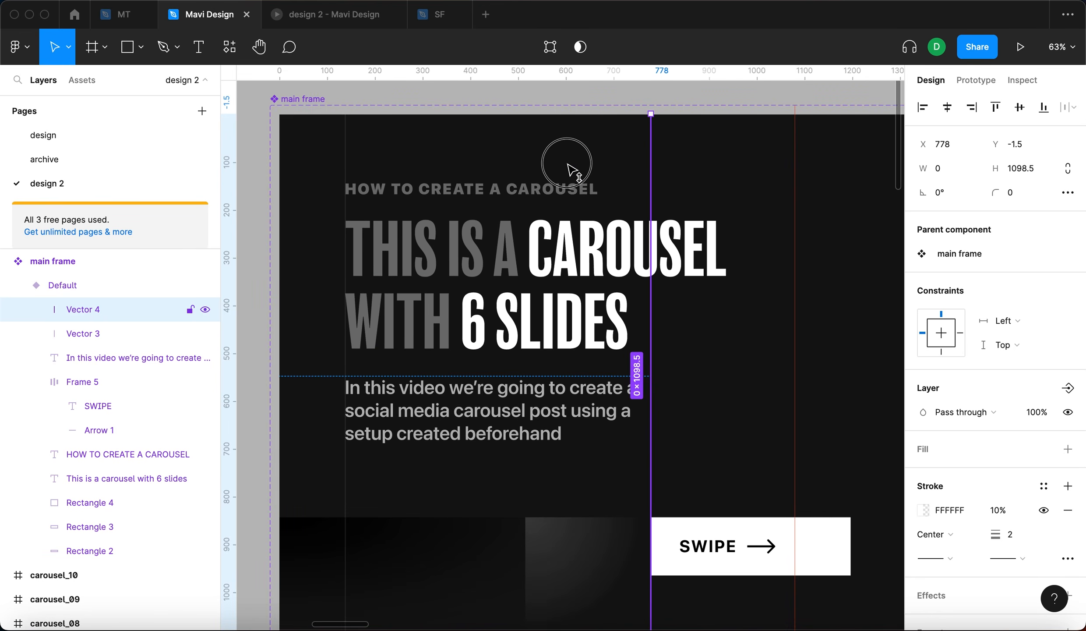
key(shift+Left)
key(shift+Left)
key(shift+Left)
key(shift+Left)
key(shift+Left)
key(shift+Left)
key(shift+Left)
key(shift+Left)
key(shift+Left)
key(shift+Left)
key(shift+Left)
key(shift+Left)
key(shift+Left)
key(shift+Left)
key(shift+Left)
key(shift+Left)
key(shift+Left)
key(shift+Left)
key(shift+Left)
key(shift+Left)
scroll(555, 174, down, 2)
key(Escape)
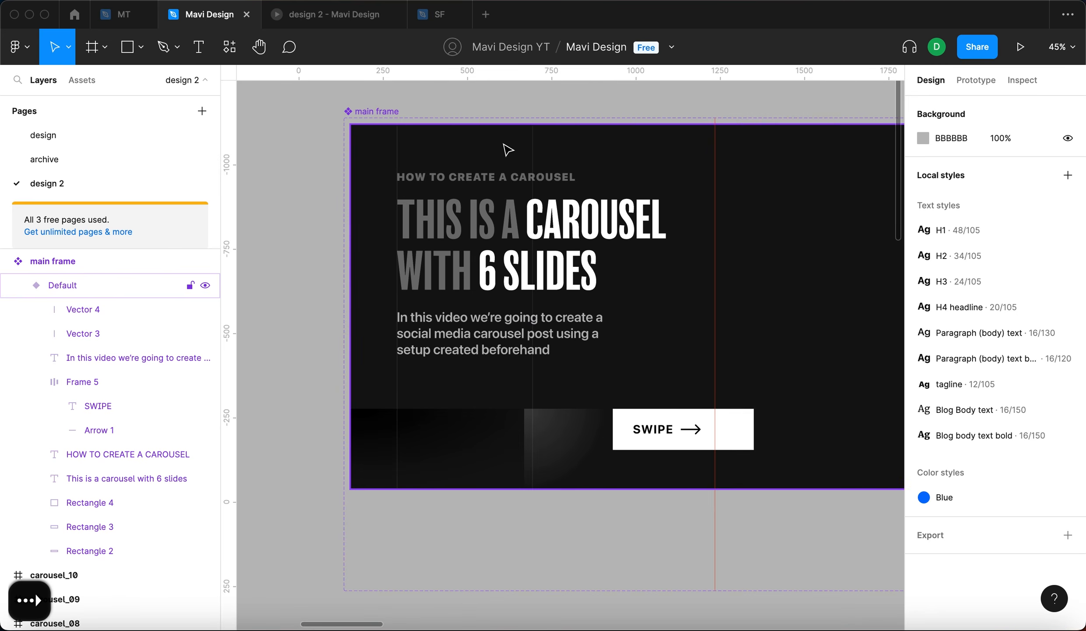
super+click(534, 148)
drag(533, 148, 525, 149)
click(605, 539)
- Preview the carousel prototype by swiping from the first slide to the second
click(297, 17)
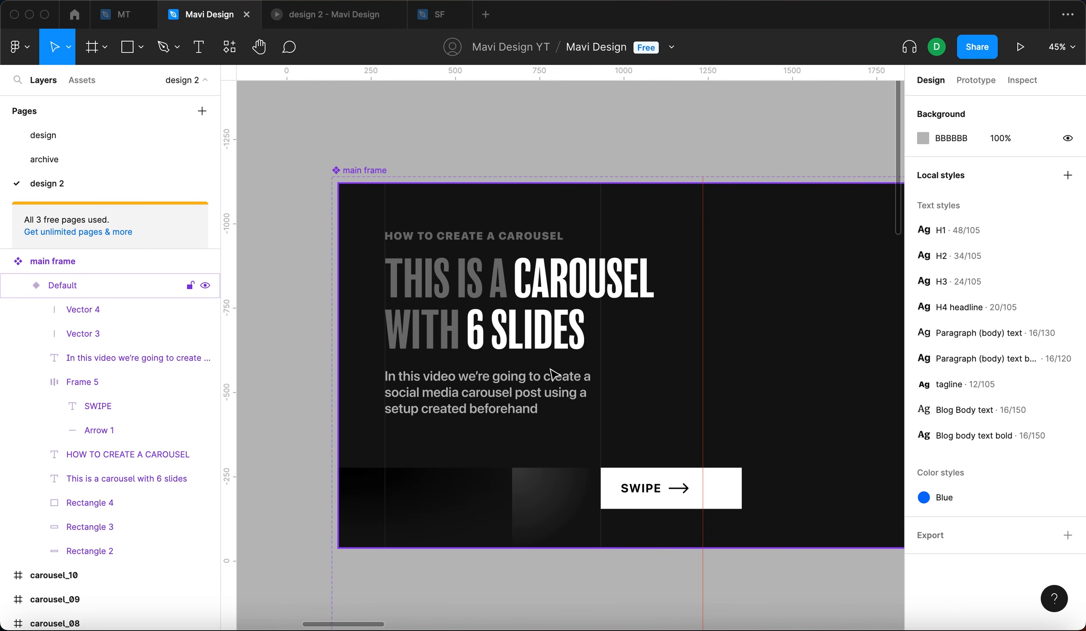
click(335, 15)
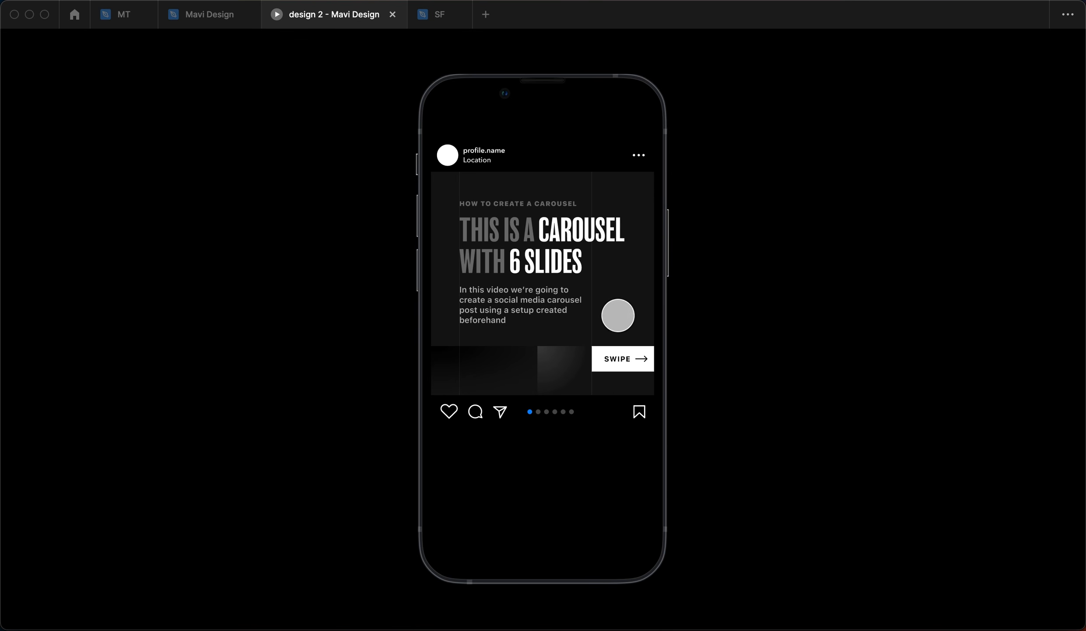
drag(626, 304, 483, 310)
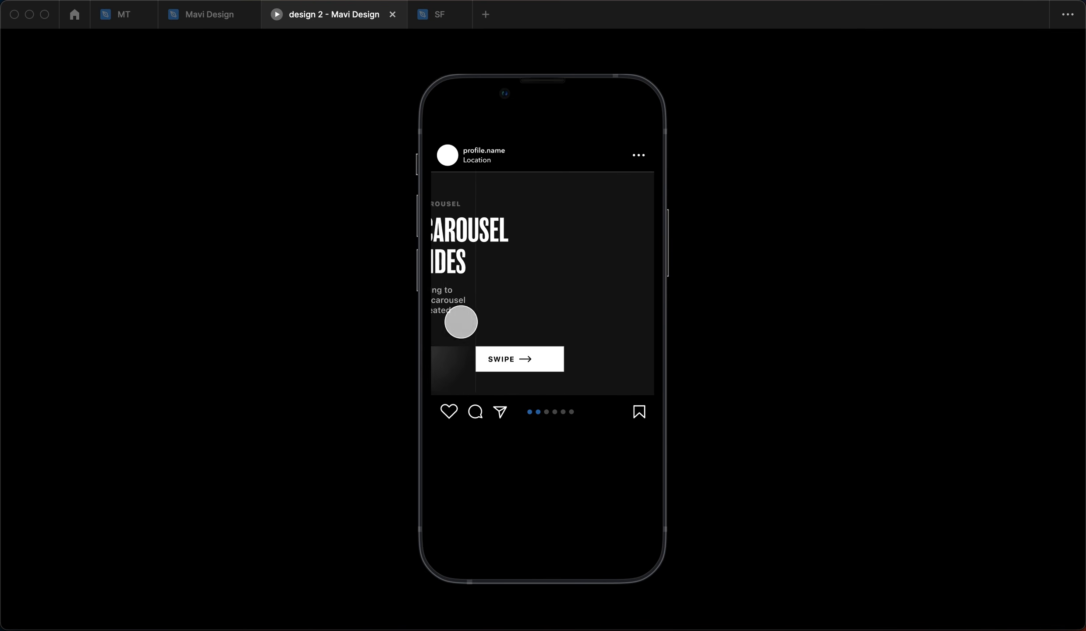
- Increase the stroke opacity of both vertical guide lines in the main frame
key(ctrl+shift+Tab)
drag(631, 158, 422, 141)
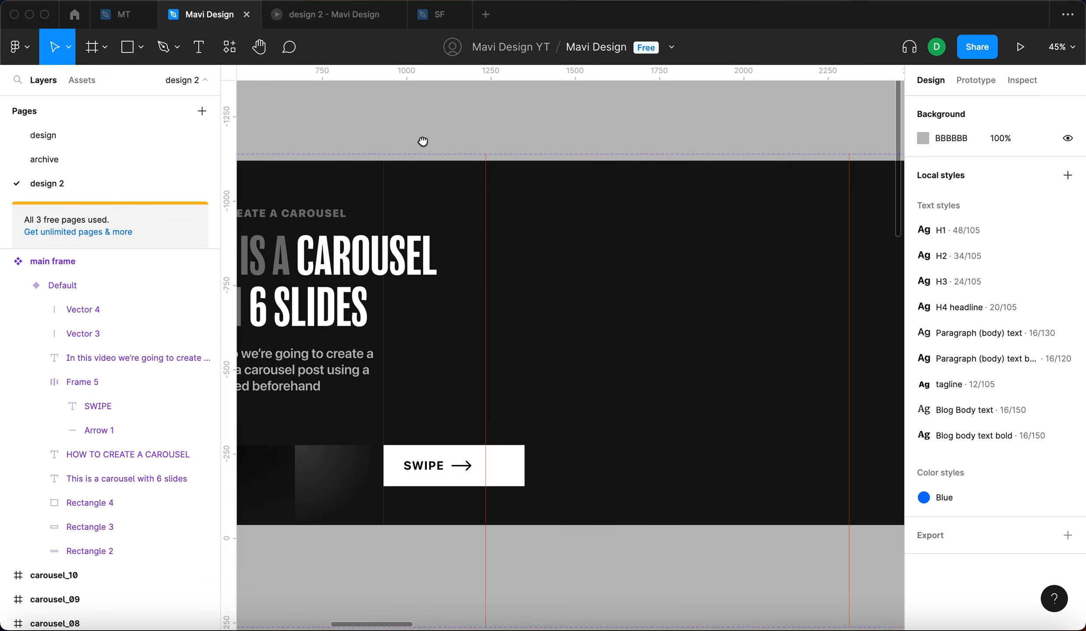
scroll(453, 138, down, 5)
scroll(439, 201, up, 5)
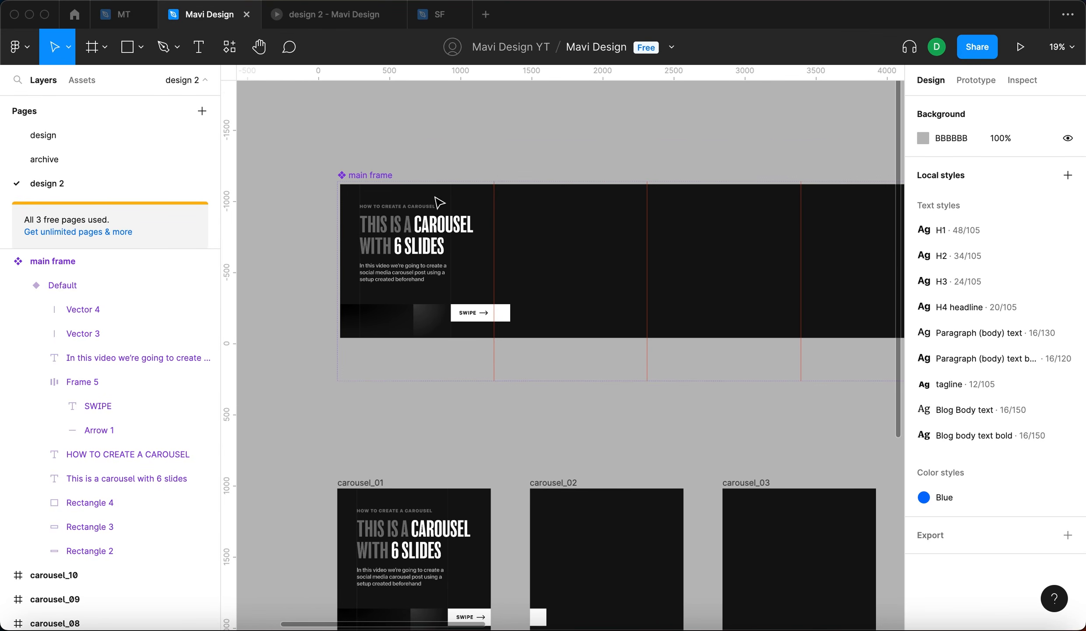
click(344, 166)
click(334, 167)
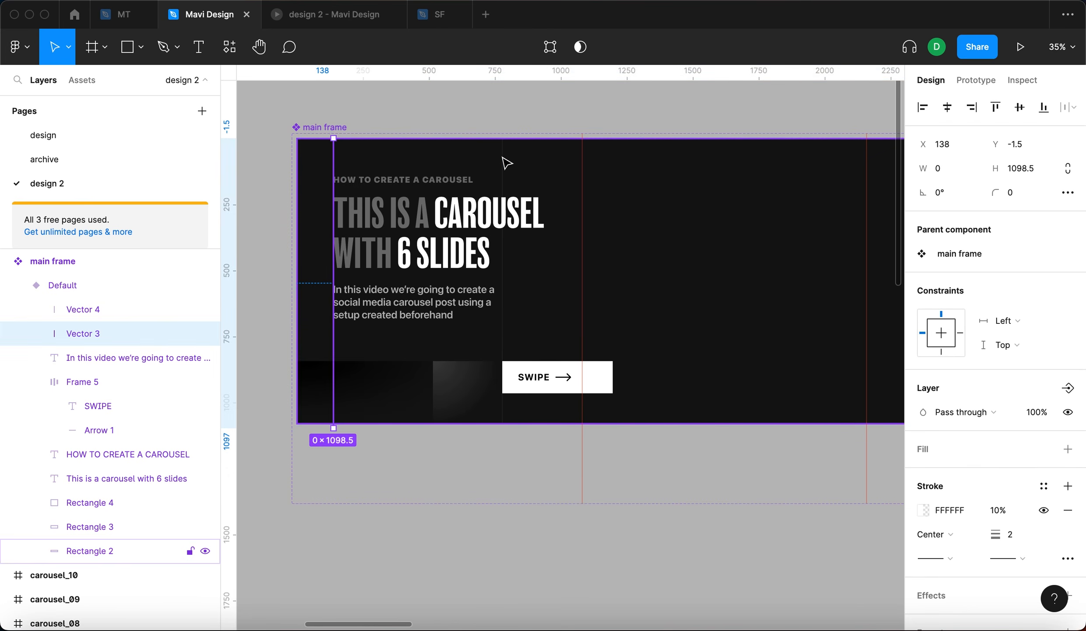
shift+click(503, 160)
scroll(1052, 571, down, 1)
click(1007, 556)
key(shift+Up)
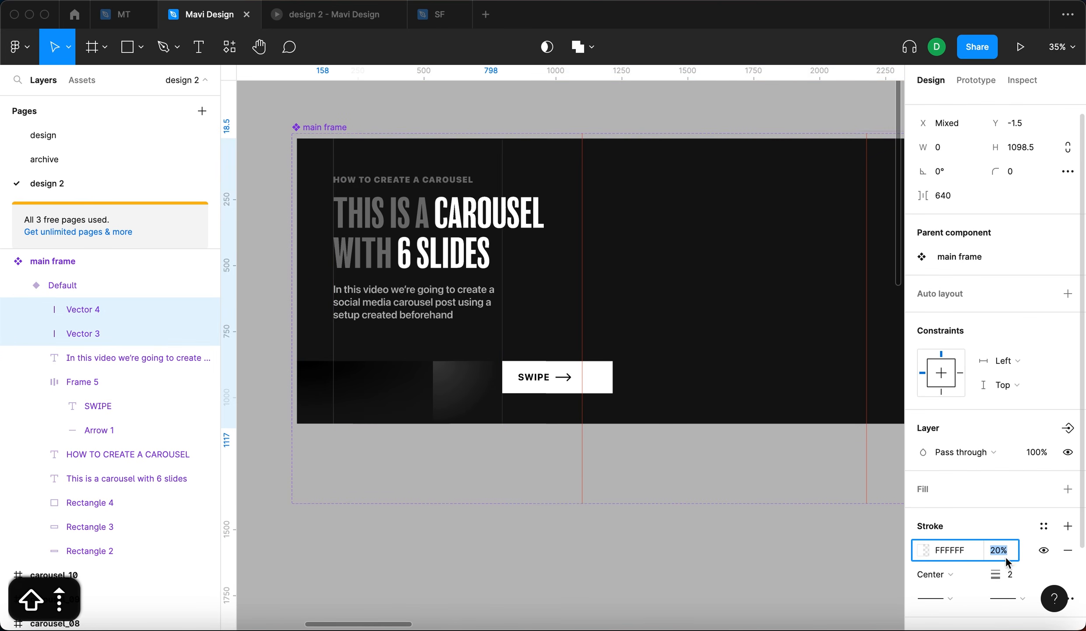
key(Down)
key(Down)
key(Down)
key(Down)
click(636, 541)
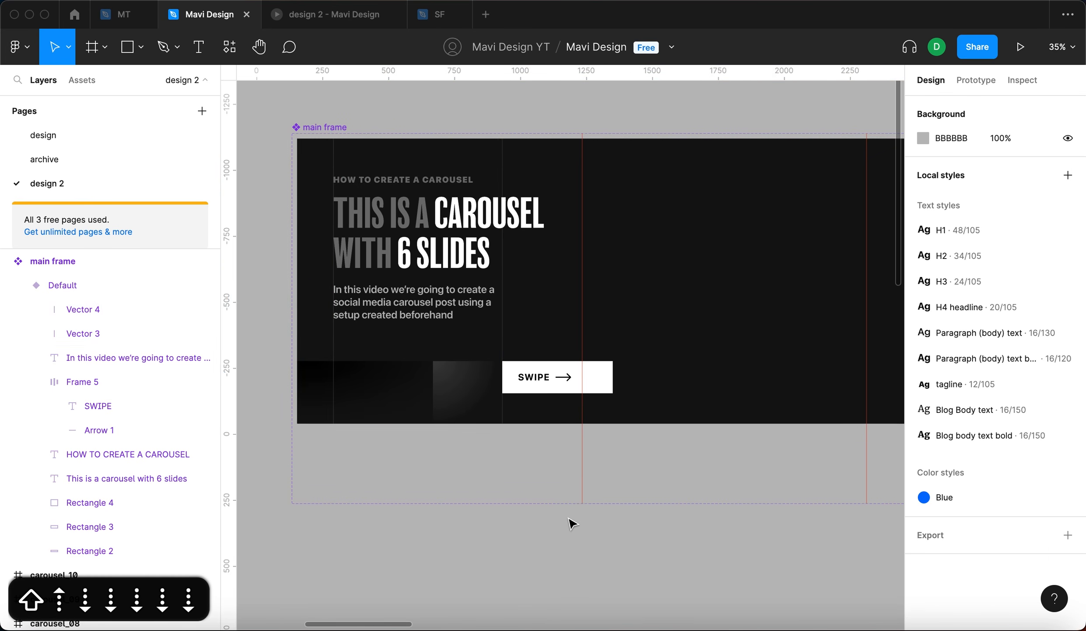
- Duplicate the headline together with the left guide line into the second slide area
scroll(490, 412, left, 2)
click(442, 269)
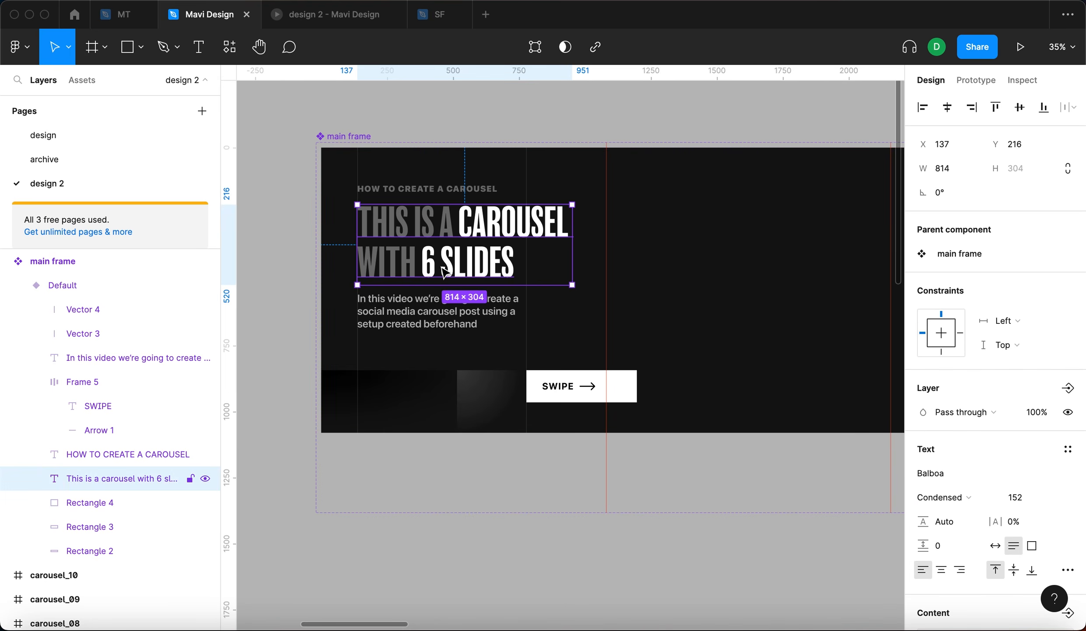
shift+click(358, 163)
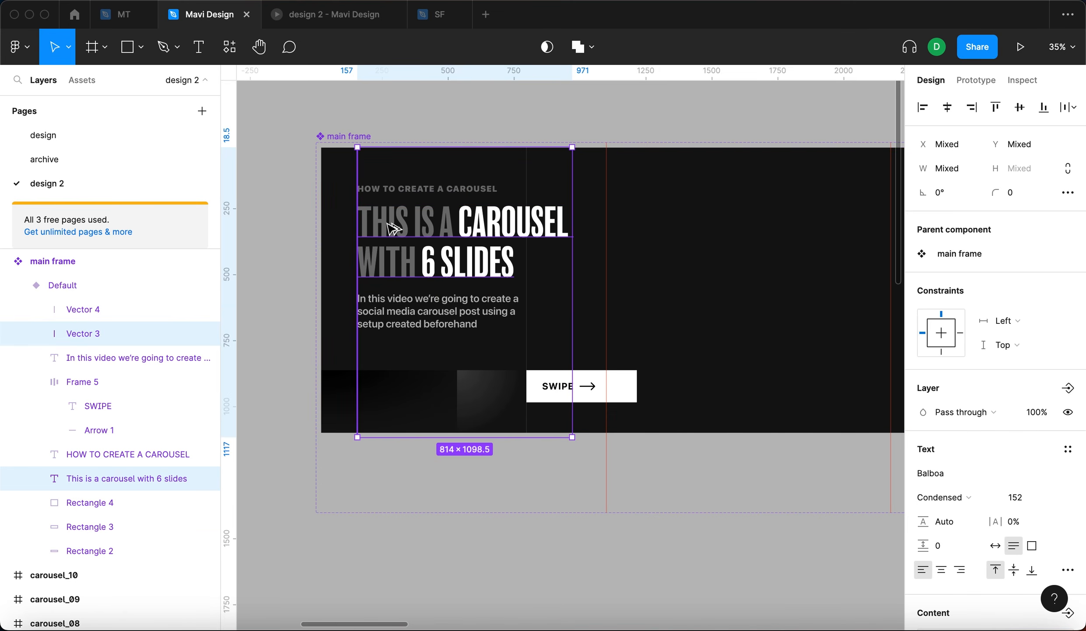
drag(552, 232, 632, 228)
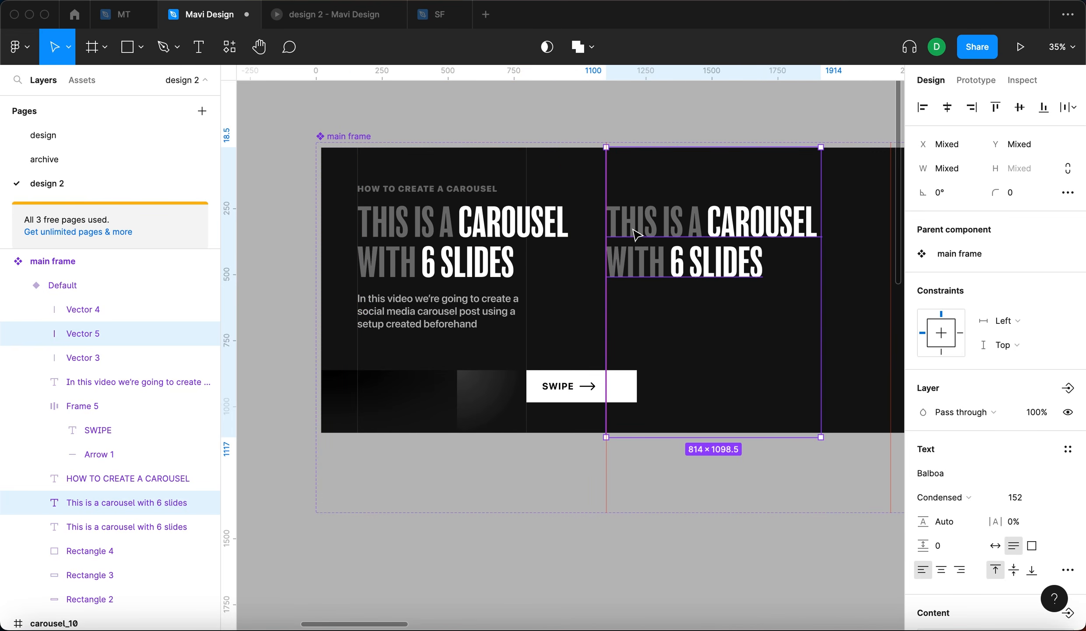
- Preview the prototype again by swiping through the carousel slides
click(510, 117)
scroll(510, 117, right, 5)
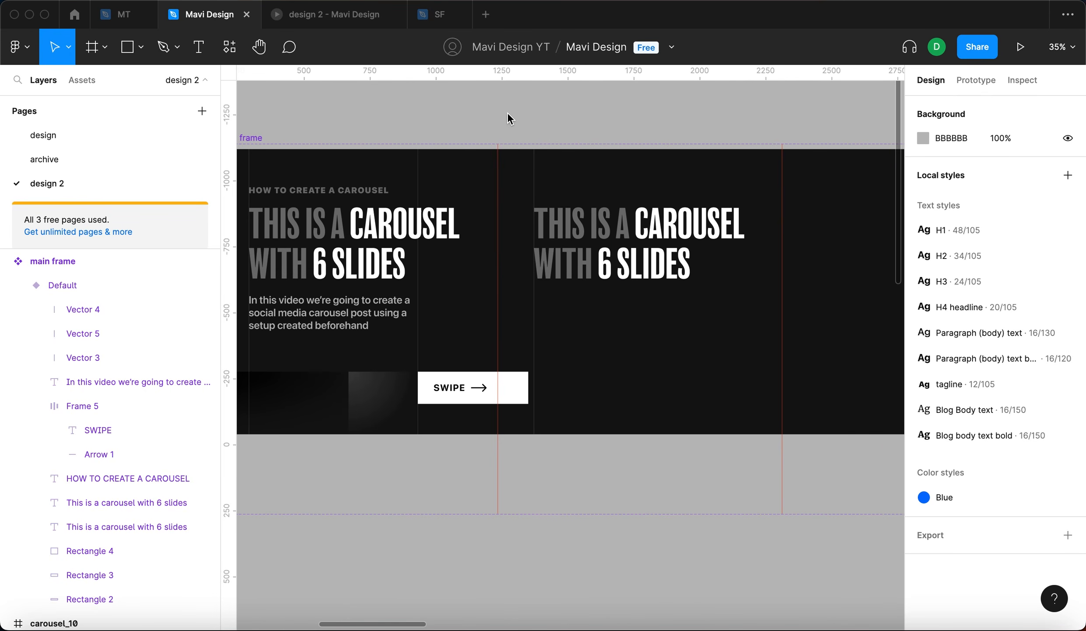
click(357, 26)
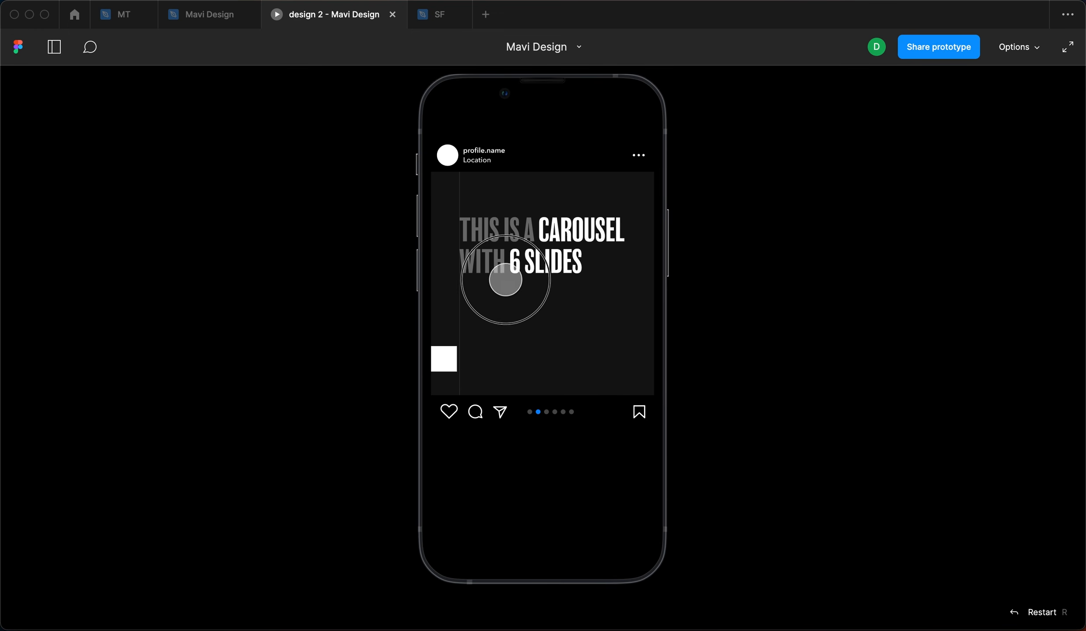
drag(533, 294, 798, 300)
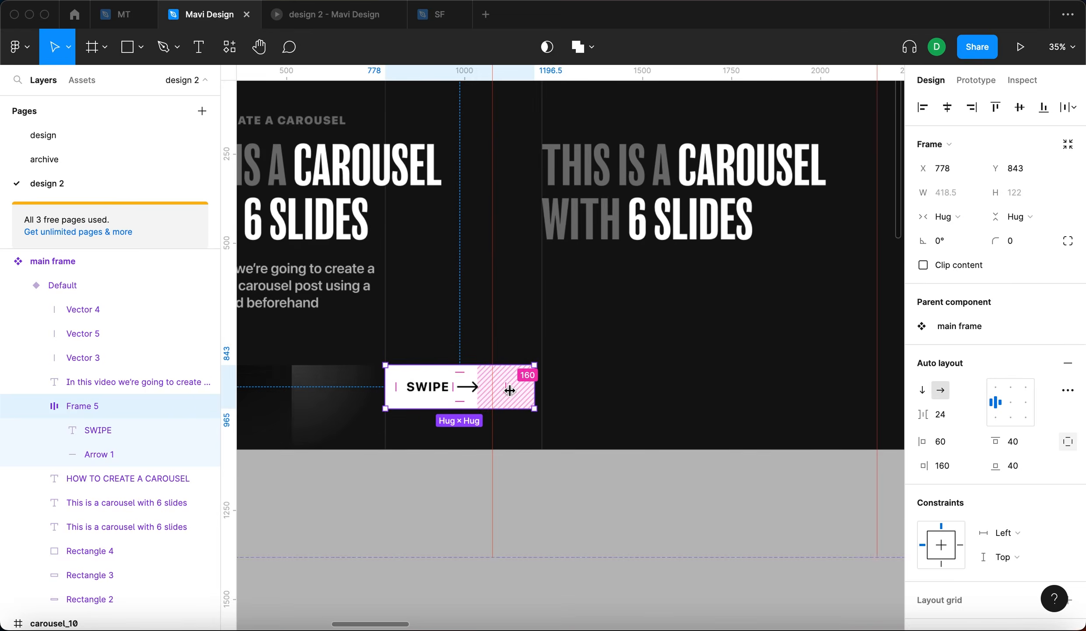
- Widen the SWIPE button frame to a fixed width of 439 px
scroll(510, 389, up, 5)
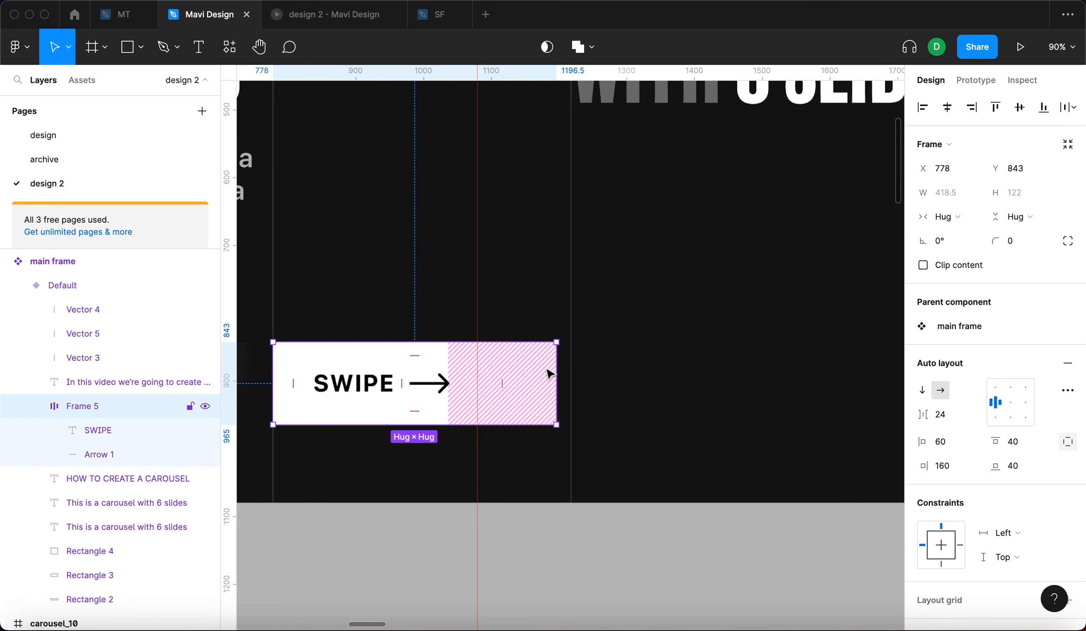
drag(560, 360, 571, 361)
scroll(565, 189, down, 10)
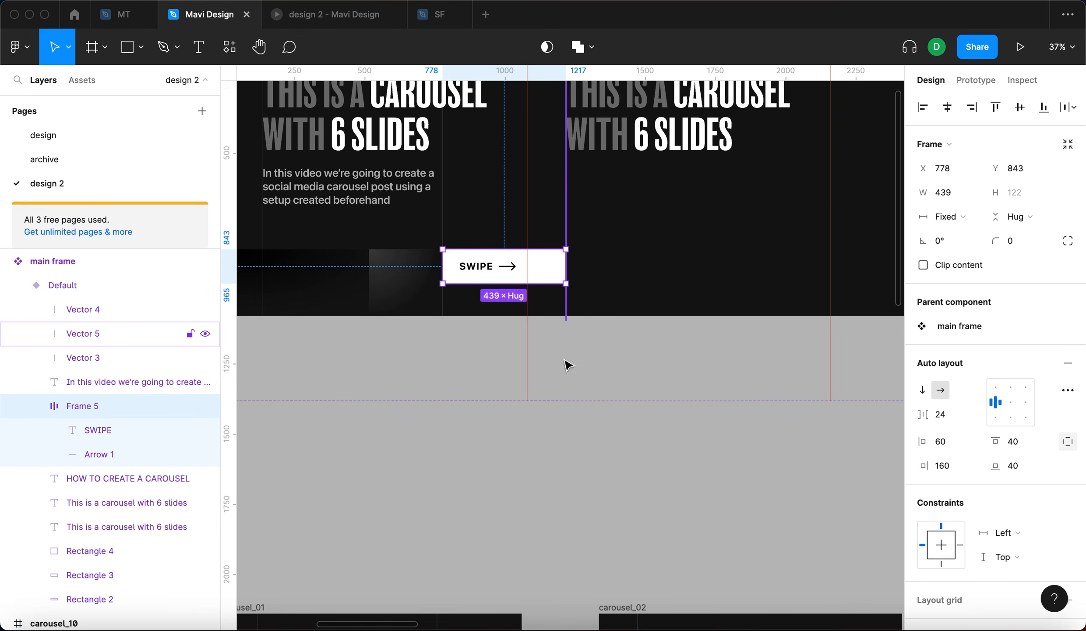
click(597, 456)
- Set the duplicated headline's font size to 122
scroll(644, 572, up, 5)
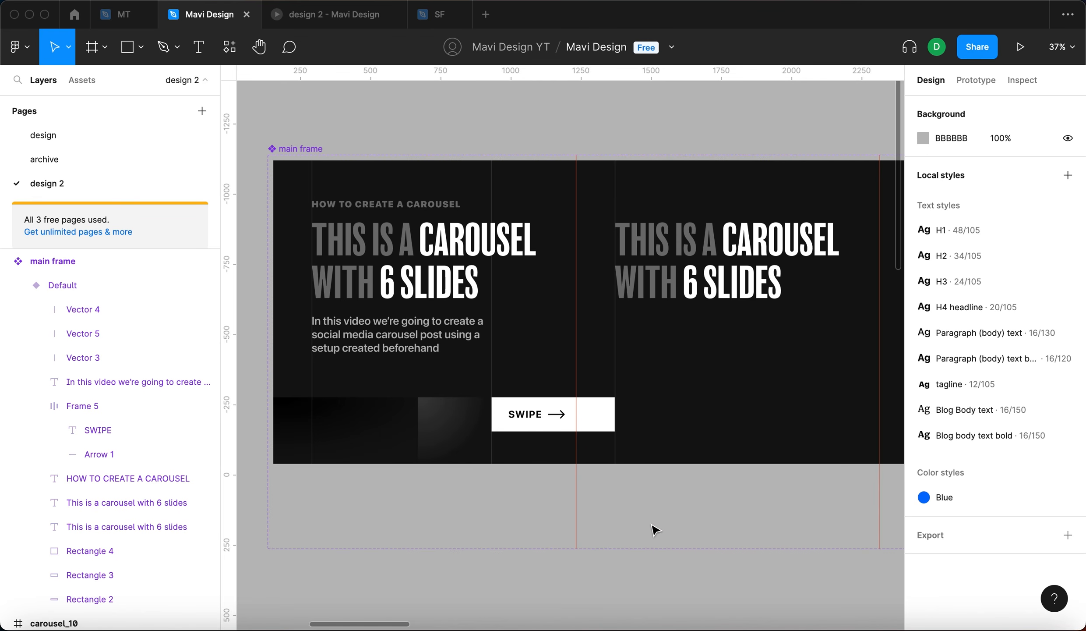
click(657, 268)
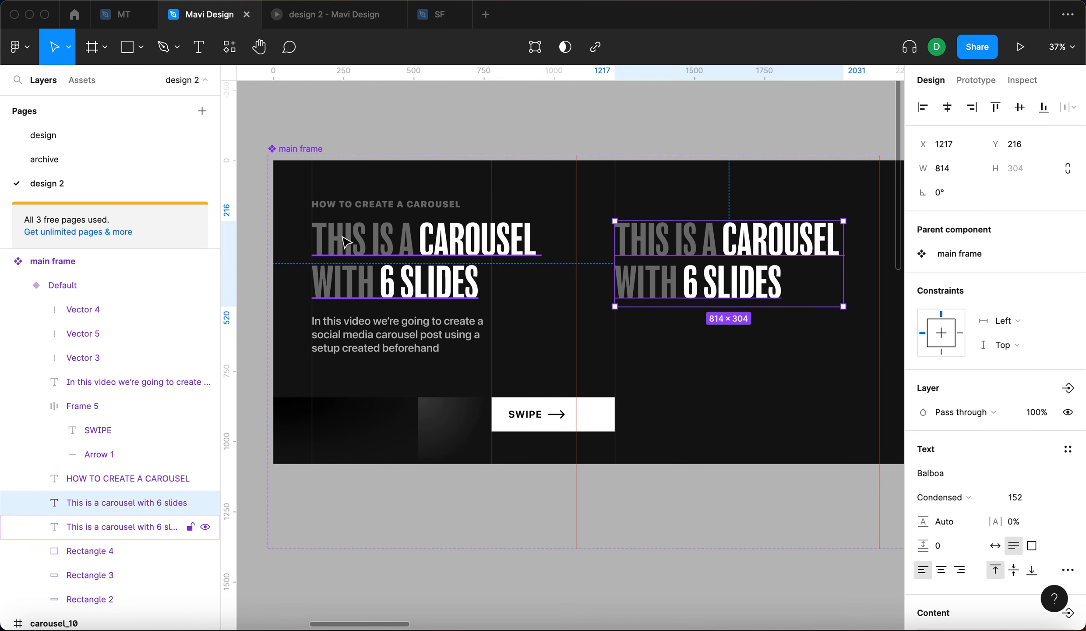
click(385, 253)
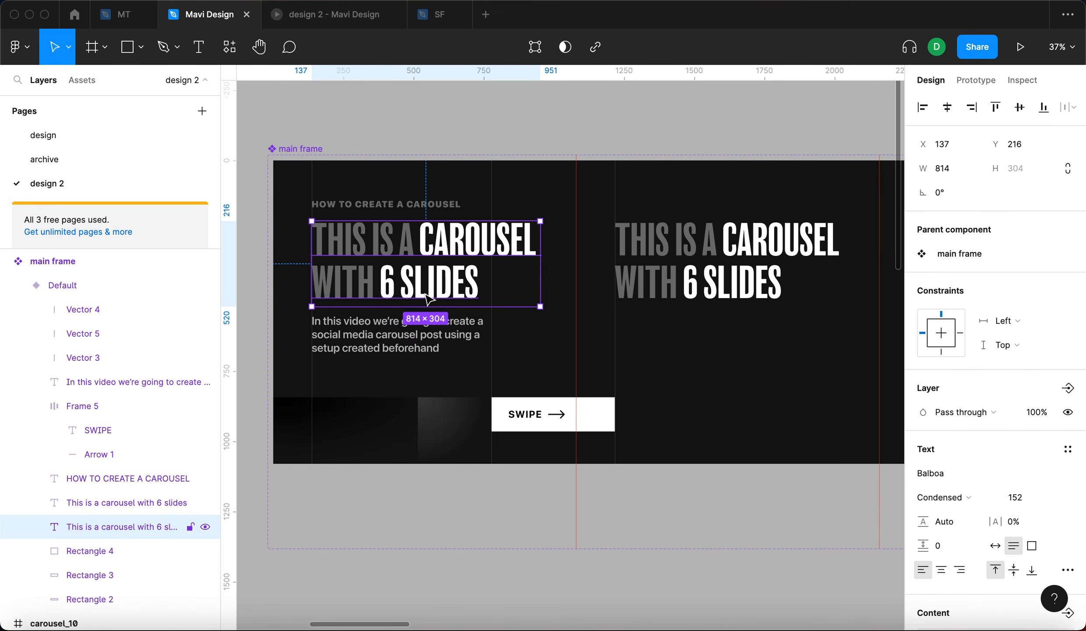
click(738, 254)
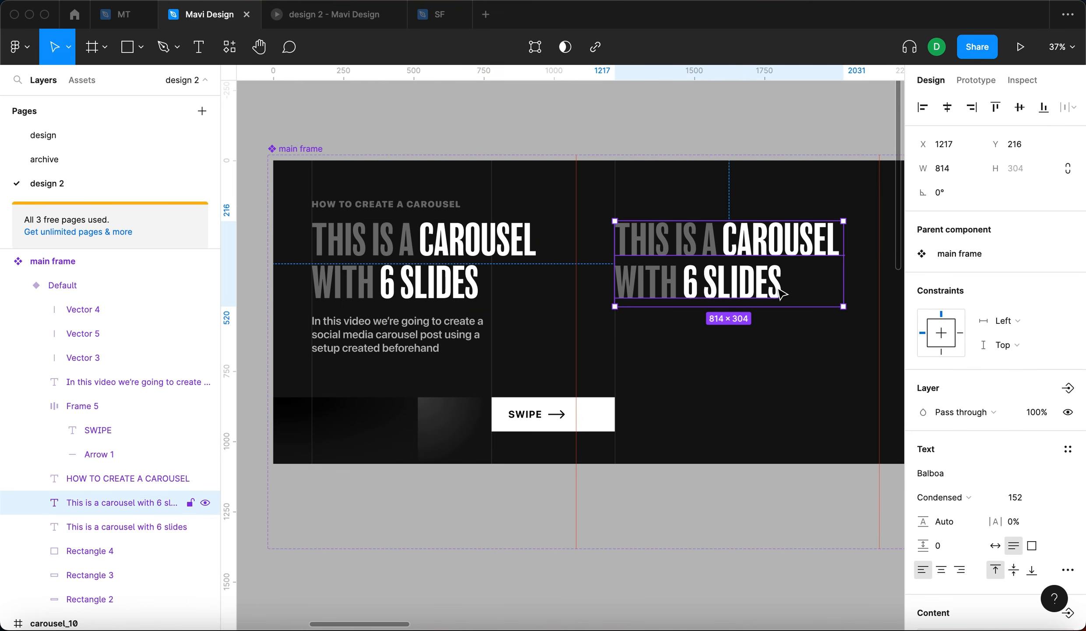
click(1013, 494)
key(shift+Down)
key(shift+Down)
key(shift+Down)
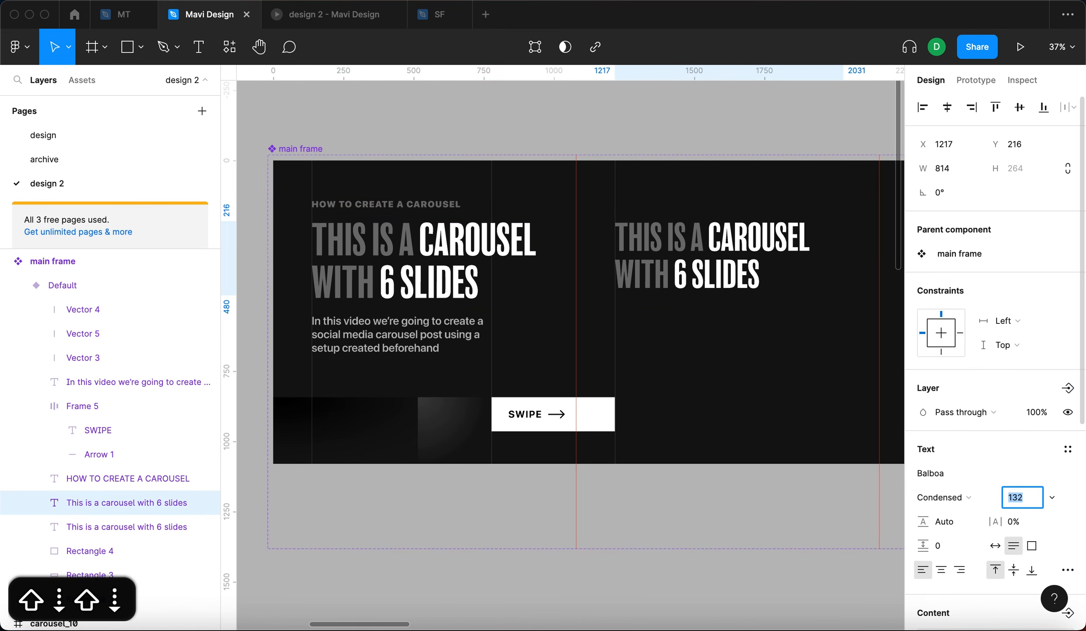
key(Return)
- Replace the duplicated headline's text with "Create multi-slide visual elements"
double_click(660, 284)
text(C)
key(BackSpace)
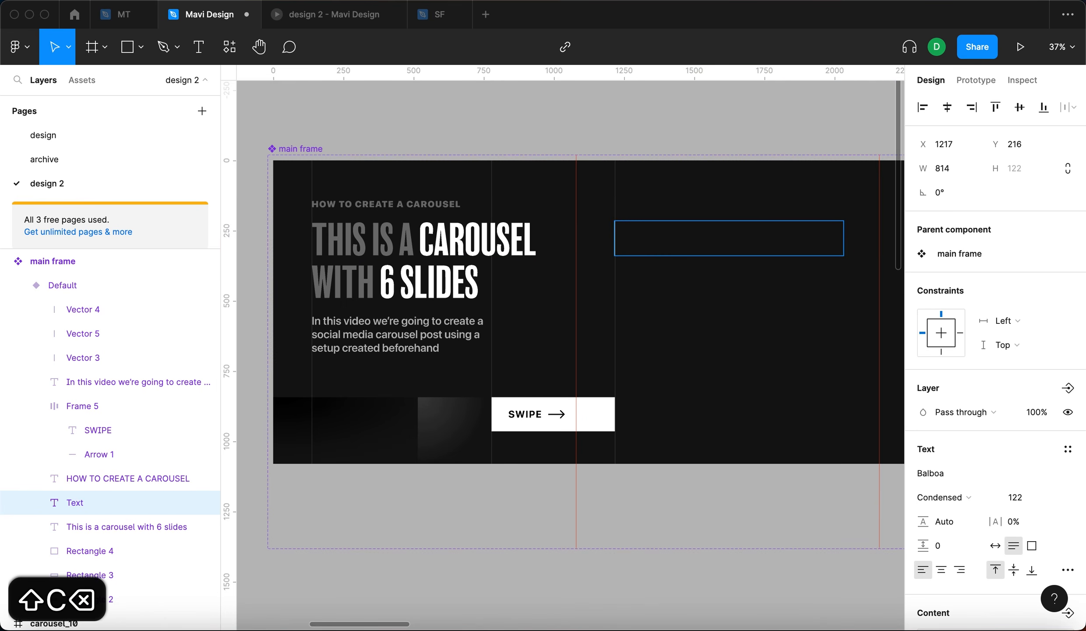
text(Create mul)
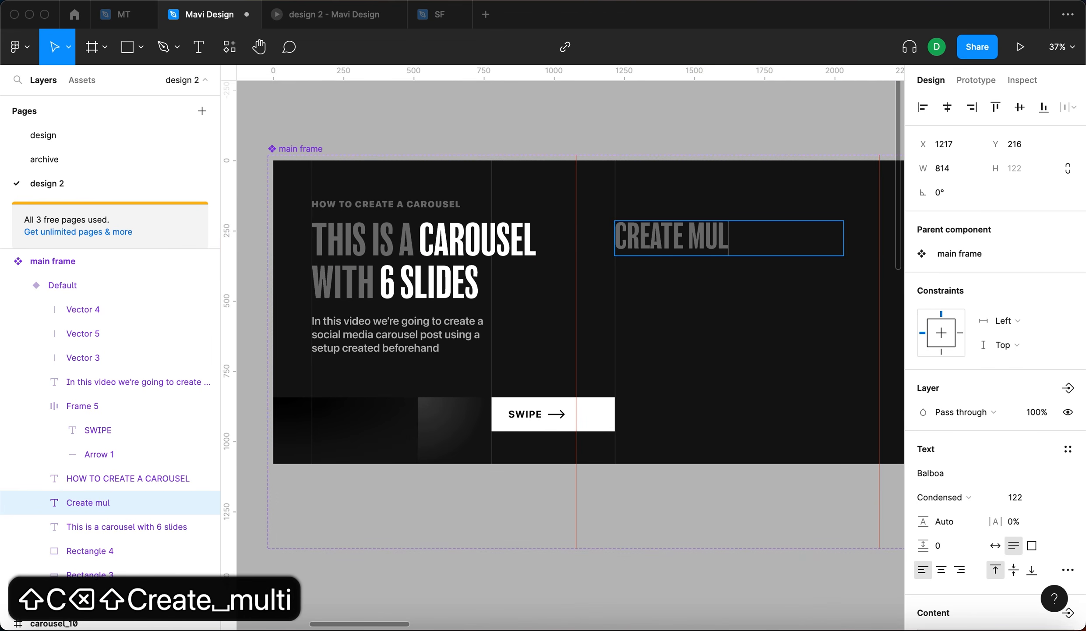
text(ti/)
key(BackSpace)
text(-slide objects)
key(shift+super+Left)
text(visual )
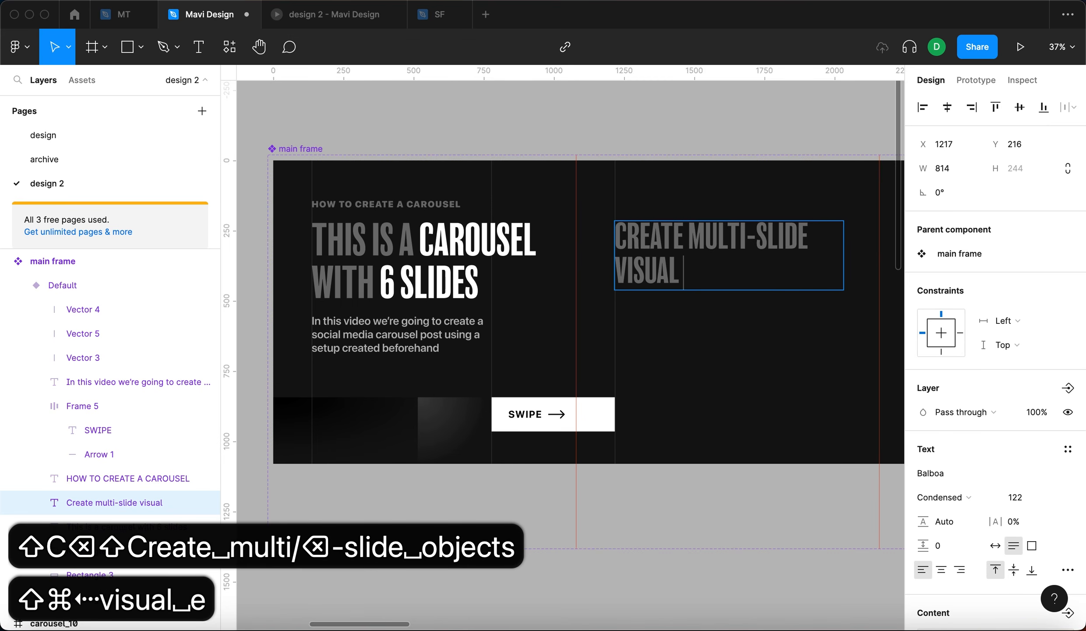
text(elements)
- Set the fill opacity of the words MULTI-SLIDE in the new headline to 80%
drag(689, 239, 813, 238)
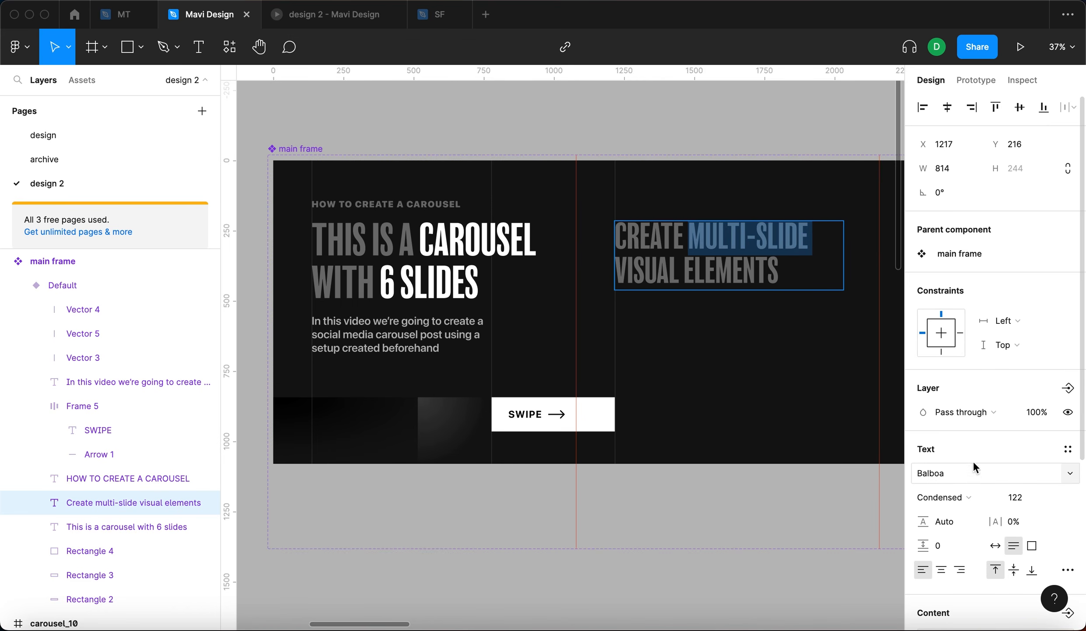
scroll(974, 467, down, 2)
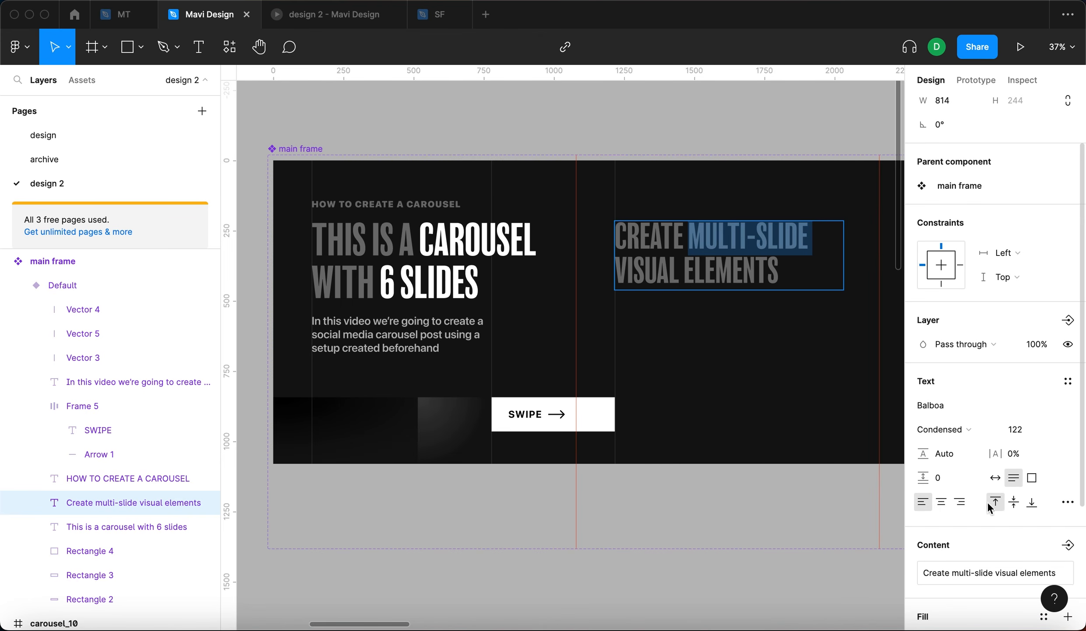
scroll(1013, 553, down, 2)
click(1000, 568)
key(shift+Up)
key(shift+Up)
key(shift+Up)
key(shift+Up)
key(shift+Up)
key(shift+Up)
key(shift+Up)
key(shift+Up)
key(shift+Up)
key(shift+Up)
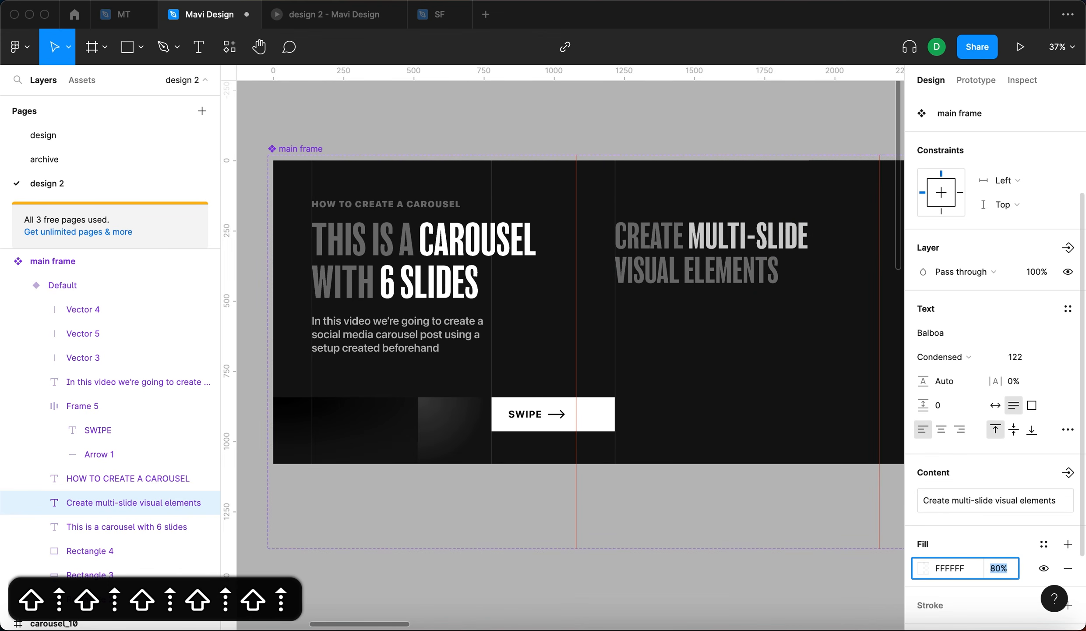
key(Return)
key(Escape)
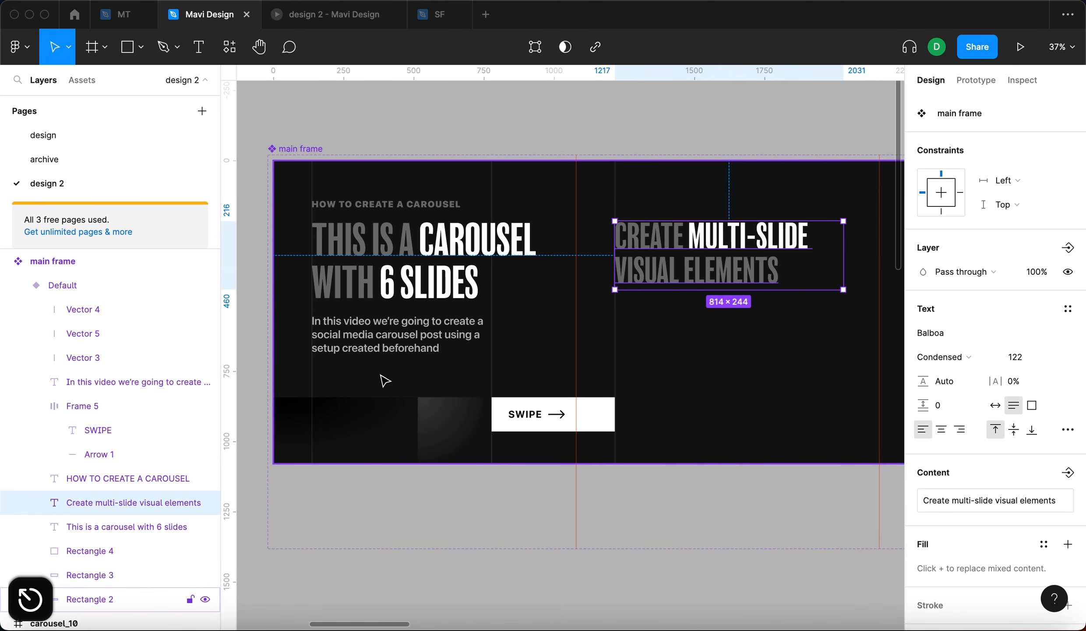
- Duplicate the body paragraph onto the second slide beneath the new headline
click(354, 347)
drag(354, 346, 660, 347)
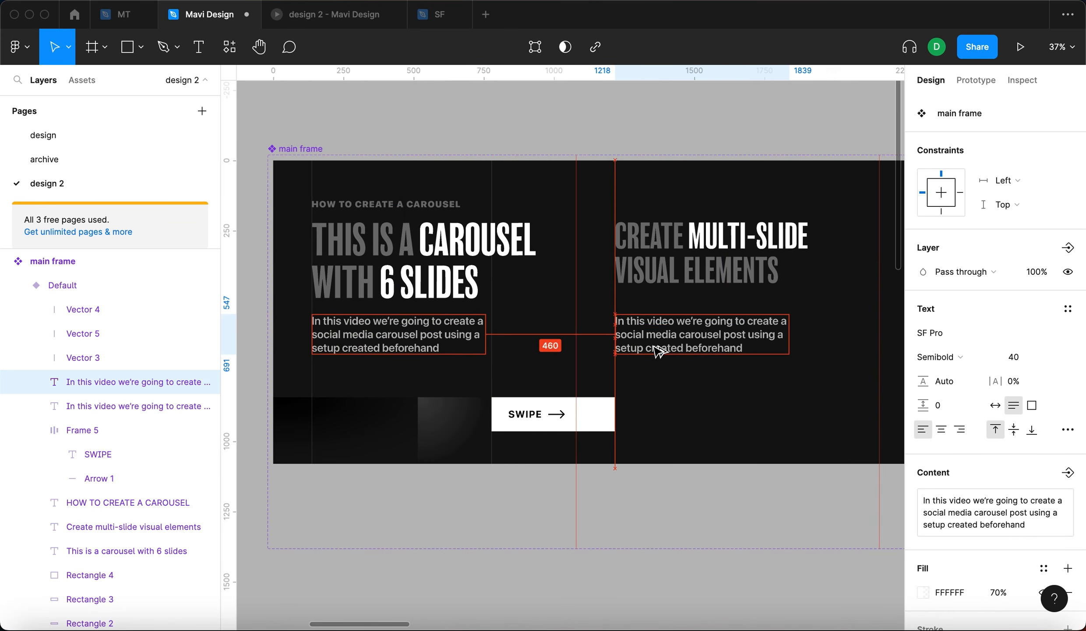
- Replace the duplicated paragraph's text with "Using elements that go across multiple slides will help you design carousels that are engaging"
click(710, 124)
double_click(703, 330)
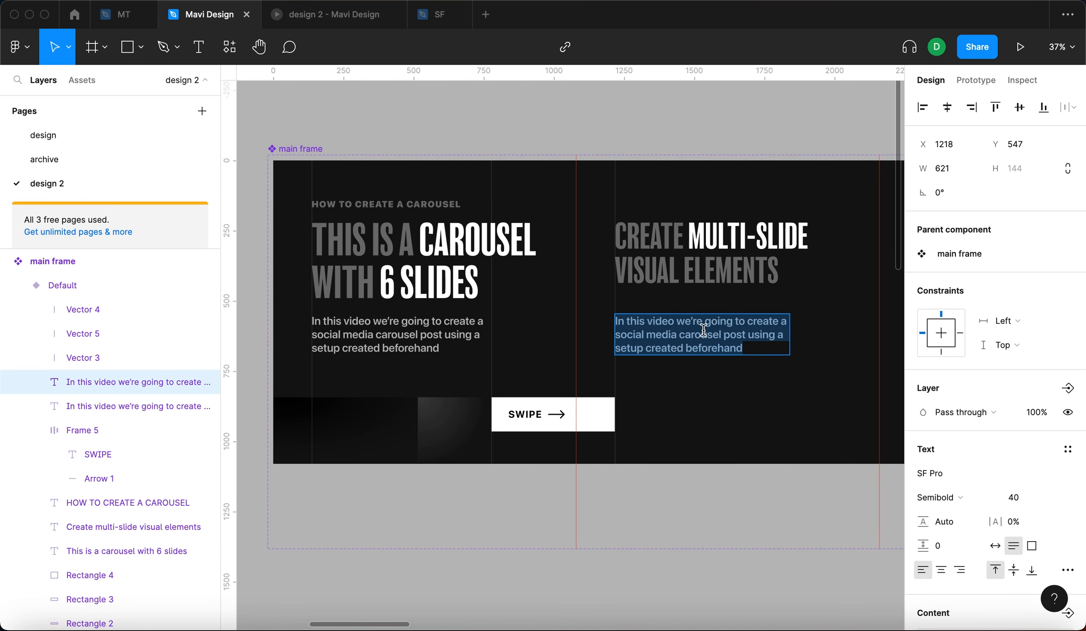
text(Using e)
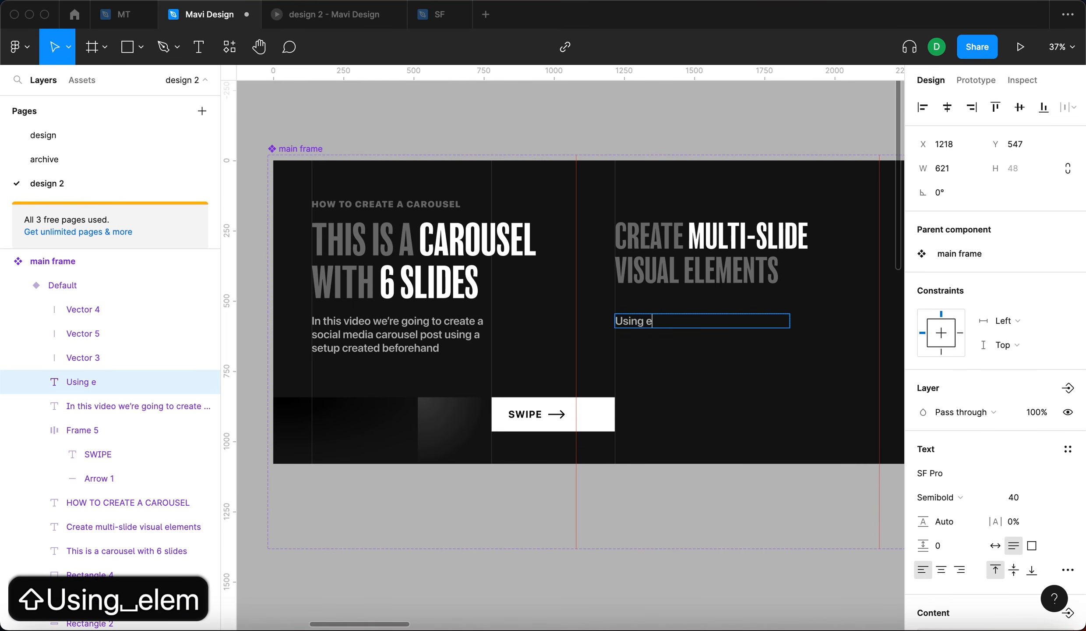
text(lements that go acr)
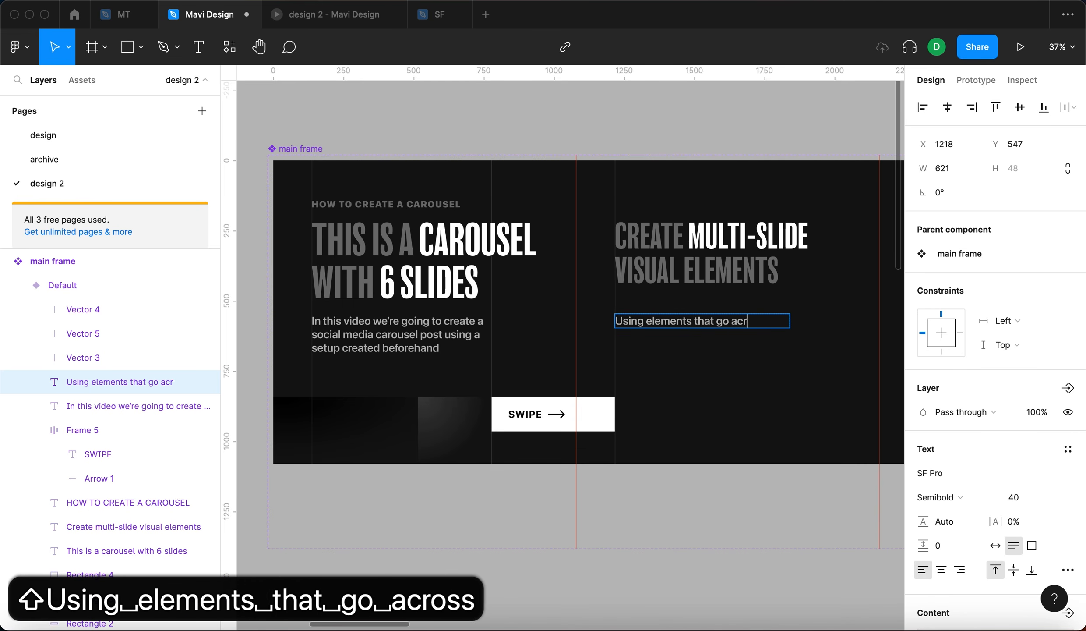
text(oss multiple slides will help zou)
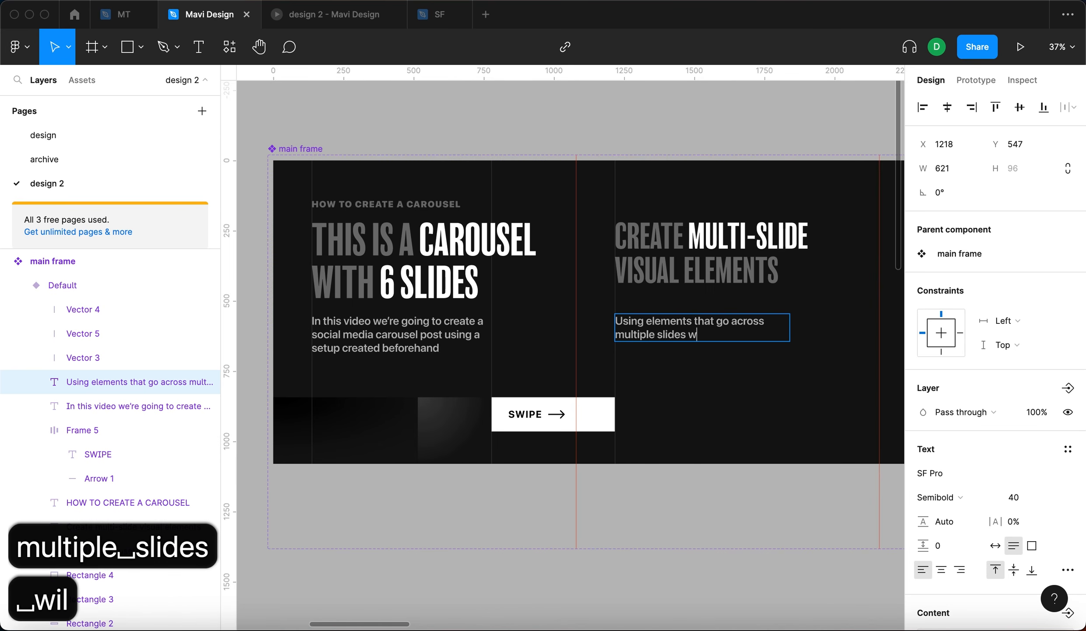
key(BackSpace)
key(BackSpace)
text(you)
key(BackSpace)
key(BackSpace)
key(BackSpace)
key(BackSpace)
text(you design carousels tha)
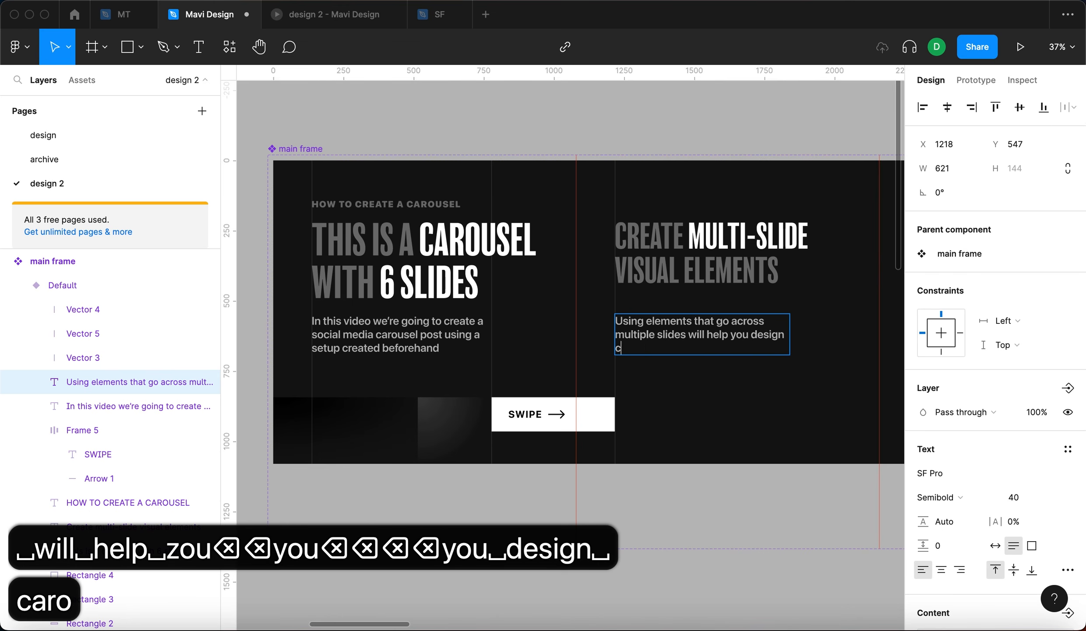
text(t are engaging)
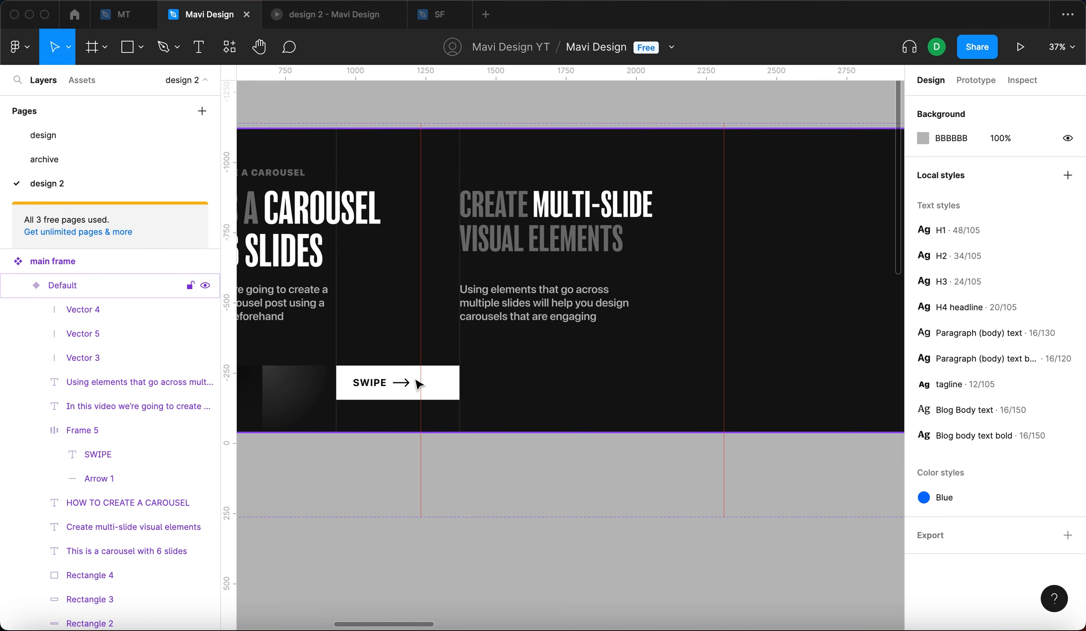
- Duplicate the whole SWIPE button onto the second slide
click(406, 381)
double_click(406, 382)
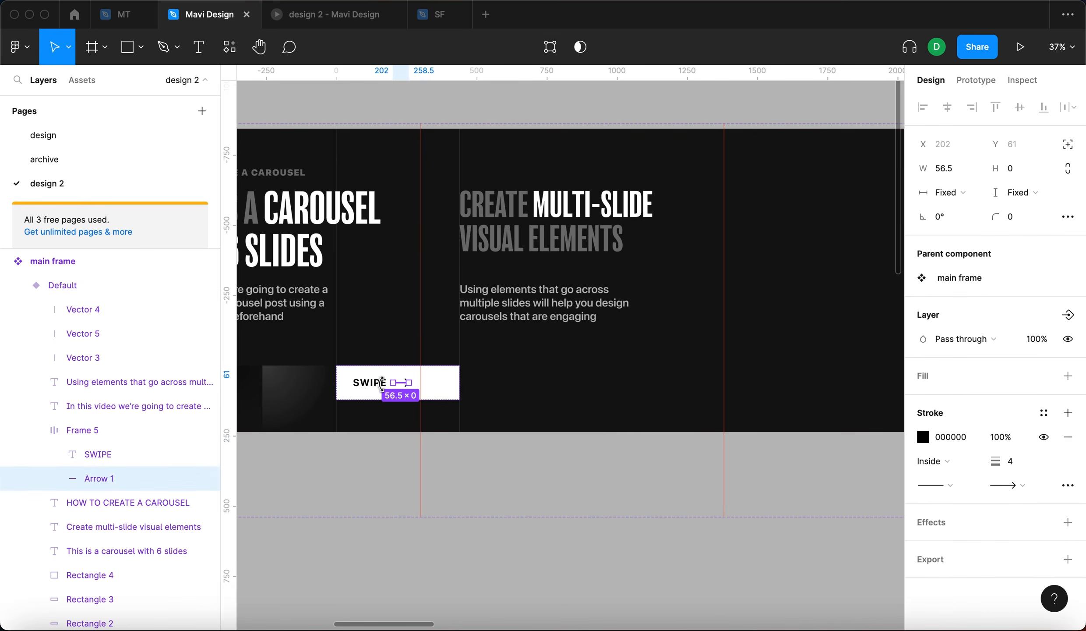
key(shift+Return)
drag(375, 388, 604, 391)
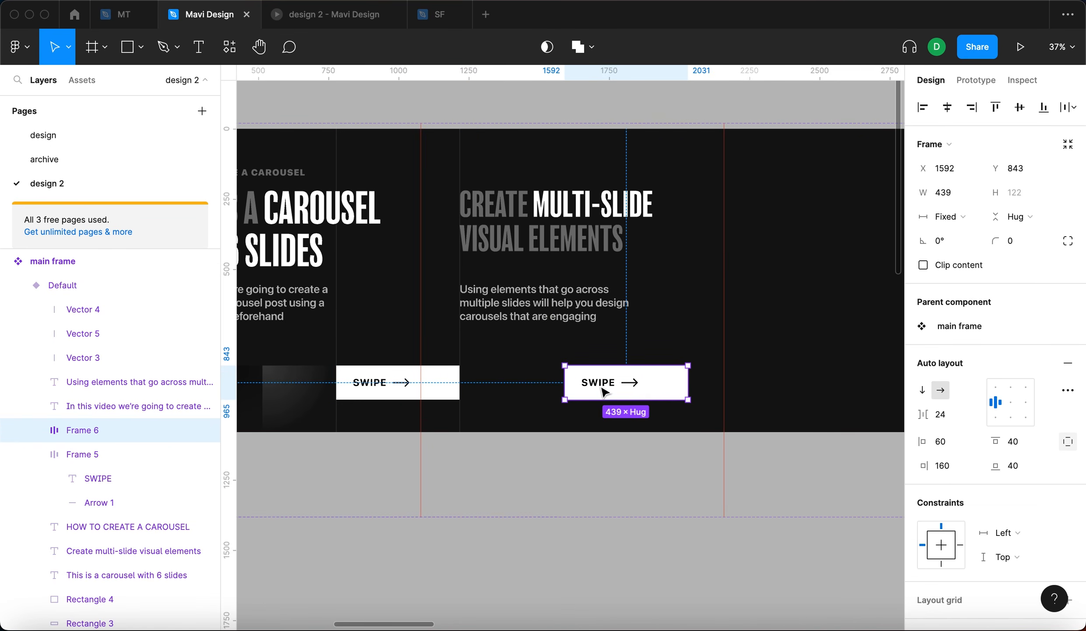
- Delete the SWIPE label from the duplicated button and set its height back to 122 px
double_click(602, 388)
key(BackSpace)
scroll(624, 377, up, 5)
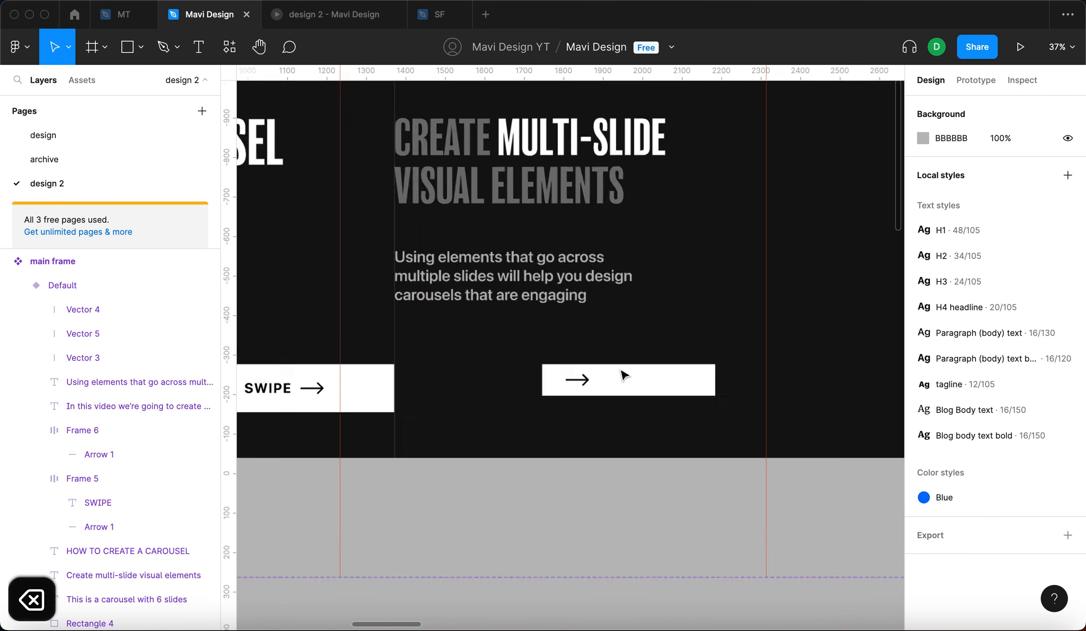
click(615, 388)
drag(614, 401, 614, 422)
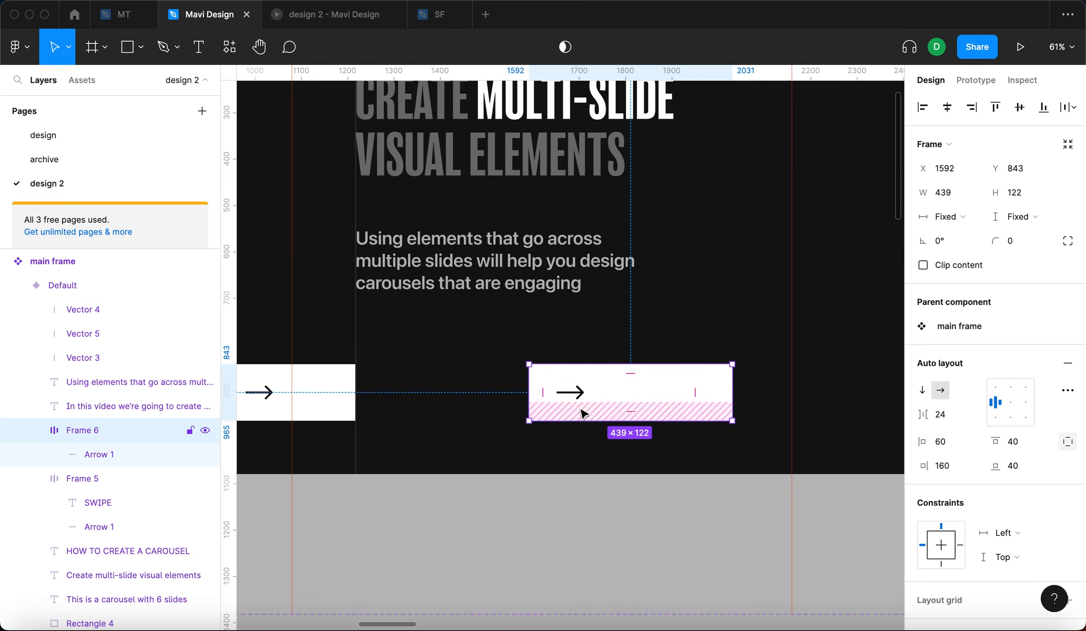
- Move the arrow-only button right, then shift its X position by +137
scroll(581, 411, down, 5)
click(461, 396)
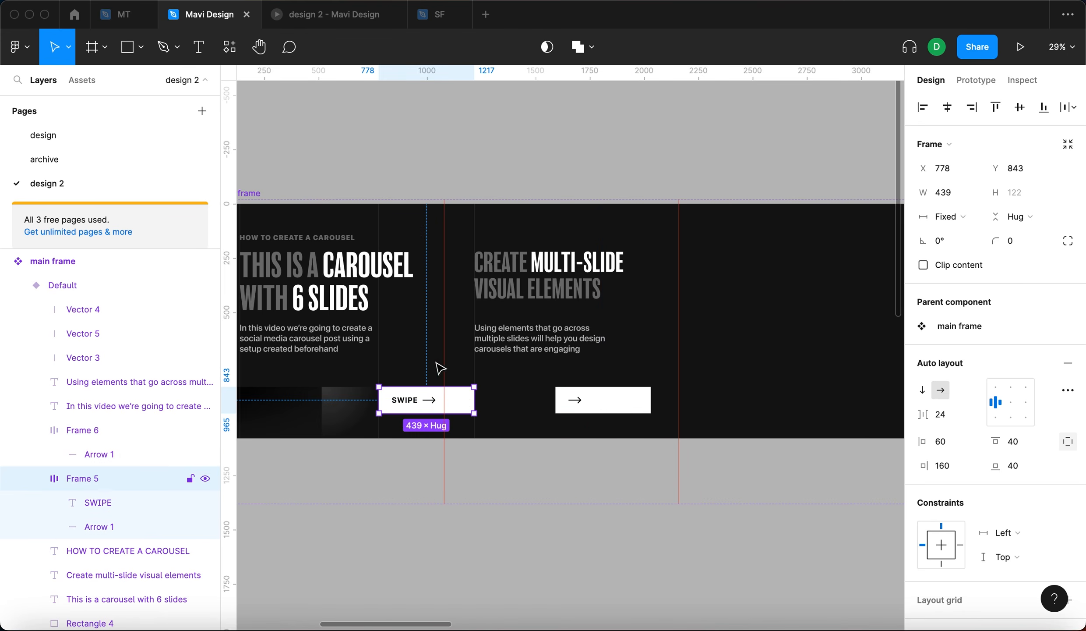
click(604, 405)
drag(604, 404, 632, 405)
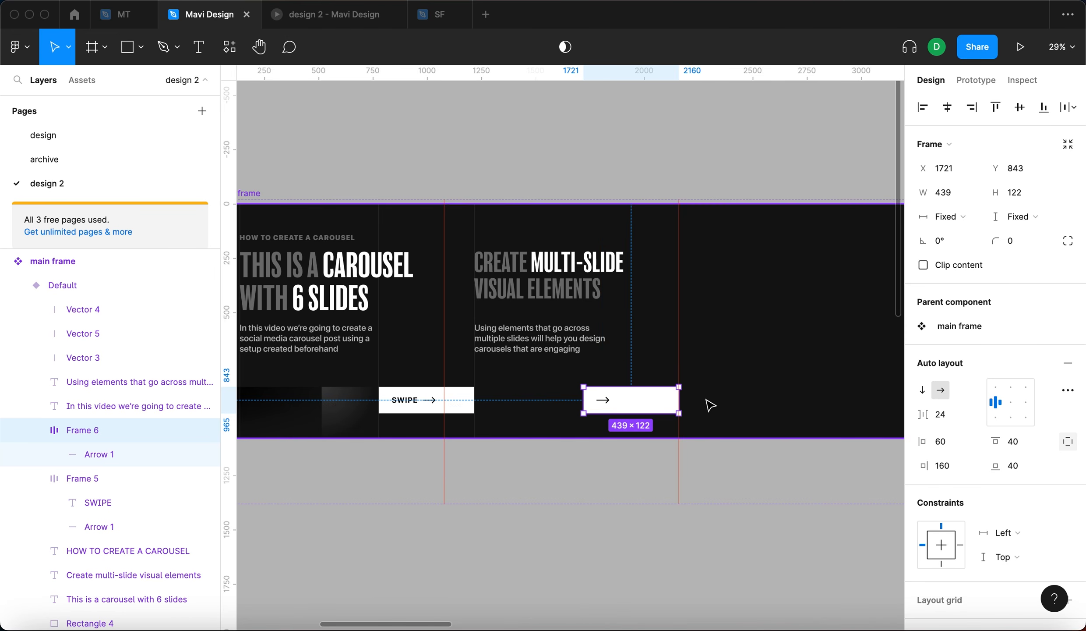
scroll(708, 406, up, 3)
click(958, 168)
text(+)
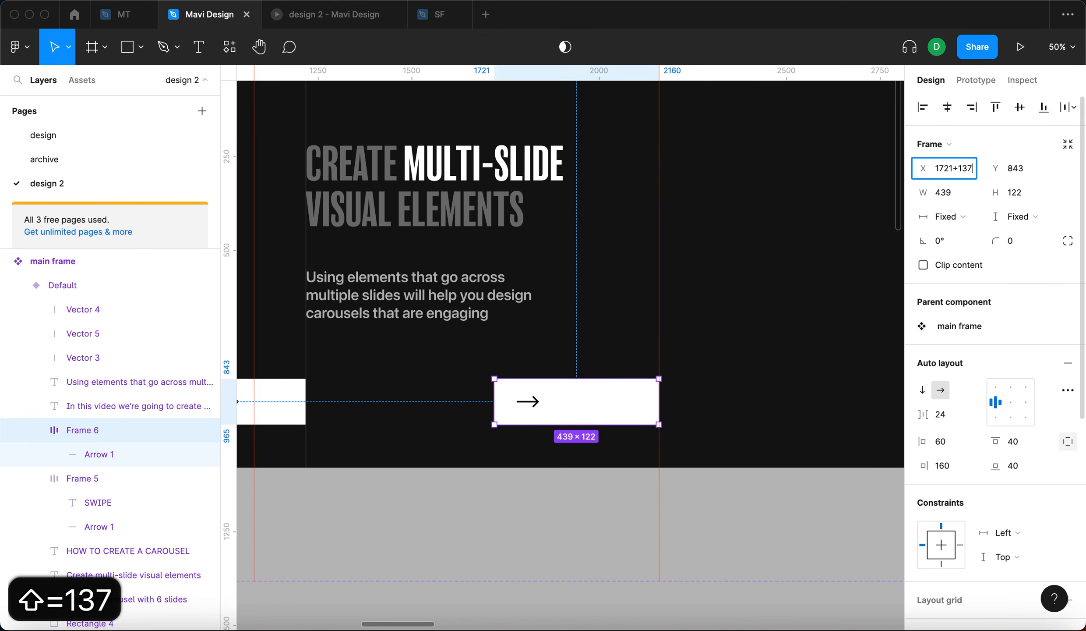
text(137)
key(Return)
- Measure the original SWIPE button's distances to the slide guides for comparison with the arrow button
scroll(655, 318, down, 3)
click(466, 368)
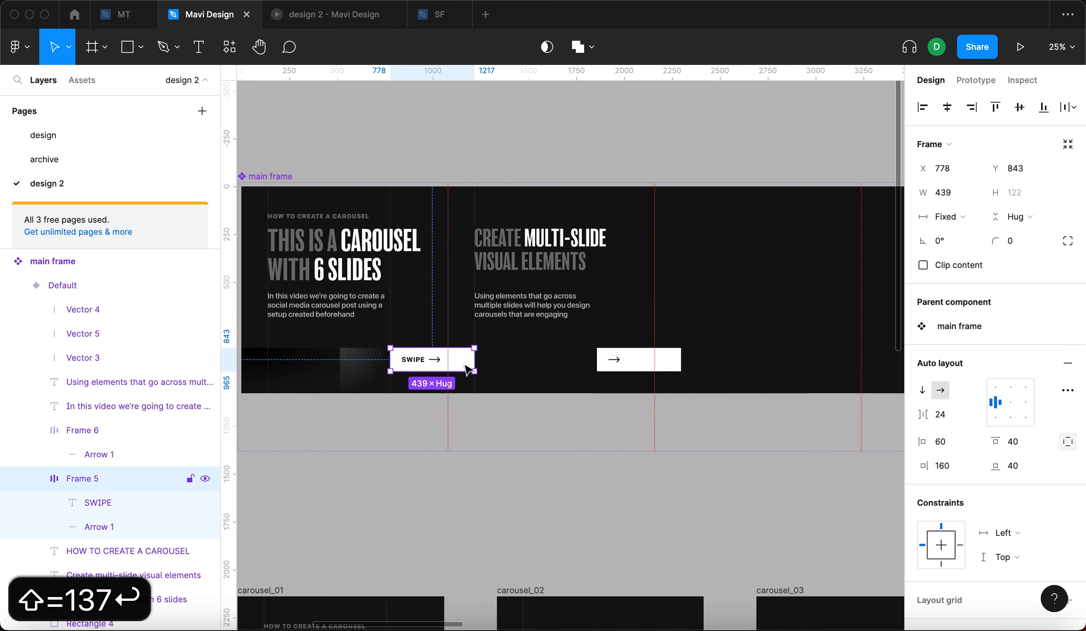
scroll(467, 368, up, 2)
key(alt)
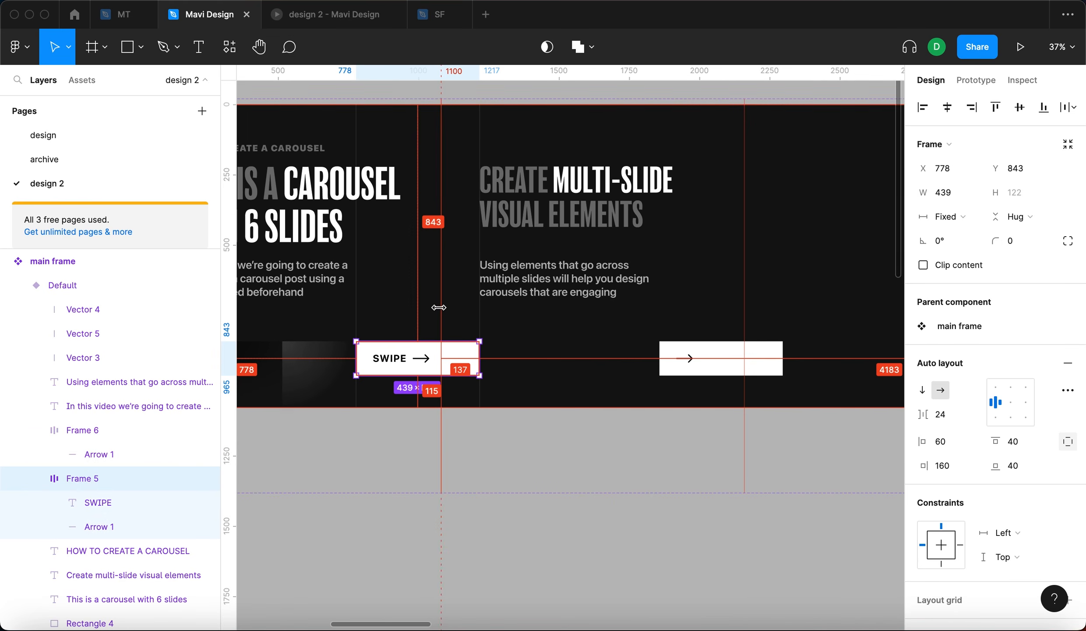
click(757, 357)
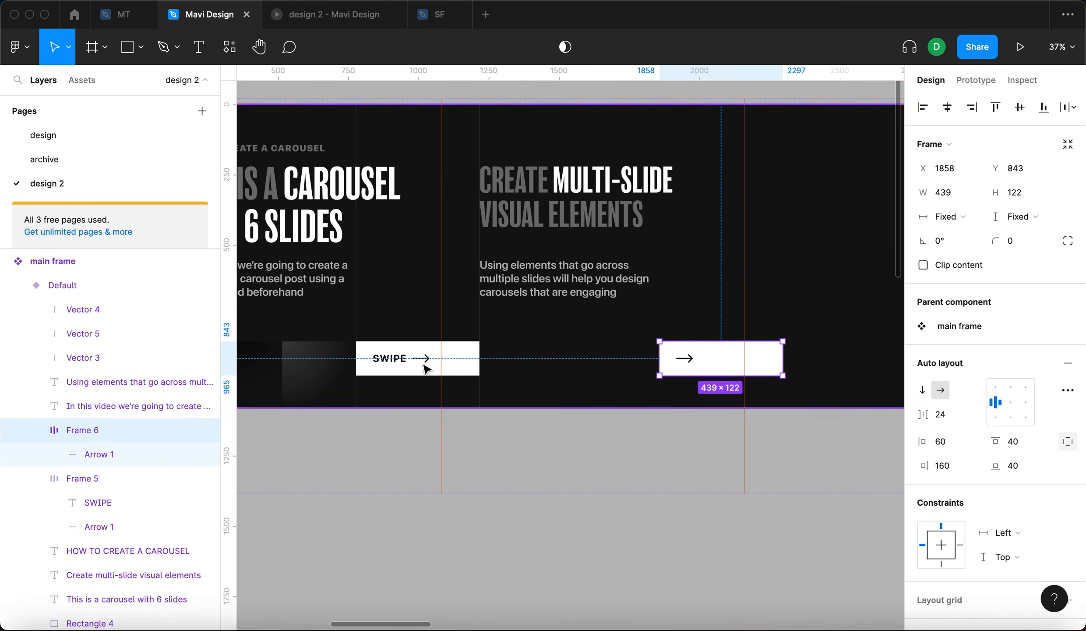
scroll(688, 395, up, 3)
drag(613, 315, 694, 320)
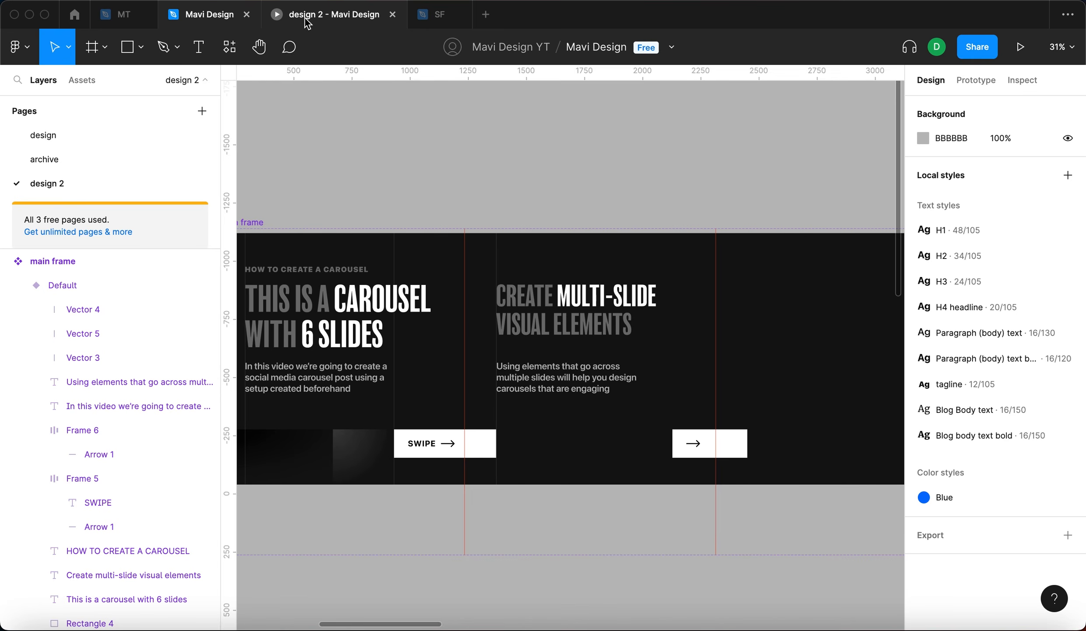
- Switch to the prototype preview and swipe back and forth between the first and second slides
click(306, 16)
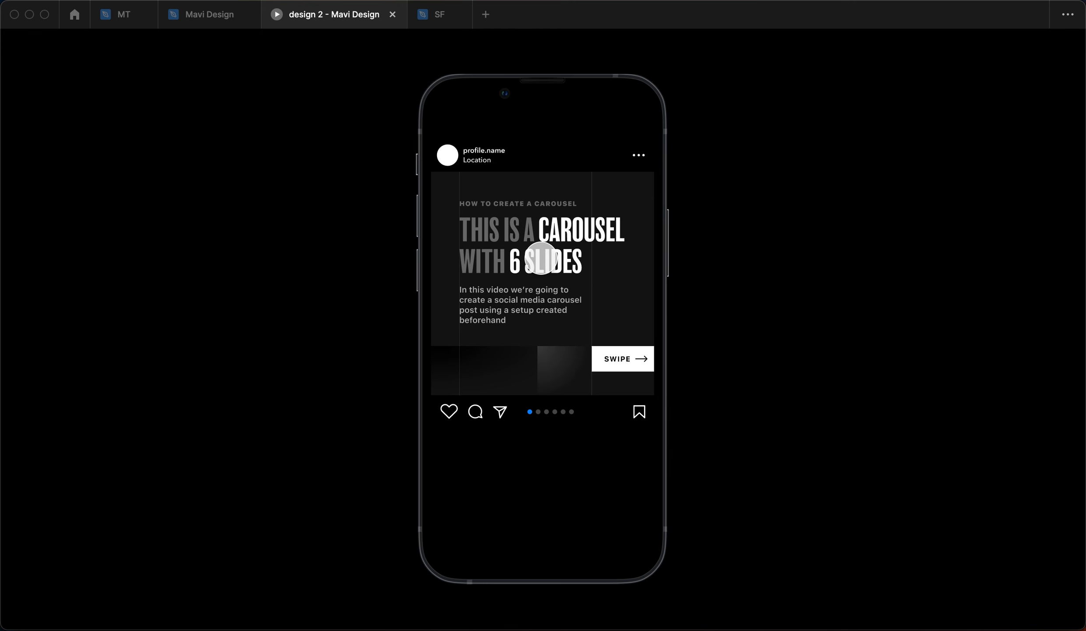
drag(622, 341, 427, 345)
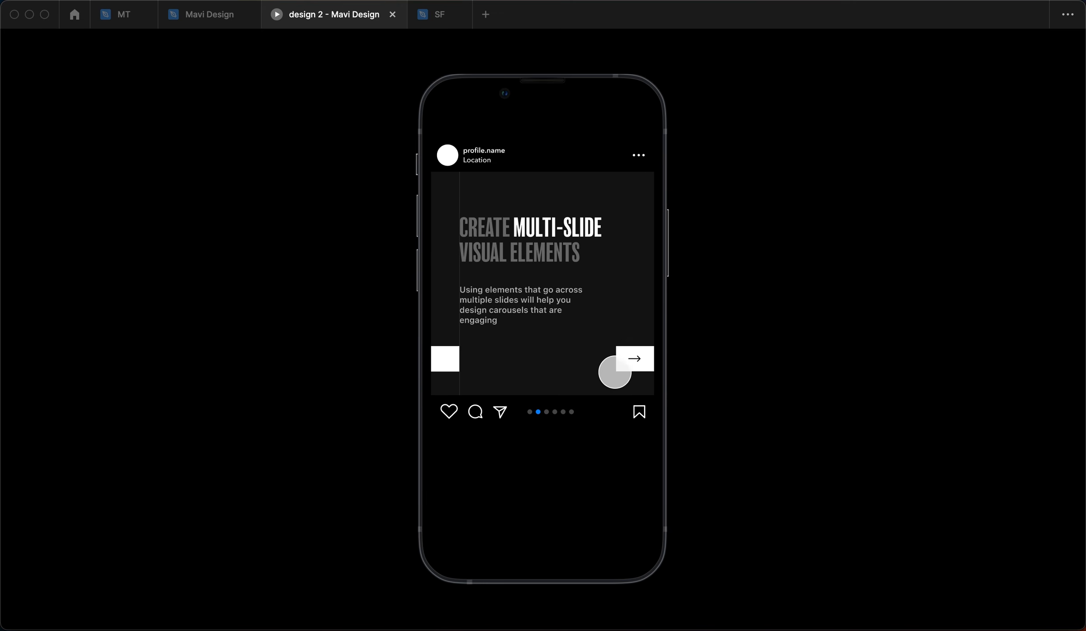
drag(563, 301, 732, 311)
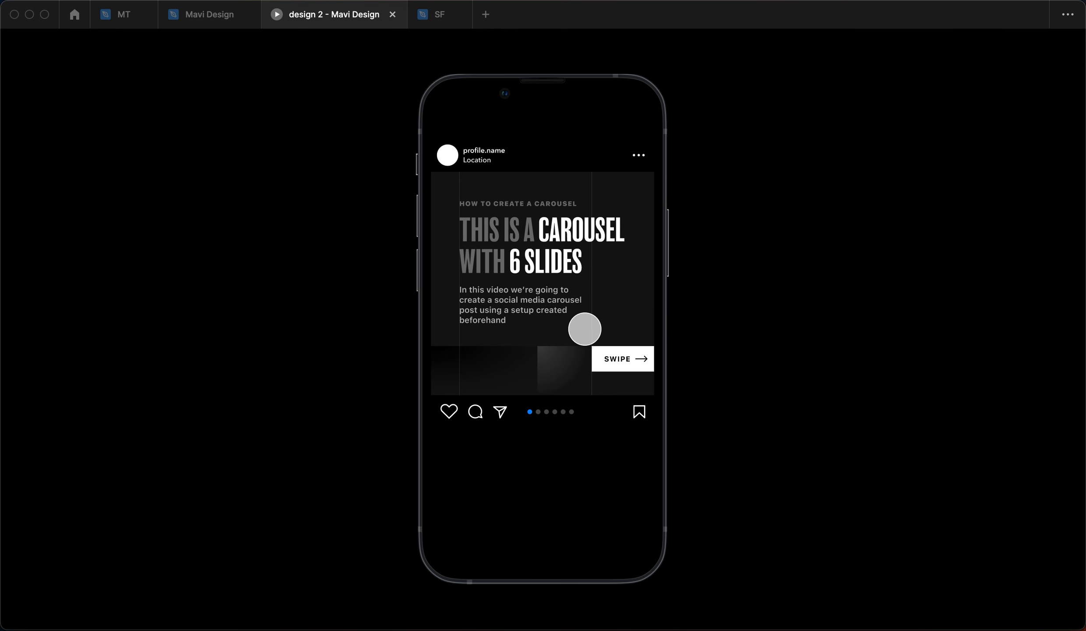
drag(572, 335, 432, 363)
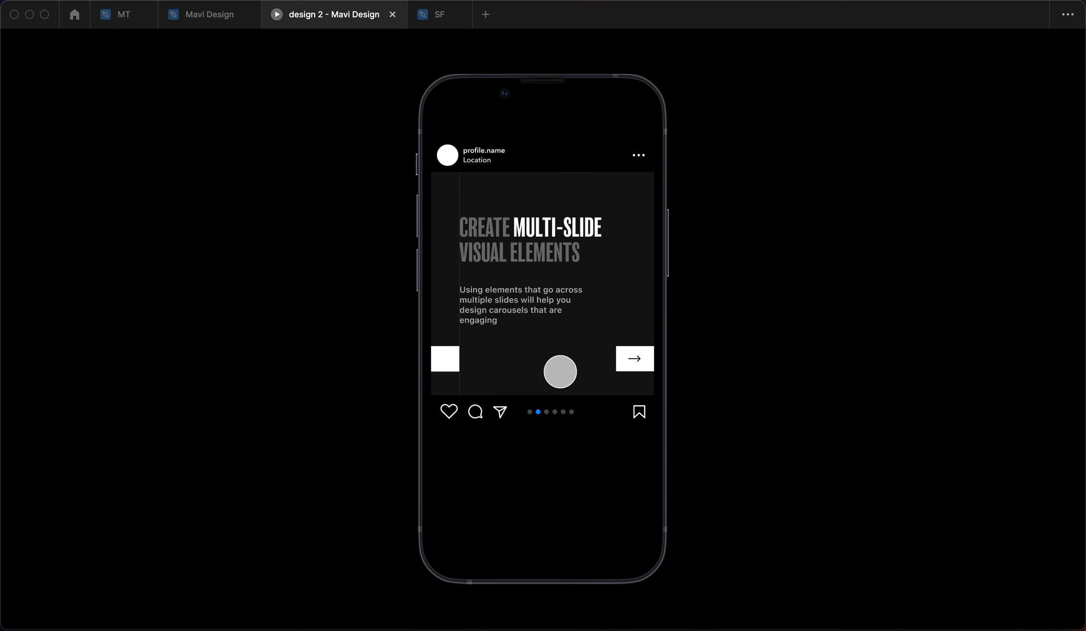
drag(622, 348, 329, 312)
drag(576, 356, 710, 338)
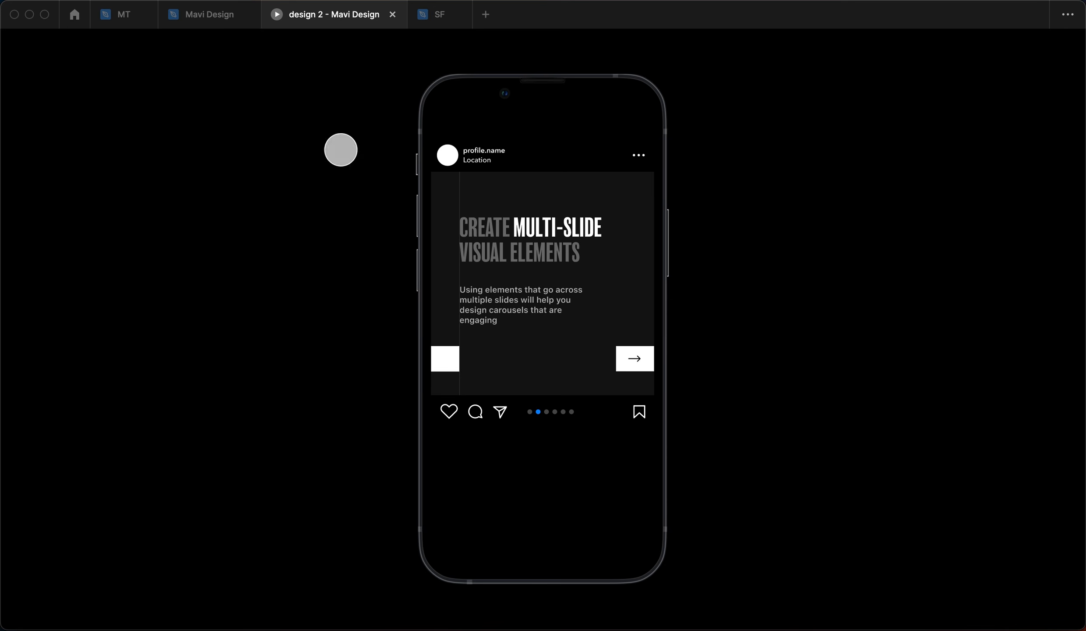
- Return to the design file and duplicate a vertical guide line to X 1975 at the arrow button's edge
click(218, 18)
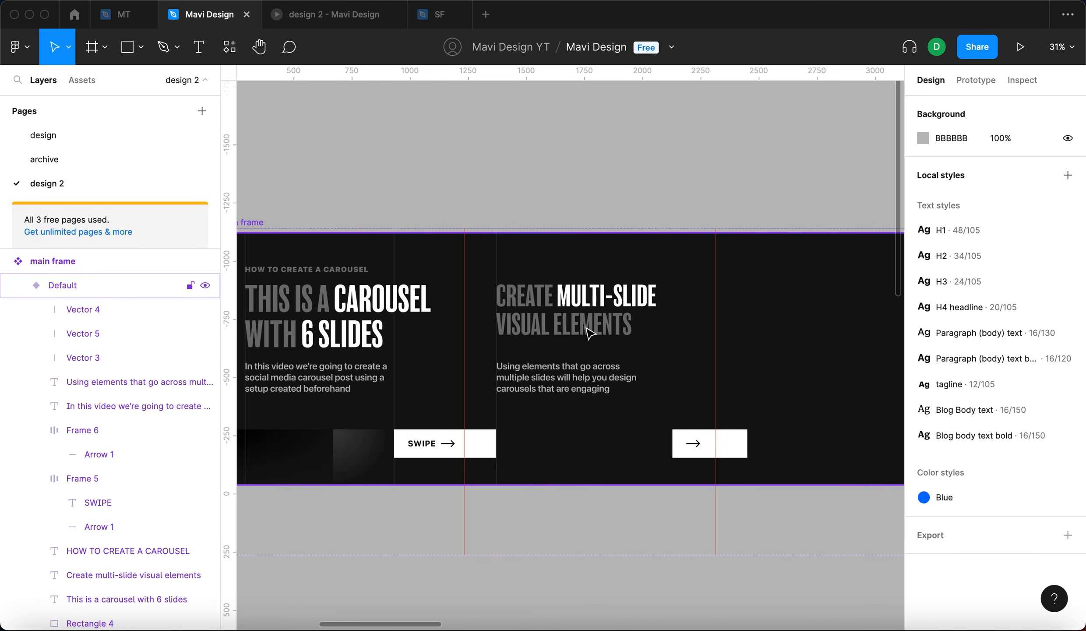
click(395, 412)
drag(399, 410, 677, 396)
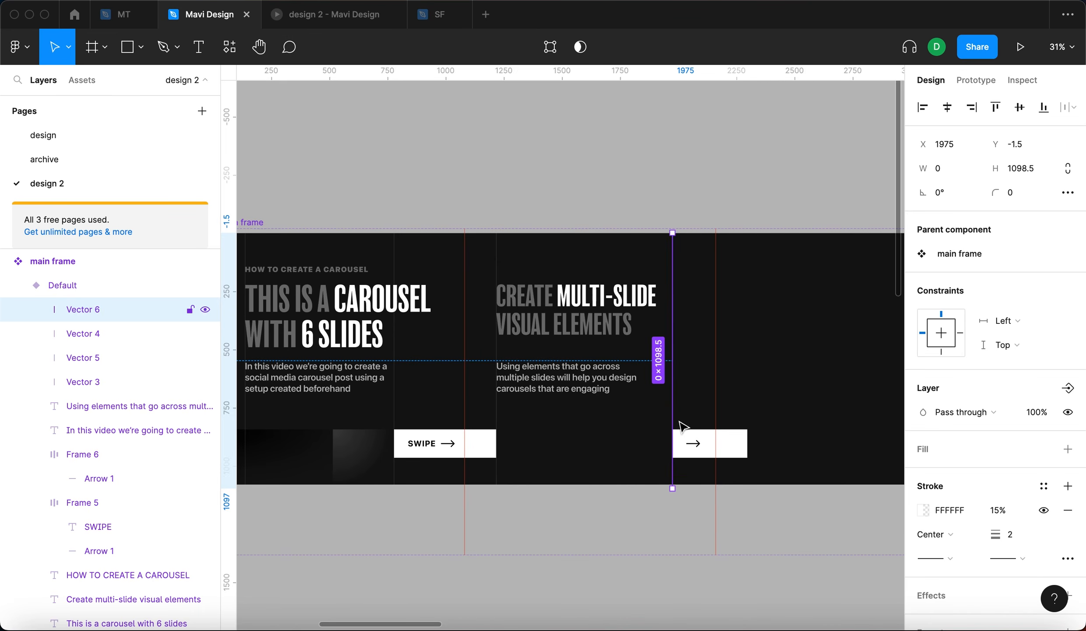
click(681, 519)
- Select the arrow button with its guide line and duplicate the pair onto the following slides
scroll(650, 470, right, 3)
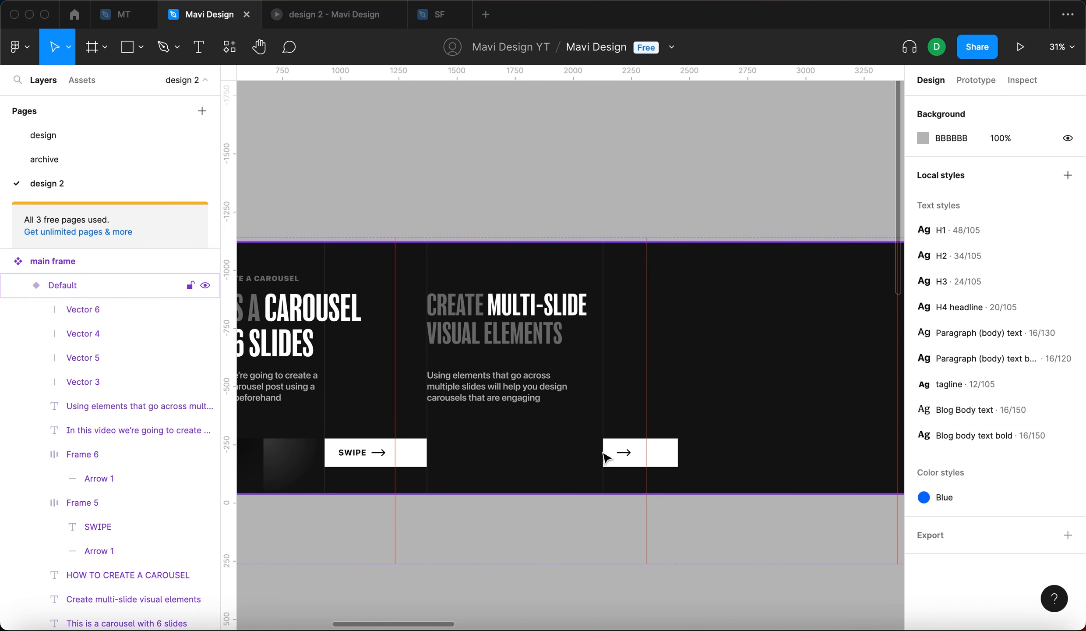
click(631, 167)
scroll(677, 189, down, 5)
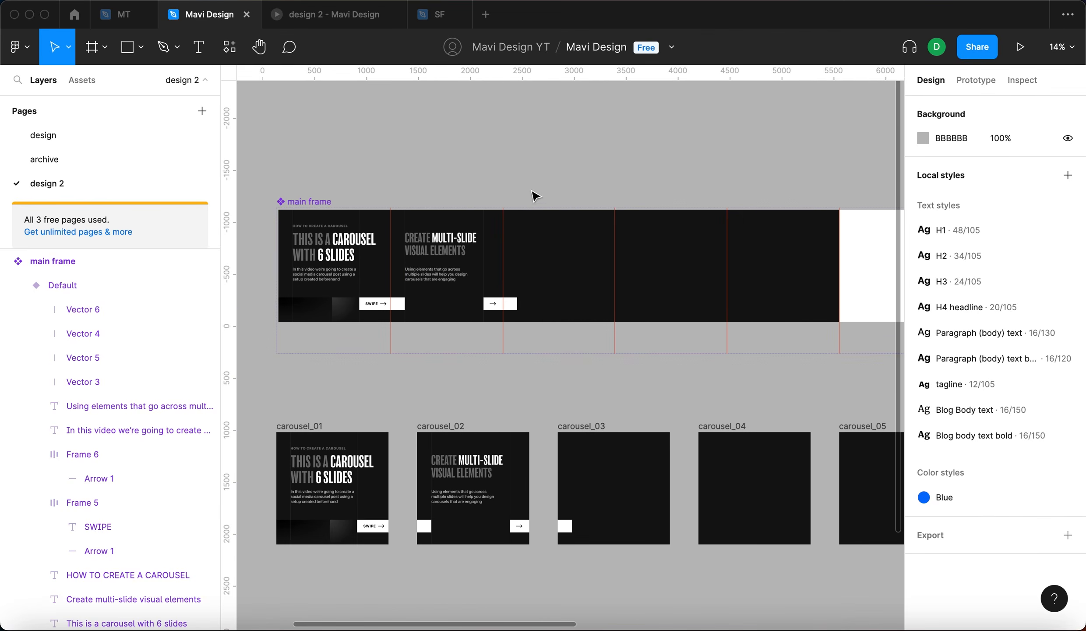
scroll(520, 211, up, 3)
click(482, 349)
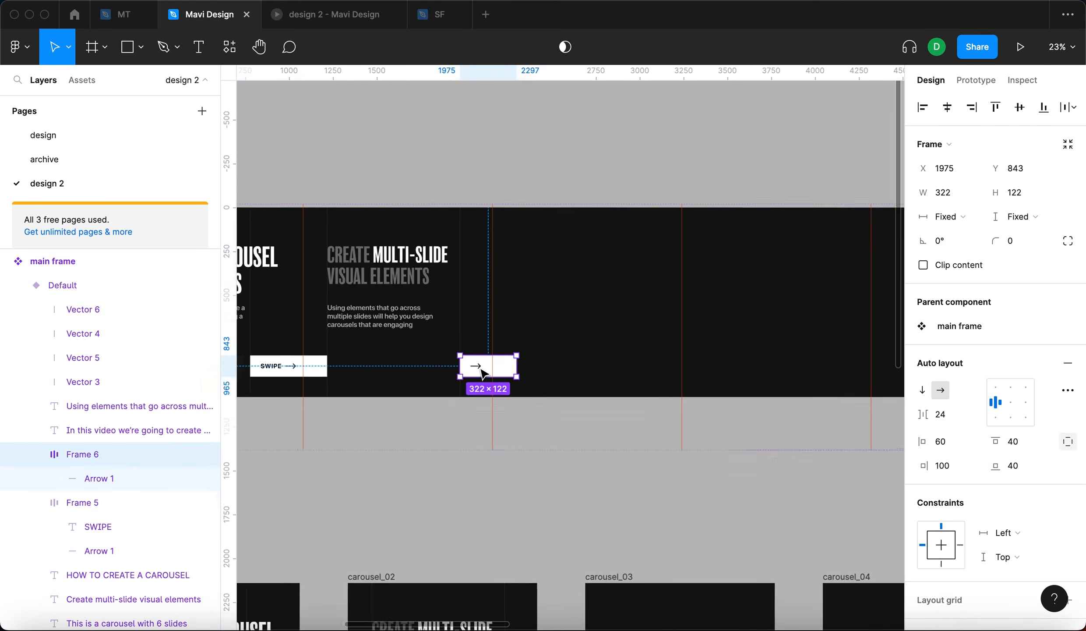
scroll(448, 316, up, 5)
shift+click(436, 307)
scroll(420, 318, down, 5)
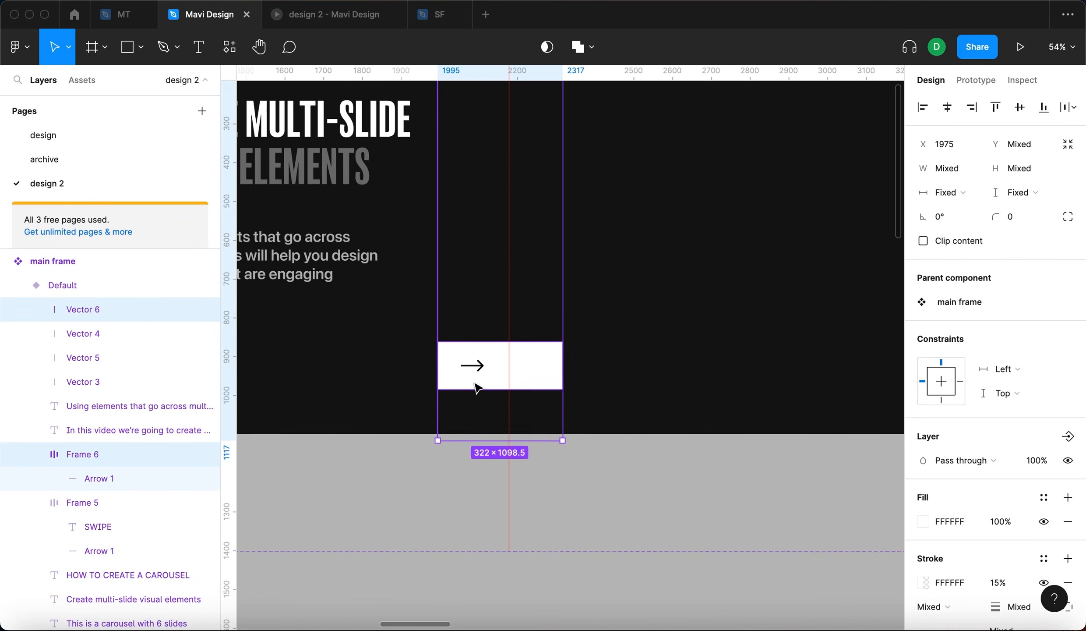
alt+drag(476, 385, 767, 381)
click(603, 338)
shift+click(624, 368)
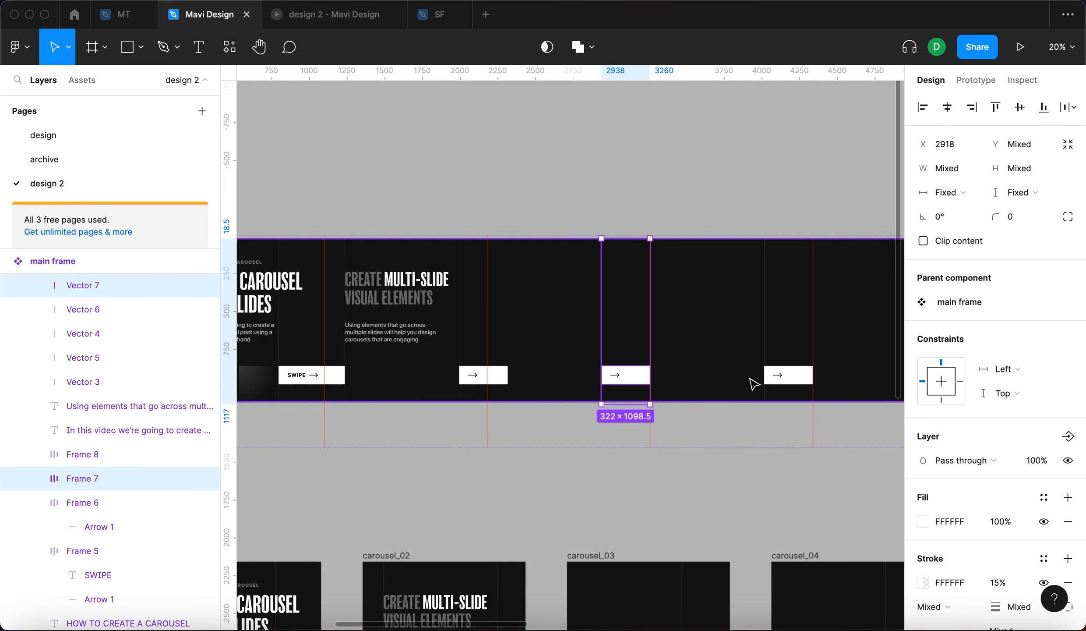
shift+click(782, 380)
shift+click(765, 351)
- Shift the copied guide line and arrow button pairs right by 137 px
scroll(647, 370, up, 5)
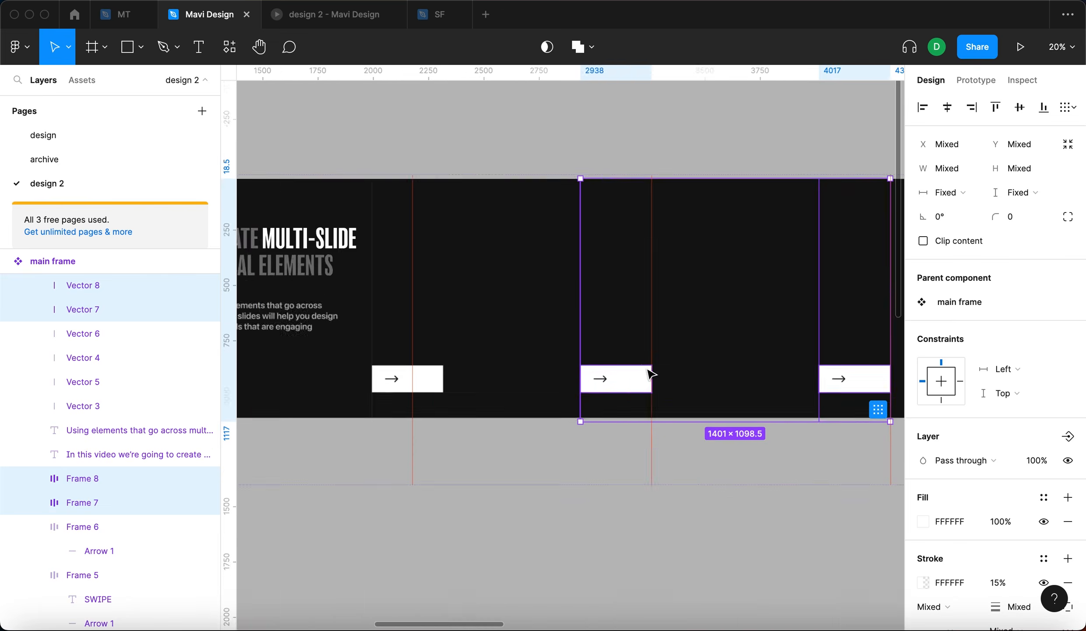
scroll(652, 225, down, 5)
scroll(635, 339, up, 5)
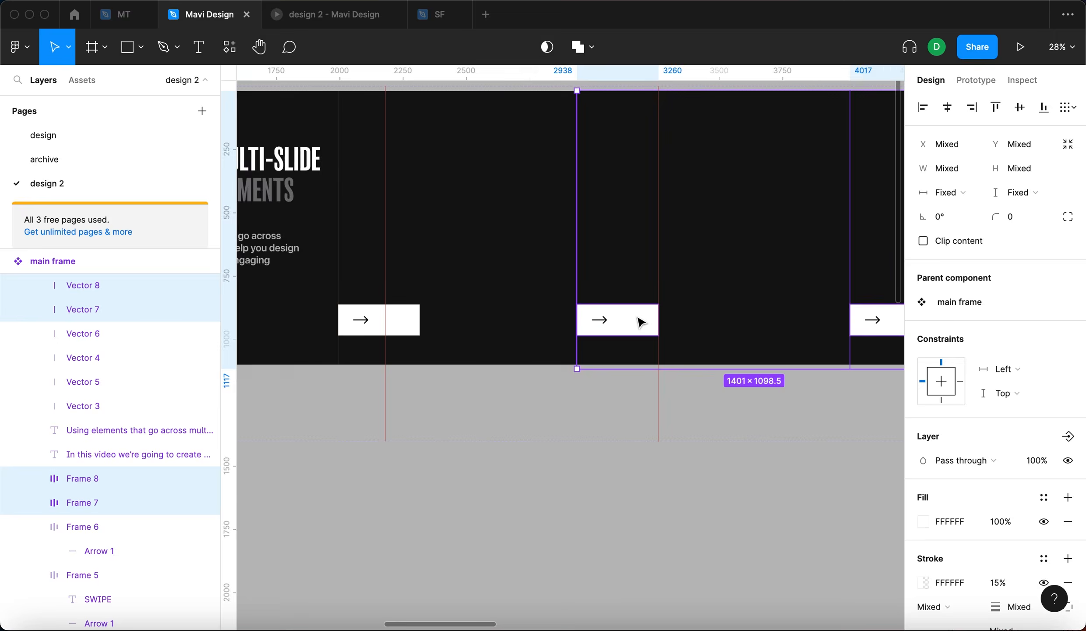
scroll(642, 320, down, 3)
click(952, 144)
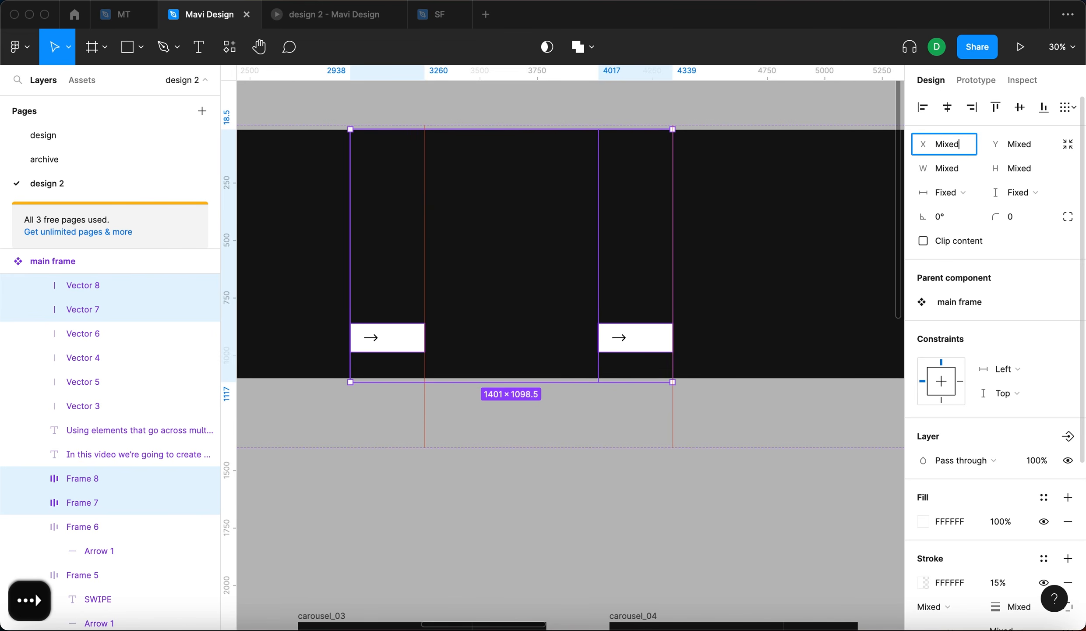
text(+)
text(37)
key(Return)
key(super+z)
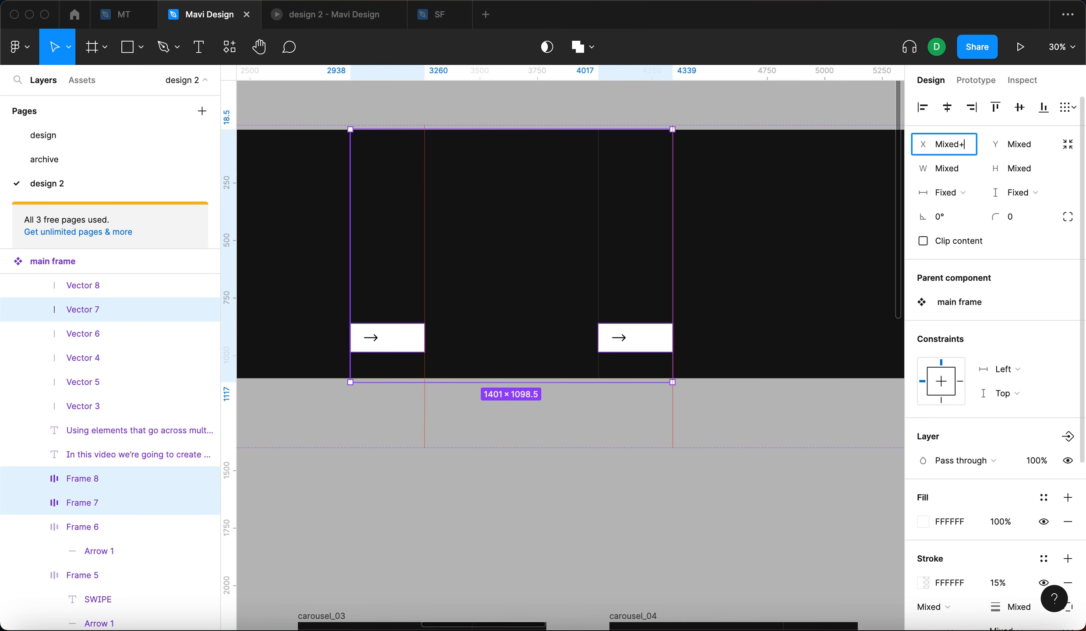
text(137)
key(Return)
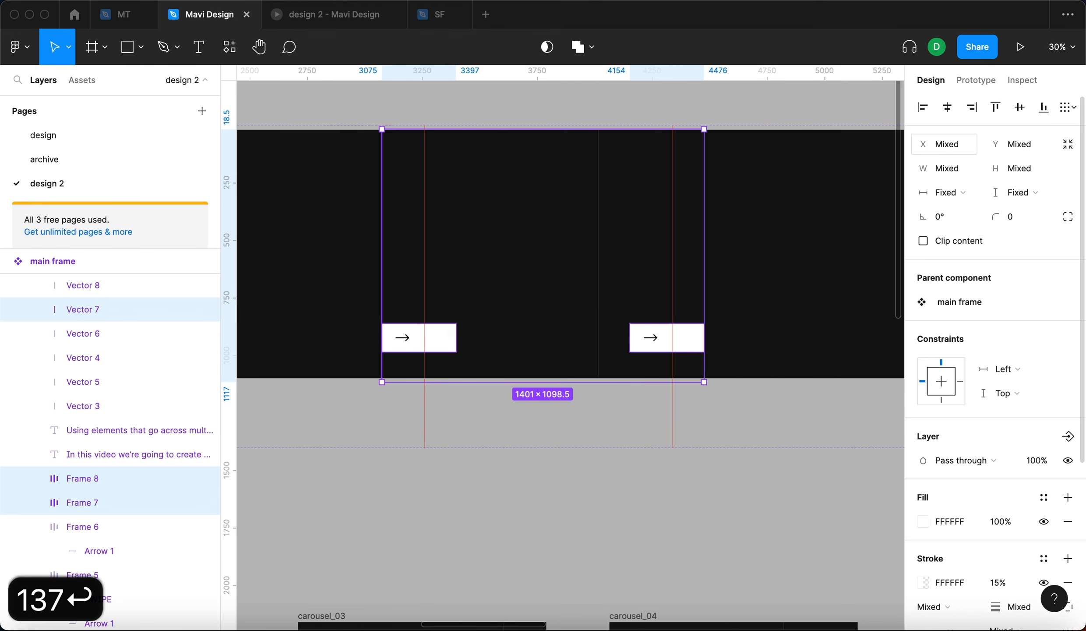
click(582, 514)
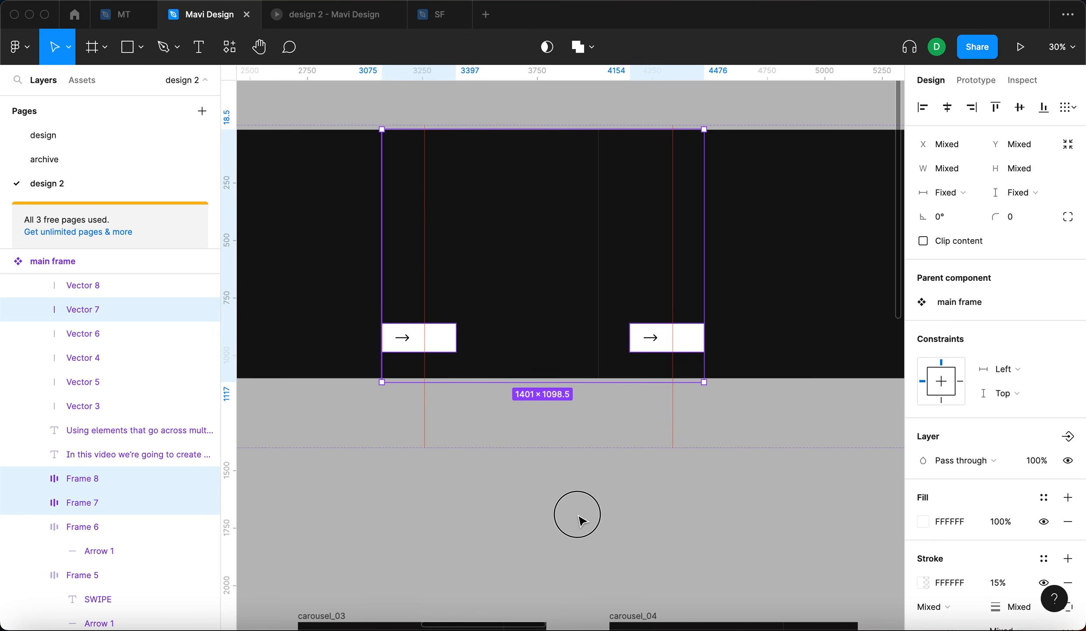
- Inspect the arrow buttons and guide lines across the slides of the main frame
scroll(581, 504, down, 5)
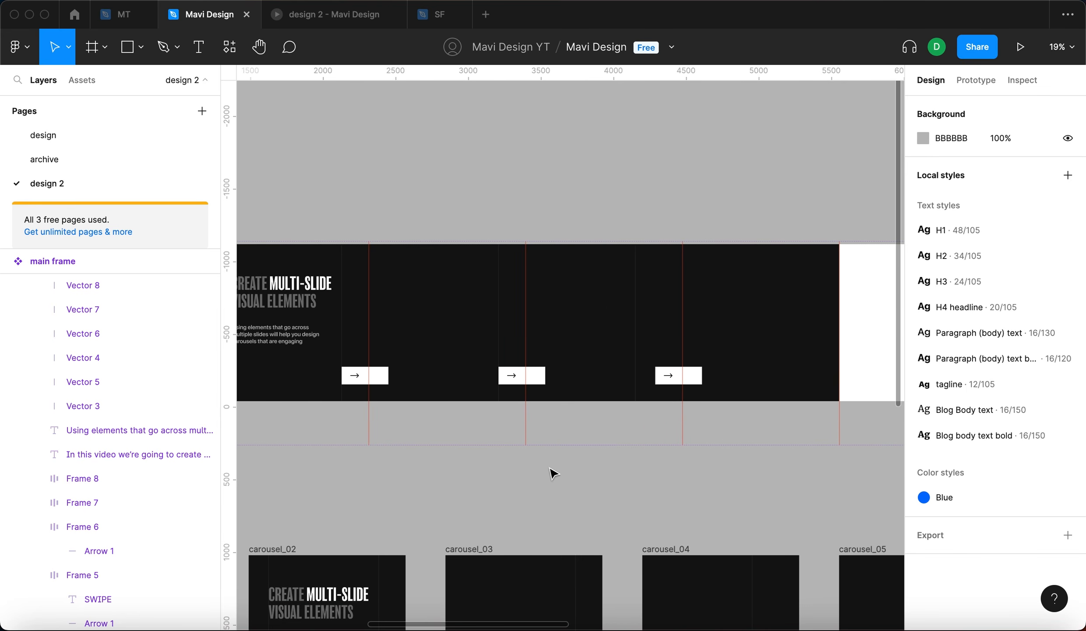
scroll(553, 474, left, 3)
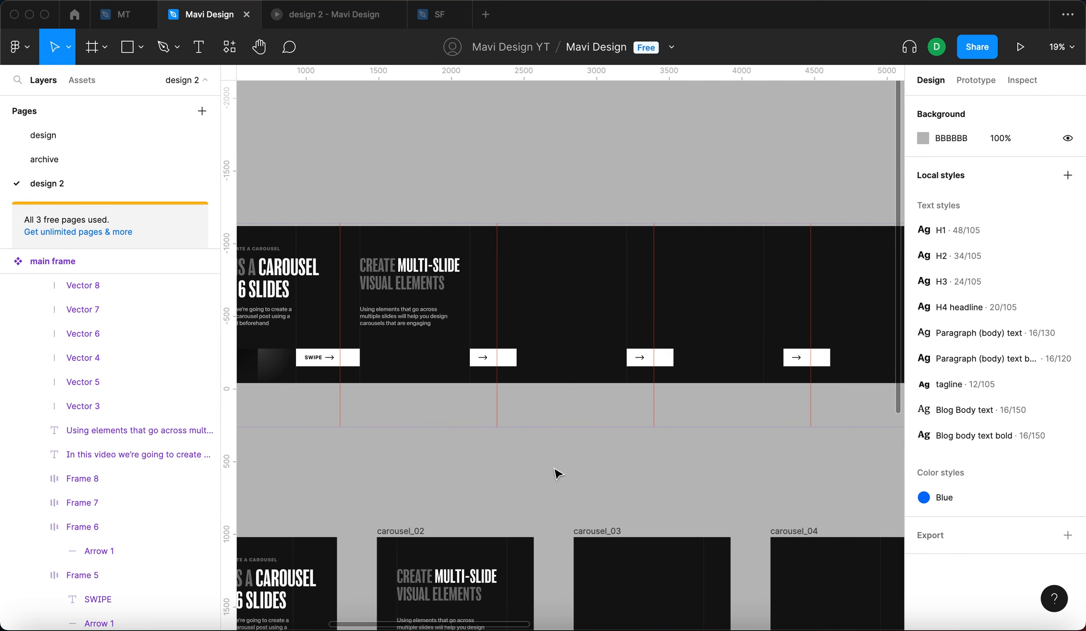
click(484, 367)
double_click(481, 361)
key(Tab)
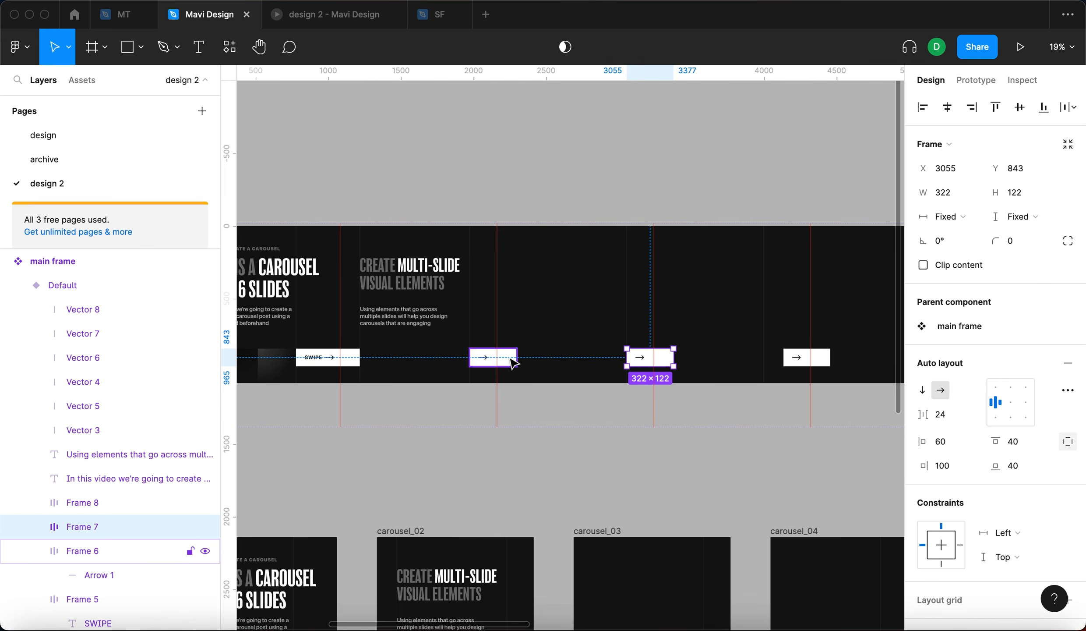
click(764, 471)
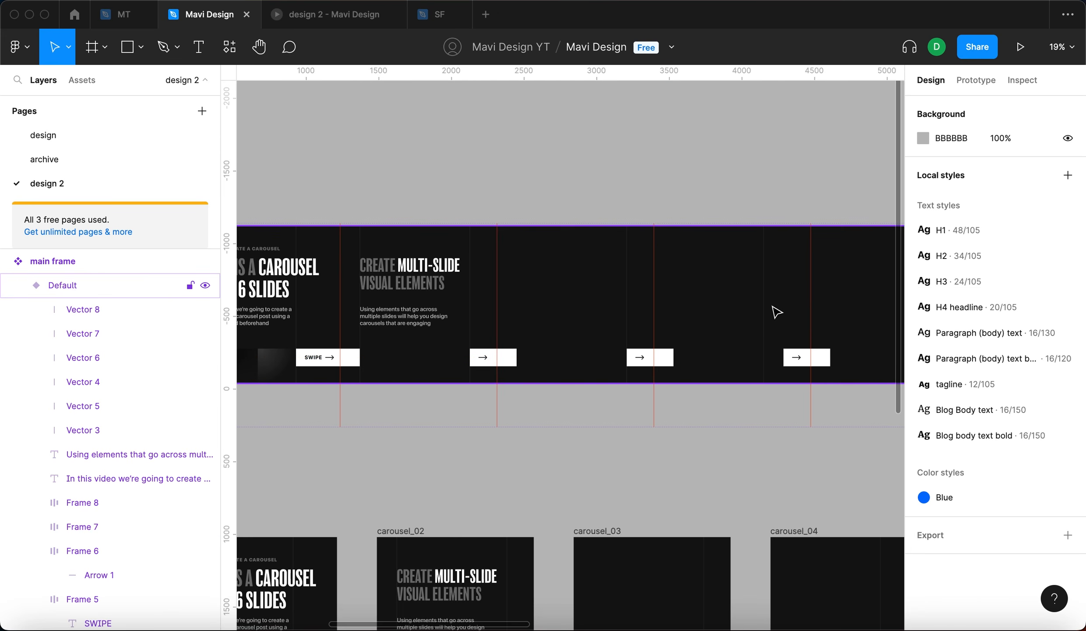
double_click(765, 307)
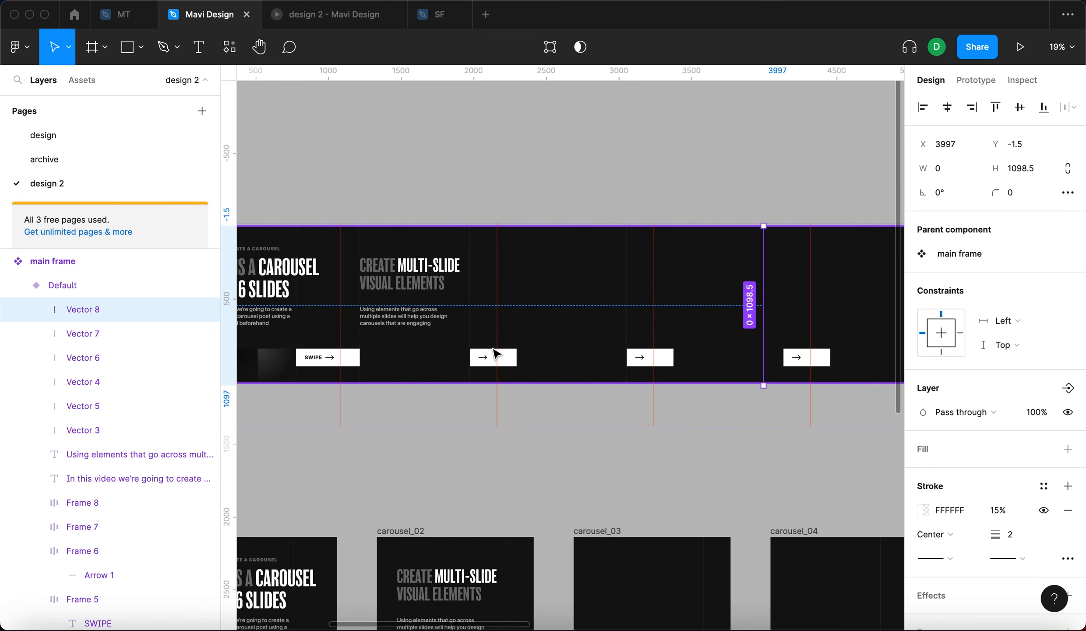
click(735, 170)
double_click(763, 290)
drag(769, 297, 786, 290)
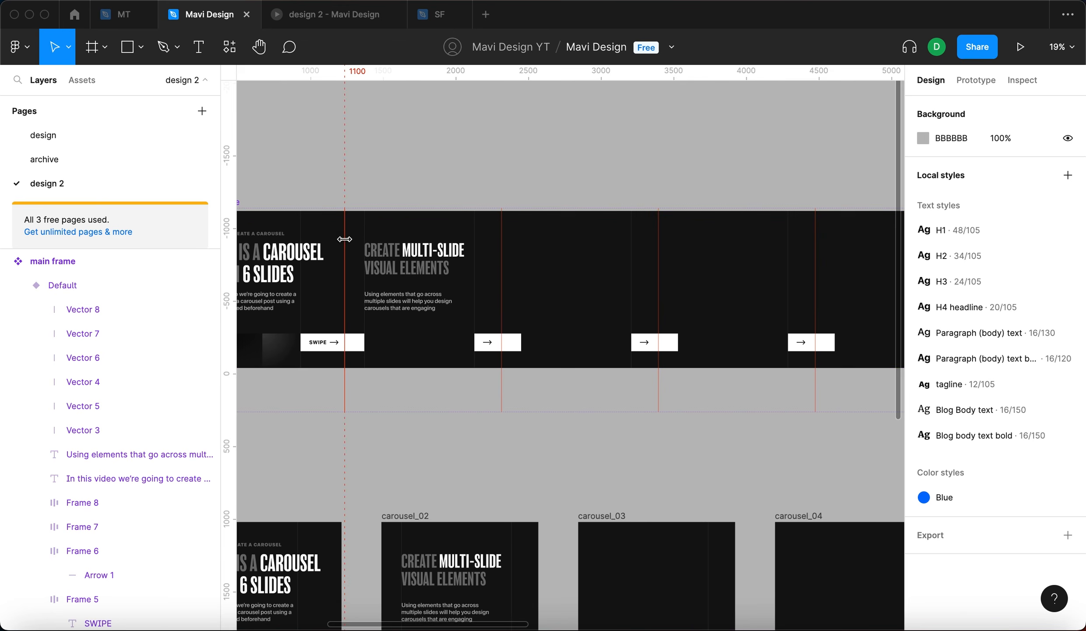
- Duplicate the second slide's guide line, headline and body text and shift the copies 1080 px right onto the third slide
scroll(381, 257, up, 3)
click(373, 229)
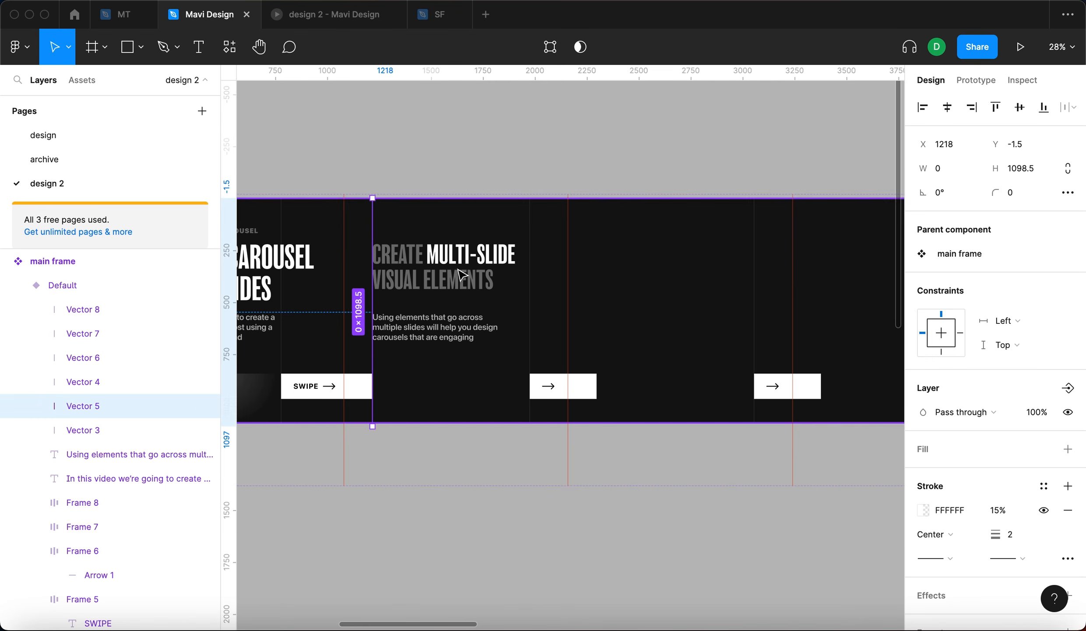
shift+click(461, 303)
shift+click(457, 337)
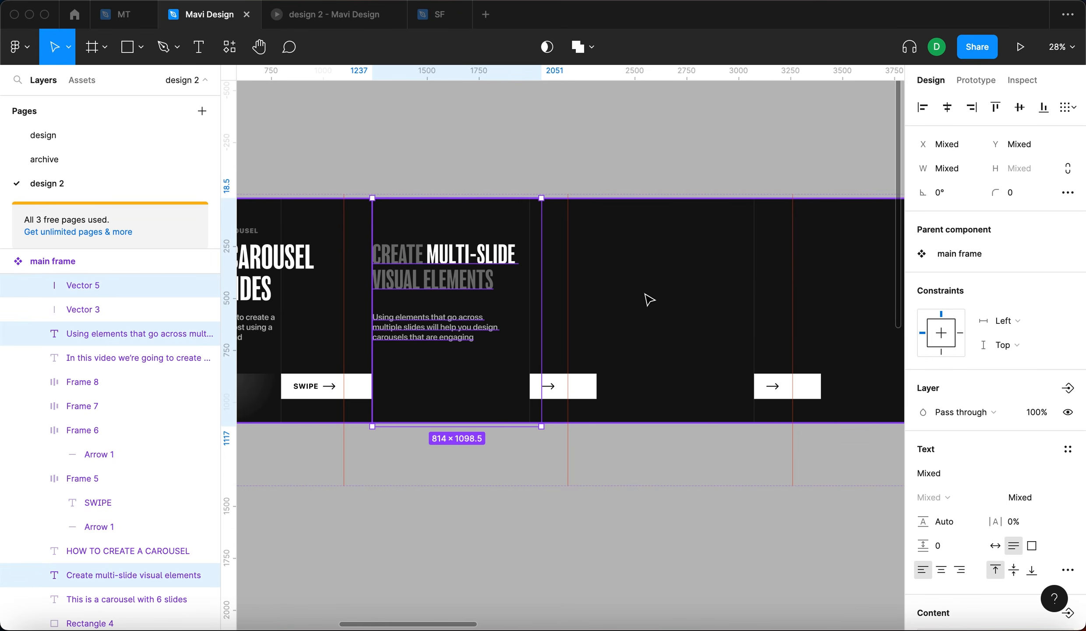
key(ctrl+d)
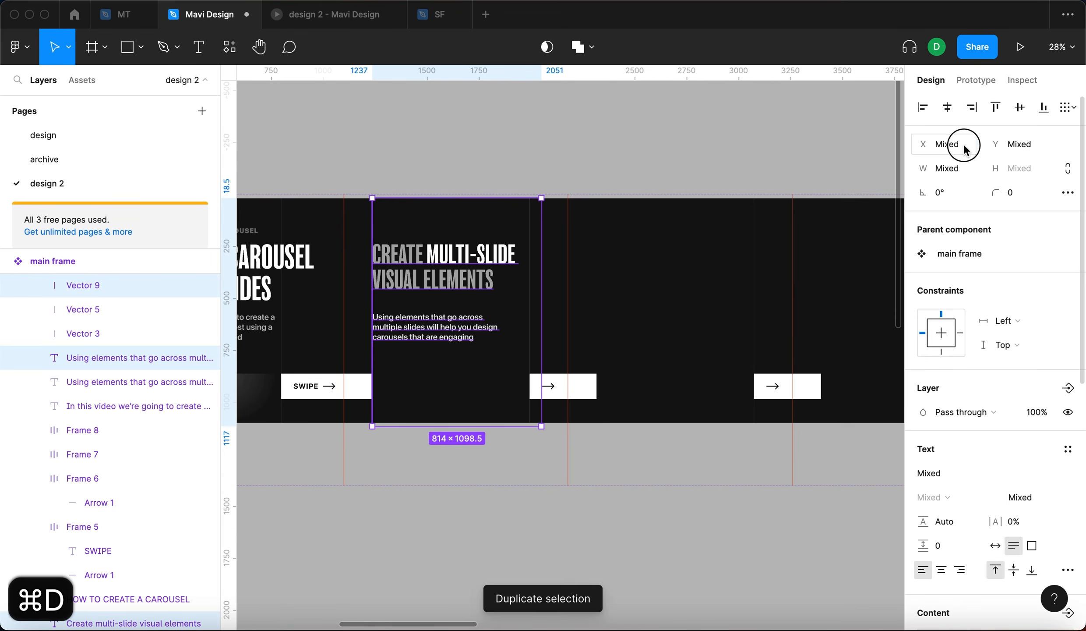
click(968, 147)
click(970, 148)
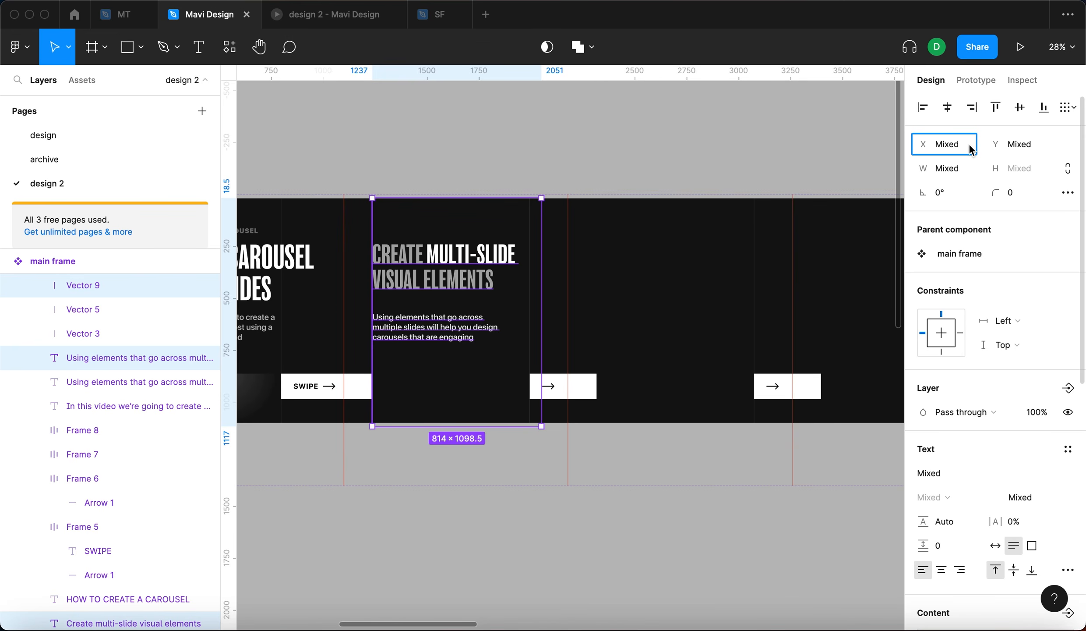
text(+1080)
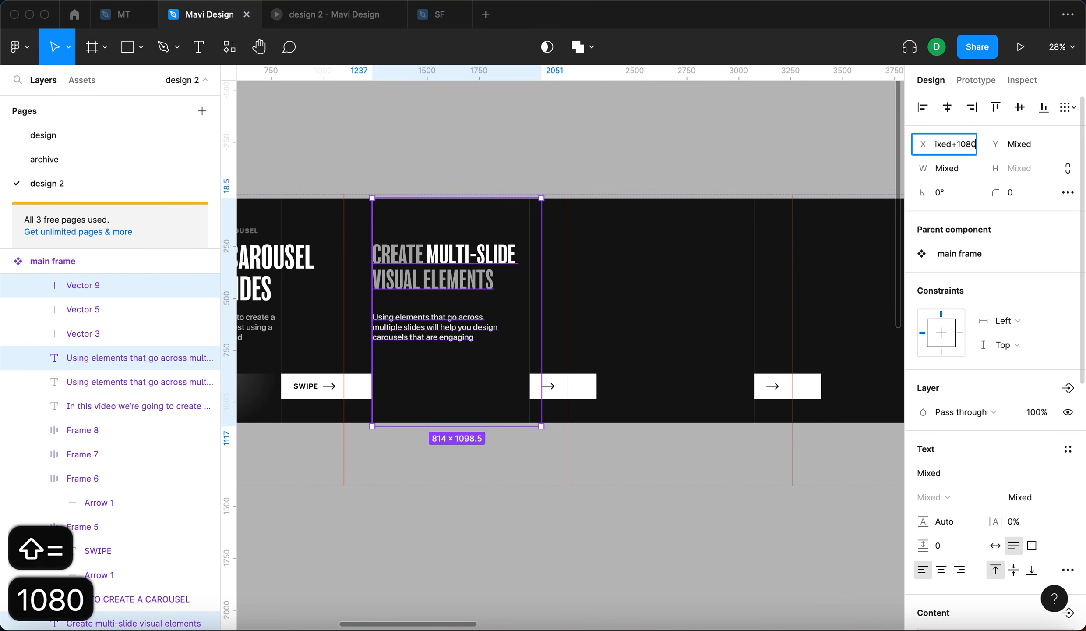
key(Return)
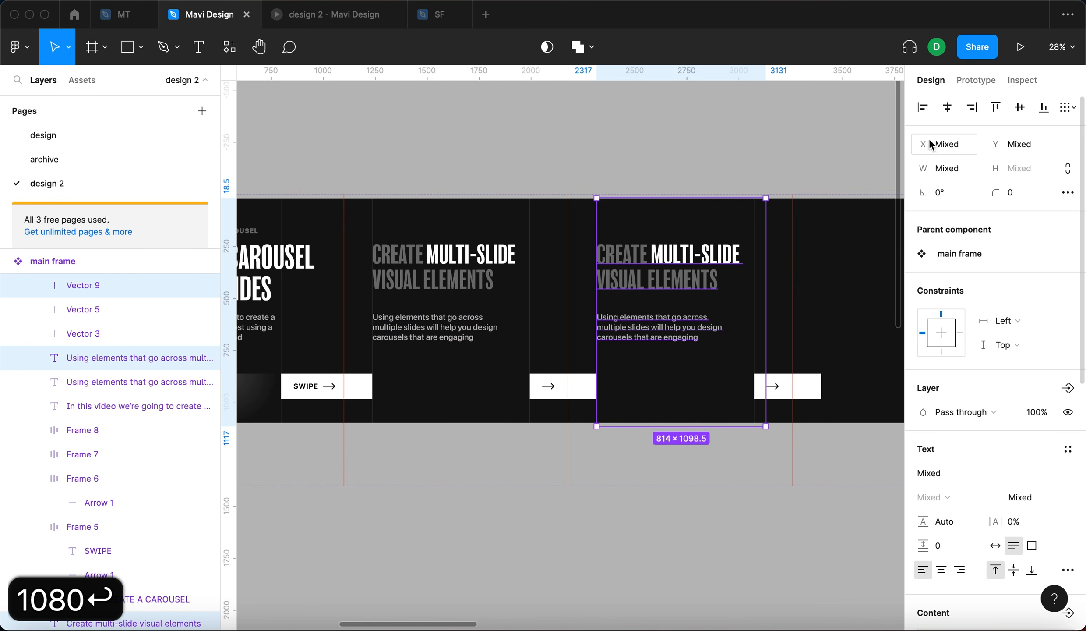
- Duplicate the third slide's headline, guide line and body text and shift the copies 1080 px right onto the fourth slide
click(663, 177)
scroll(647, 357, up, 5)
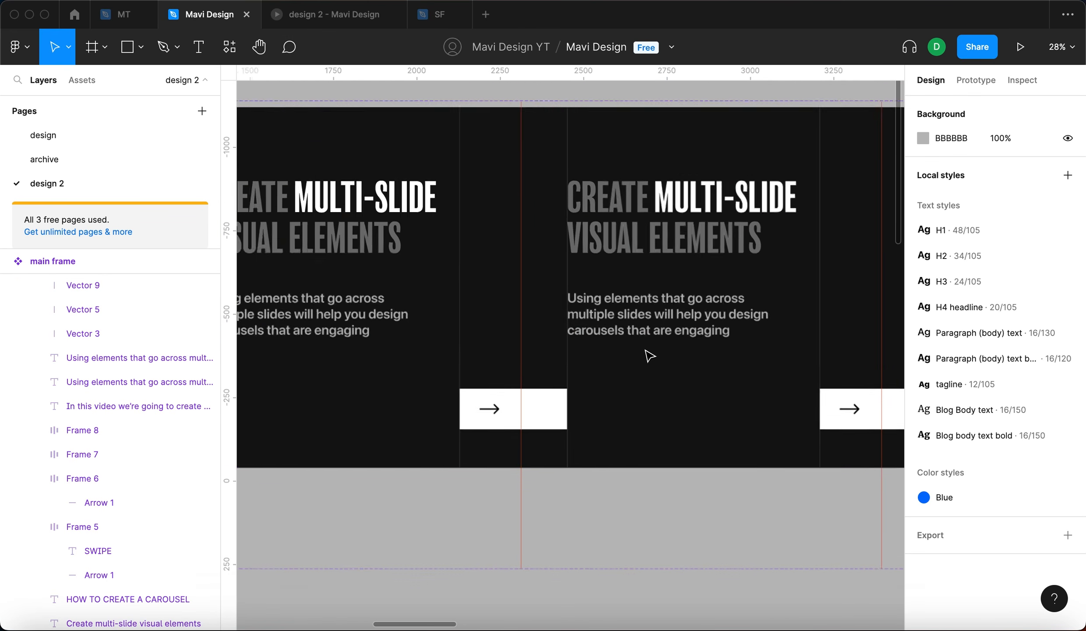
click(626, 352)
scroll(625, 352, down, 5)
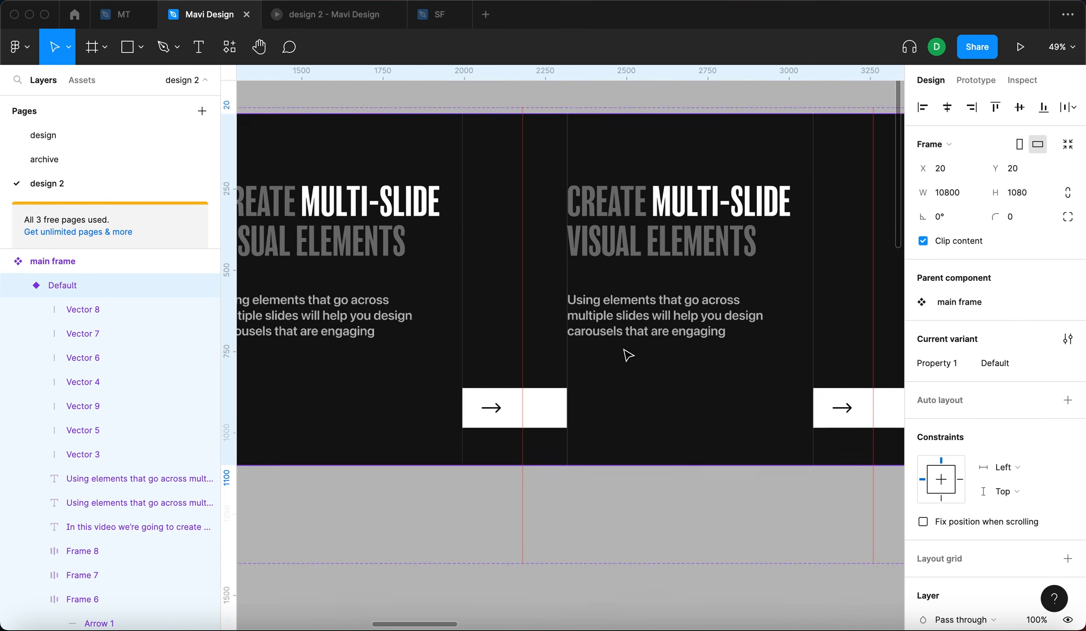
click(706, 166)
scroll(706, 166, right, 2)
scroll(705, 165, left, 1)
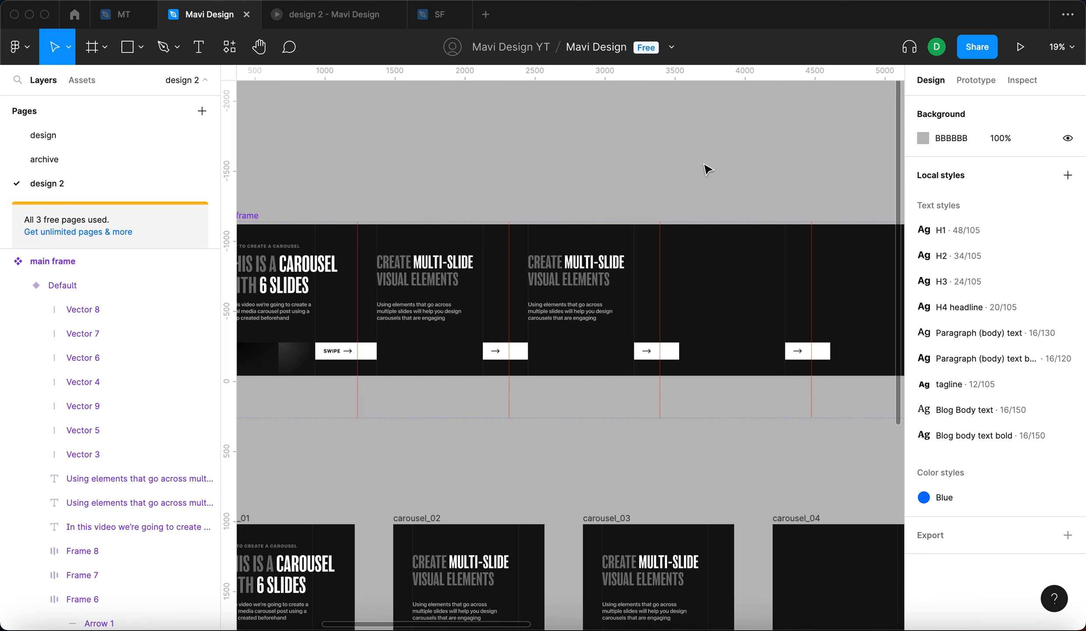
scroll(617, 239, up, 4)
click(520, 283)
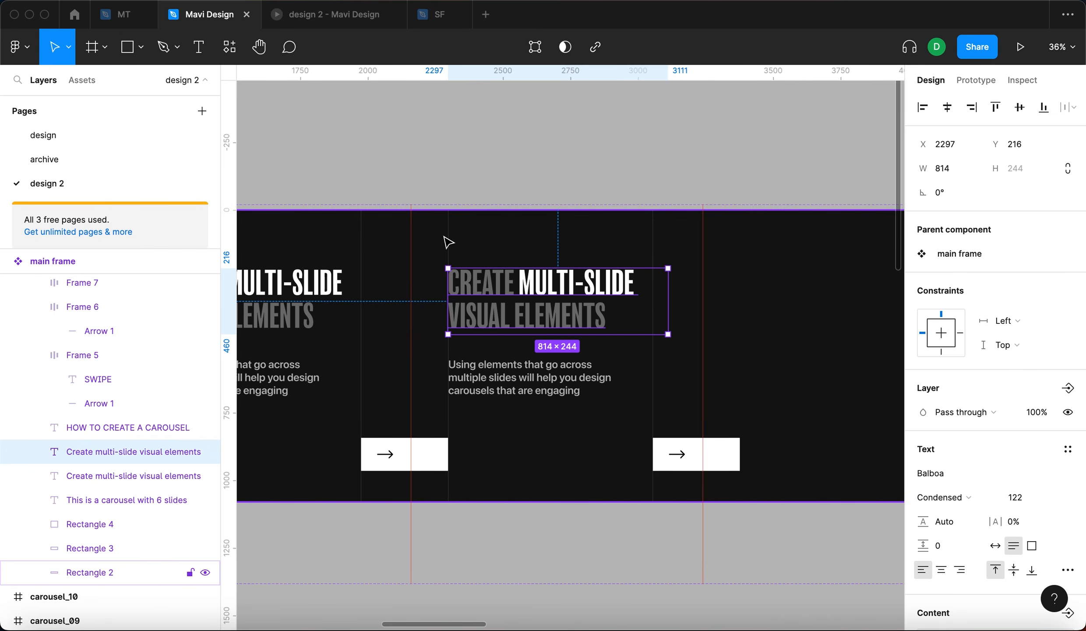
shift+click(451, 237)
shift+click(513, 365)
key(super+d)
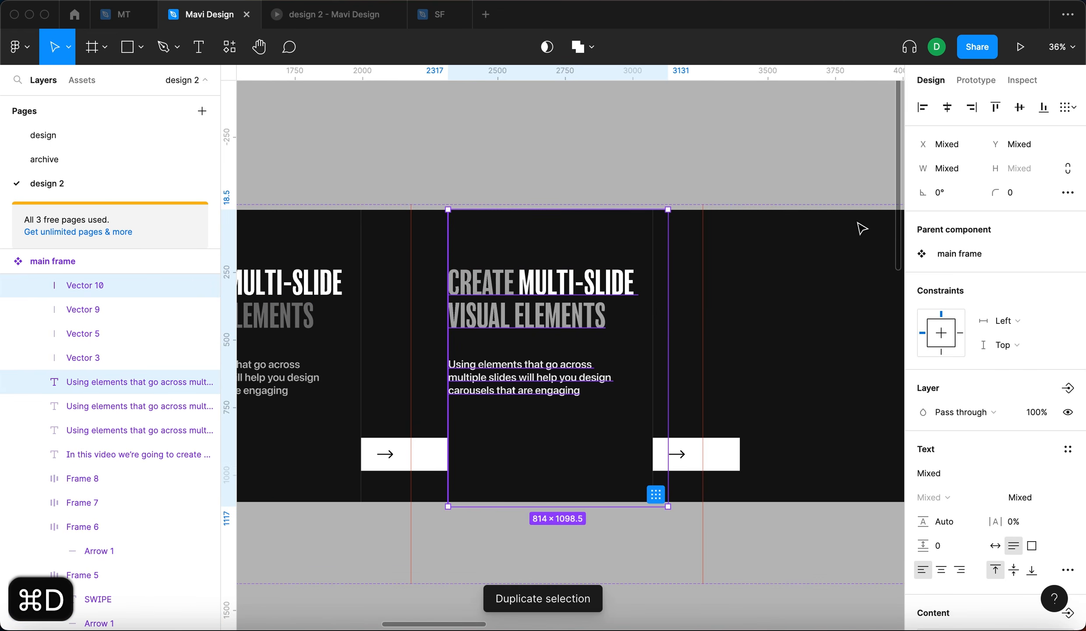
click(945, 145)
key(Right)
text(+1080)
key(Return)
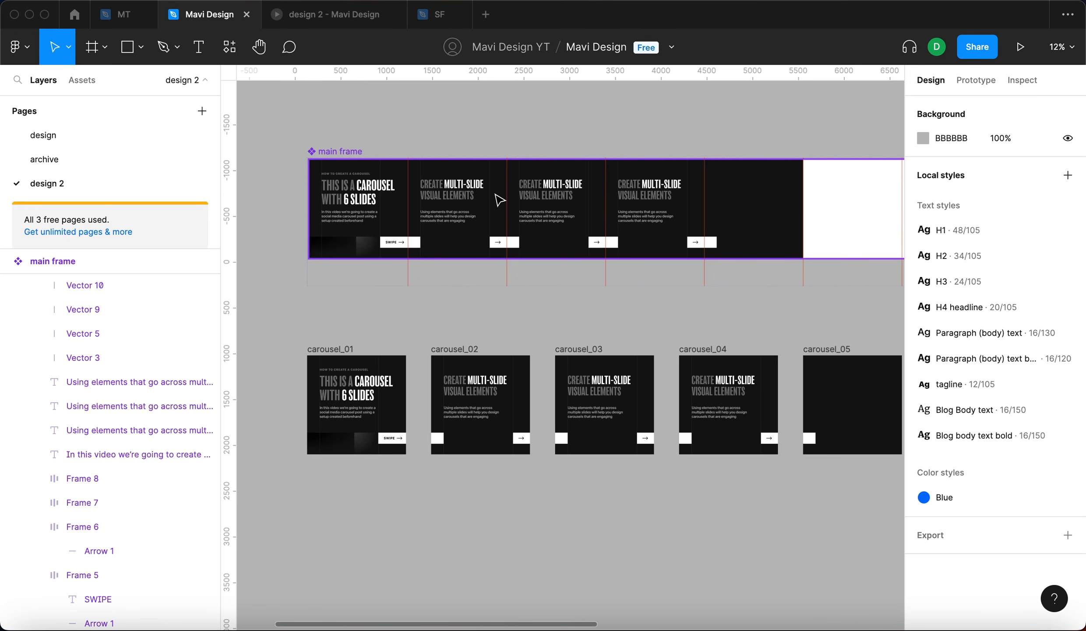
- Switch to the prototype preview, swipe through the slides, and return to the design file
scroll(500, 200, up, 4)
click(322, 15)
drag(532, 248, 420, 298)
drag(558, 292, 390, 312)
drag(599, 282, 390, 322)
drag(596, 327, 646, 354)
drag(531, 343, 672, 355)
drag(524, 358, 639, 356)
drag(538, 328, 697, 302)
click(209, 14)
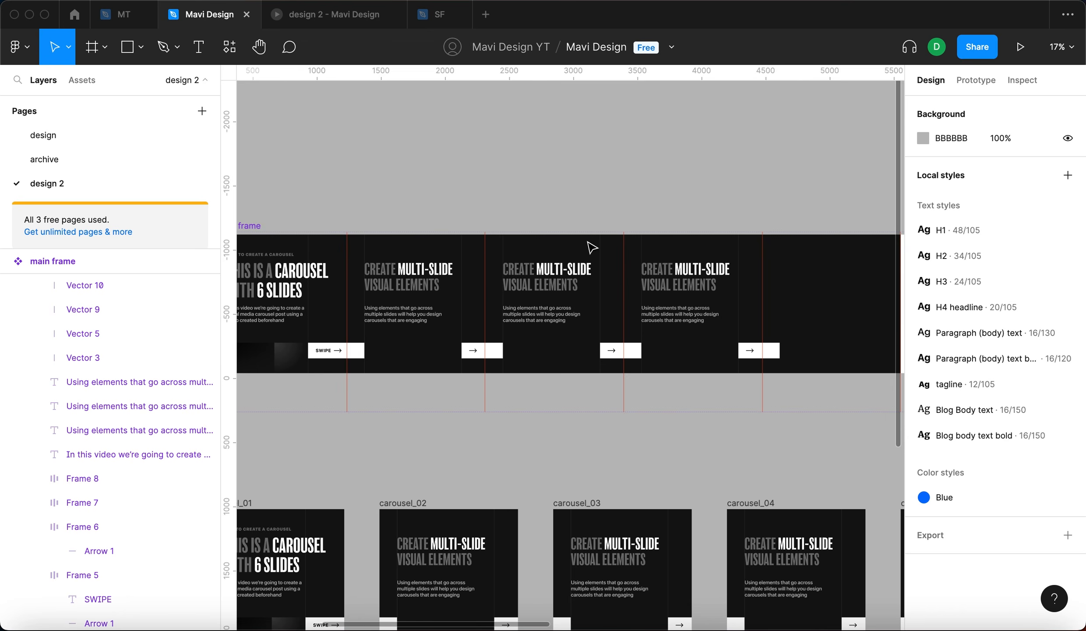
- Rewrite the third slide's headline as "create (subtle) rules for your layout"
scroll(535, 273, up, 5)
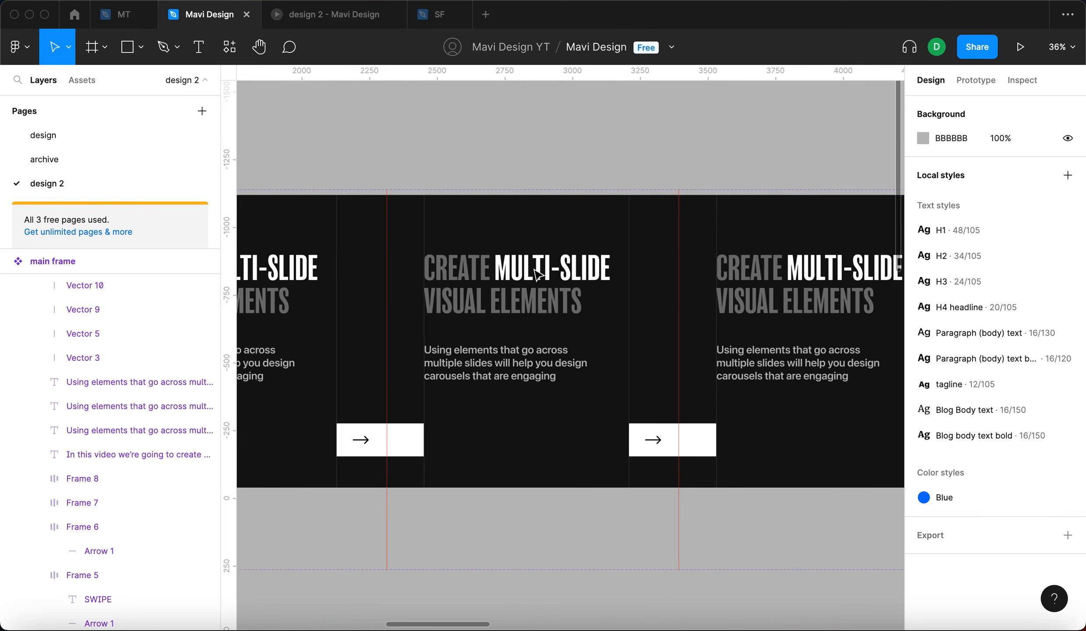
double_click(536, 275)
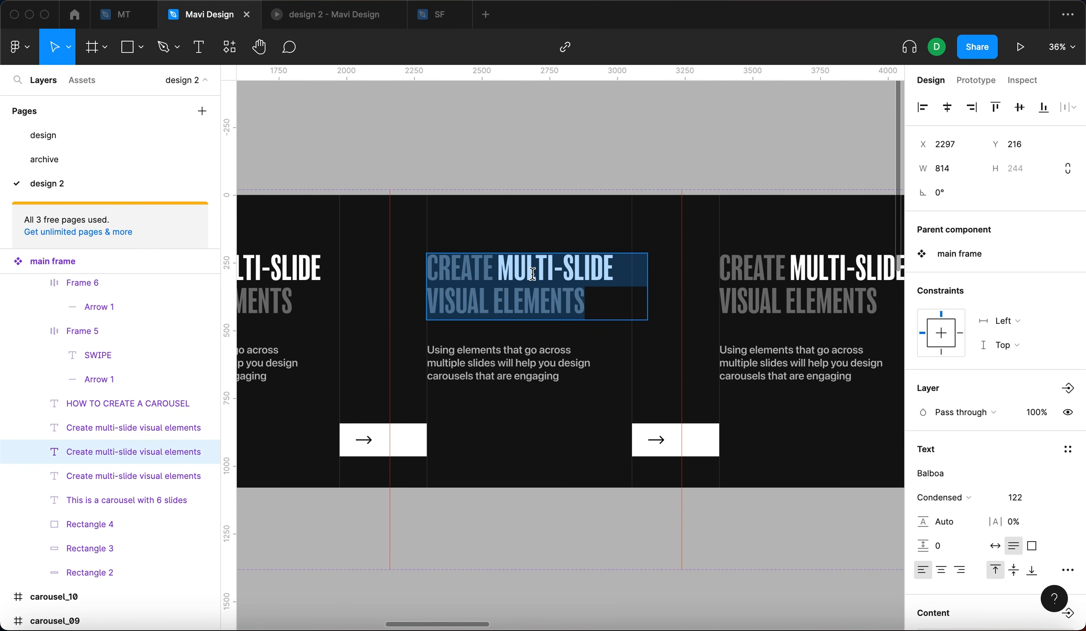
scroll(533, 273, left, 5)
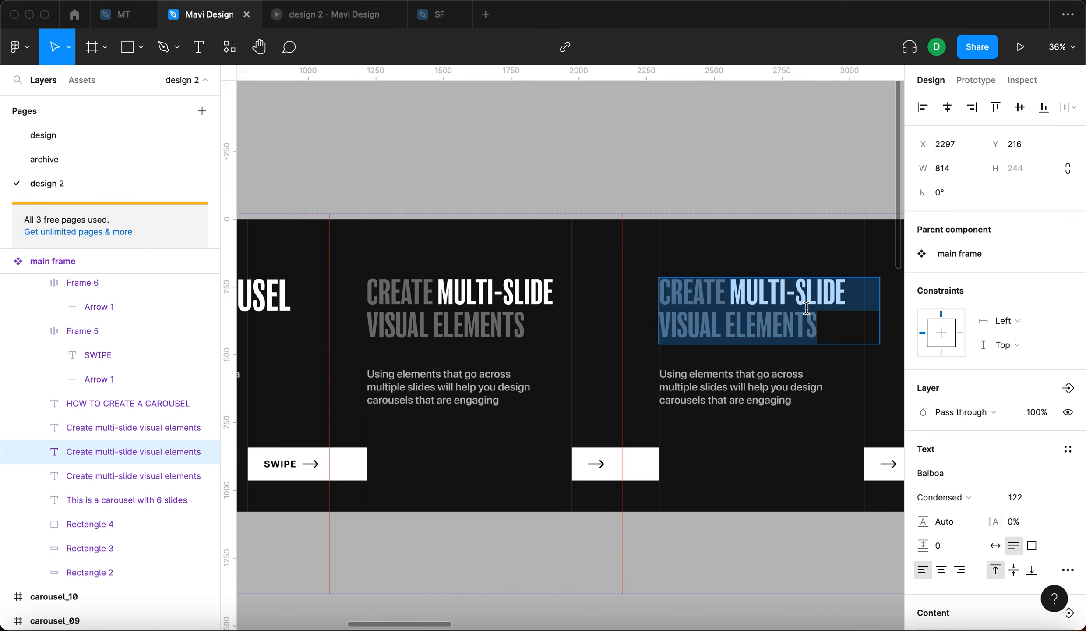
scroll(806, 308, right, 5)
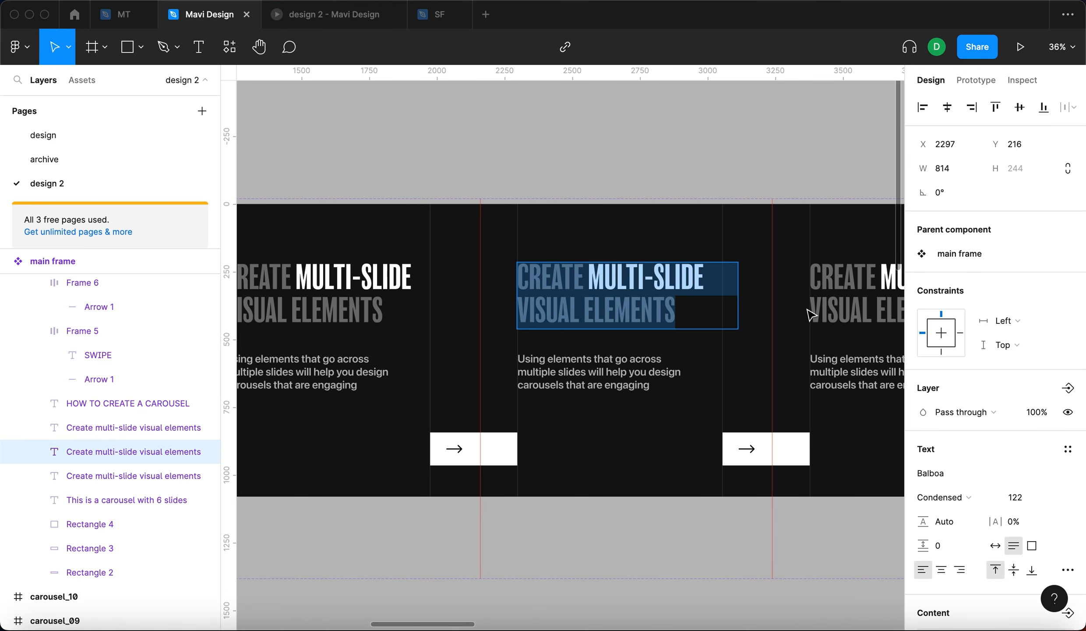
text(main)
key(cmd+a)
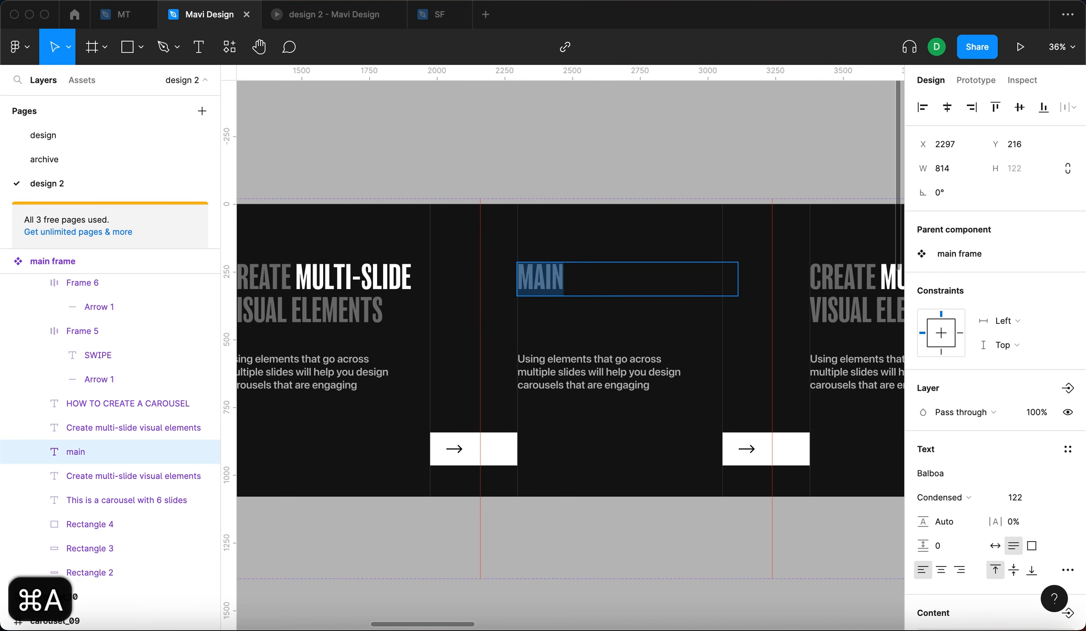
text(create (subtle) rules for your layout)
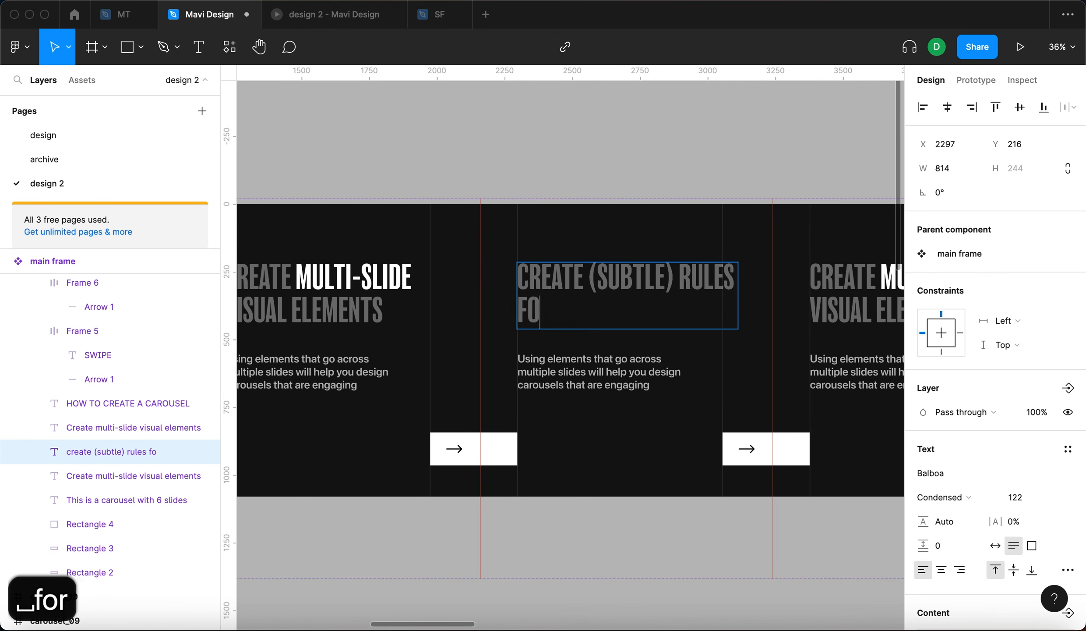
- Set the fill opacity of the headline word LAYOUT to 90%
key(Escape)
drag(609, 313, 678, 313)
click(988, 575)
key(shift+Up)
key(shift+Up)
key(shift+Up)
key(shift+Up)
key(shift+Up)
key(shift+Up)
key(shift+Up)
key(shift+Up)
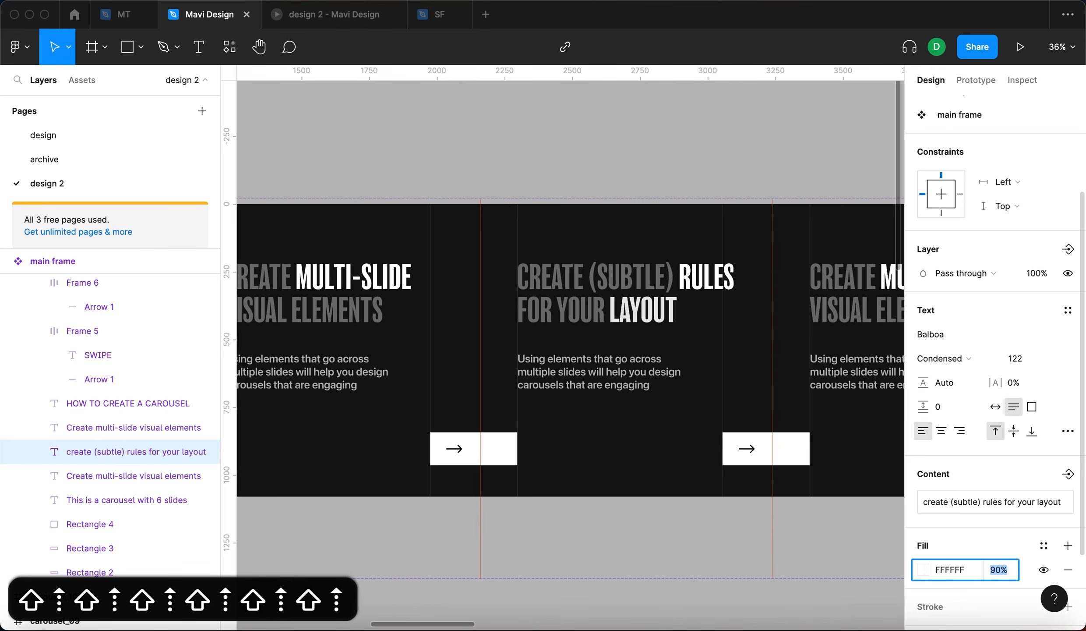
- Rewrite the third slide's body text as "Placing visual elements according to certain rules tends to work better than placing them randomly"
double_click(601, 374)
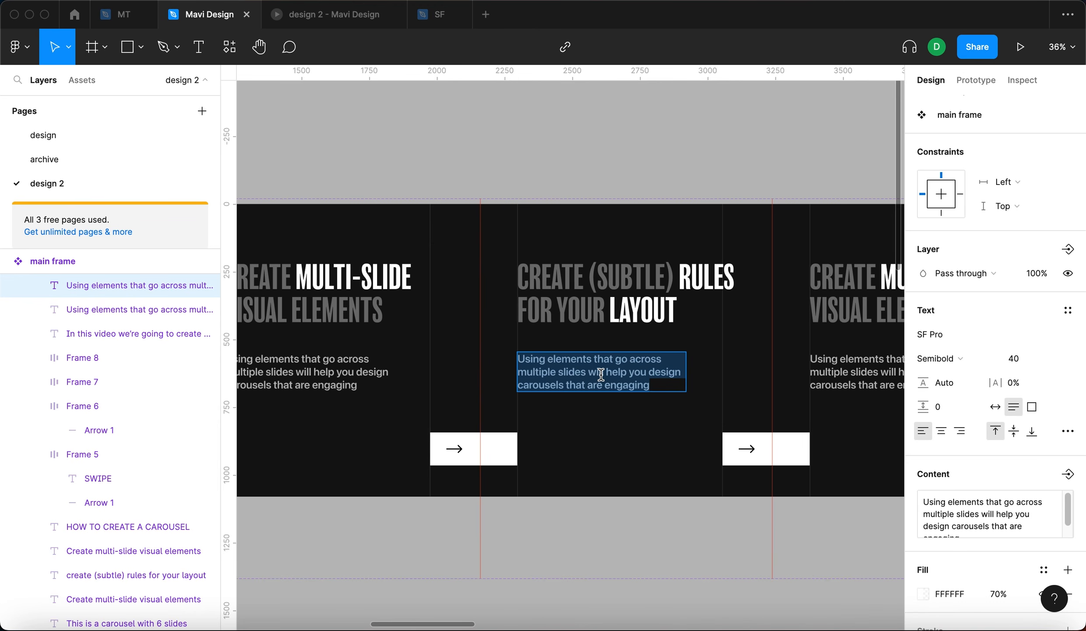
text(Pl)
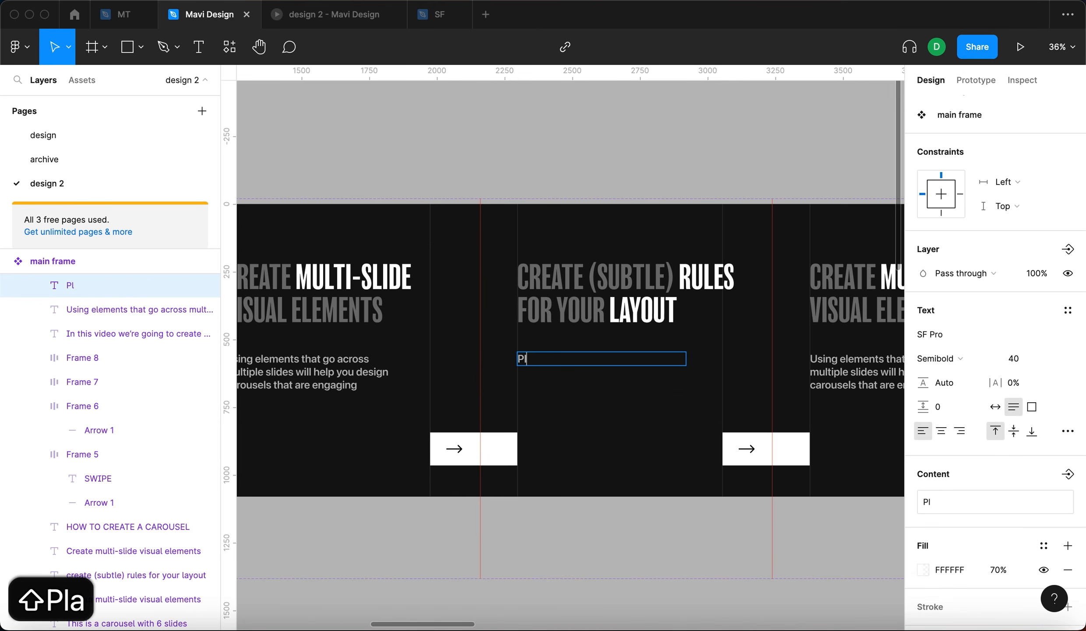
text(acing visual elements acc)
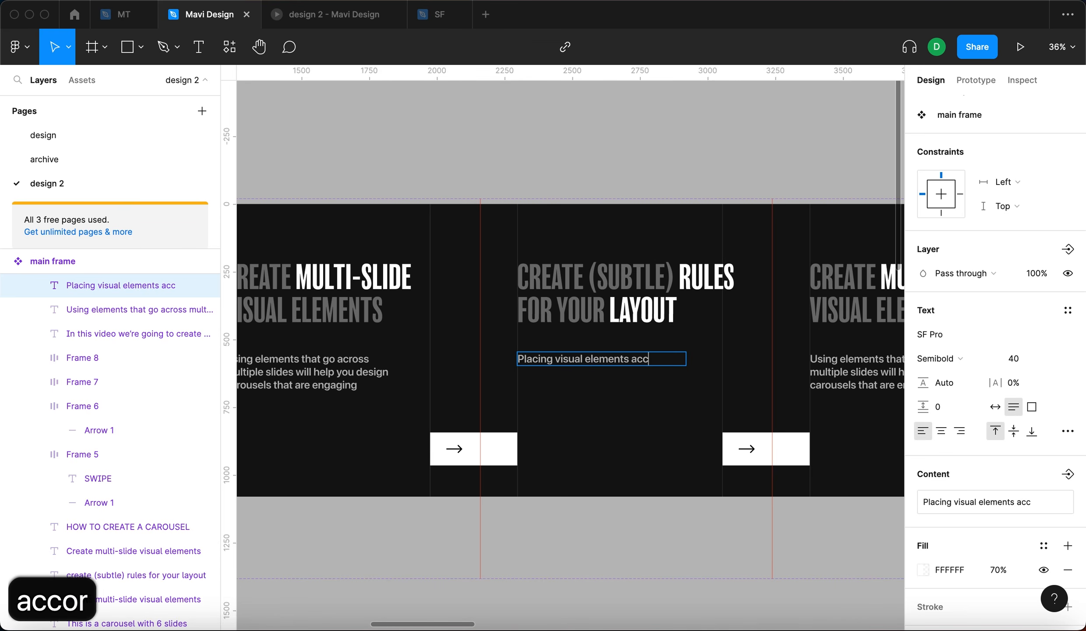
text(ording to certai)
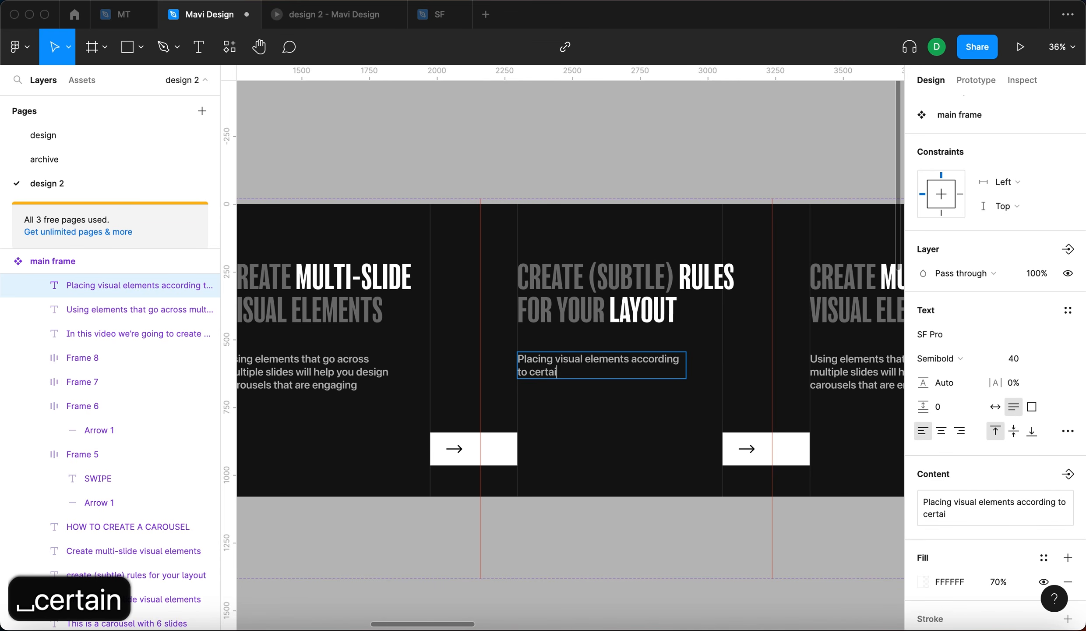
text(n rules tends to)
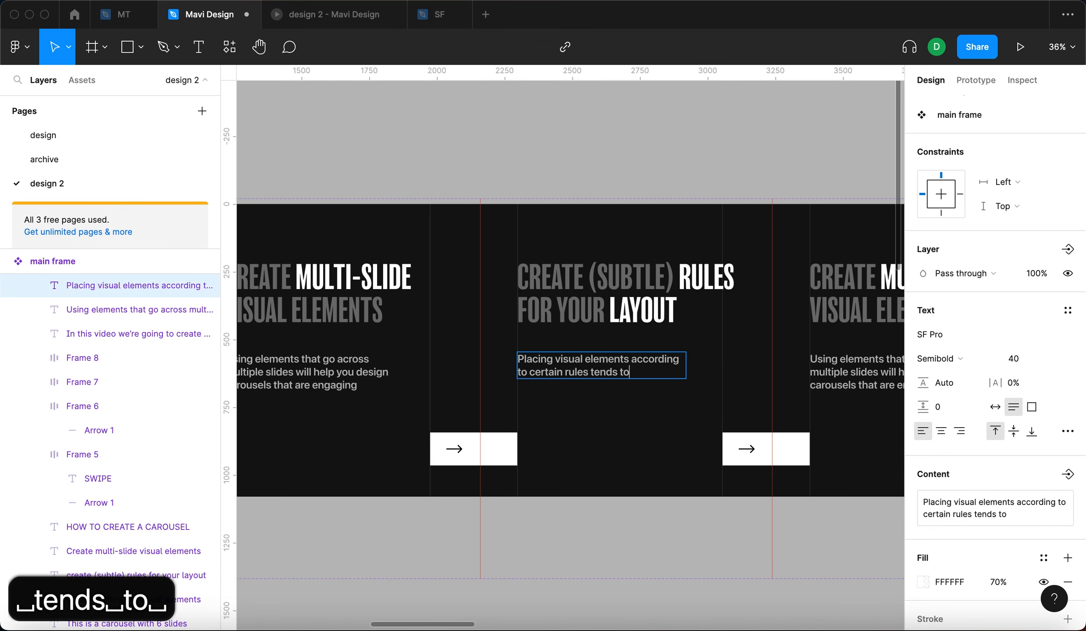
text( work better than placing them randomlz)
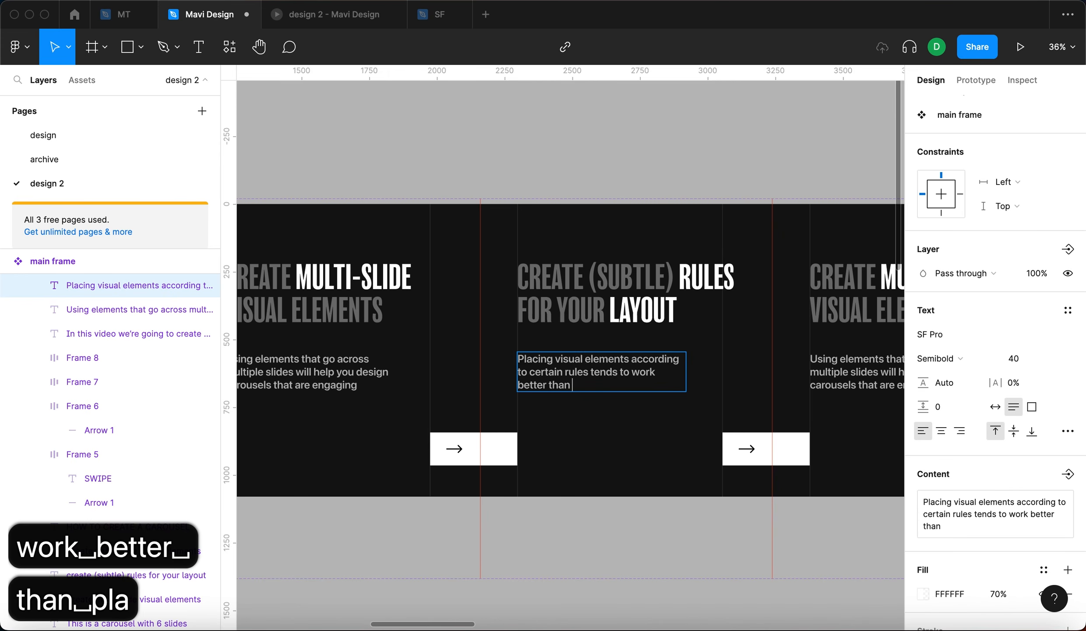
key(BackSpace)
text(y)
scroll(599, 350, up, 5)
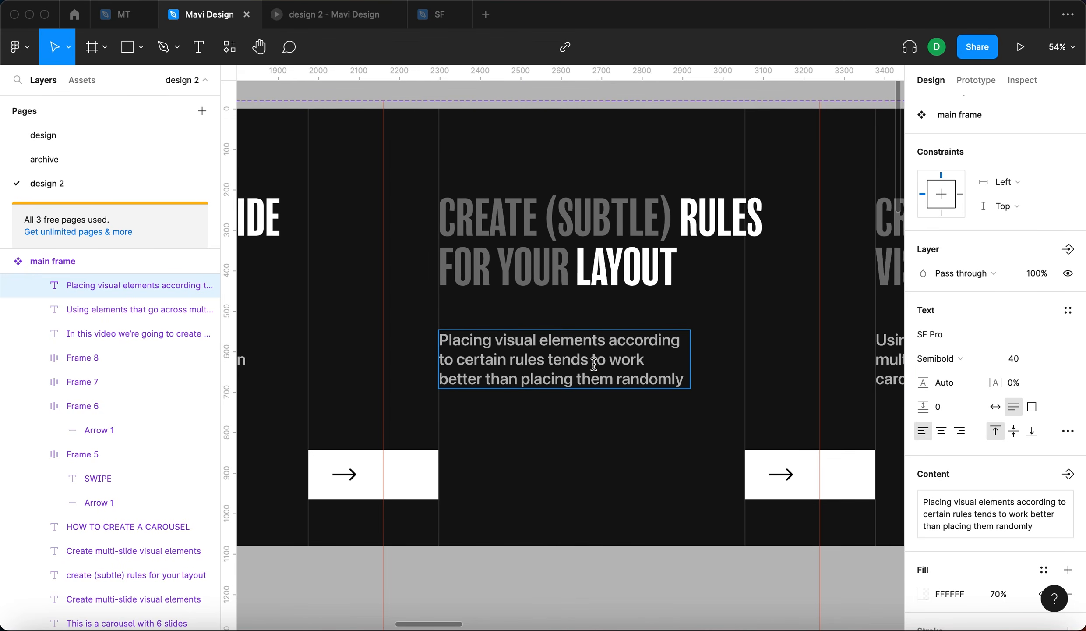
scroll(594, 363, down, 4)
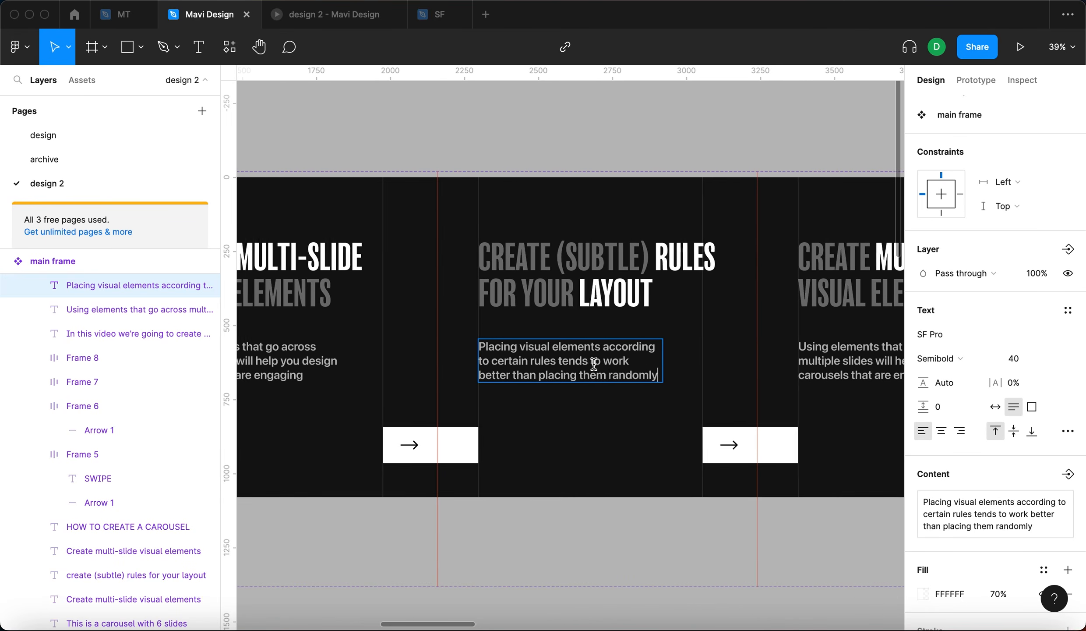
key(Escape)
- Review the updated slides across the main frame
click(608, 156)
scroll(608, 156, right, 5)
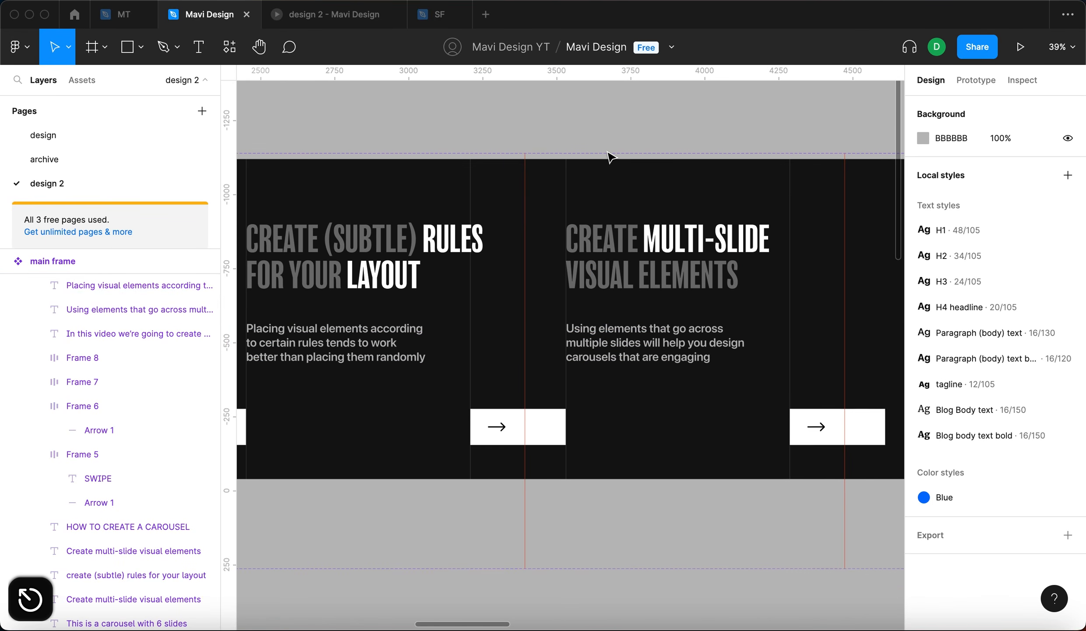
scroll(610, 156, down, 4)
scroll(610, 156, down, 2)
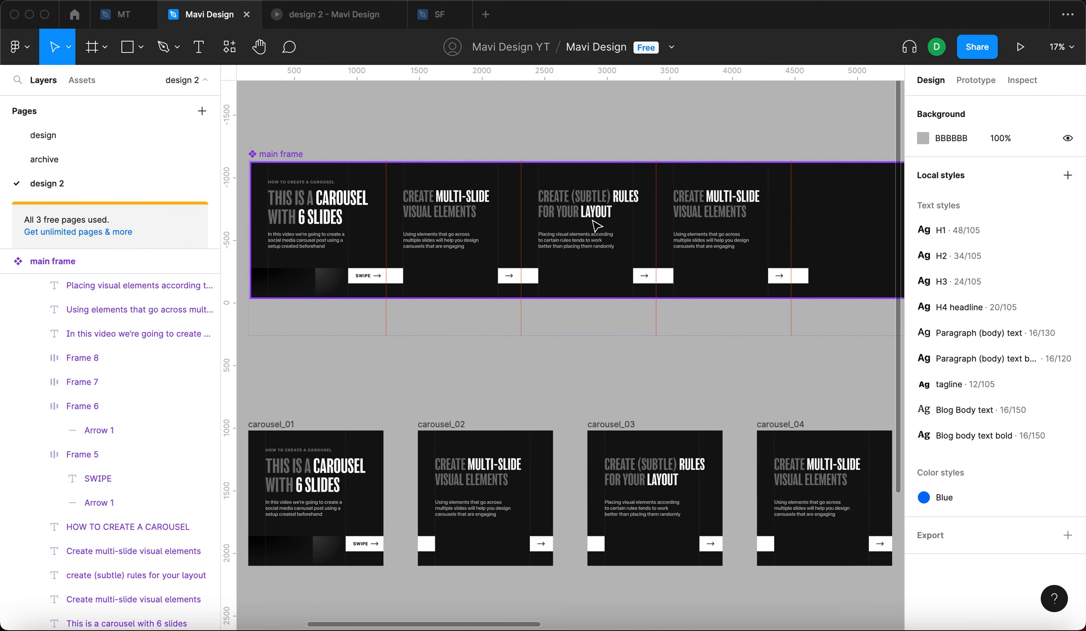
scroll(596, 225, up, 3)
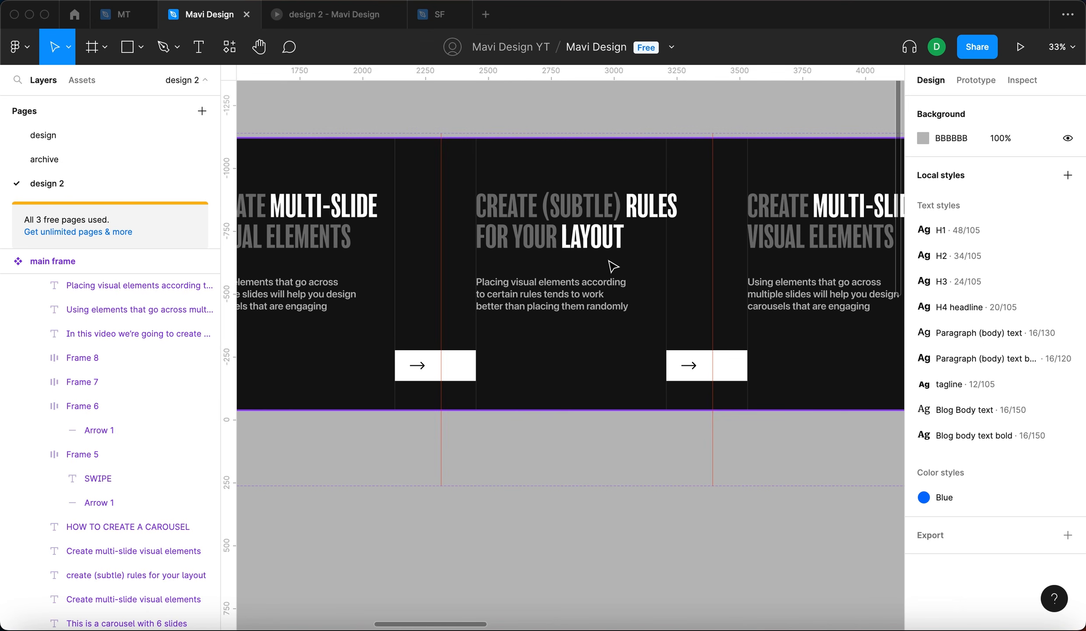
scroll(650, 368, right, 3)
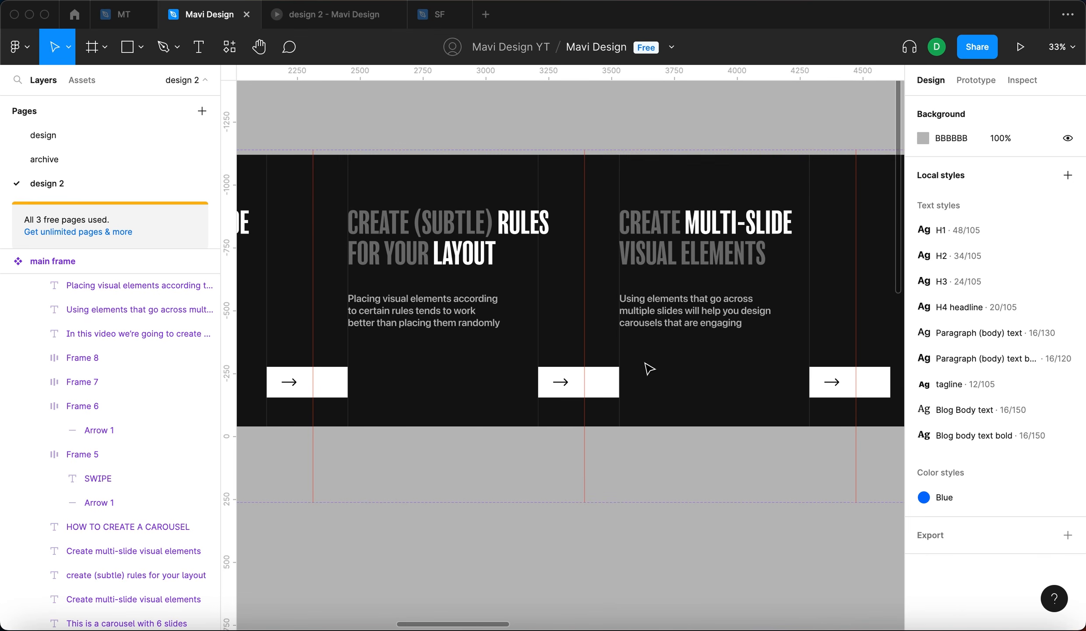
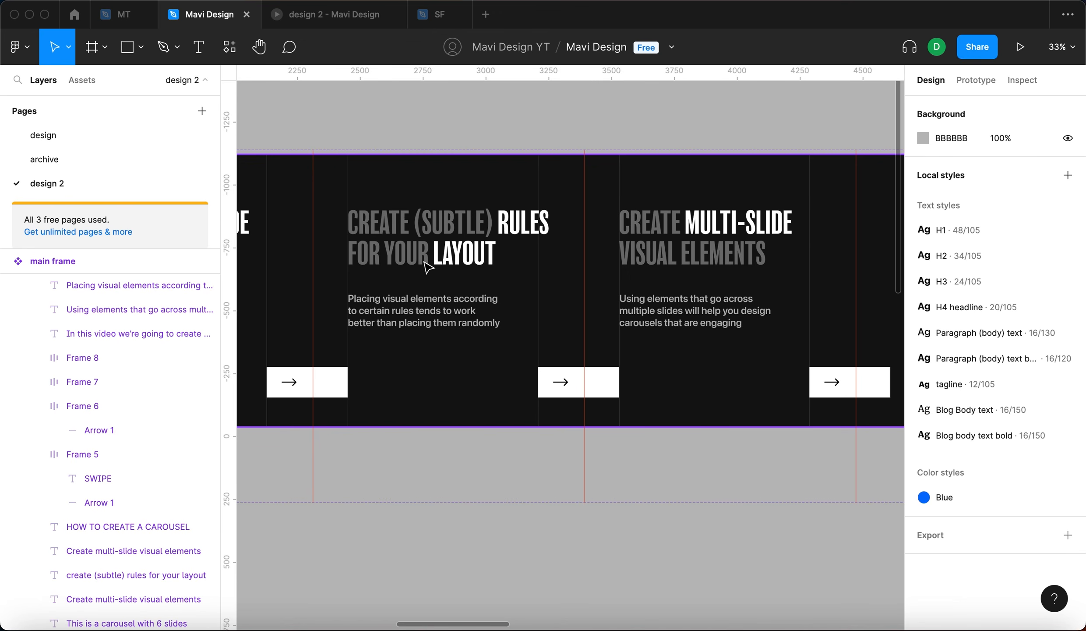
- Rewrite the fourth slide's headline as "maintain consistency across your slides"
scroll(427, 265, right, 5)
click(579, 240)
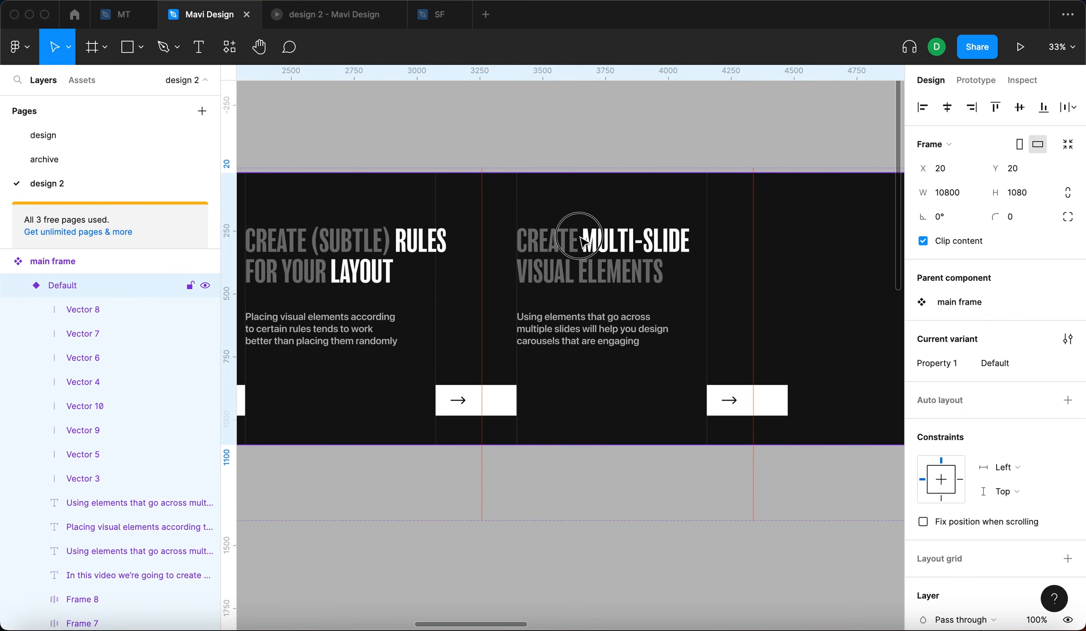
click(579, 237)
key(super+a)
text(maintain cons)
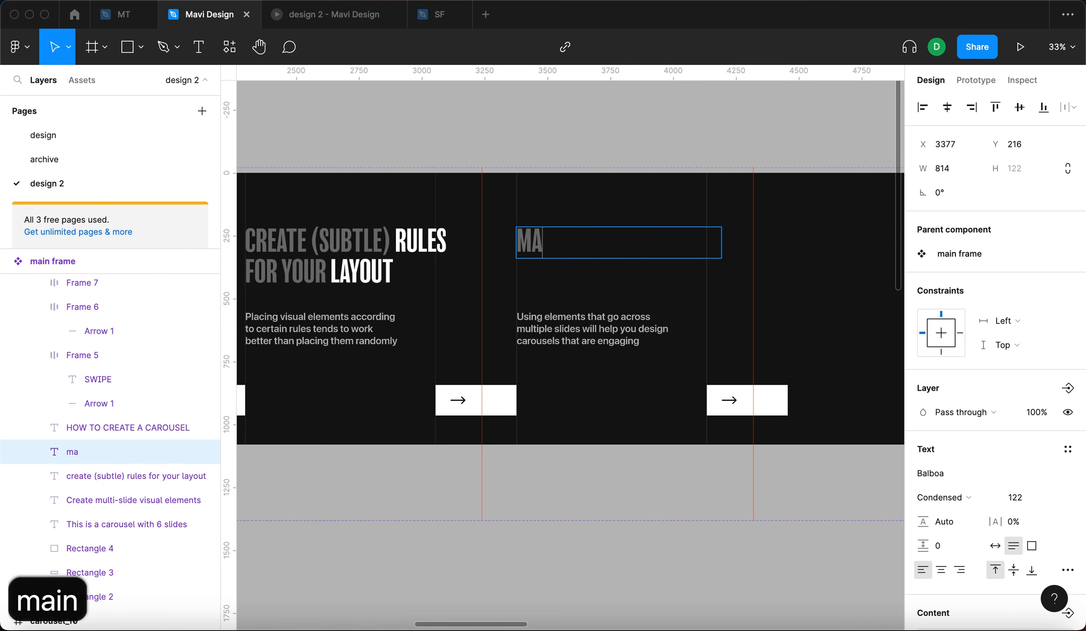
text(istency across )
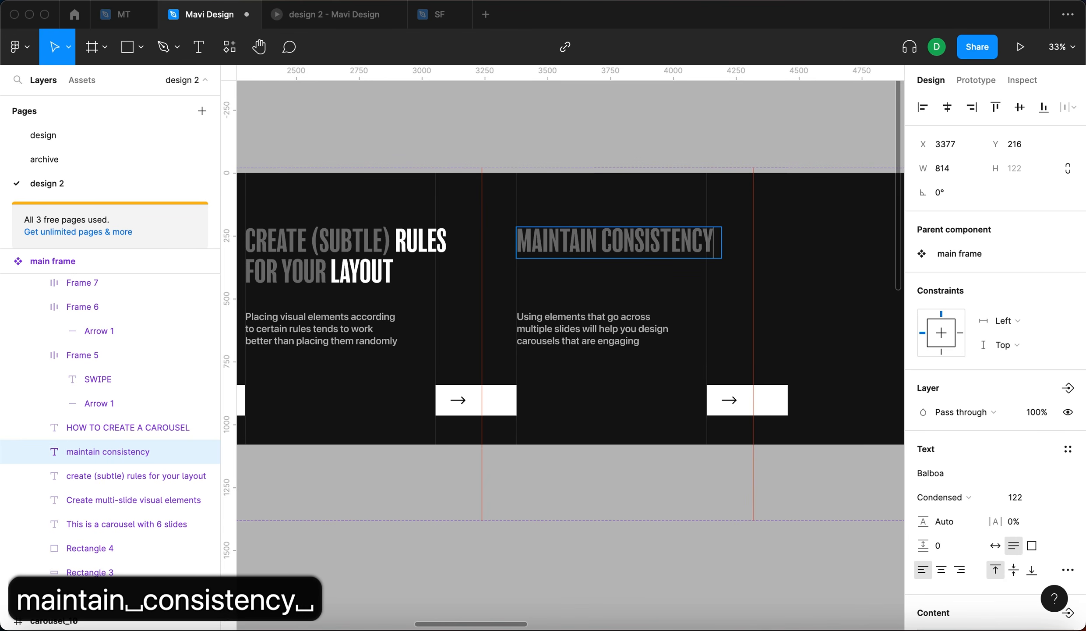
text(your )
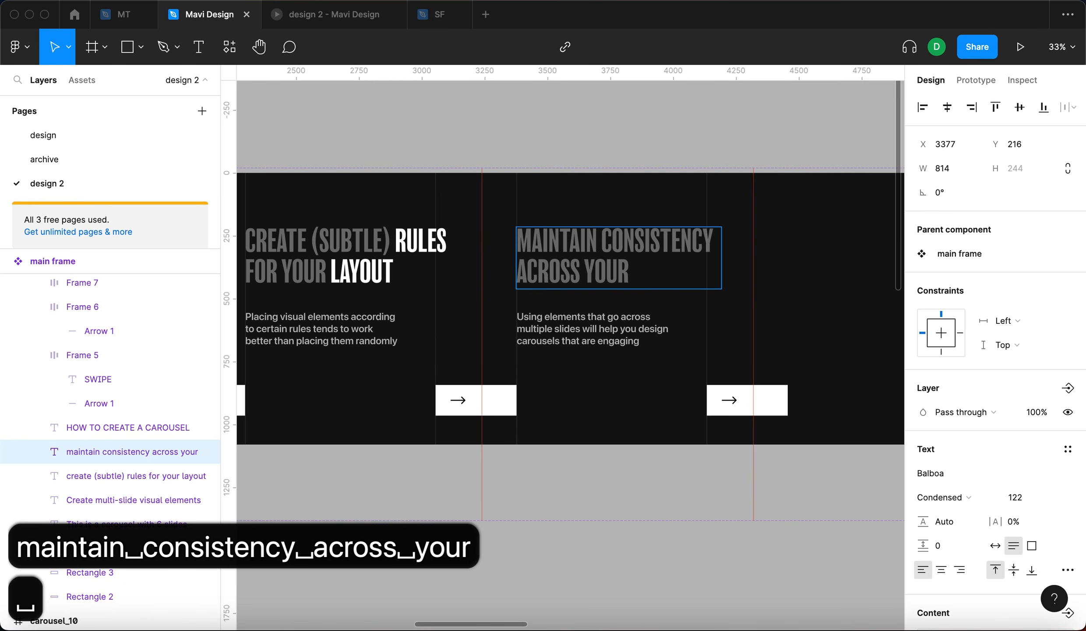
text(slides)
key(Escape)
- Brighten the headline words CONSISTENCY and SLIDES by raising their fill opacity
double_click(663, 239)
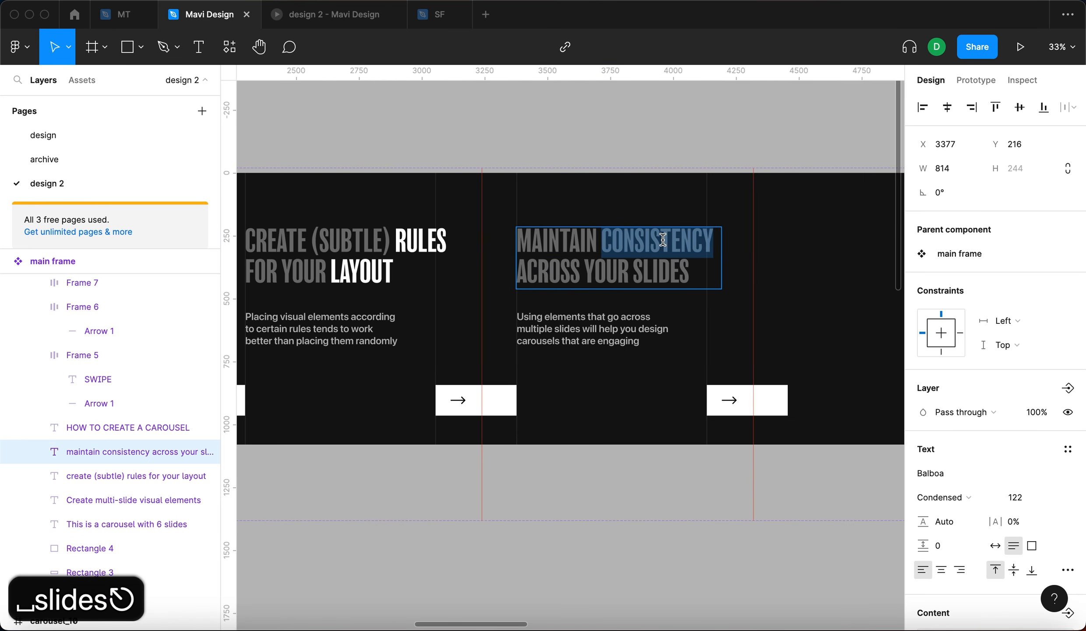
scroll(964, 462, down, 6)
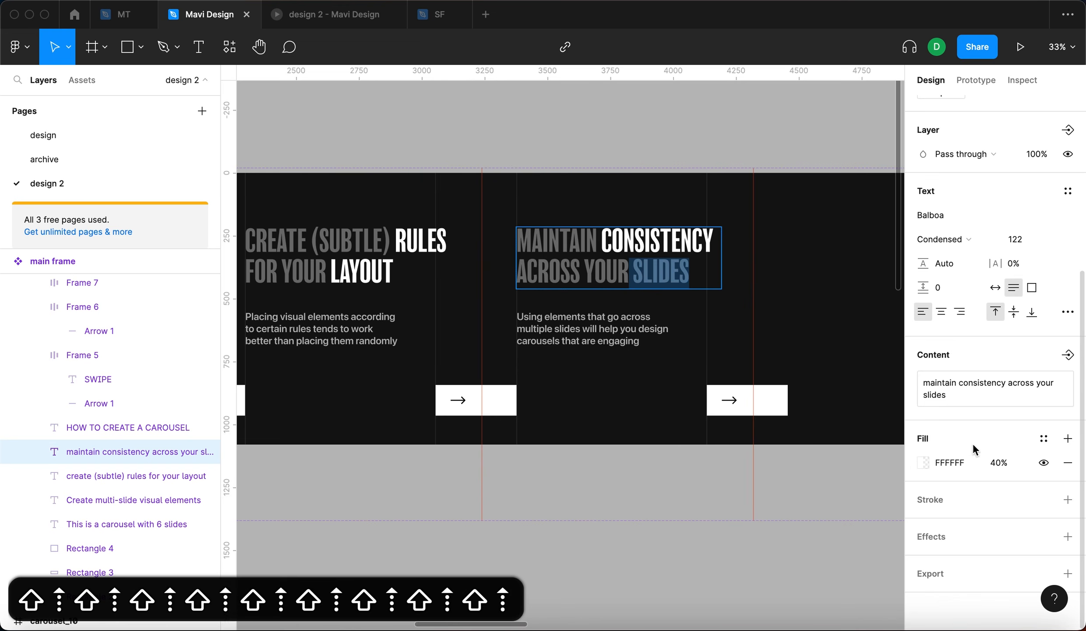
click(999, 463)
key(shift+Up)
key(shift+Up)
key(shift+Up)
- Rewrite the fourth slide's body text as "Making all slides in the same visual style will help you make your carousels on-brand and understandable"
double_click(578, 333)
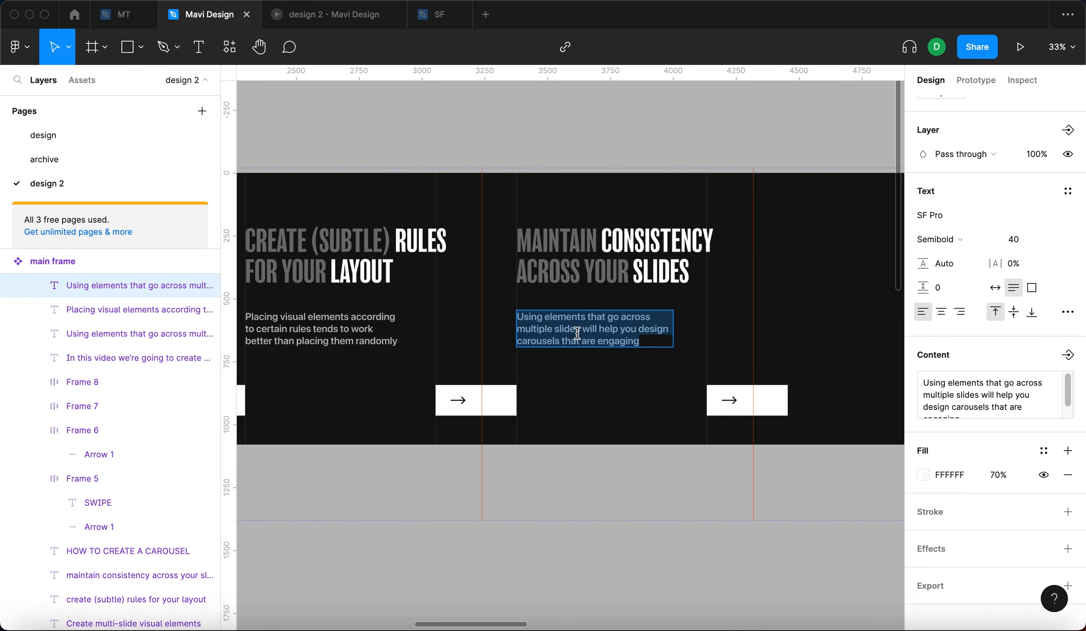
text(Making all sl)
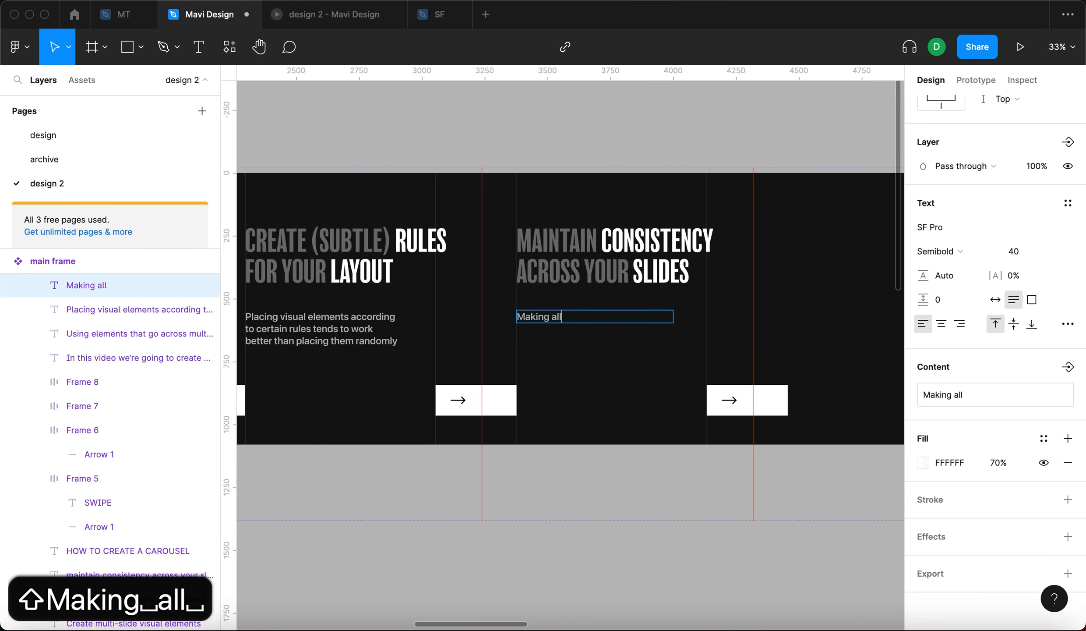
text(ides fall into)
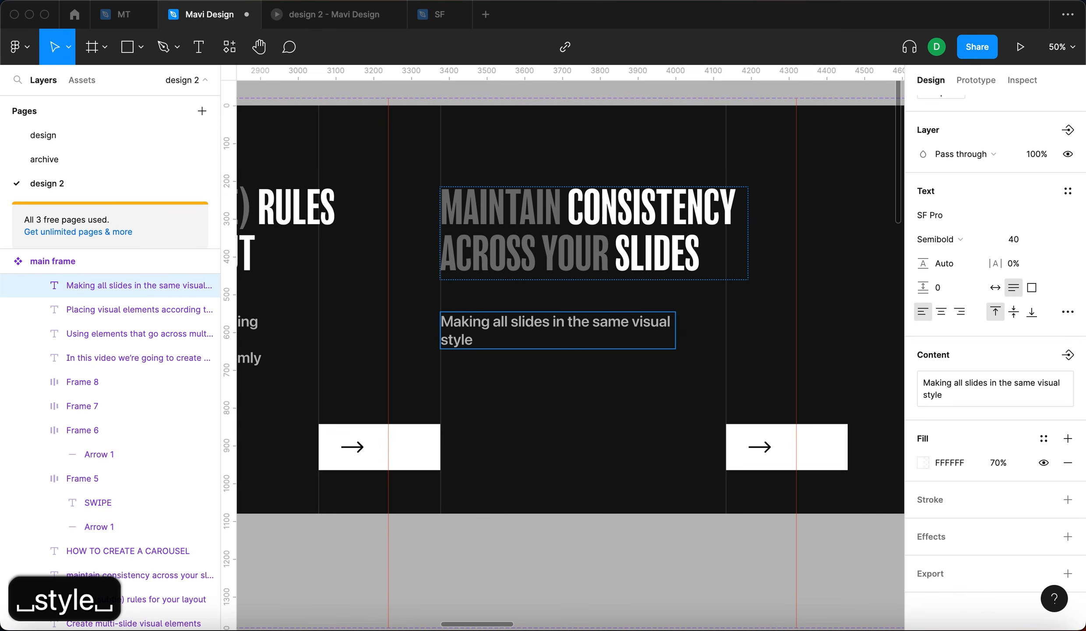
text(w)
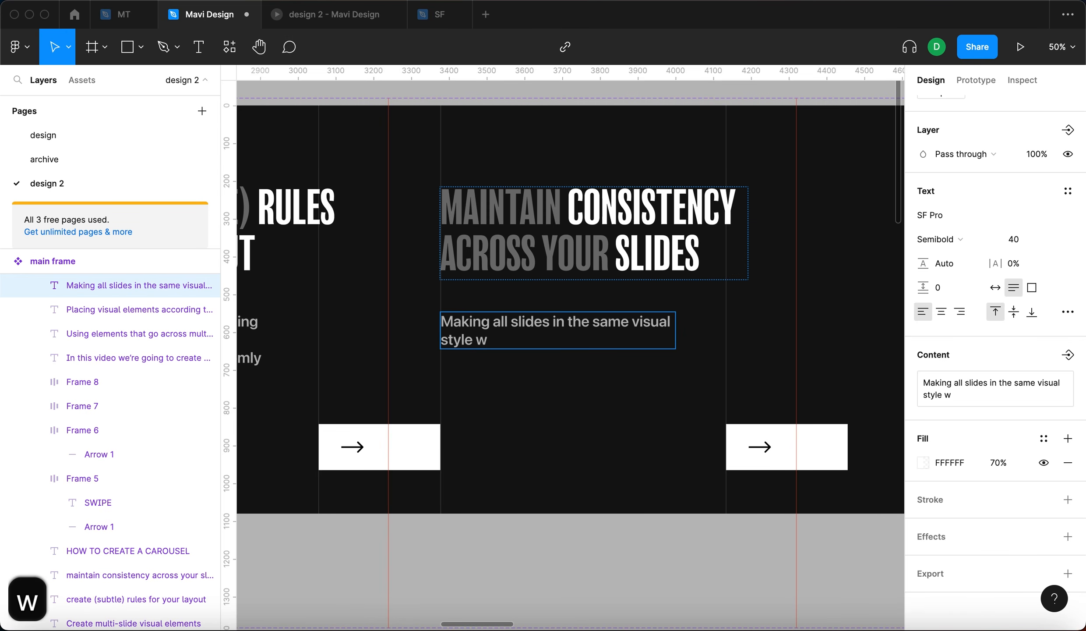
text(ill help you make ou)
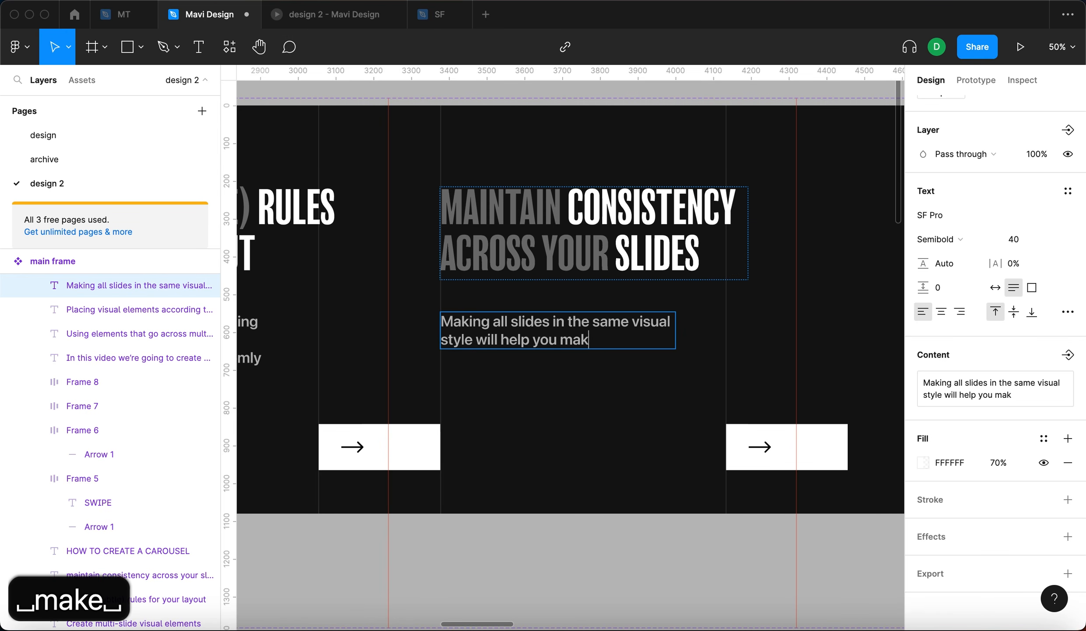
key(BackSpace)
key(BackSpace)
text(your carousels on)
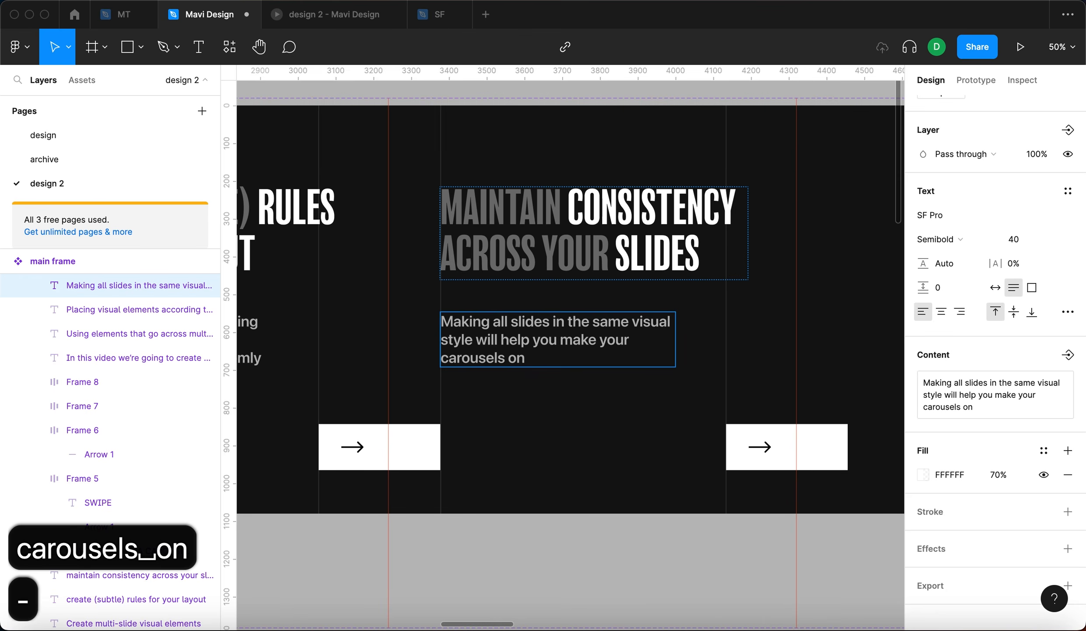
text(-brand and understandable)
key(Escape)
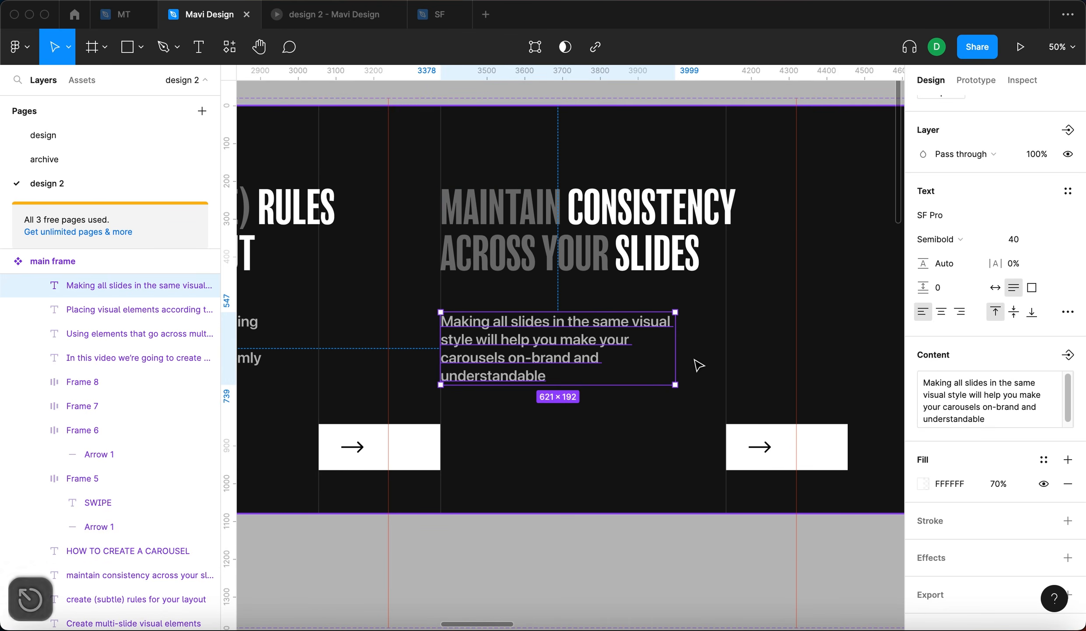
- Widen the fourth slide's body text box to about 685 px
drag(678, 359, 705, 356)
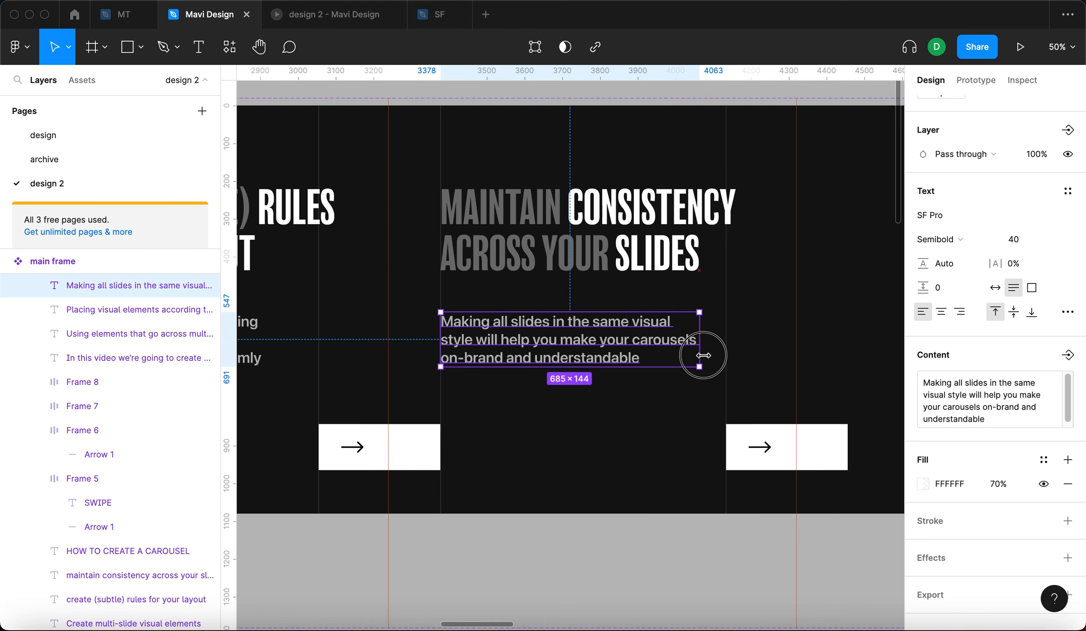
scroll(703, 354, down, 5)
scroll(701, 346, up, 5)
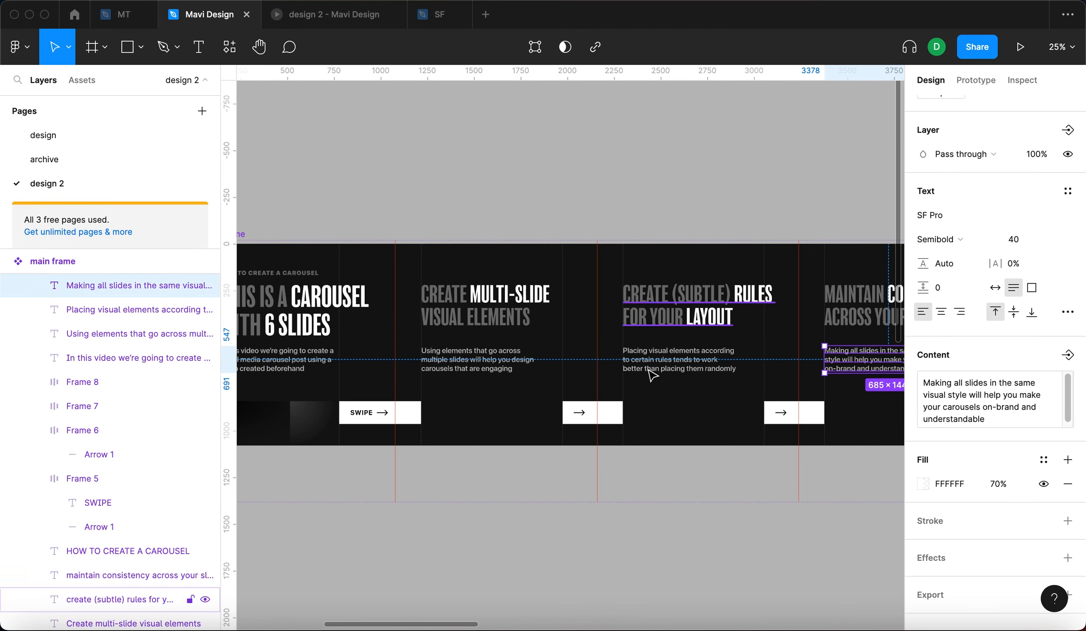
click(703, 191)
drag(703, 190, 608, 141)
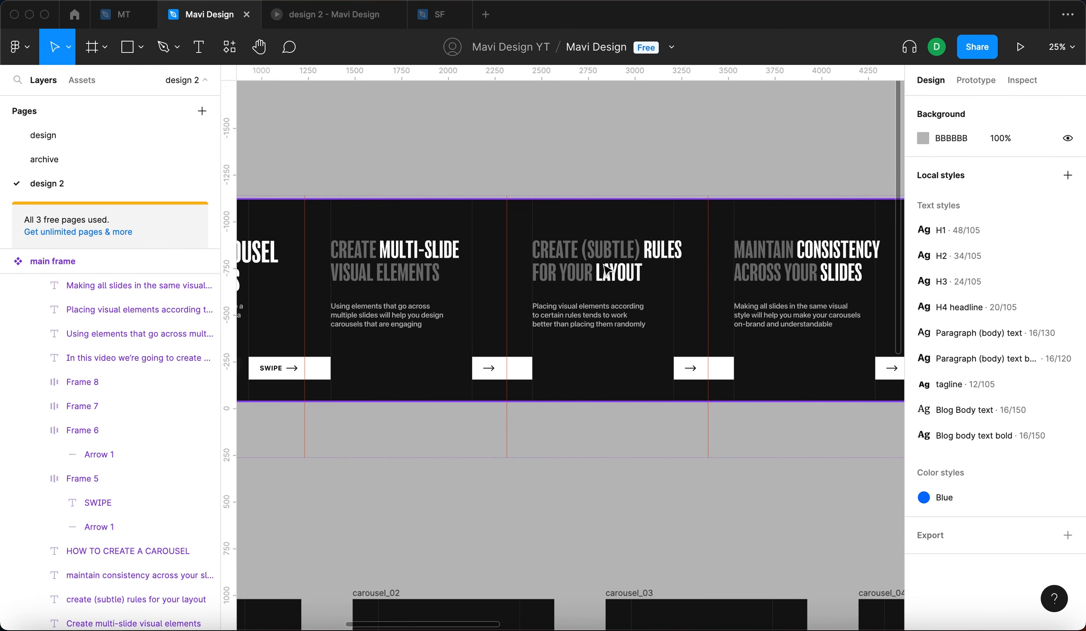
- Compare the body text blocks and layout across the slides of the main frame
scroll(679, 213, right, 5)
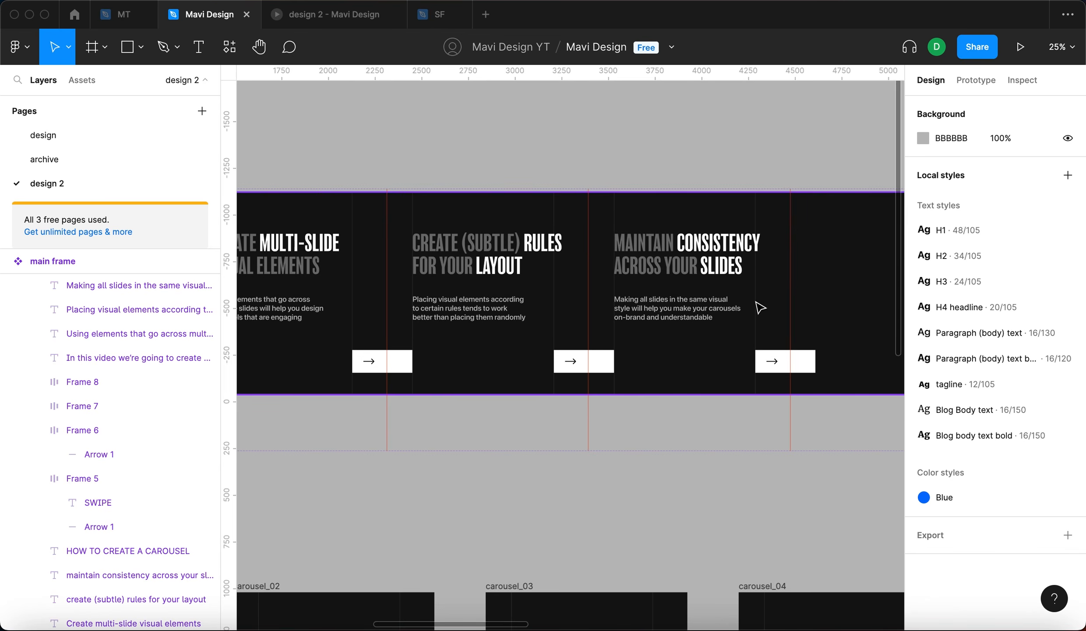
scroll(760, 307, up, 5)
scroll(680, 340, down, 2)
scroll(680, 339, left, 3)
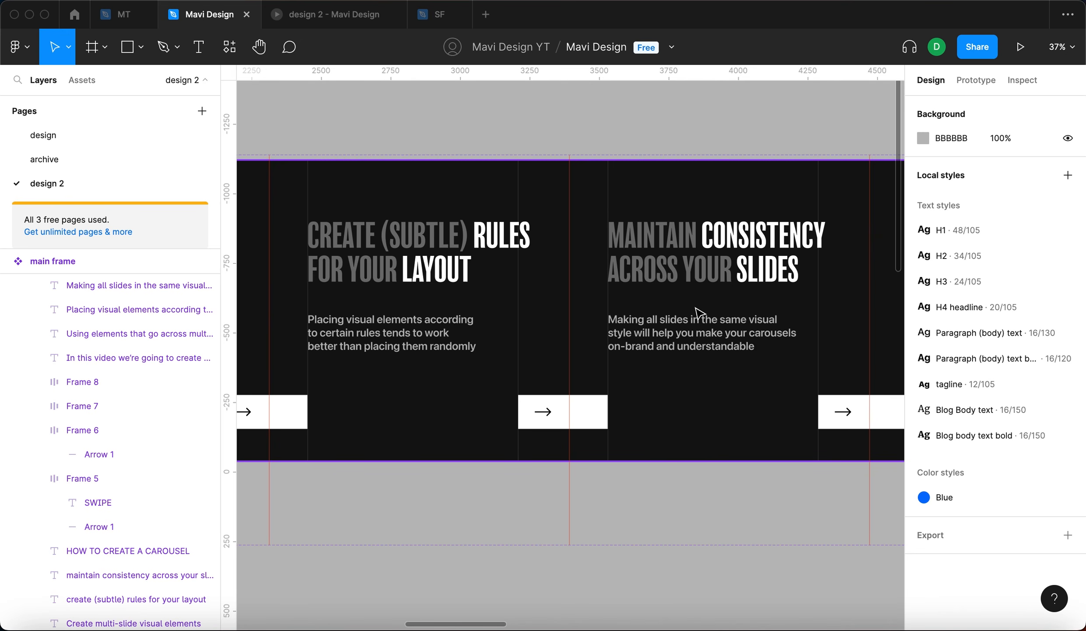
click(714, 344)
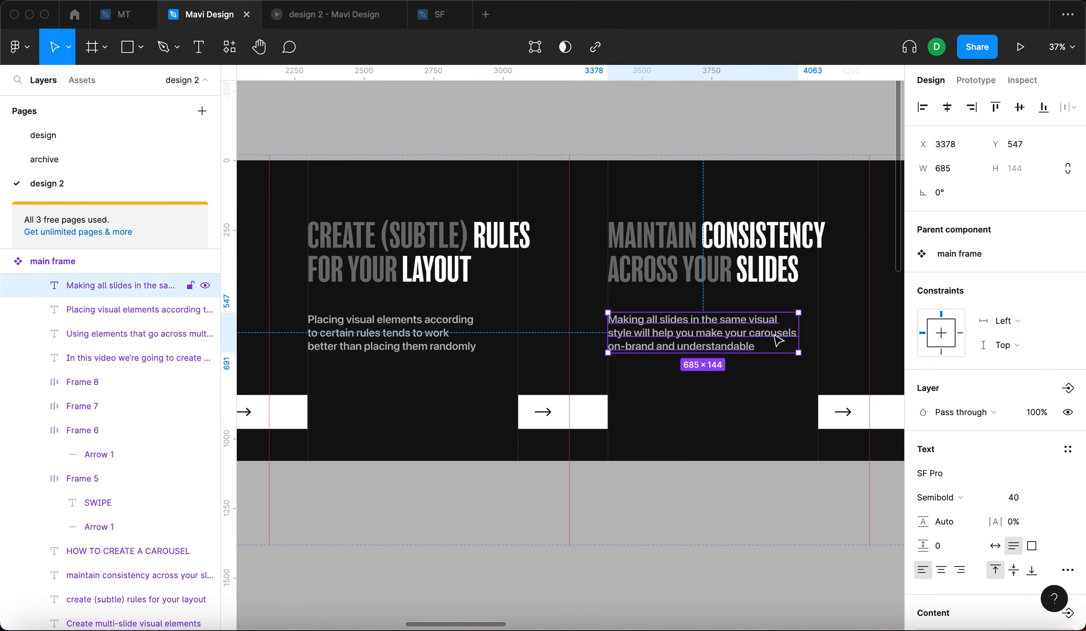
click(433, 333)
click(709, 333)
scroll(714, 334, down, 3)
click(601, 473)
scroll(577, 456, left, 2)
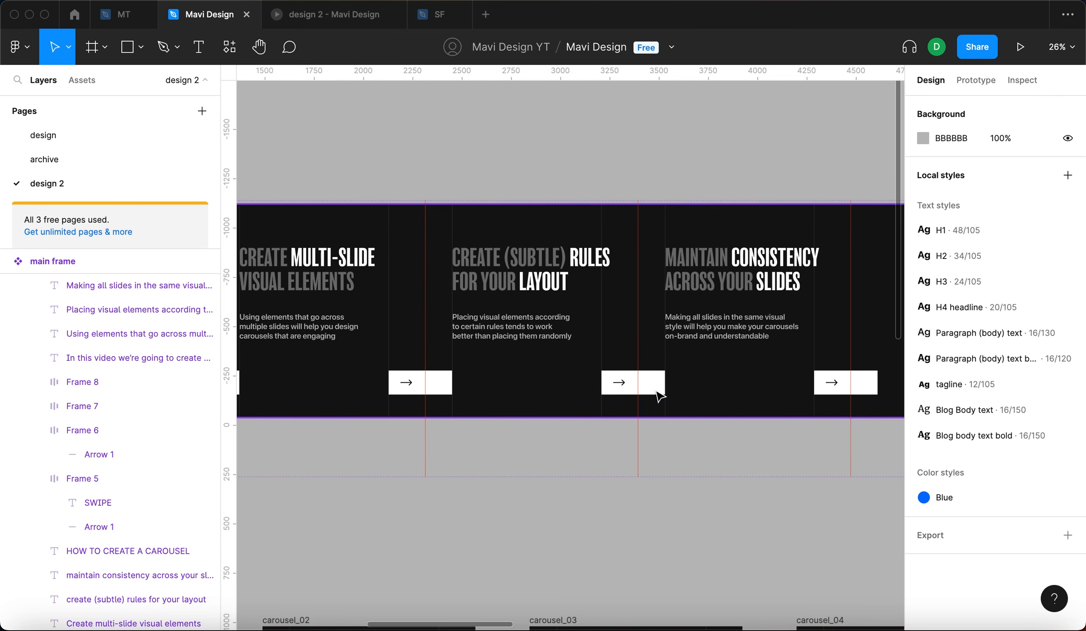
scroll(742, 274, right, 3)
scroll(619, 151, down, 3)
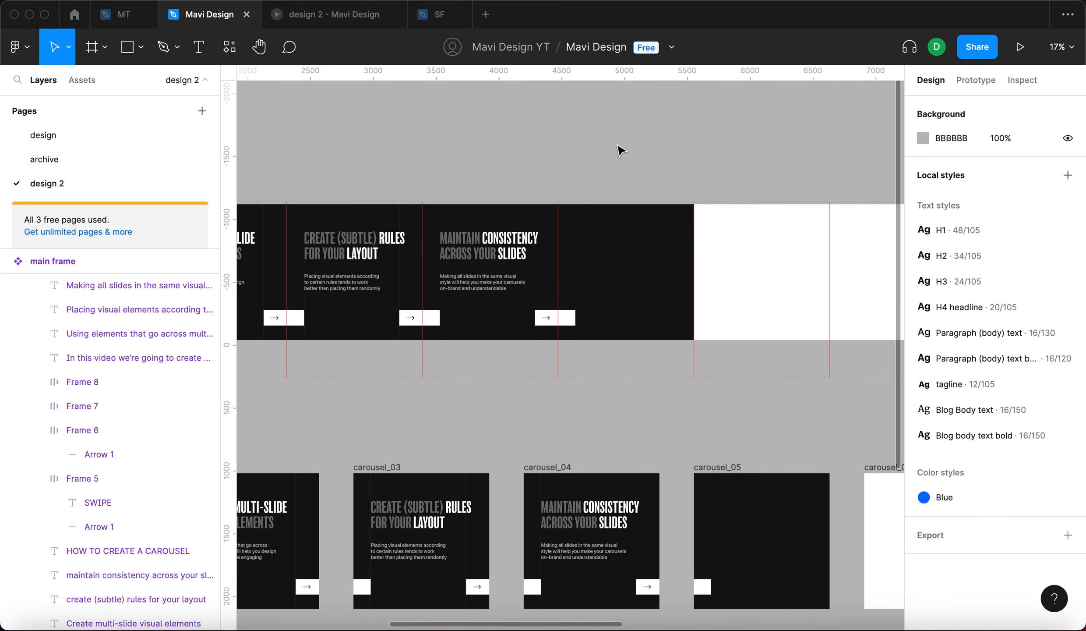
scroll(621, 150, left, 2)
- Duplicate the SWIPE button onto the last slide
click(328, 300)
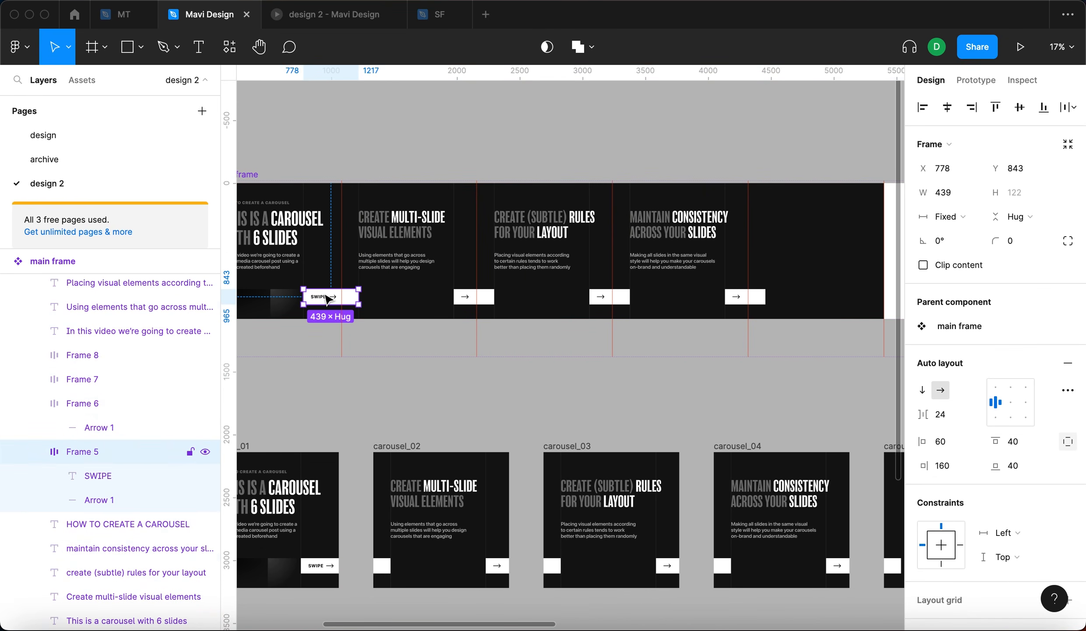
drag(328, 302, 835, 273)
- Center the copied button's content and set its right padding to 60
scroll(835, 272, up, 5)
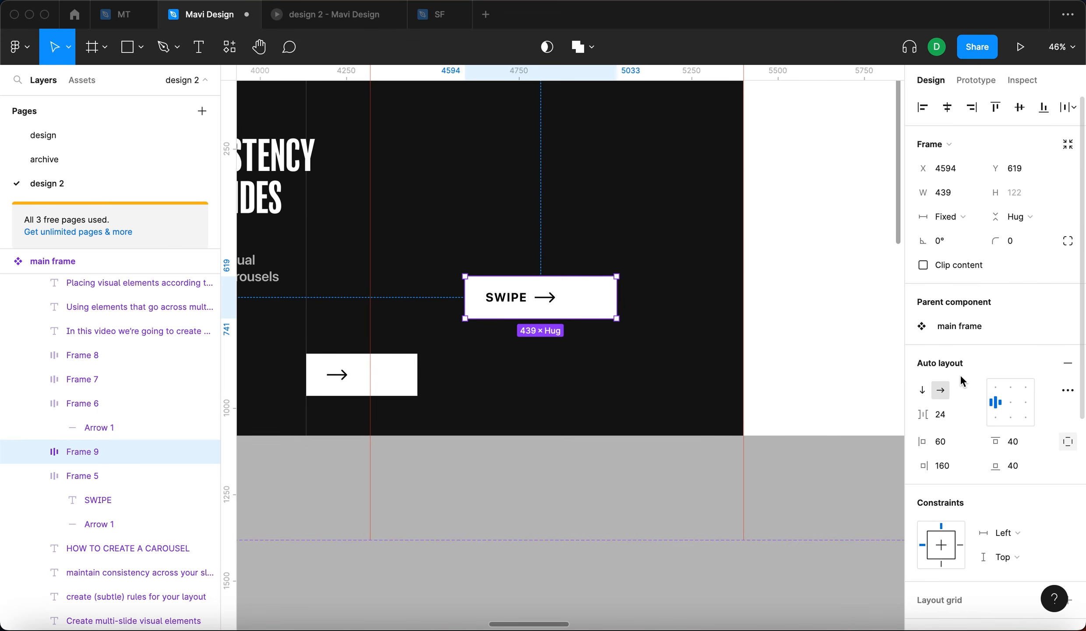
click(1009, 404)
click(965, 471)
text(60)
key(Return)
click(650, 465)
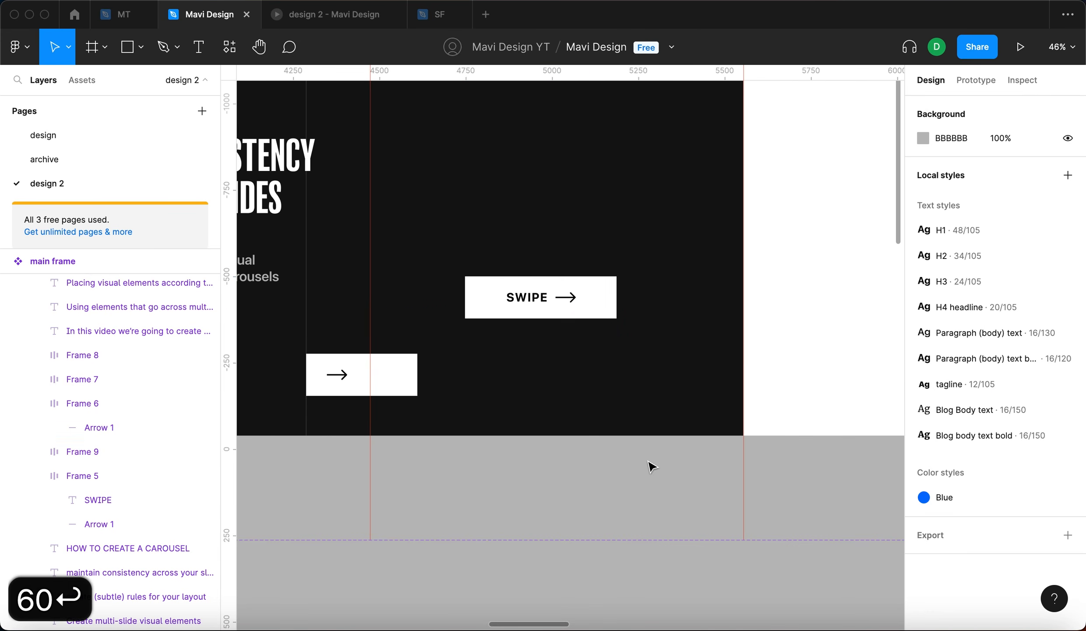
- Remove the arrow from the copied button and change its label to "visit our website"
scroll(565, 302, up, 5)
double_click(575, 306)
key(BackSpace)
double_click(519, 300)
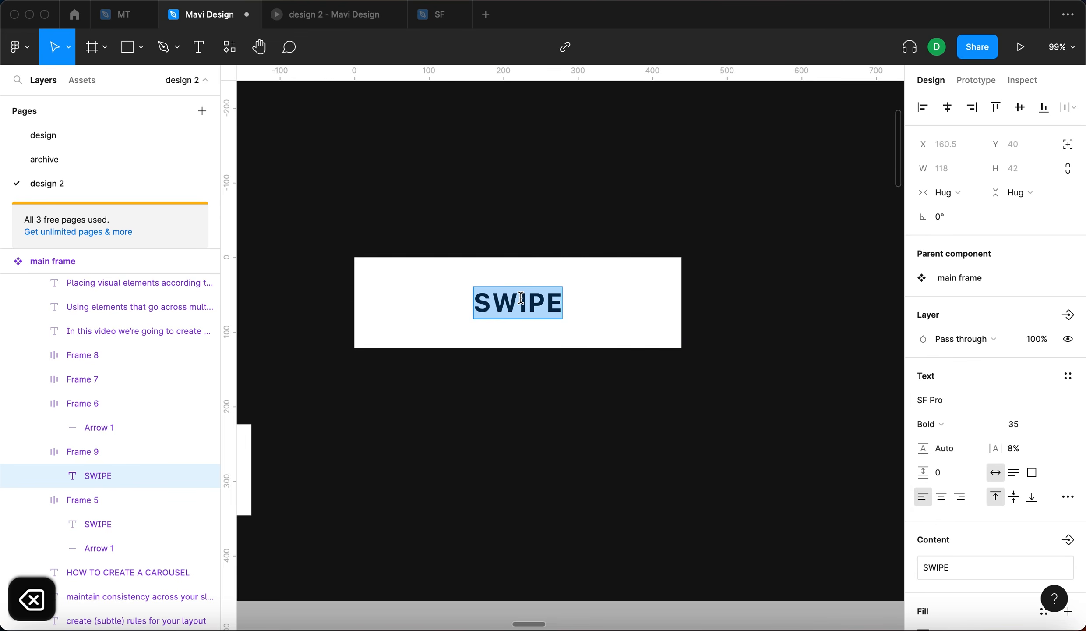
text(visit our website)
key(Escape)
key(shift+Return)
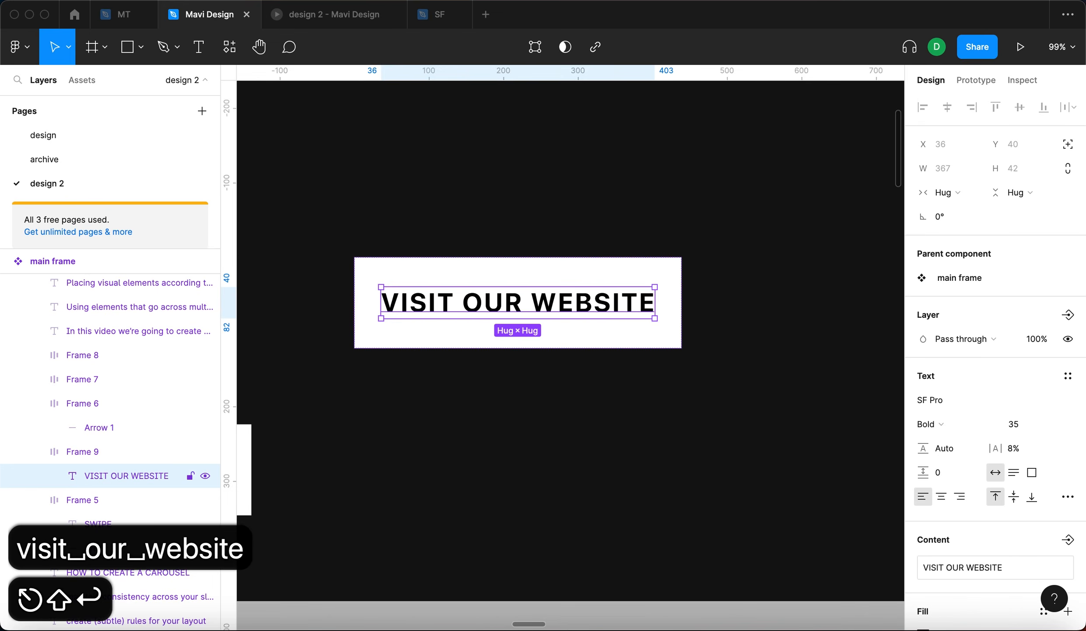
- Make the button hug its contents with a horizontal padding of 70
click(943, 442)
key(shift+Up)
key(shift+Up)
key(shift+Up)
key(Return)
click(951, 218)
click(954, 236)
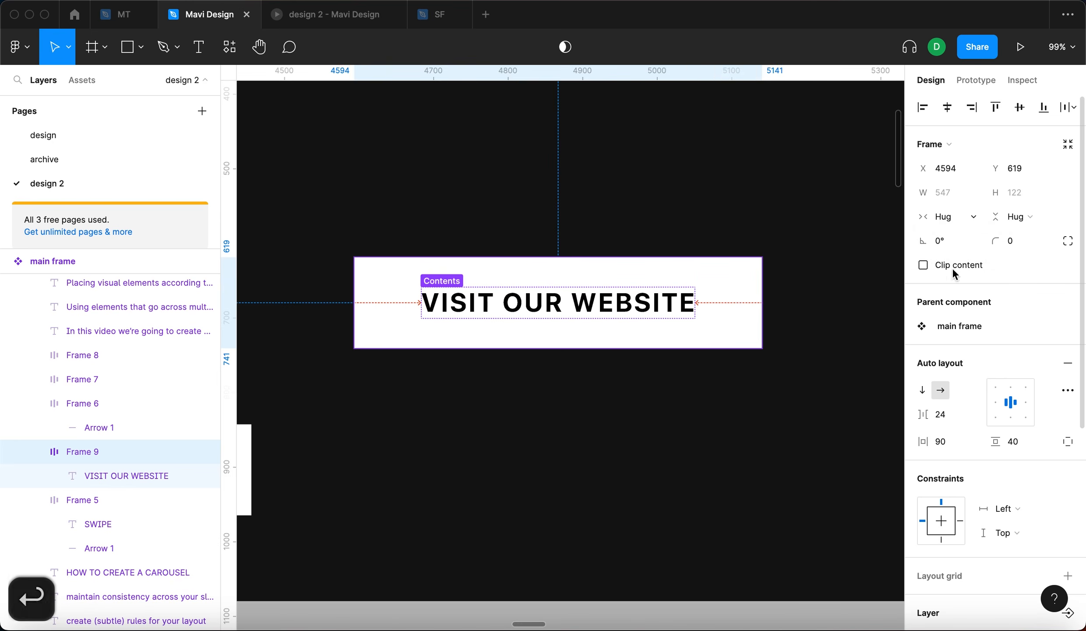
click(941, 441)
key(shift+Down)
key(shift+Down)
key(Return)
- Try to align the button horizontally to center and undo it
scroll(597, 434, down, 5)
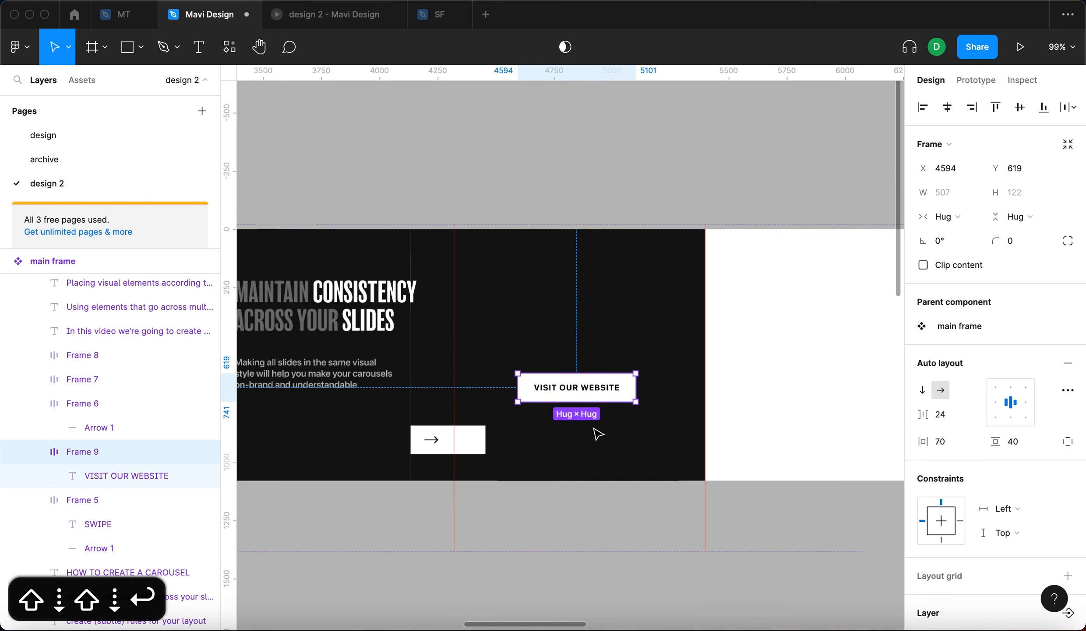
click(591, 518)
click(588, 401)
key(alt+h)
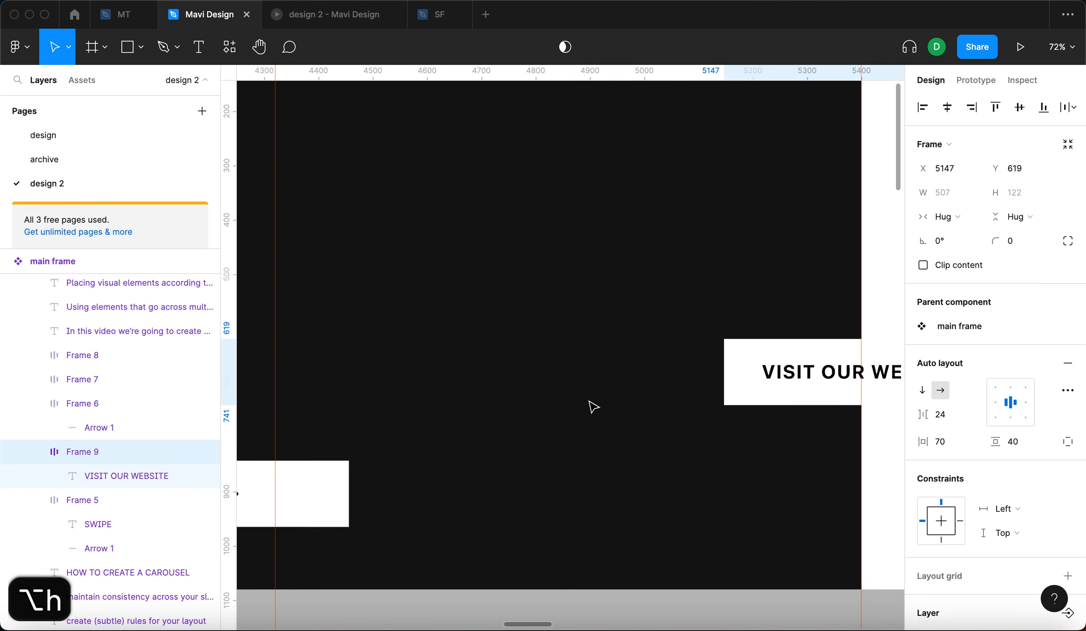
key(cmd+z)
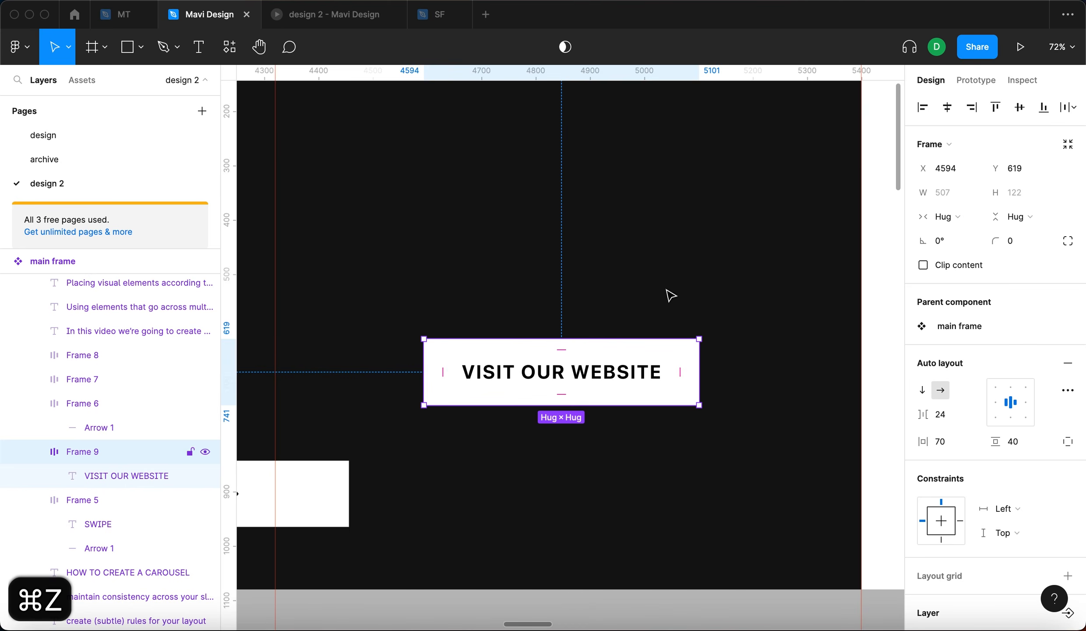
- Nudge the button right to center it on the last slide
key(alt)
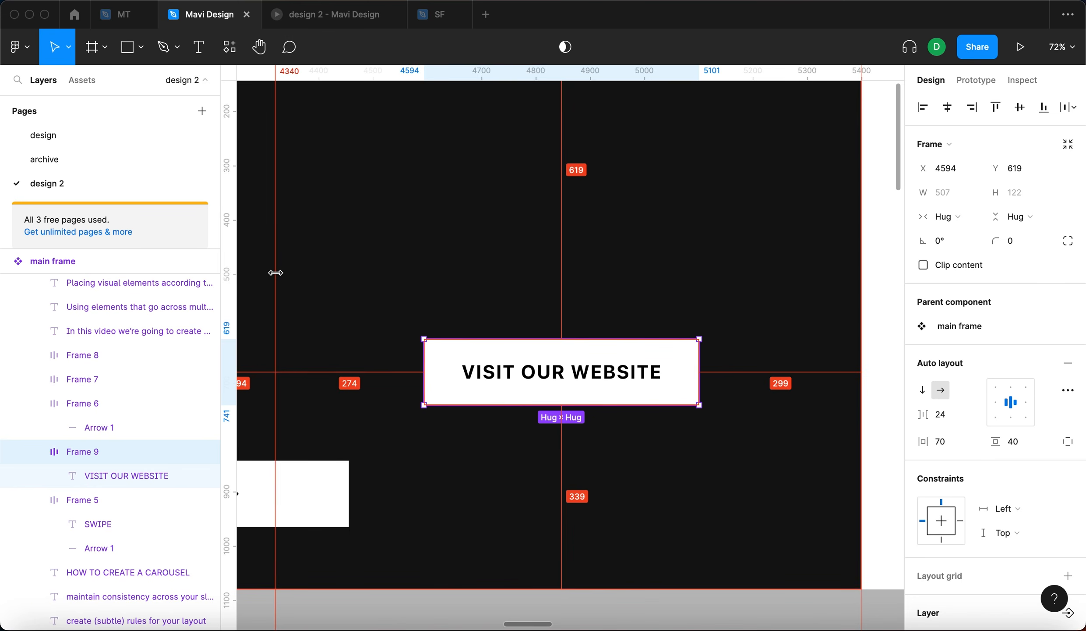
key(shift+Right)
key(shift+Right)
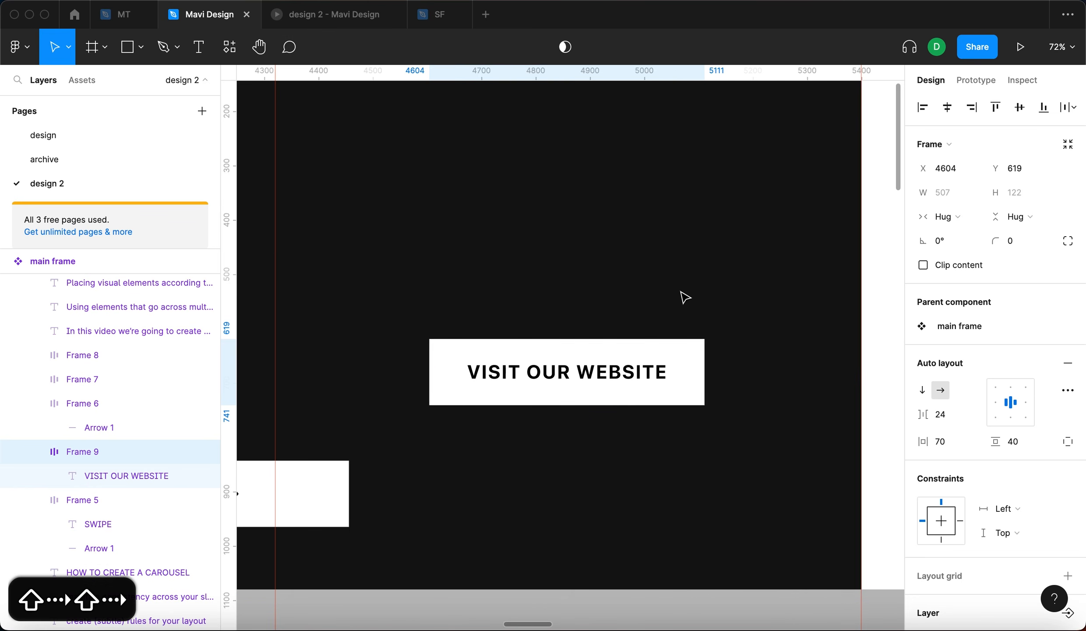
key(alt)
key(Right)
key(Right)
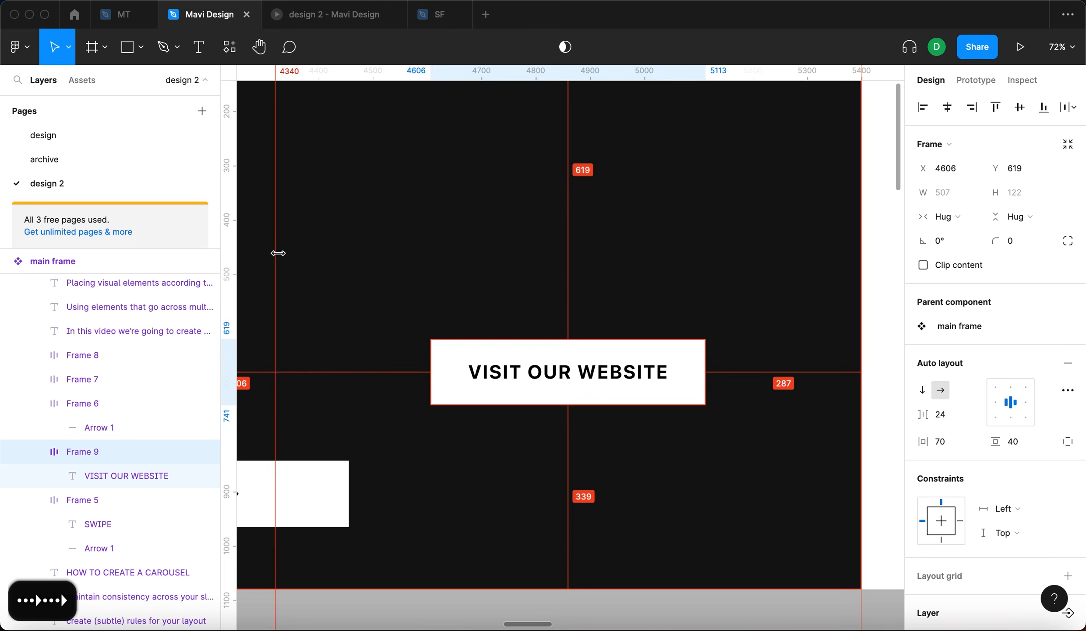
- Set the button label's font weight to Heavy
scroll(461, 293, down, 5)
scroll(461, 294, left, 4)
scroll(703, 299, up, 5)
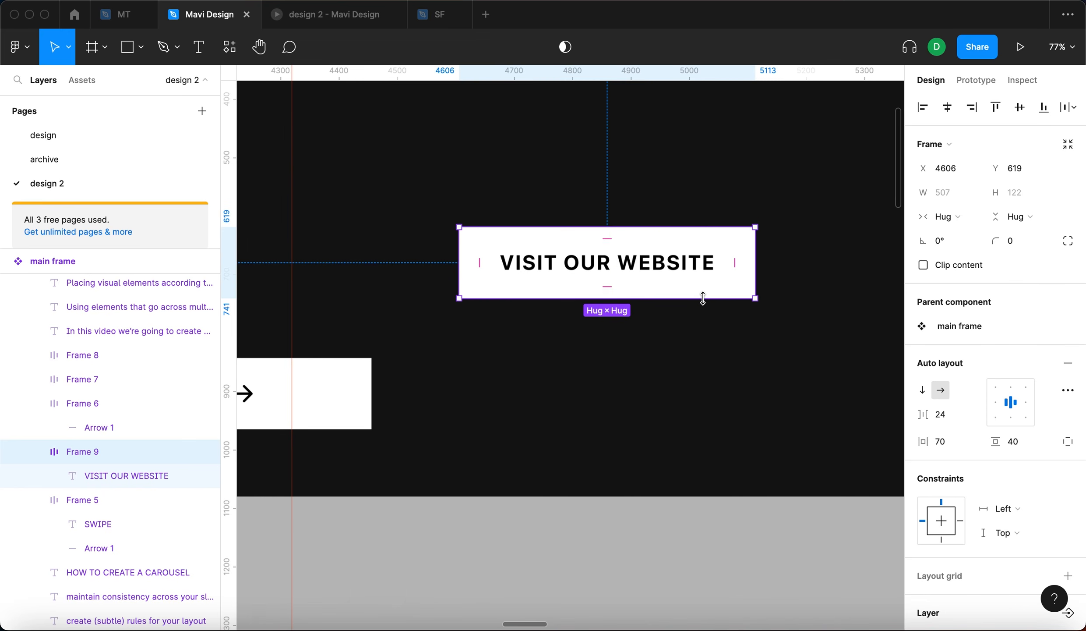
click(685, 265)
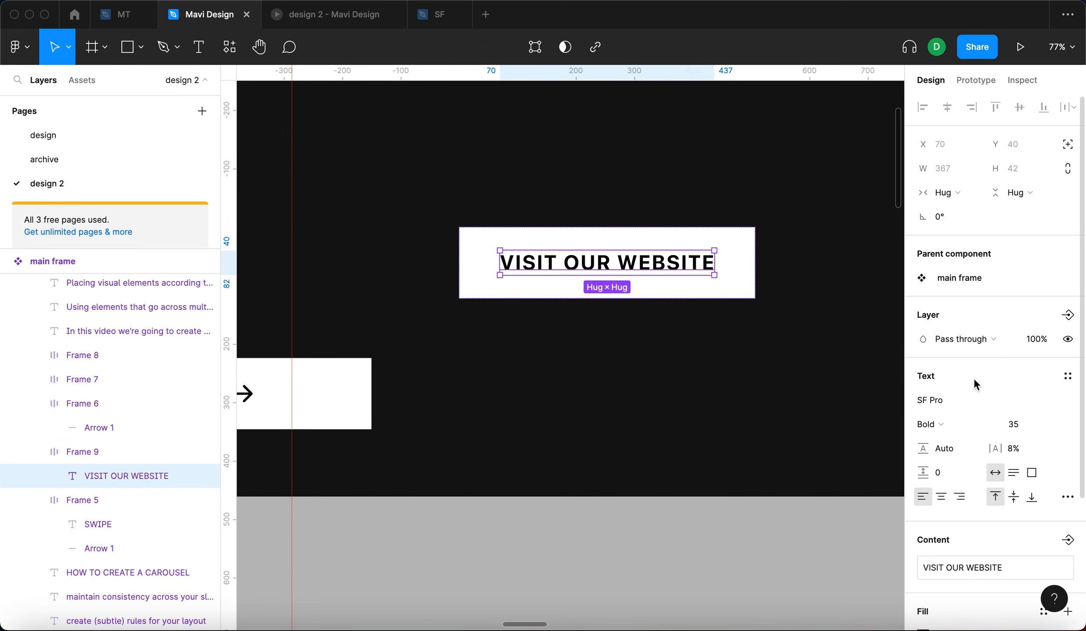
click(945, 421)
click(945, 439)
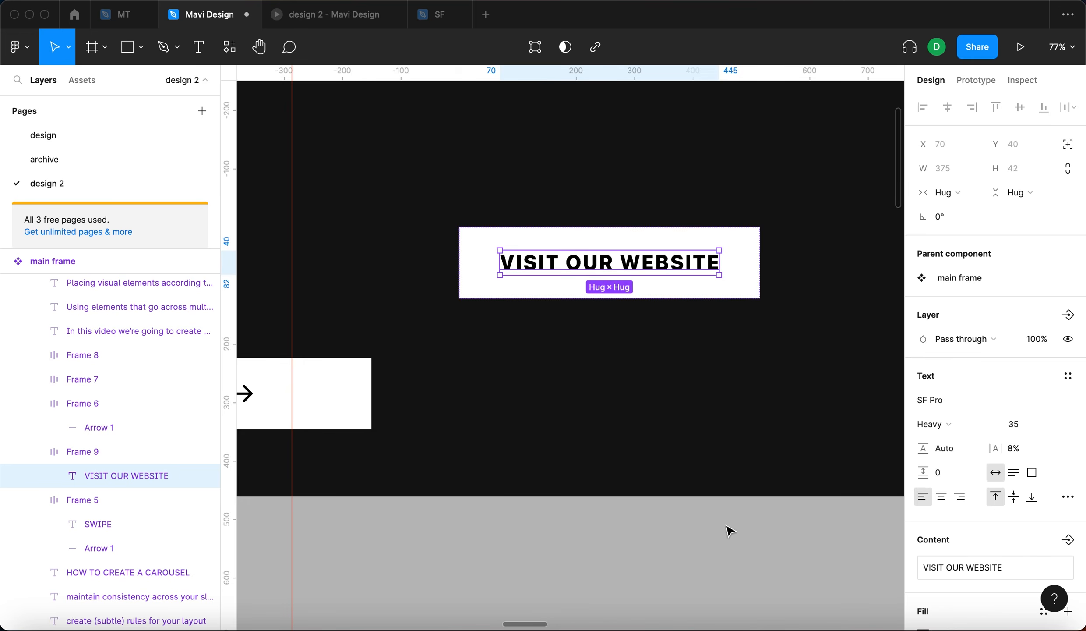
- Move the VISIT OUR WEBSITE button down on the last slide to about Y 721
click(730, 529)
scroll(730, 529, down, 4)
scroll(574, 484, left, 5)
scroll(731, 425, right, 4)
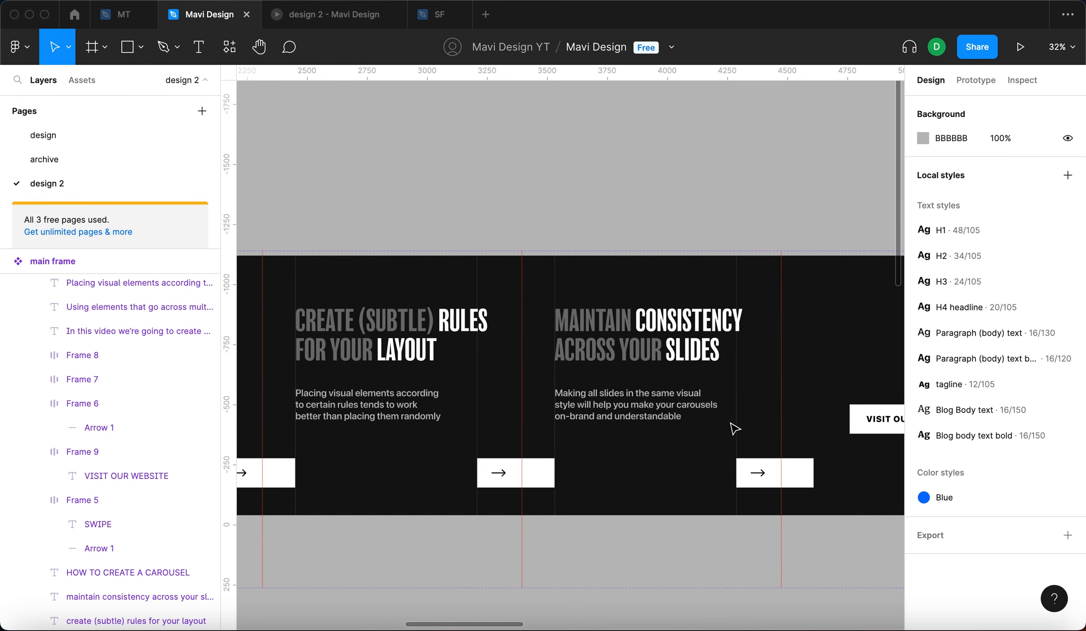
click(692, 393)
scroll(692, 393, up, 3)
key(alt)
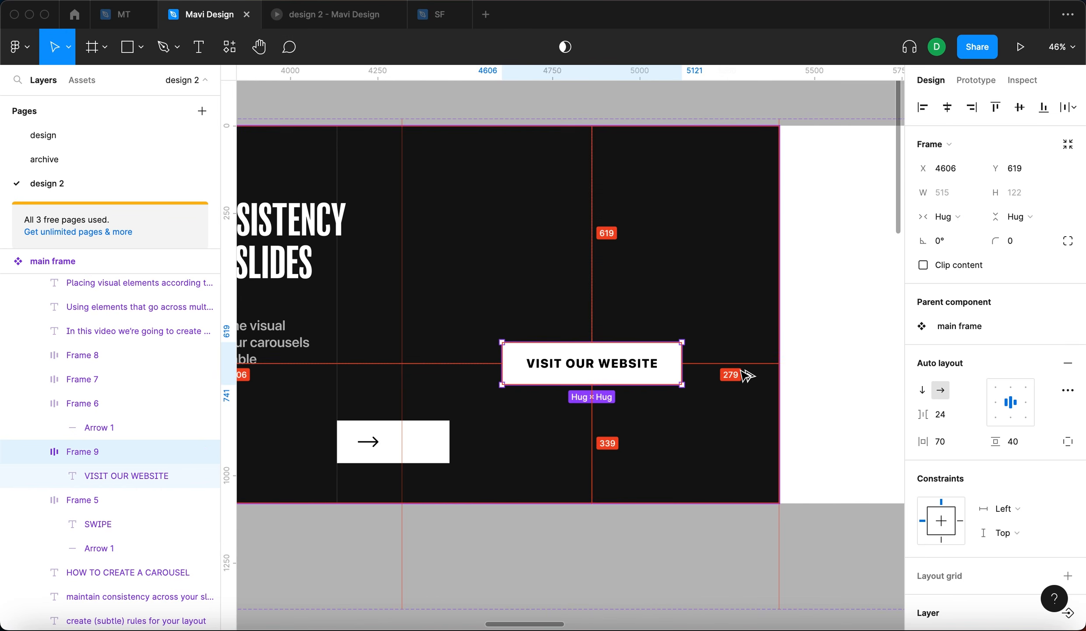
key(alt)
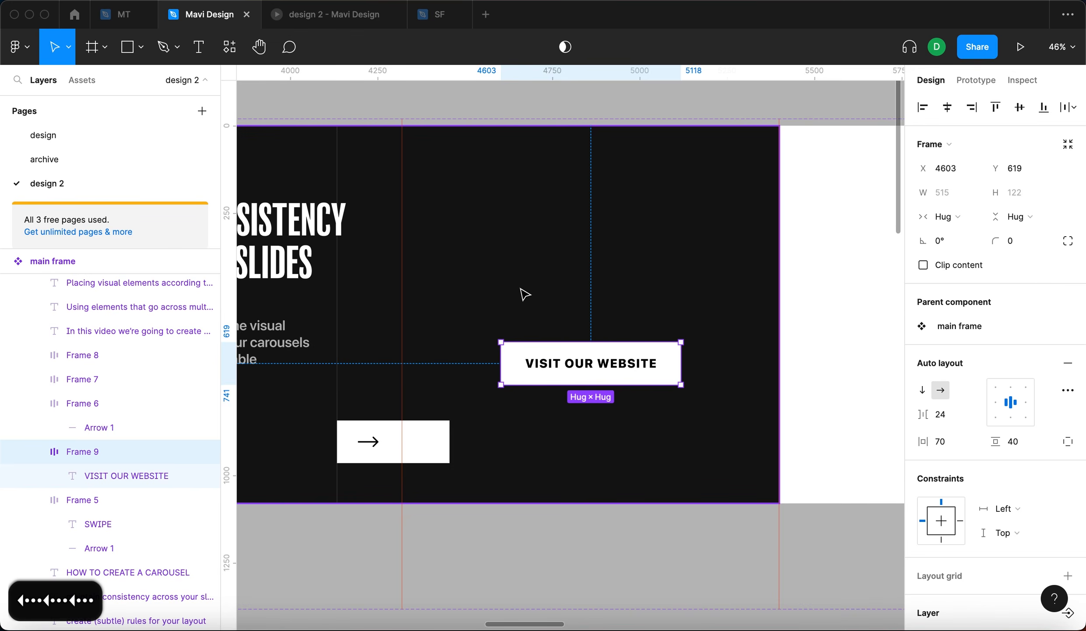
drag(565, 359, 566, 407)
click(594, 538)
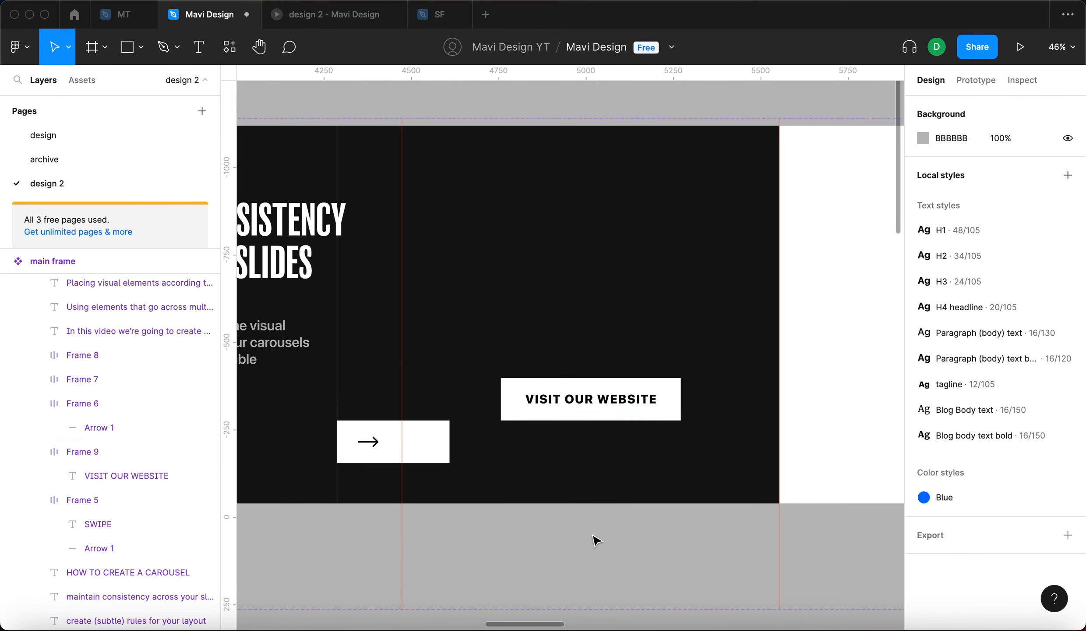
- Compare the vertical positions of the arrow button and the website button on the last slides
scroll(594, 538, down, 5)
scroll(586, 409, up, 5)
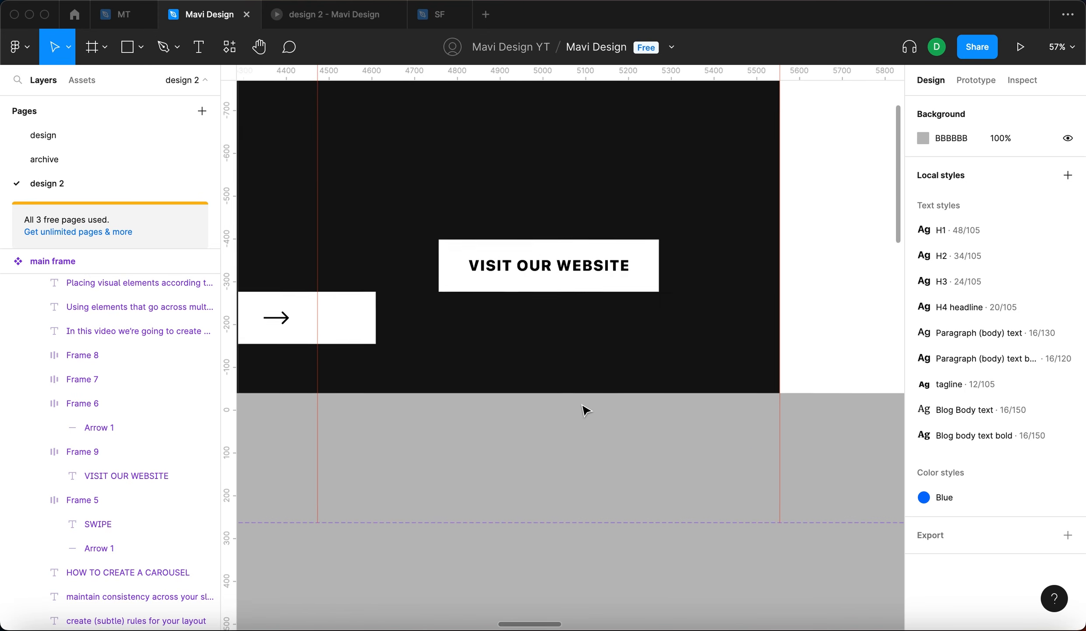
click(376, 323)
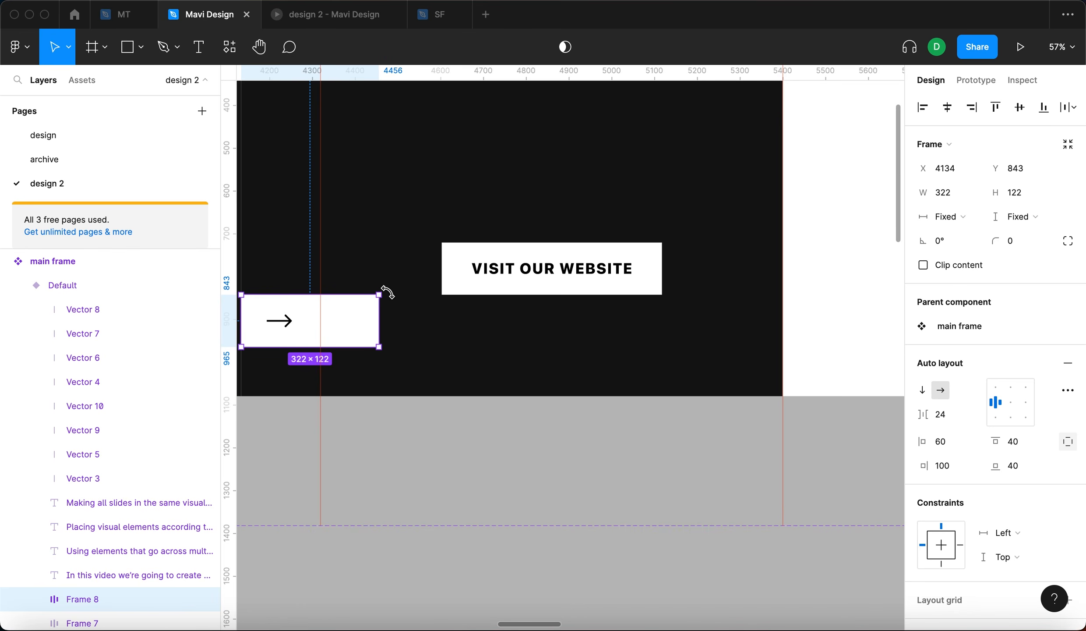
click(565, 293)
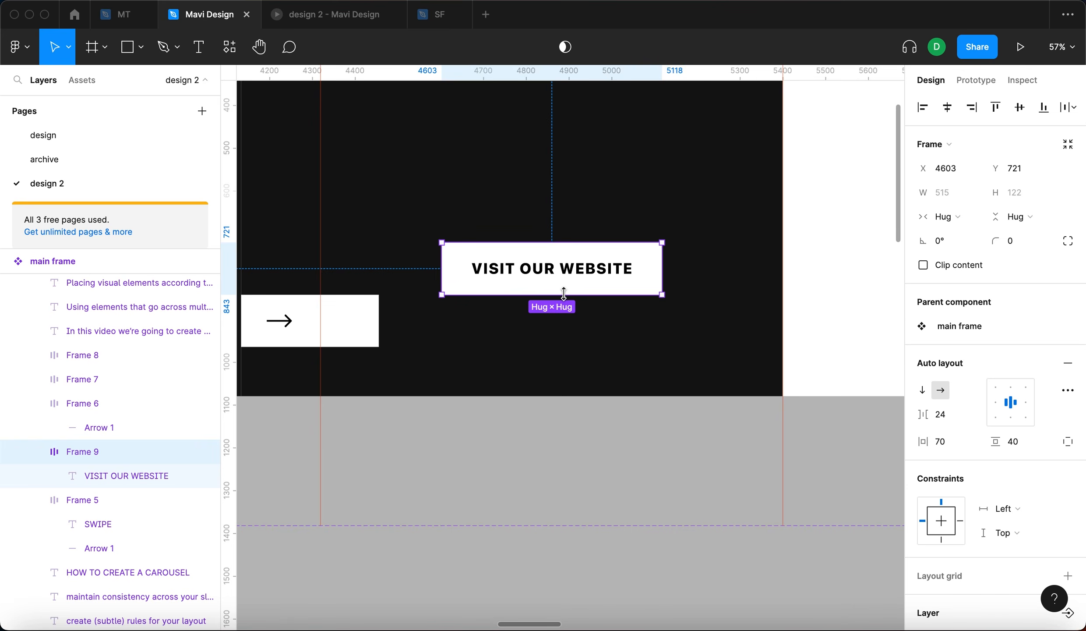
click(600, 428)
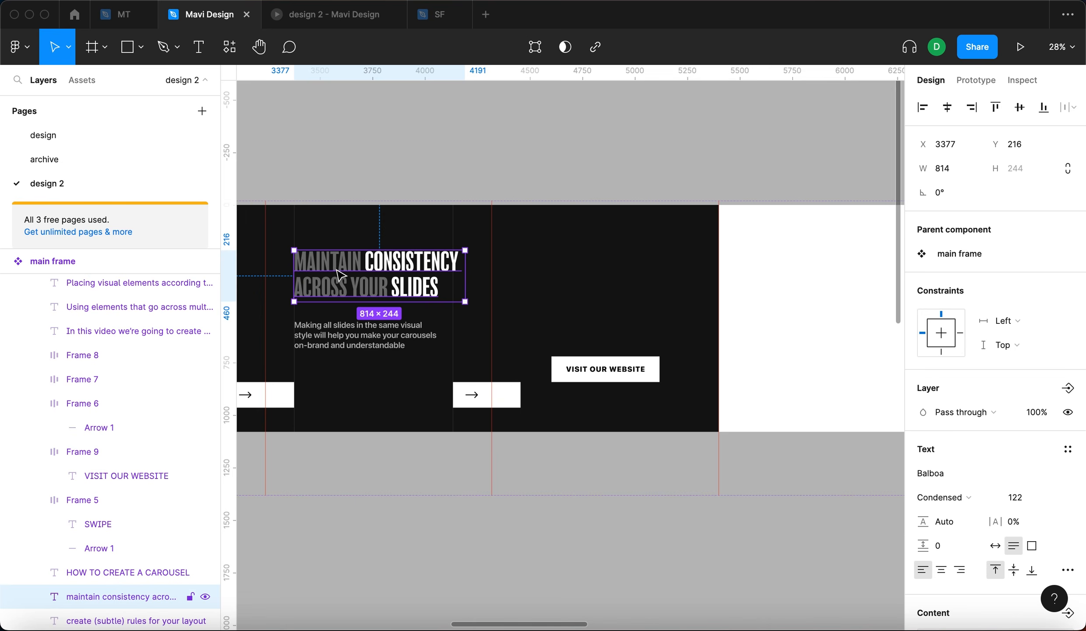
- Duplicate the slide-four headline onto the last slide, retype it as LEARN MORE ABOUT VISUAL DESIGN, and center-align it
drag(341, 276, 565, 285)
double_click(625, 279)
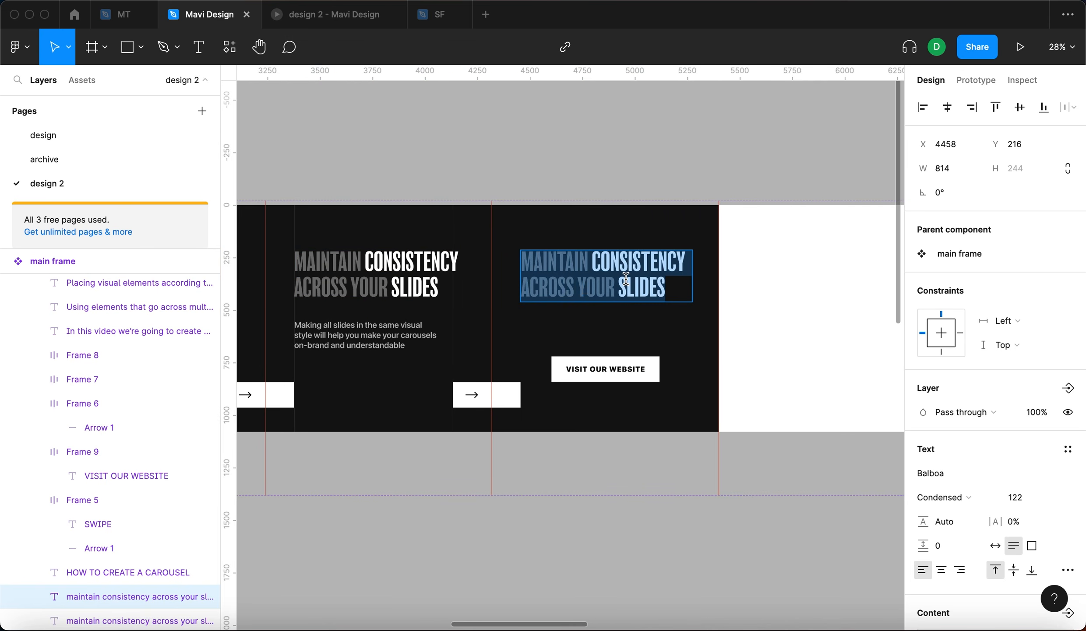
text(learn more about visual de)
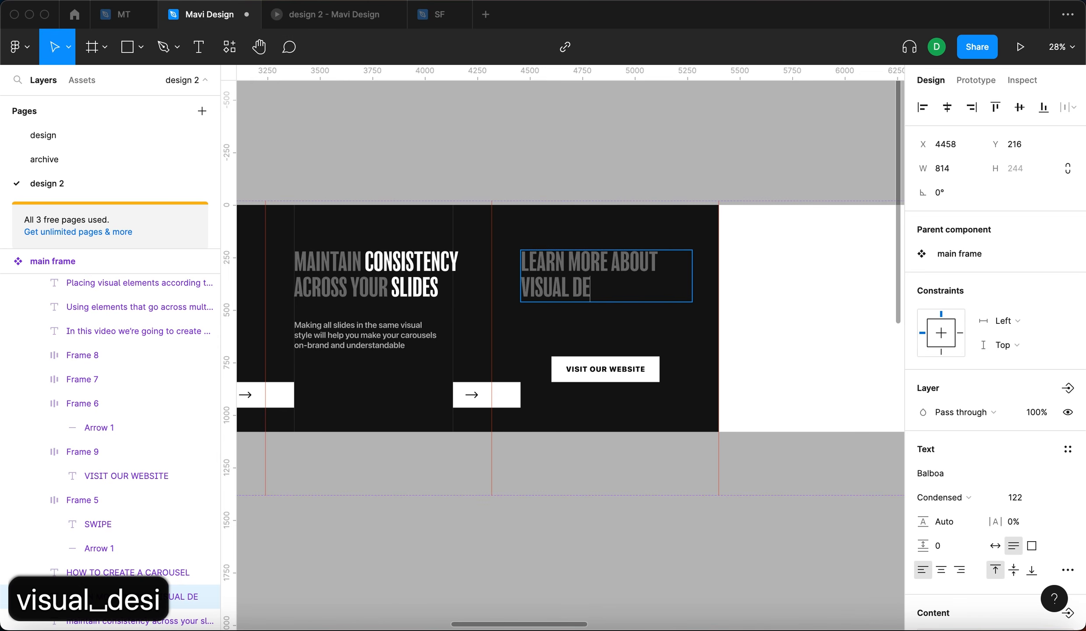
text(sign)
key(alt+super+t)
scroll(639, 310, up, 3)
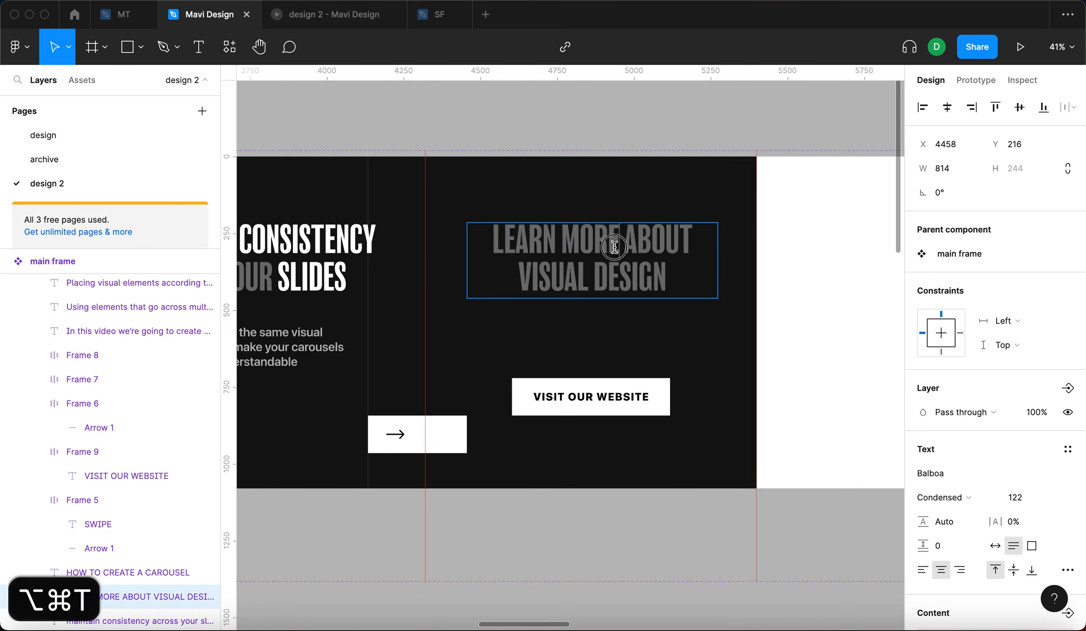
- Raise the fill opacity of the words LEARN MORE and DESIGN in the new headline to highlight them
drag(615, 247, 454, 250)
scroll(963, 394, down, 5)
click(998, 462)
key(shift+Up)
key(shift+Up)
key(shift+Up)
key(shift+Up)
key(shift+Up)
key(shift+Up)
key(shift+Up)
key(shift+Up)
key(shift+Up)
key(shift+Up)
key(shift+Up)
key(shift+Up)
key(shift+Up)
key(Return)
double_click(631, 275)
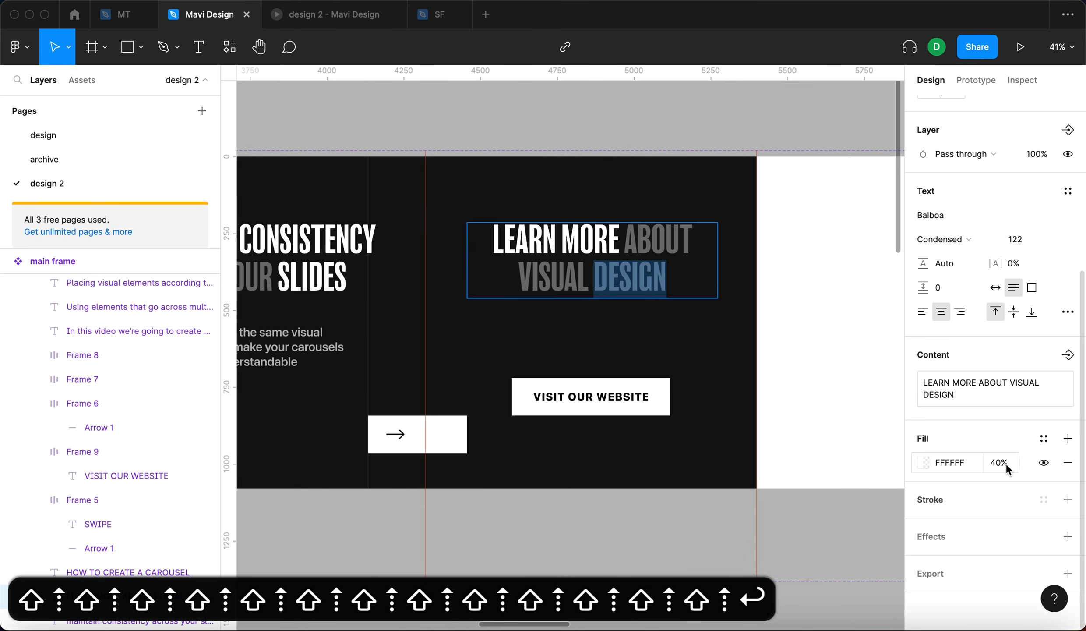
click(1007, 464)
key(shift+Up)
key(shift+Up)
key(shift+Up)
key(shift+Up)
key(shift+Up)
key(shift+Up)
key(shift+Up)
key(shift+Up)
key(shift+Up)
key(Return)
- Replace the word VISUAL in the last slide's headline with DIGITAL
double_click(556, 280)
double_click(556, 280)
text(DIGITAL)
key(Escape)
click(558, 504)
scroll(558, 504, right, 3)
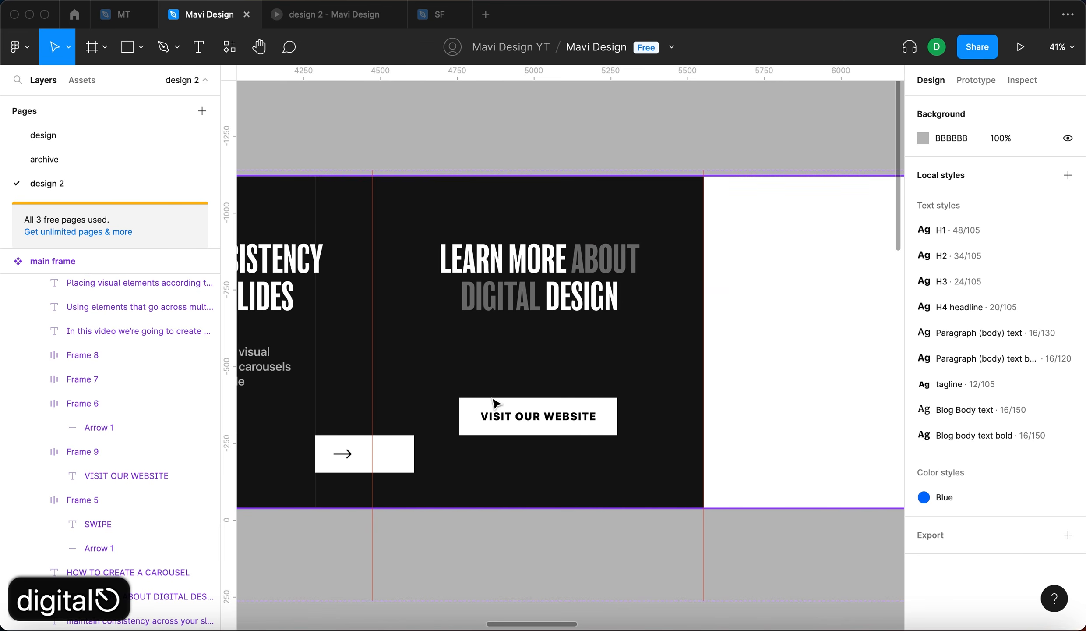
- Align the last slide's headline to the vertical center of the slide
scroll(498, 306, down, 3)
click(500, 304)
key(alt+v)
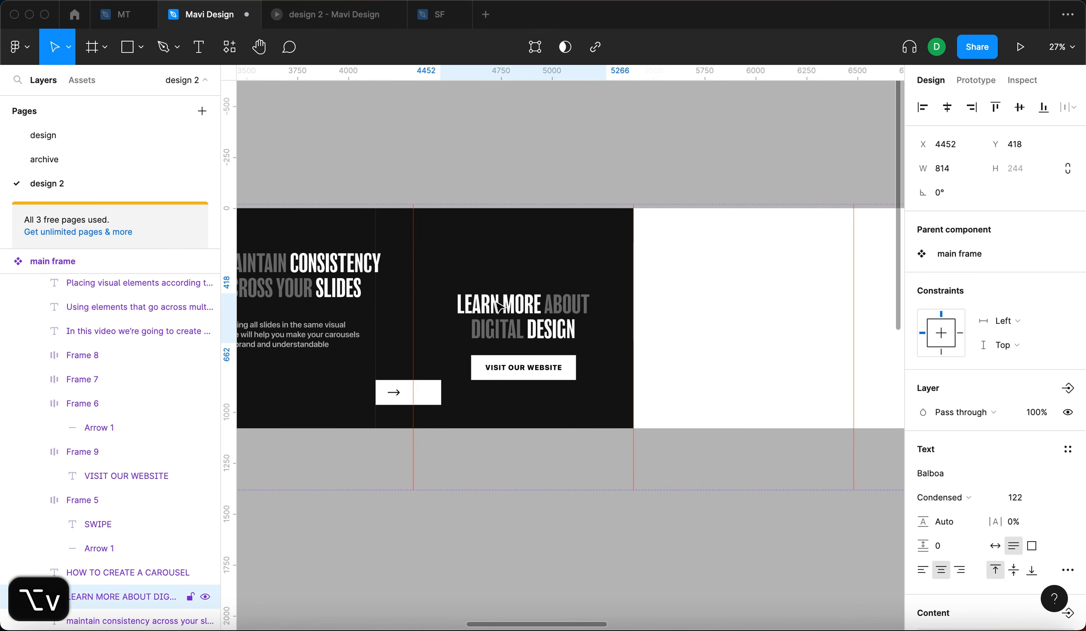
scroll(415, 326, left, 10)
scroll(414, 322, left, 7)
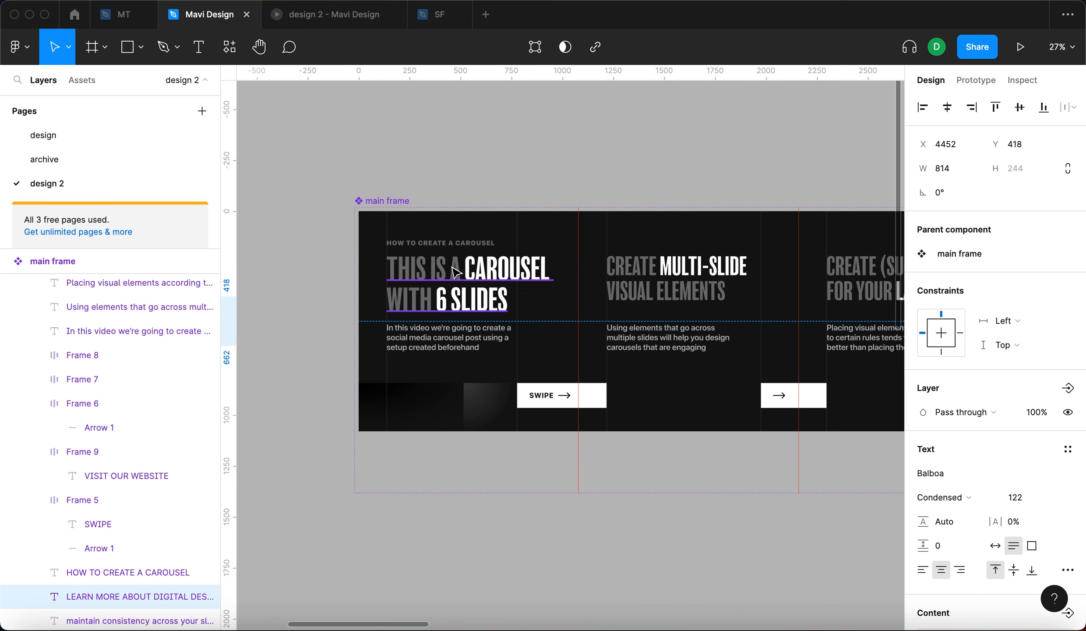
- Duplicate the small tagline onto the last slide above the headline and retype it as READY TO IMPROVE YOUR CREATIVE SKILLS?
drag(456, 241, 1027, 255)
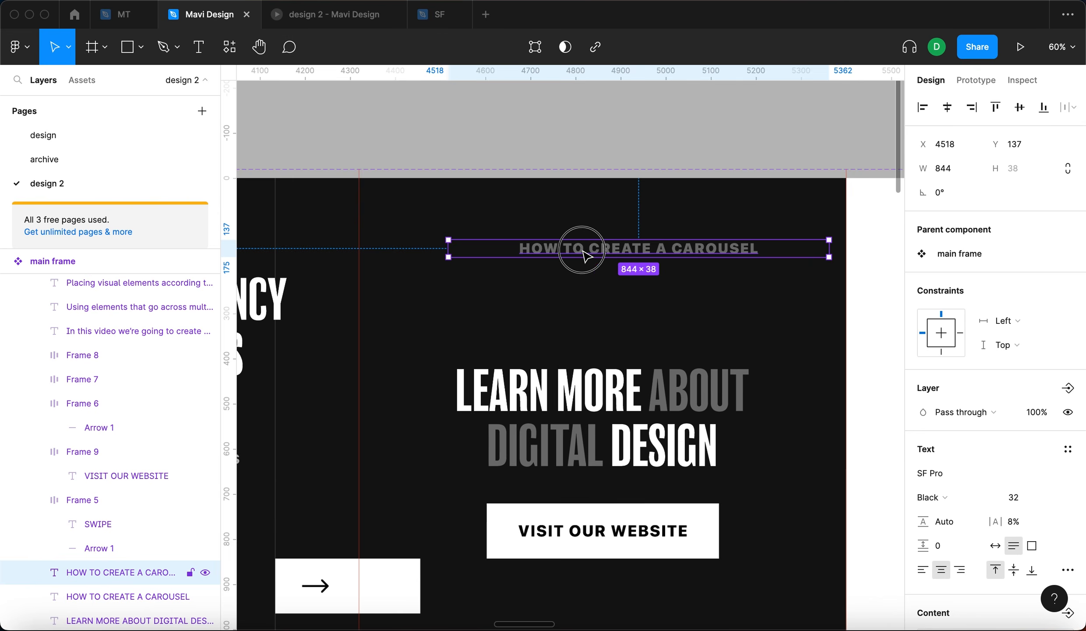
drag(584, 251, 568, 301)
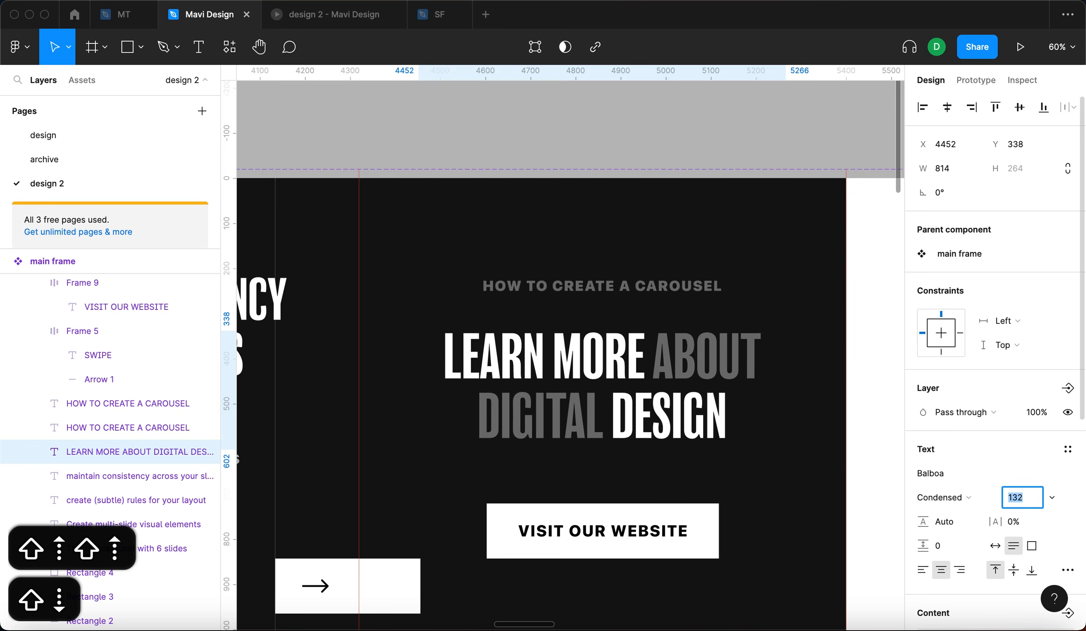
key(shift+Up)
click(557, 123)
scroll(557, 123, down, 3)
double_click(605, 205)
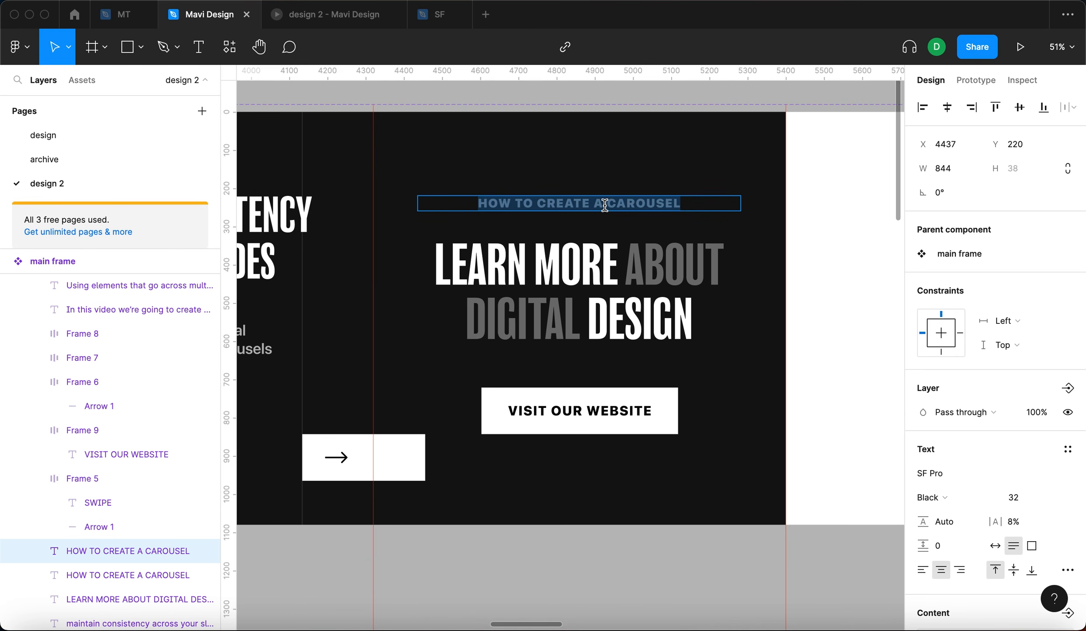
text(ready to i)
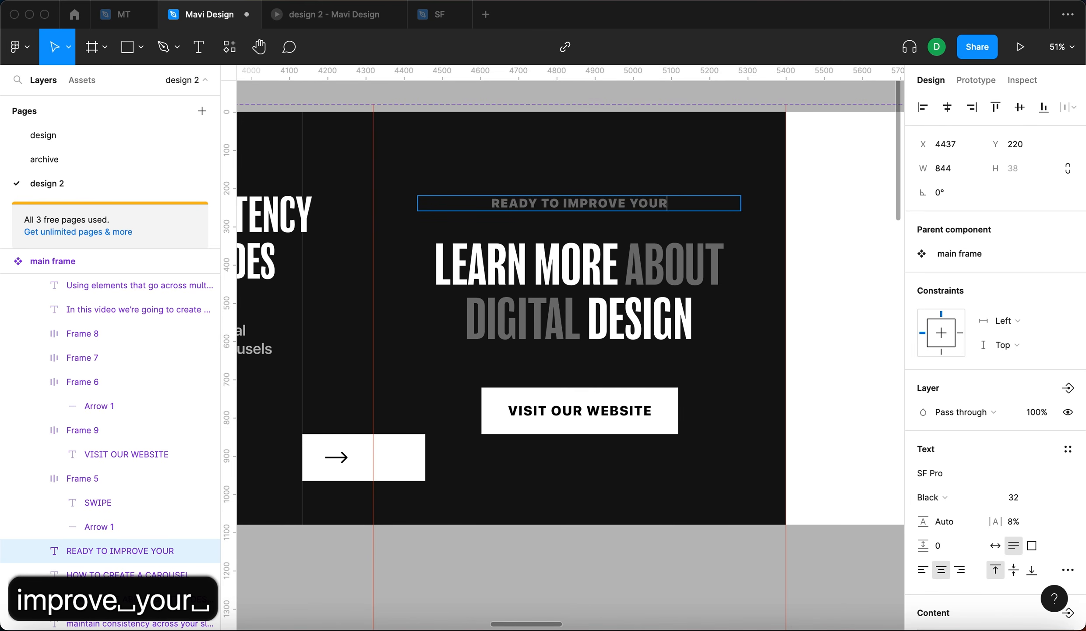
text(mprove your creative skills<)
key(BackSpace)
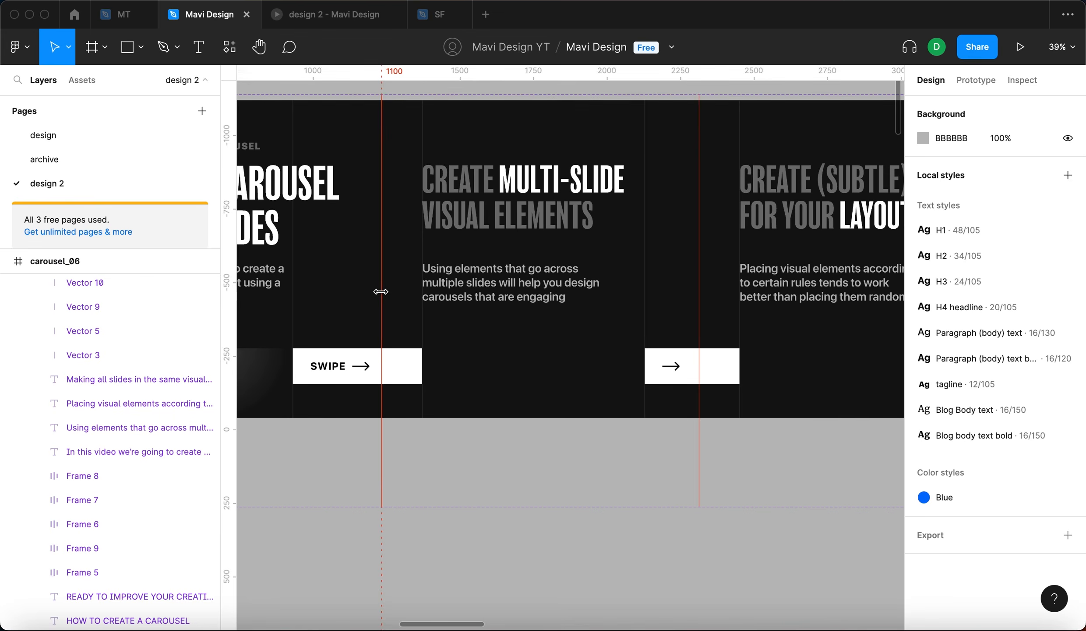
- Move the body paragraphs of slides two to four upward to Y 480
scroll(380, 290, down, 3)
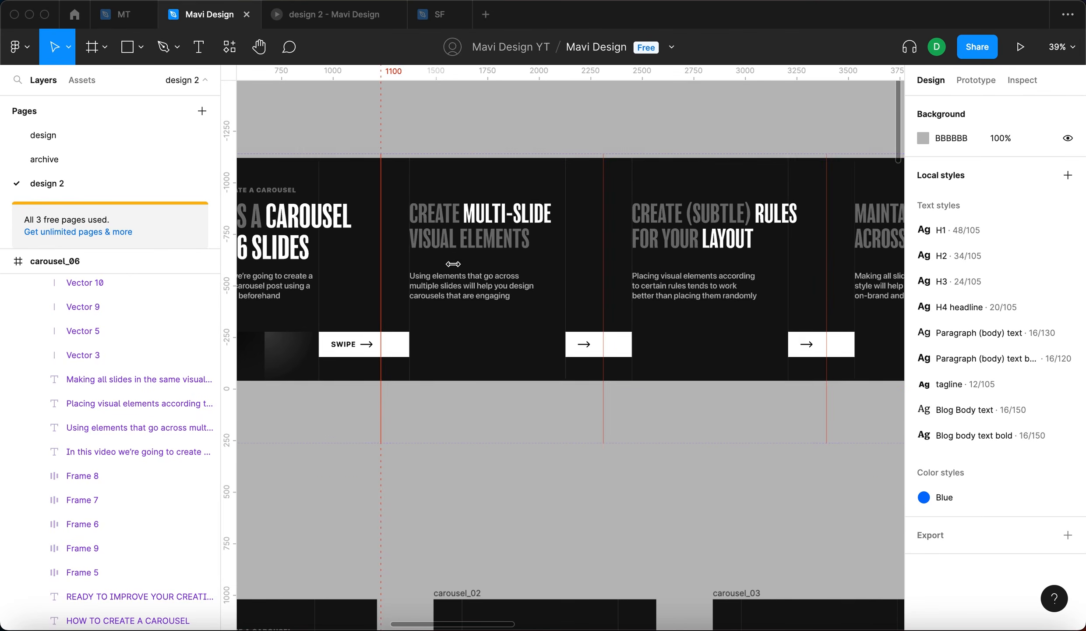
scroll(493, 272, left, 4)
scroll(492, 271, up, 1)
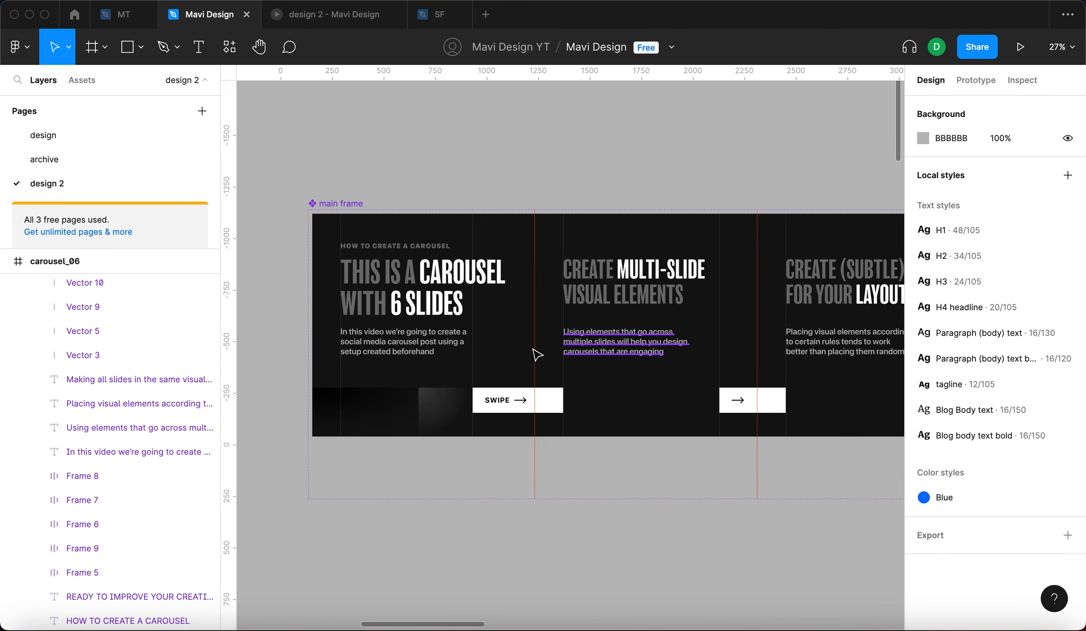
click(416, 344)
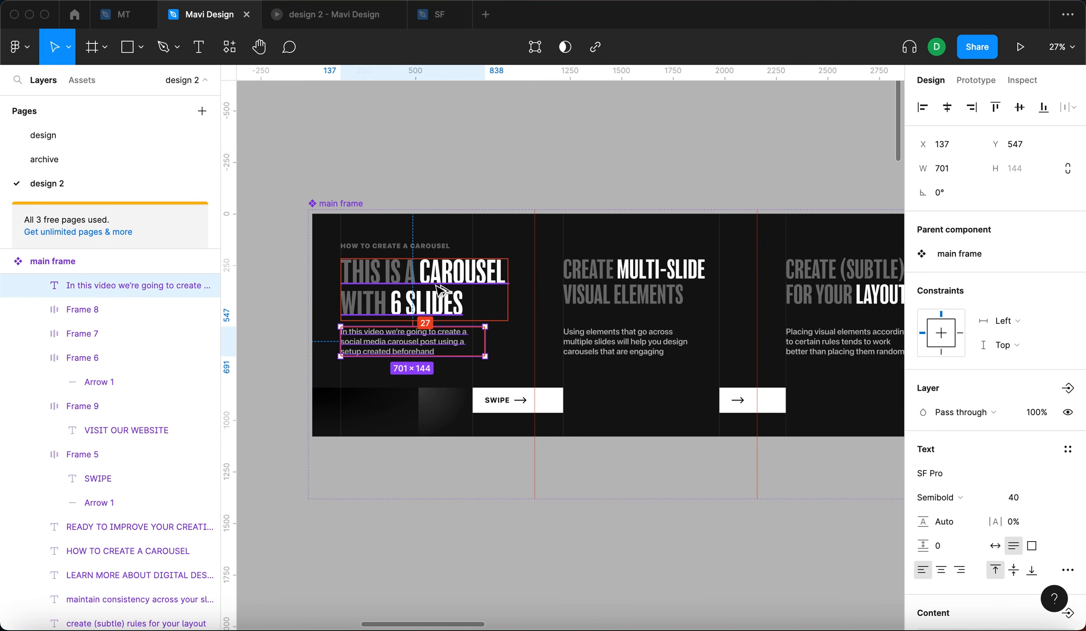
click(648, 342)
shift+click(827, 340)
scroll(831, 336, right, 5)
shift+click(813, 357)
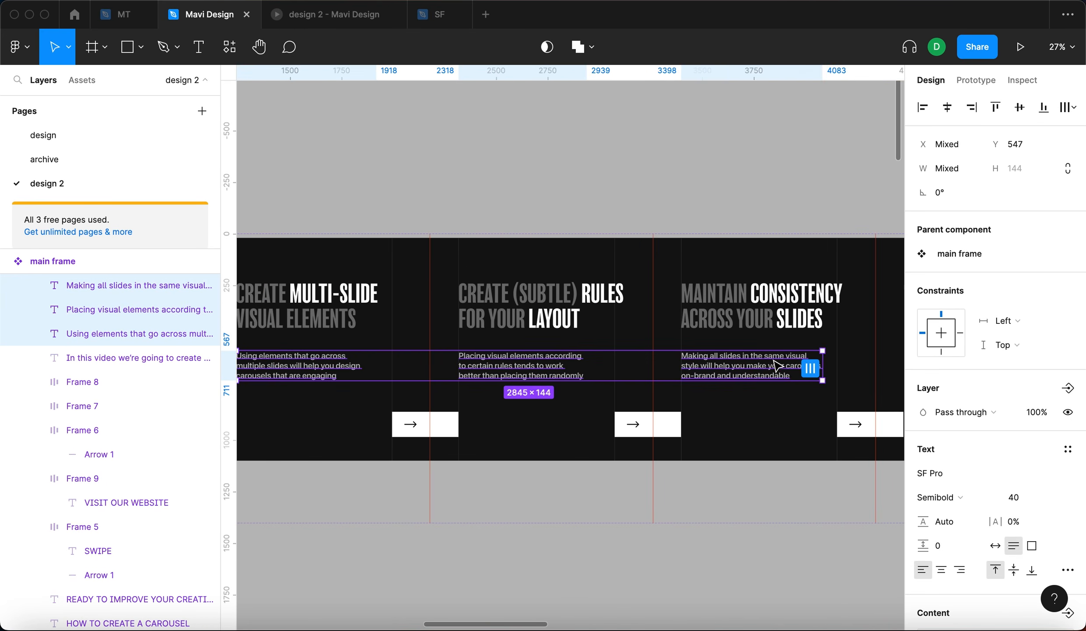
ctrl+scroll(618, 341, down, 3)
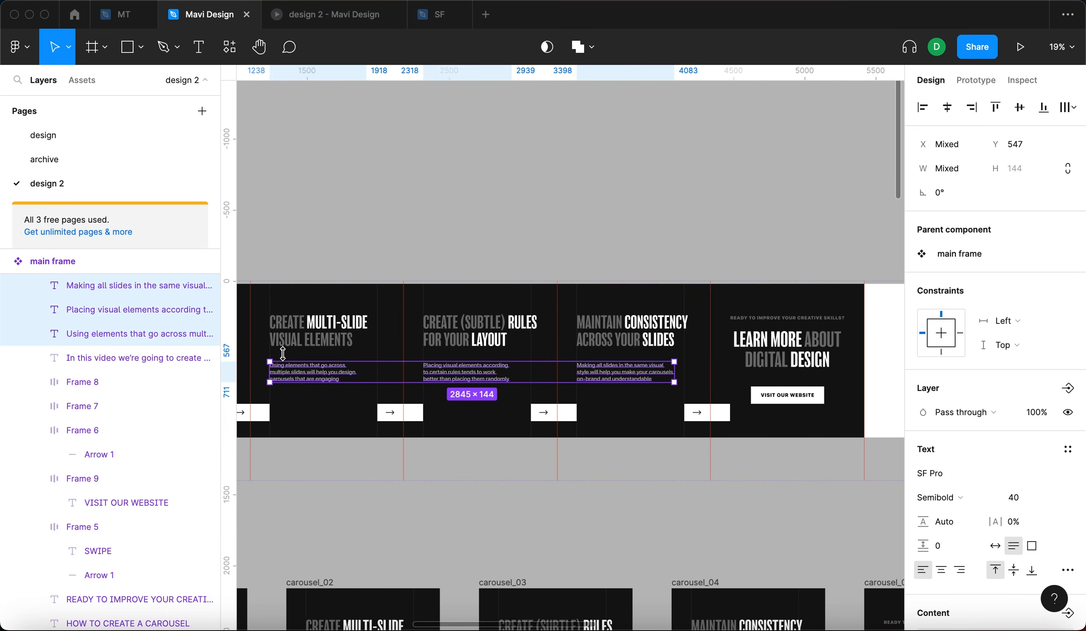
ctrl+scroll(283, 353, up, 5)
scroll(482, 376, left, 5)
scroll(530, 357, right, 3)
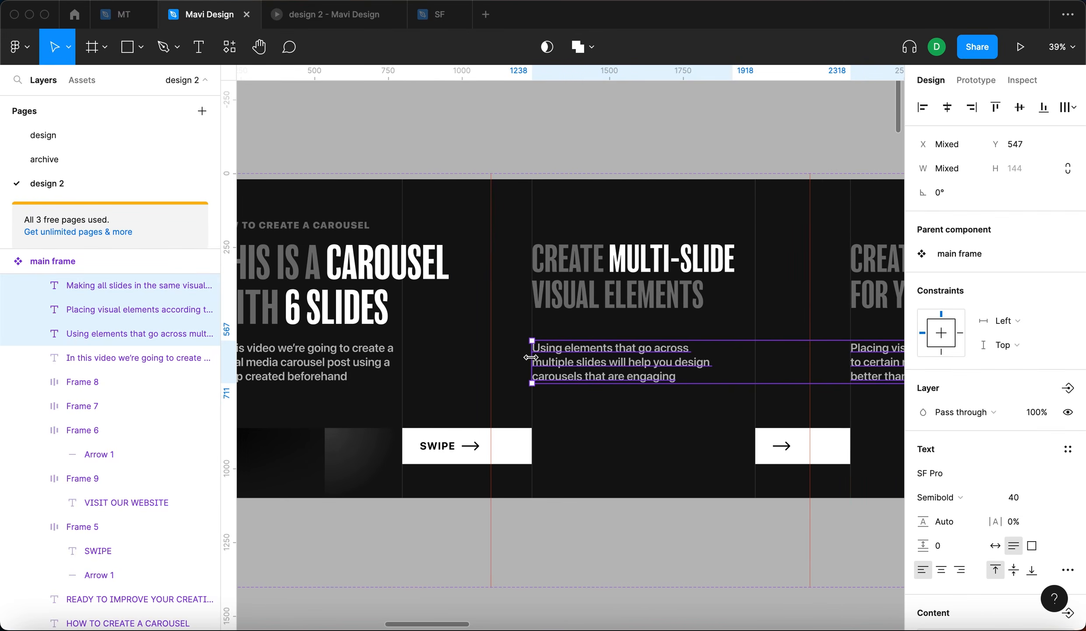
key(shift+Up)
key(shift+Up)
key(shift+Up)
key(shift+Up)
key(shift+Up)
key(shift+Up)
key(shift+Up)
key(shift+Up)
key(Up)
key(Up)
key(Up)
key(Up)
key(Up)
key(Up)
scroll(594, 314, up, 2)
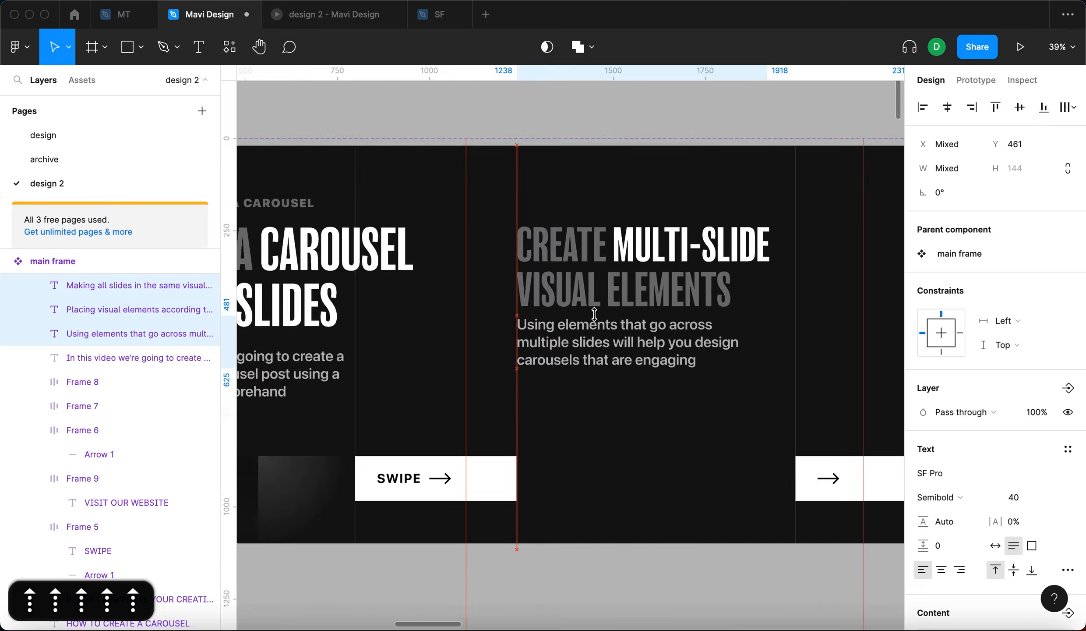
key(Up)
scroll(594, 314, up, 8)
scroll(600, 301, down, 4)
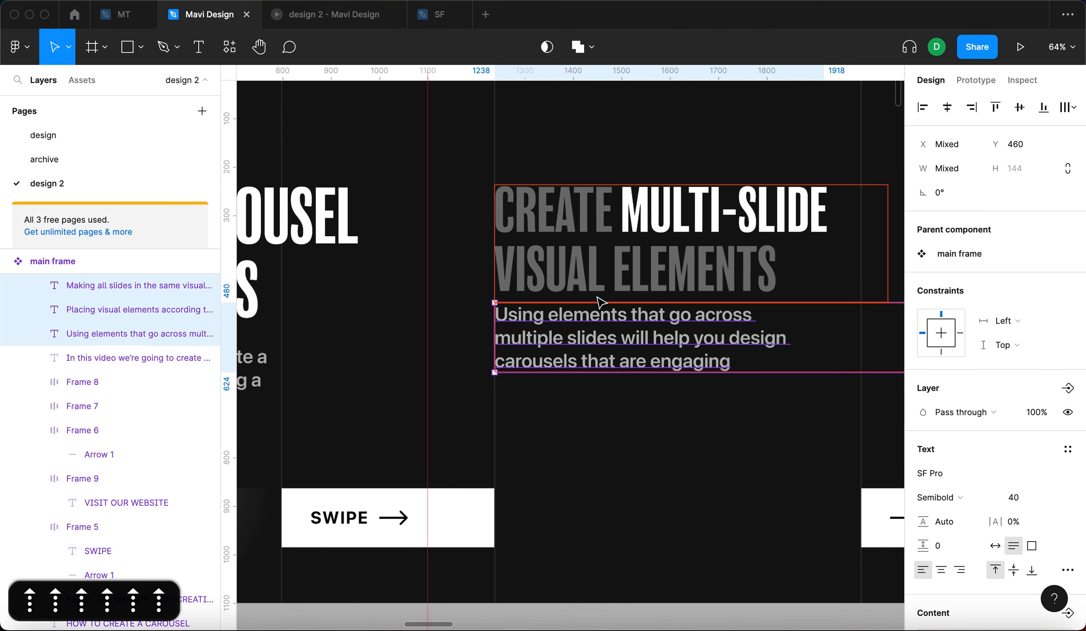
scroll(569, 315, down, 4)
scroll(570, 315, down, 4)
key(shift+Down)
key(shift+Down)
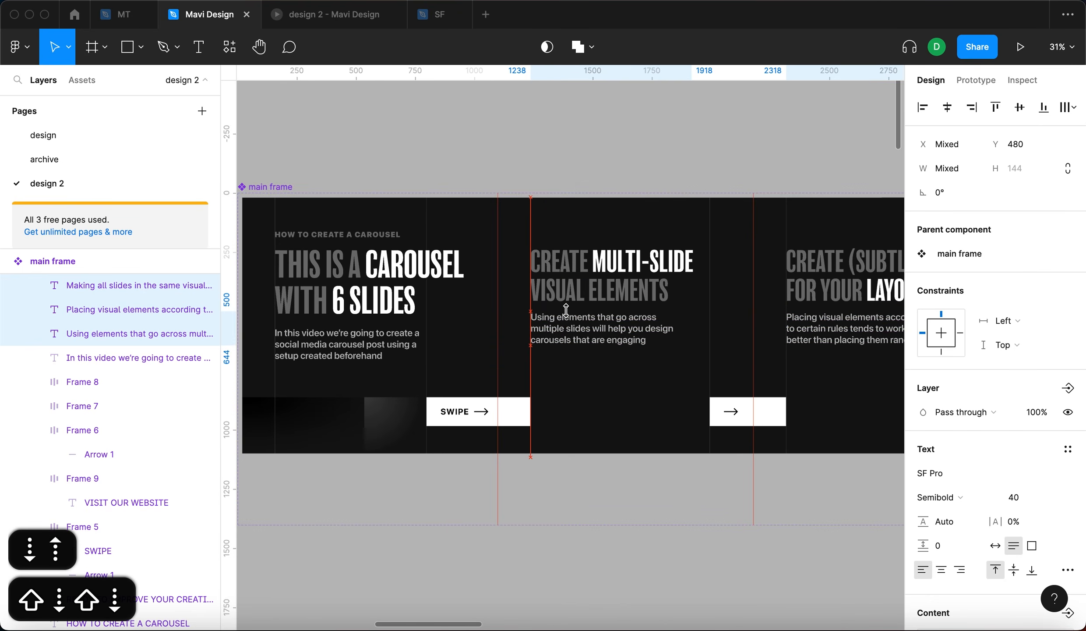
- Nudge the three body paragraphs of slides two to four down to Y 490
click(323, 347)
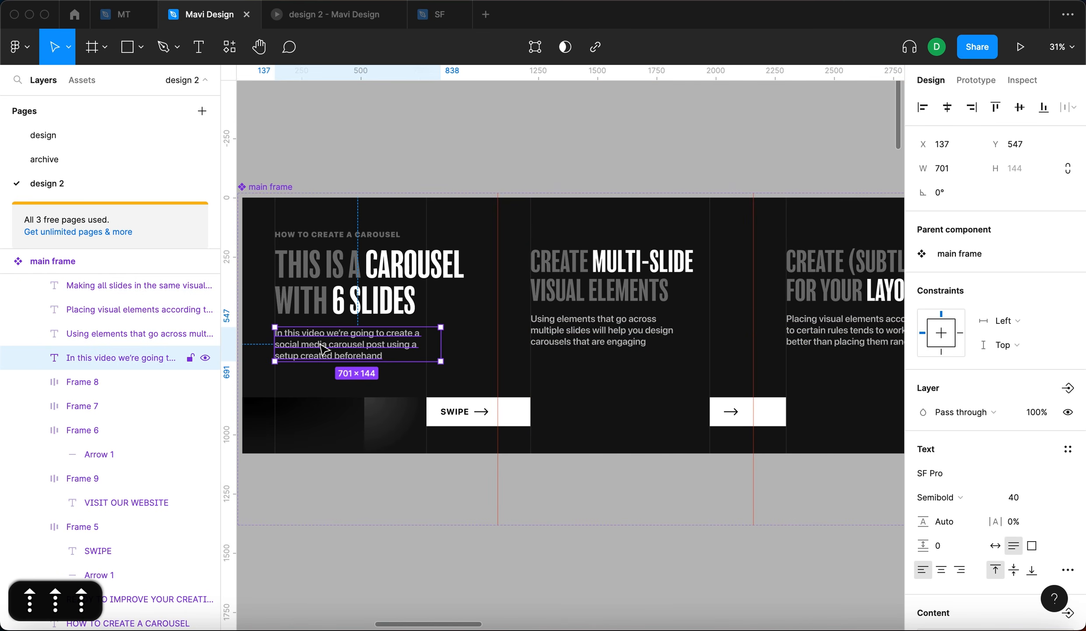
scroll(599, 325, down, 3)
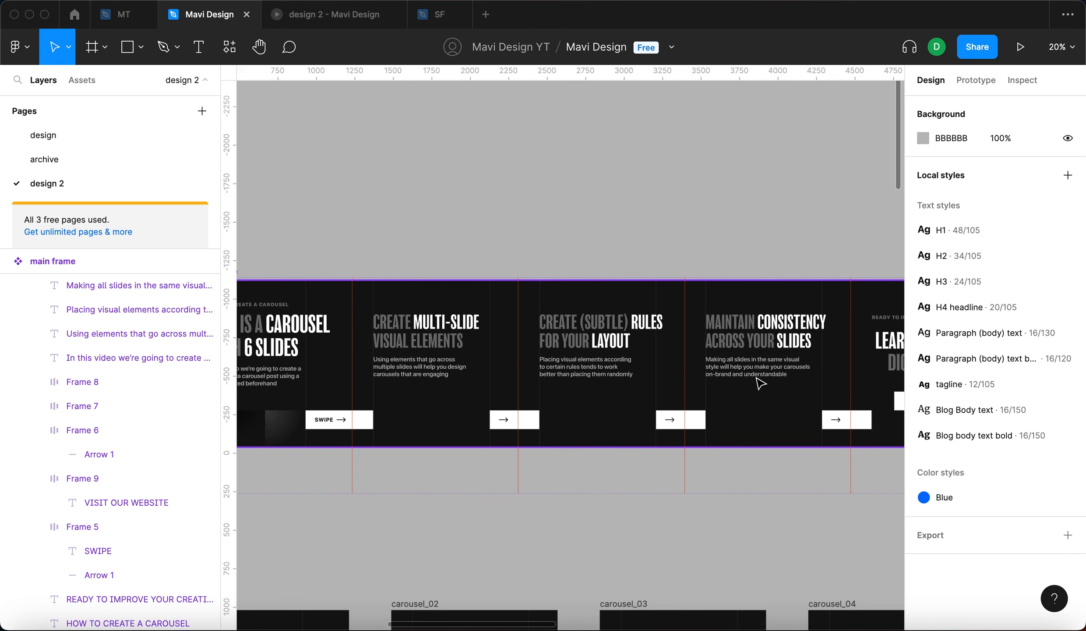
click(745, 367)
shift+click(599, 367)
shift+click(426, 371)
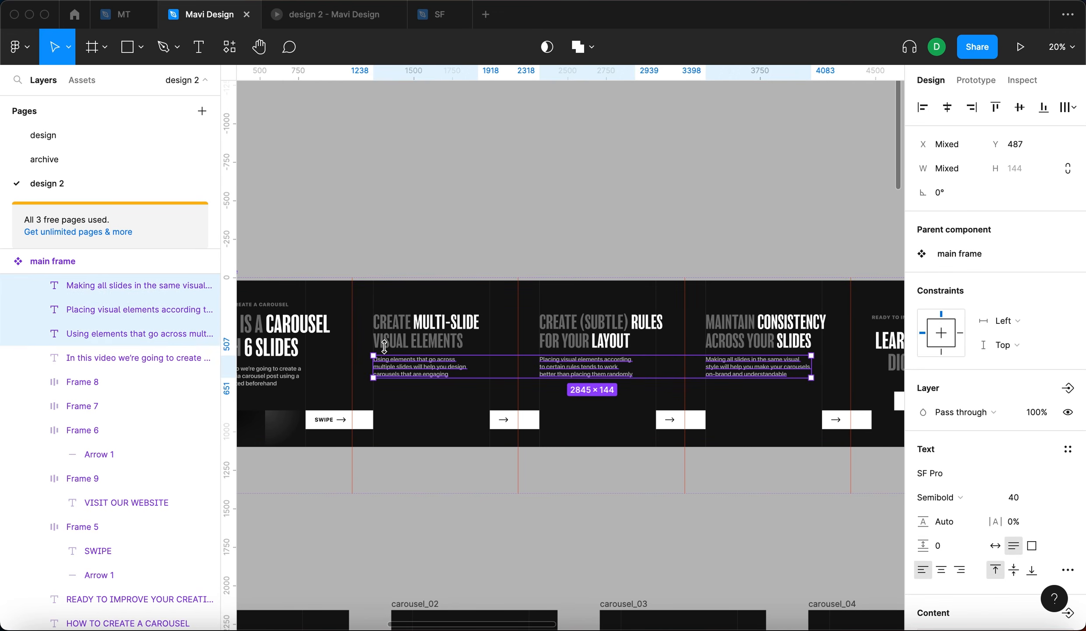
scroll(427, 359, up, 4)
key(Down)
key(Down)
key(Down)
key(Down)
key(Down)
key(Down)
key(Down)
key(Down)
key(Down)
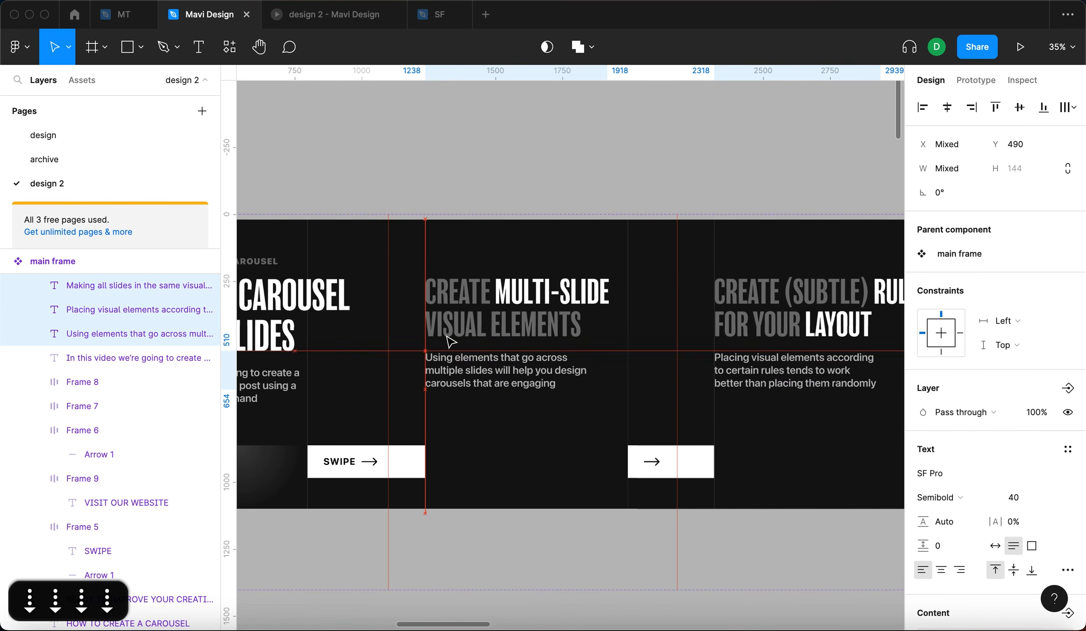
click(530, 129)
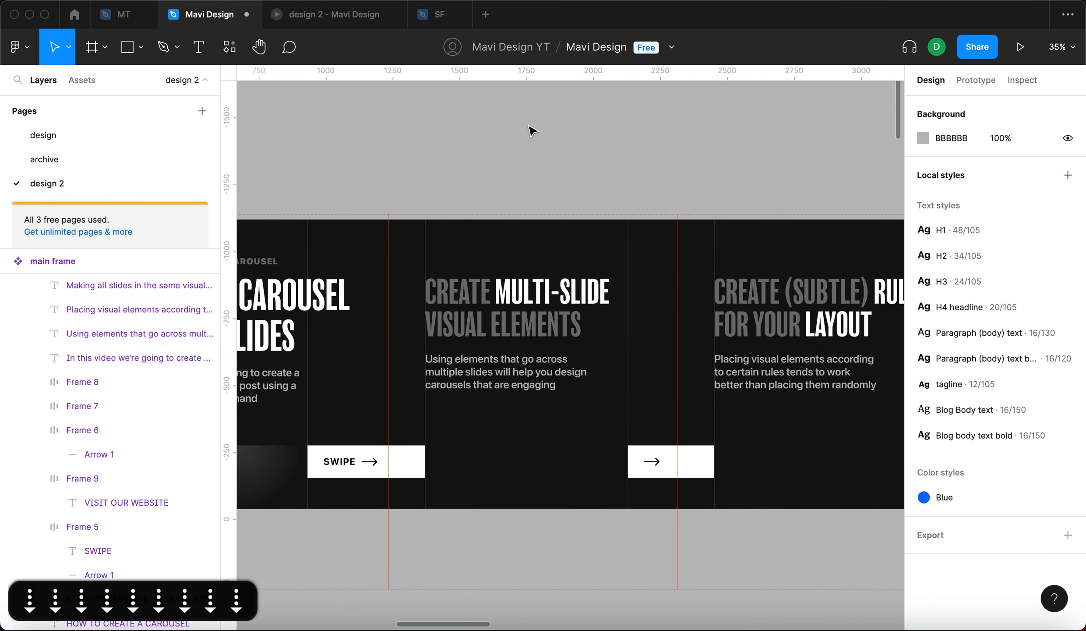
- Select the five button frames across the slides and add a drop shadow effect to them
scroll(557, 133, down, 5)
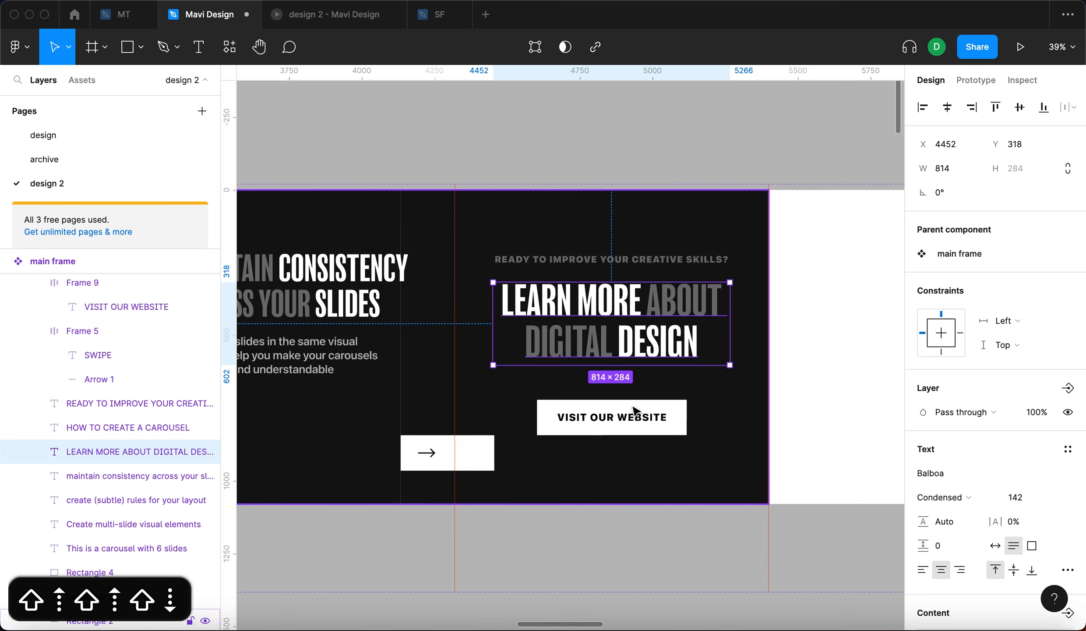
click(636, 412)
scroll(630, 409, left, 3)
shift+click(603, 456)
scroll(593, 451, left, 3)
scroll(587, 451, left, 3)
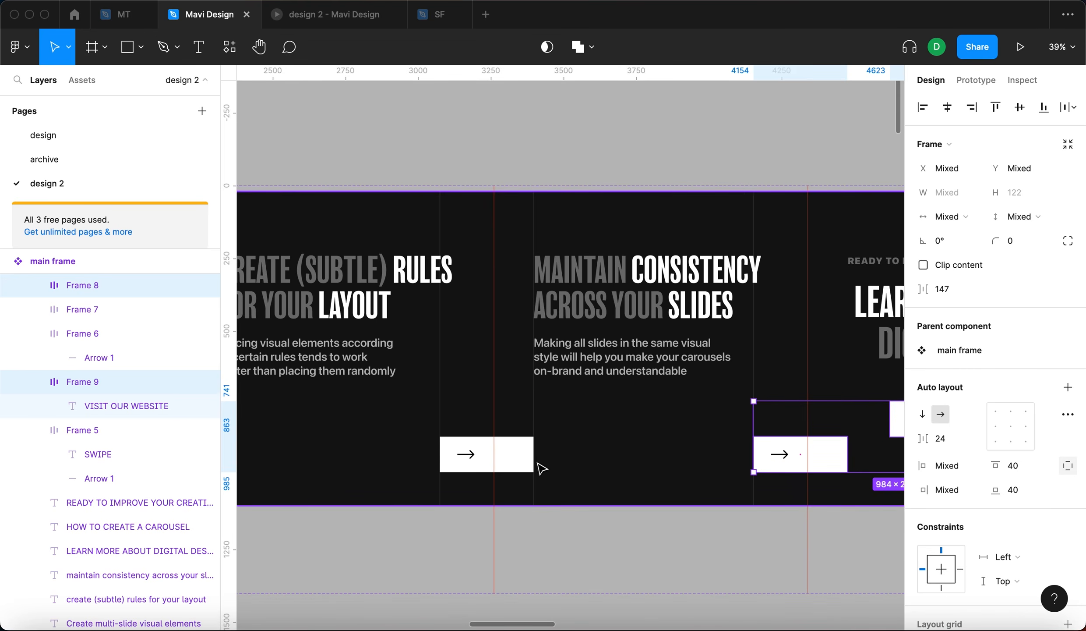
shift+click(528, 461)
scroll(524, 463, left, 5)
shift+click(784, 480)
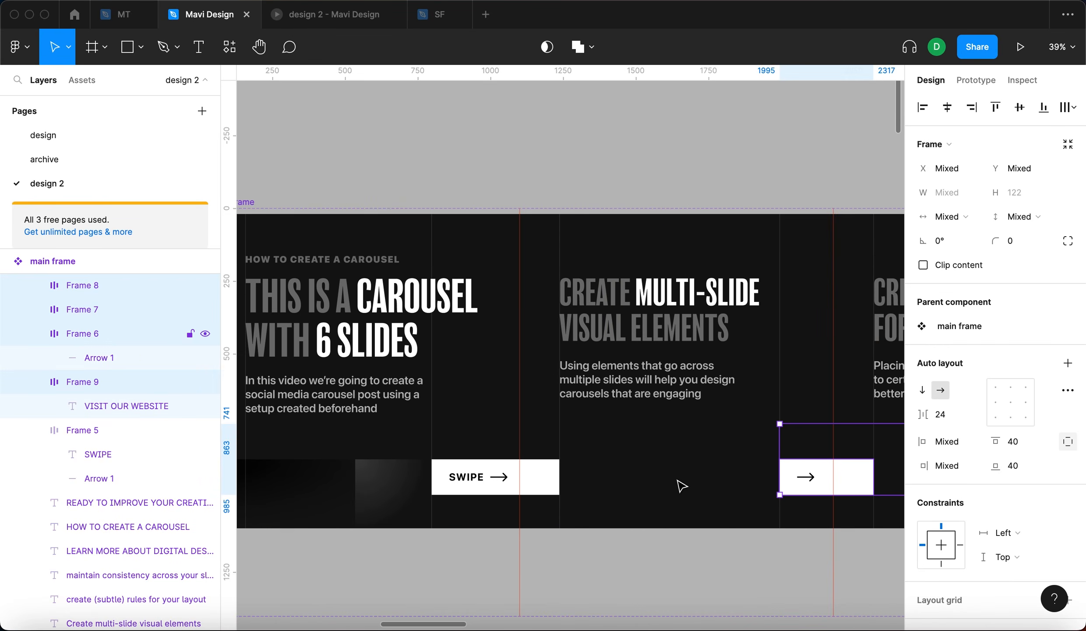
shift+click(543, 477)
scroll(701, 460, down, 2)
scroll(820, 451, right, 3)
scroll(667, 388, down, 5)
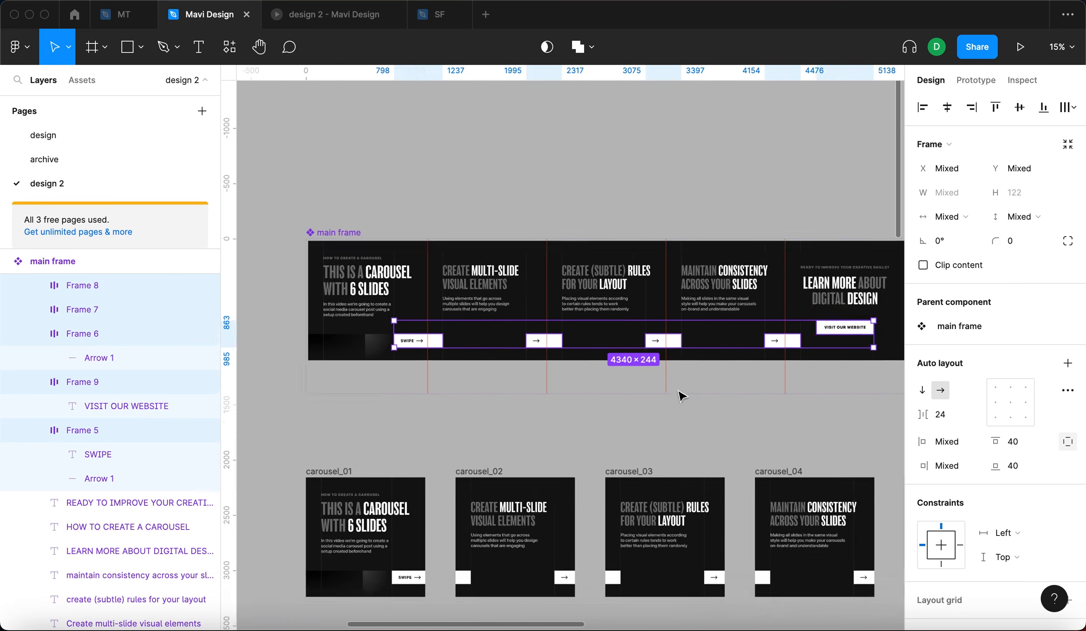
scroll(745, 364, right, 1)
scroll(1051, 504, down, 8)
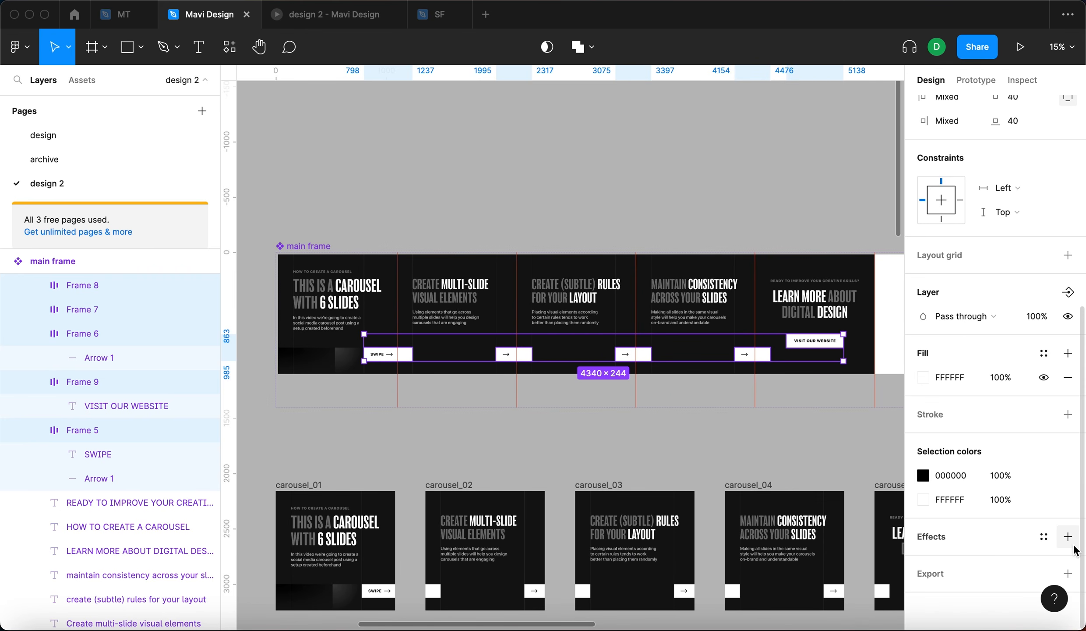
click(1068, 536)
click(923, 560)
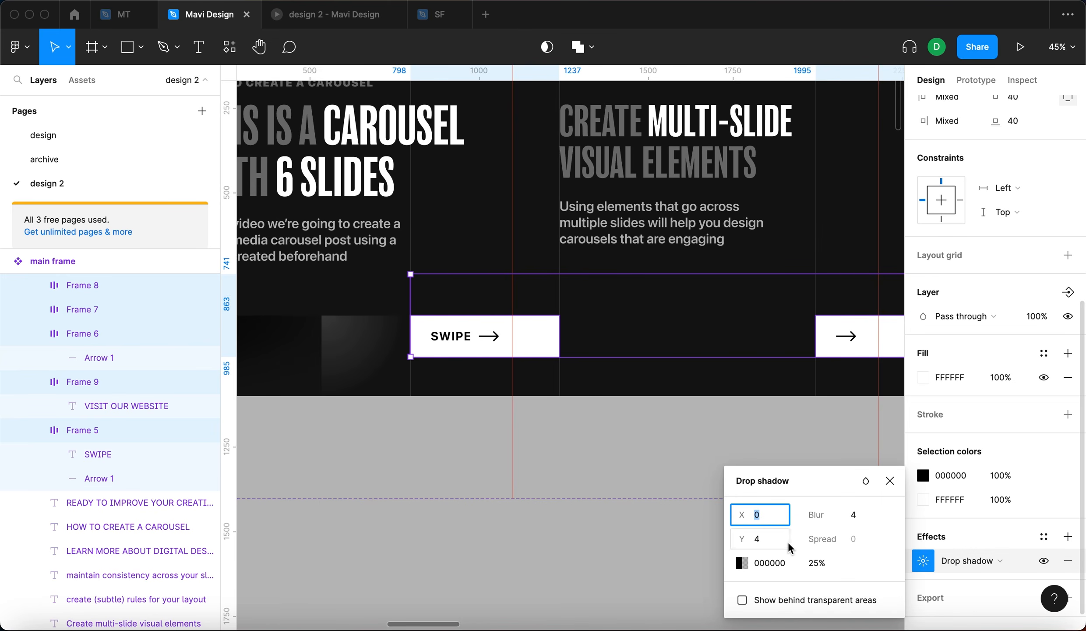
- Set the buttons' drop shadow to Y 34, blur 104, white colour at 20% opacity
key(shift+Up)
key(shift+Up)
key(shift+Up)
key(shift+Up)
key(shift+Up)
key(shift+Up)
key(shift+Up)
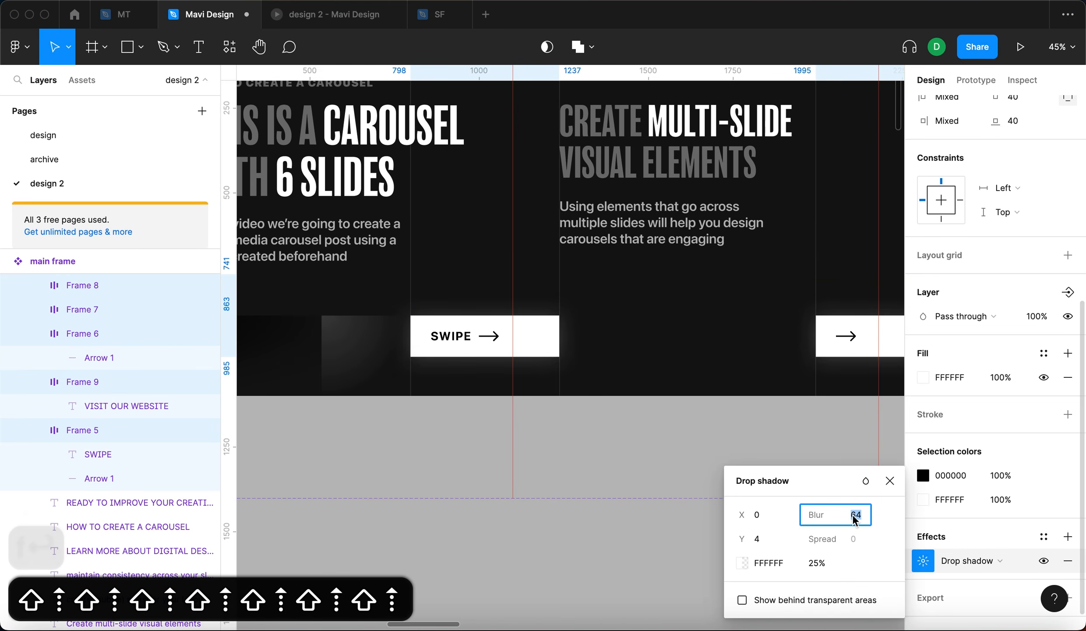
click(780, 540)
key(shift+Up)
key(shift+Up)
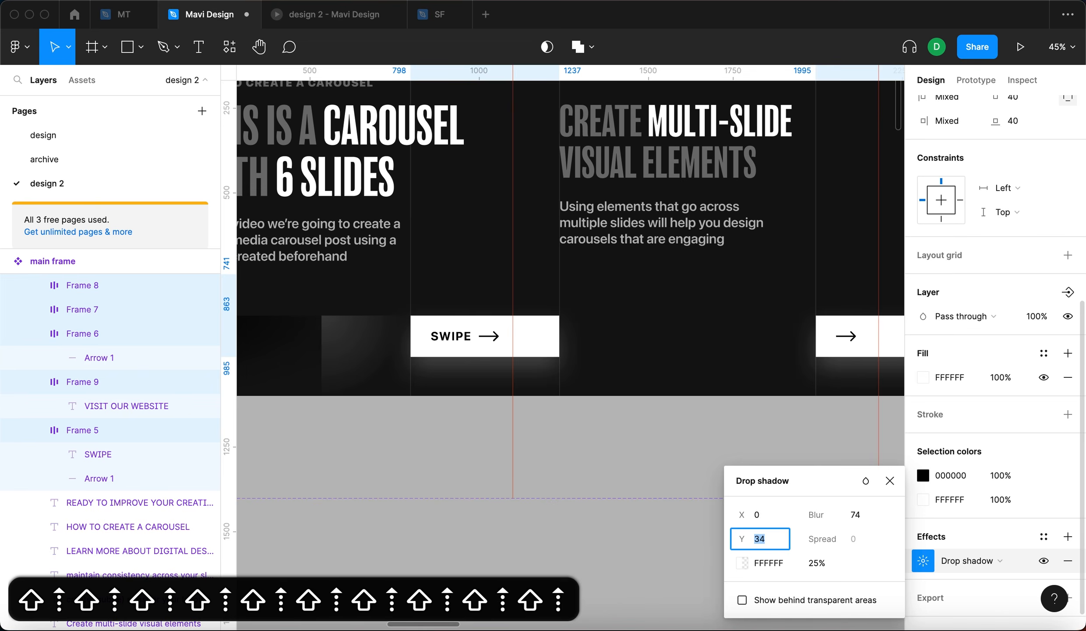
key(shift+Down)
click(855, 515)
key(shift+Up)
key(shift+Up)
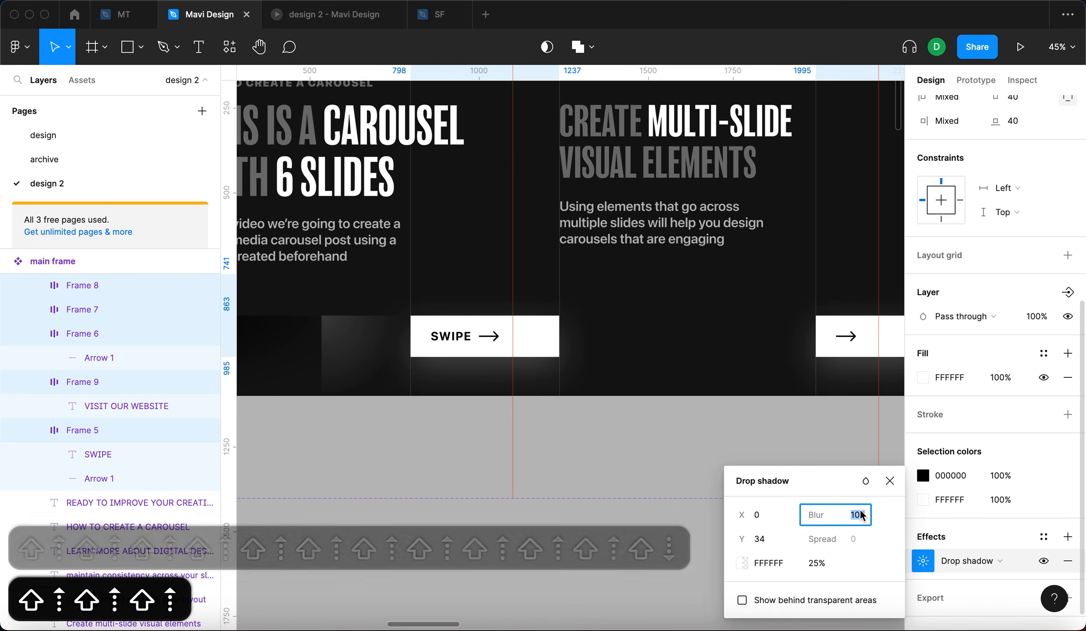
click(818, 563)
key(shift+Down)
key(shift+Up)
key(Down)
key(Down)
key(Down)
key(Down)
key(Down)
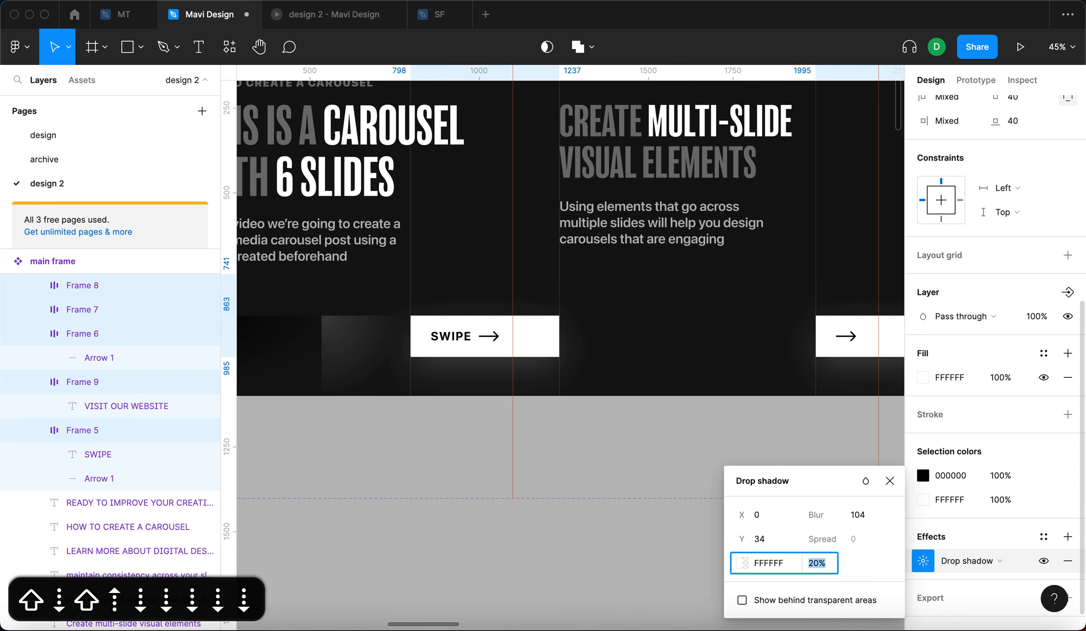
key(Return)
- Preview the carousel in the prototype, swiping through the slides
click(417, 451)
click(349, 19)
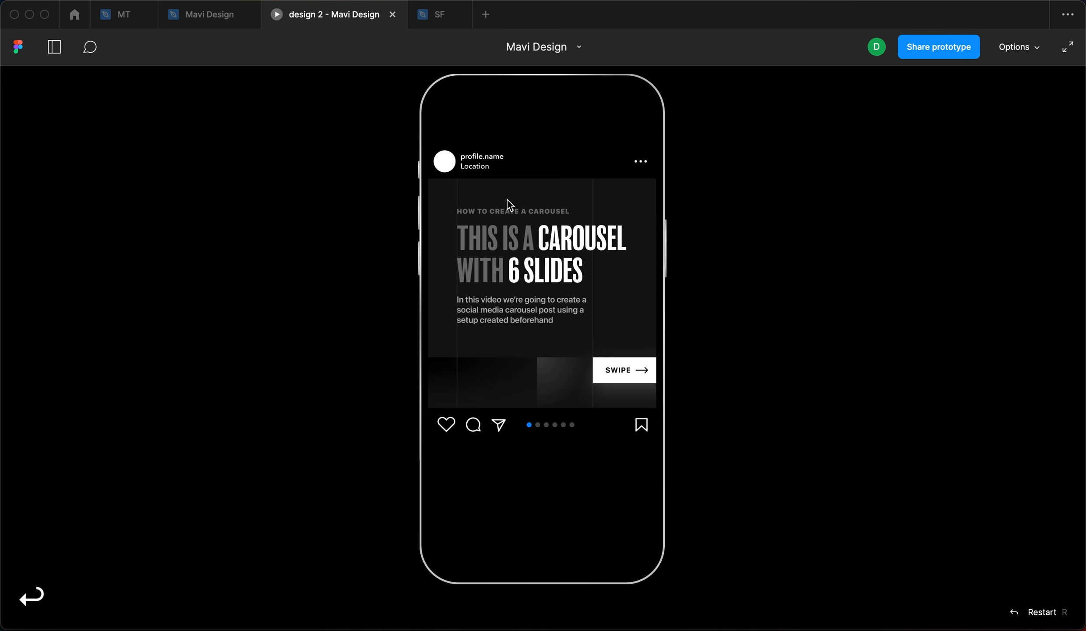
click(622, 382)
drag(630, 380, 442, 383)
drag(594, 381, 451, 386)
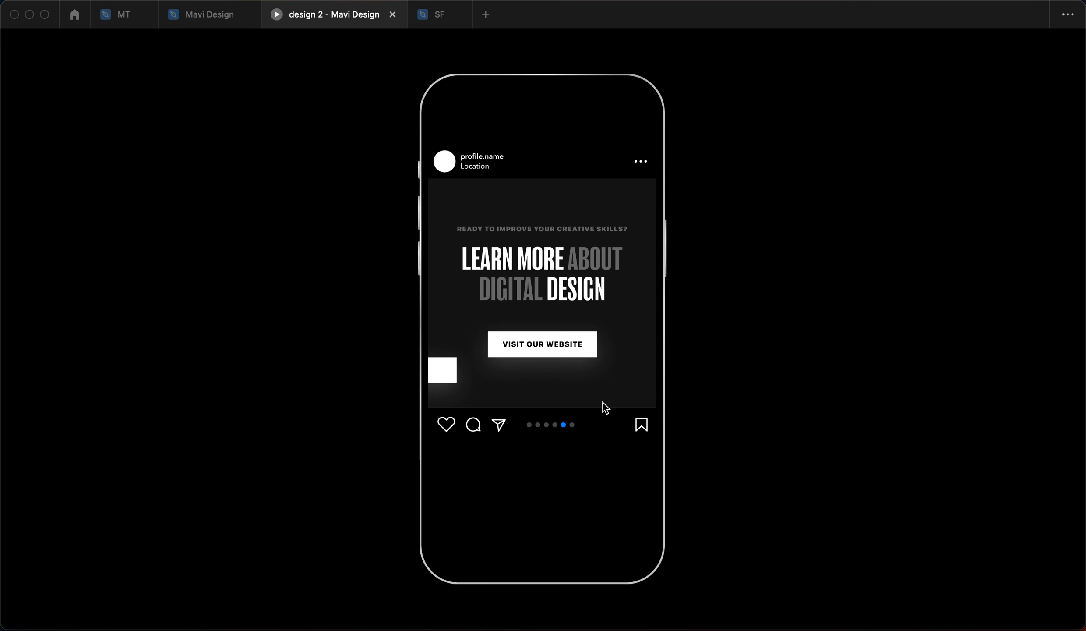
- Lower the buttons' drop shadow opacity to 10%
click(212, 17)
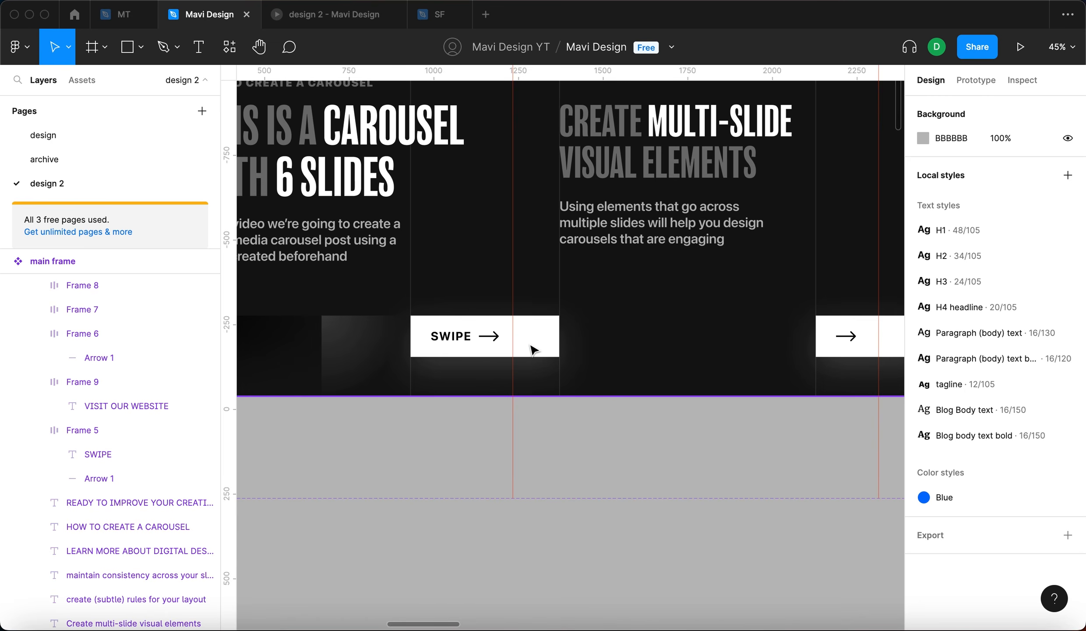
click(532, 349)
scroll(532, 350, down, 5)
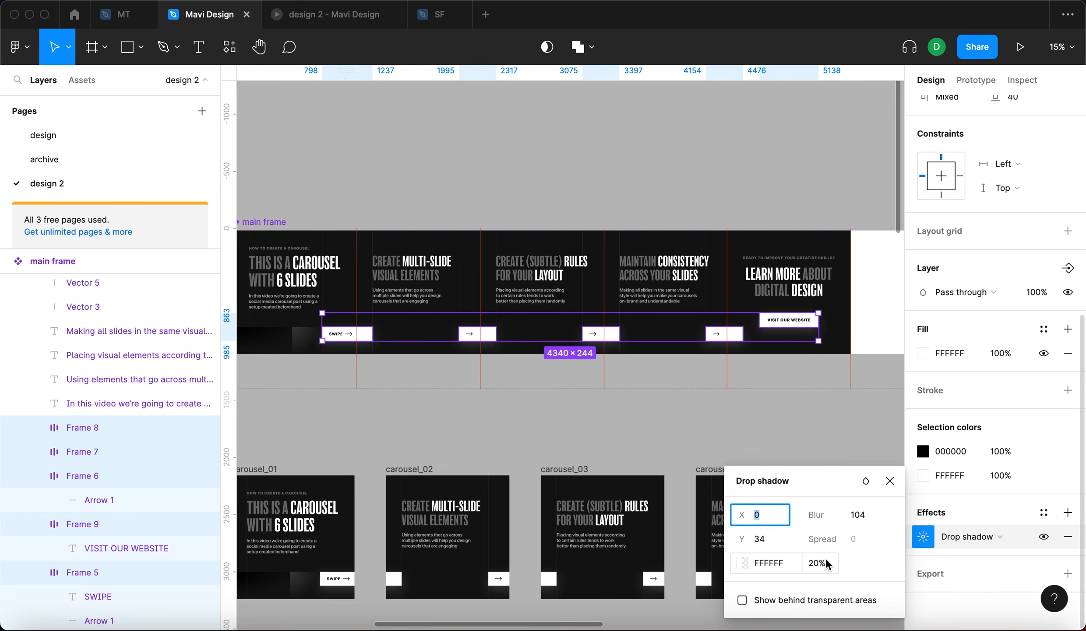
text(10)
key(Return)
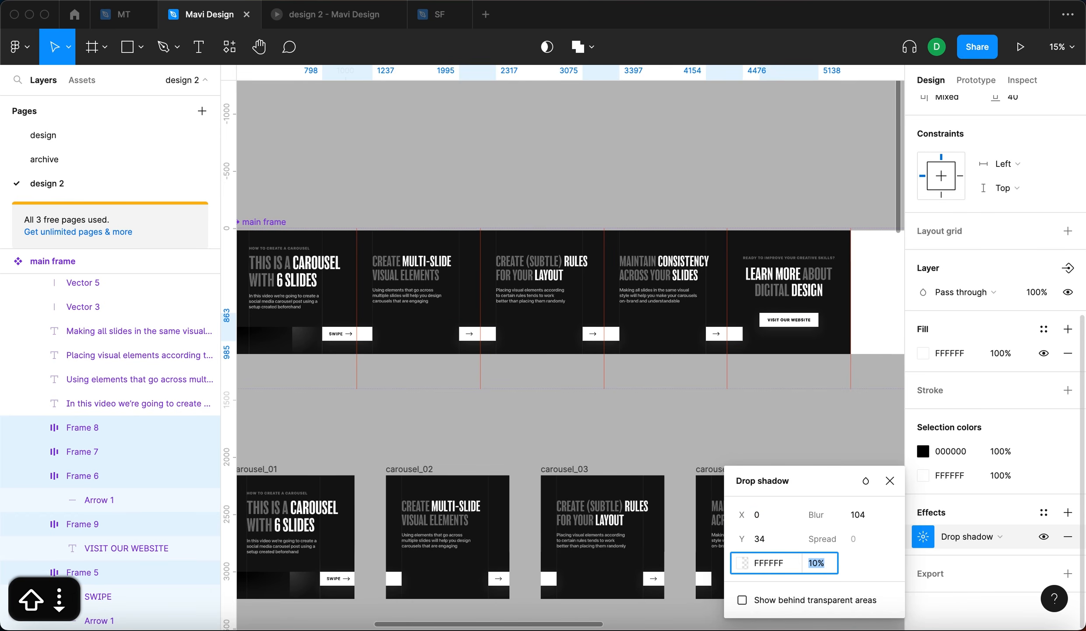
- Restart the prototype preview and swipe through the slides to check the button shadows
click(638, 386)
click(333, 19)
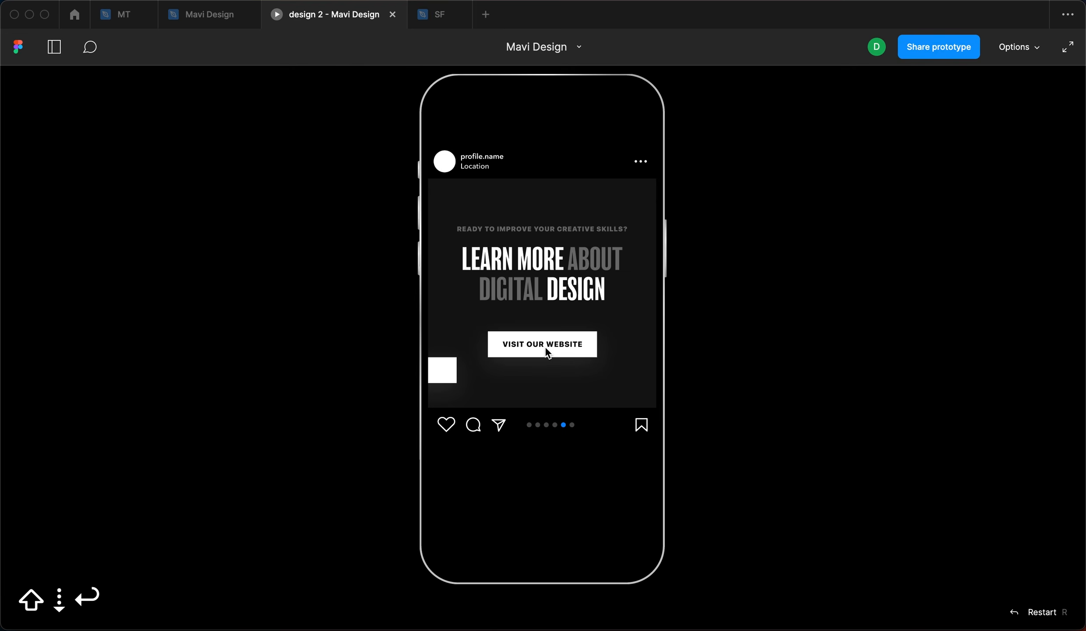
key(r)
click(587, 316)
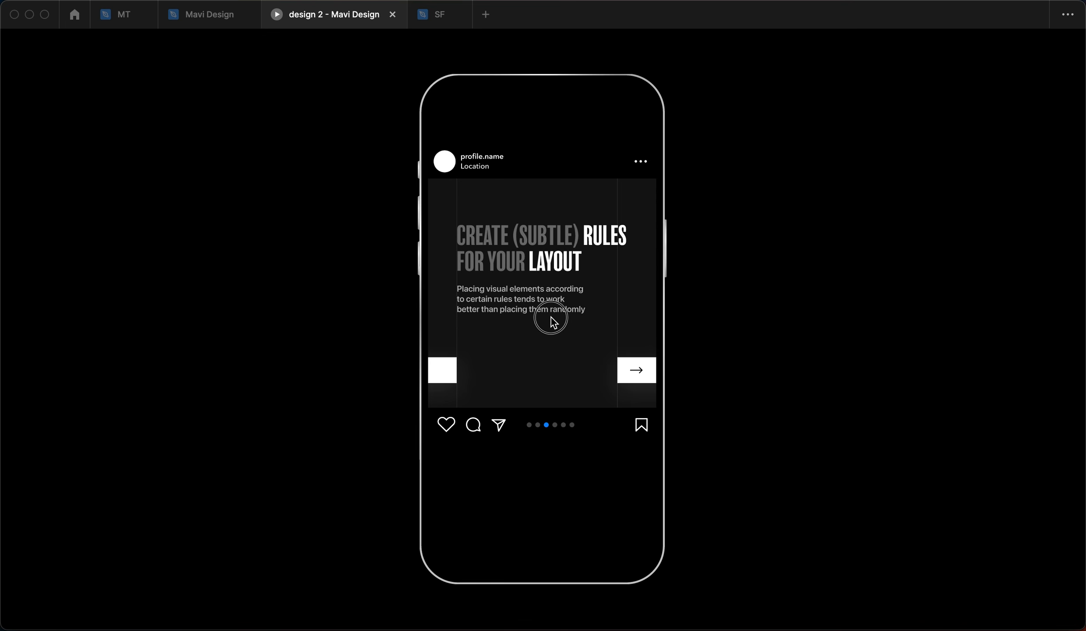
click(510, 276)
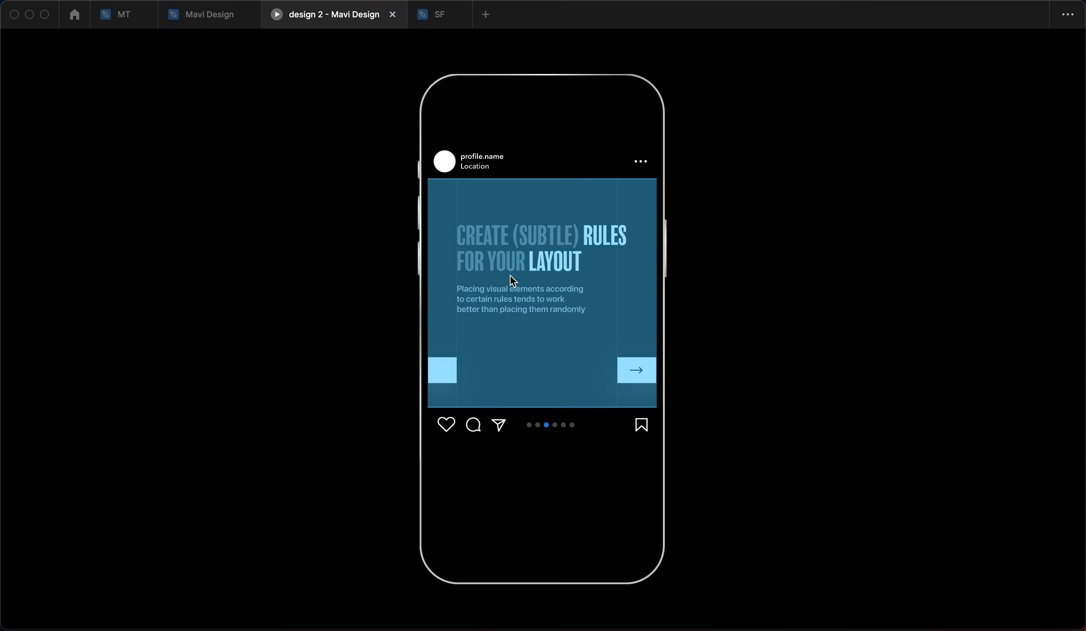
drag(536, 316, 659, 354)
click(607, 316)
drag(508, 339, 606, 342)
drag(521, 342, 614, 344)
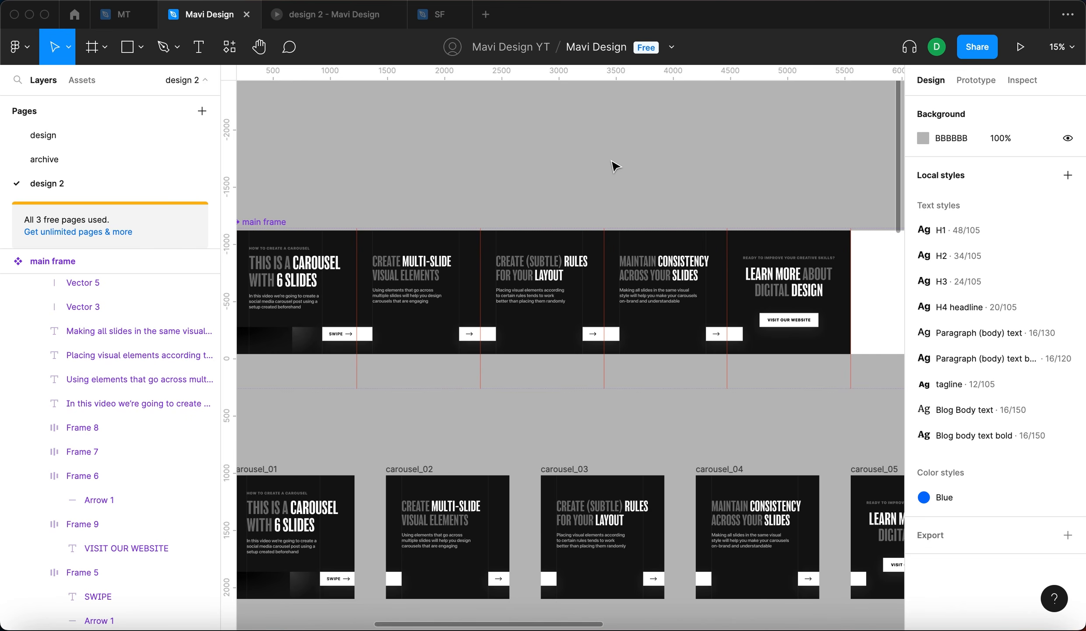
- Draw a circle about 834 × 834 above the carousel and fill it with FF00FF
drag(612, 161, 661, 136)
key(o)
click(585, 131)
scroll(595, 146, up, 3)
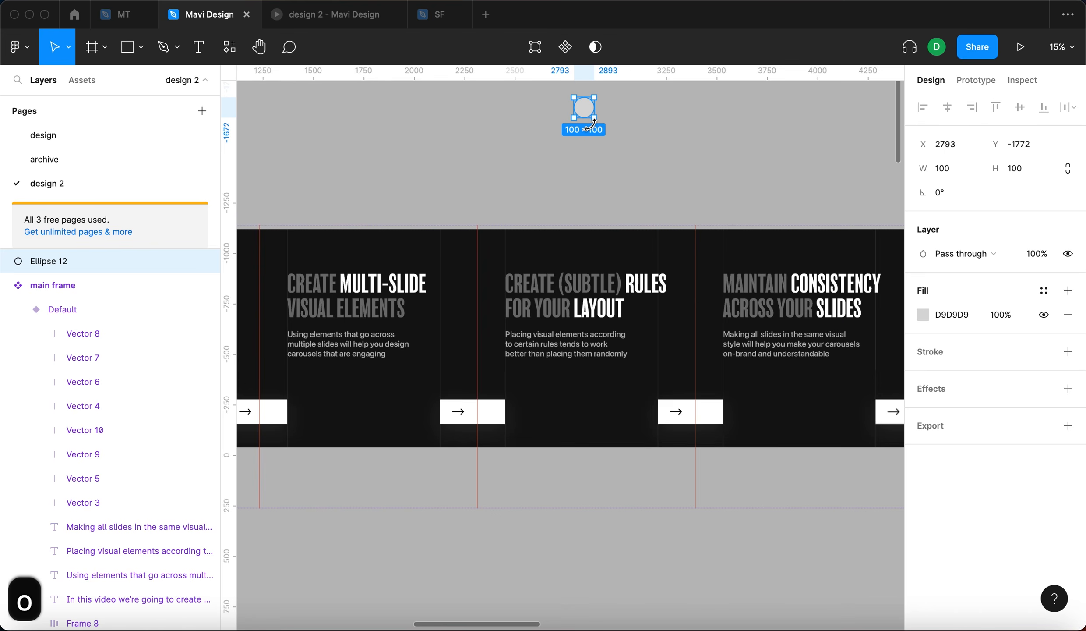
drag(596, 113, 668, 192)
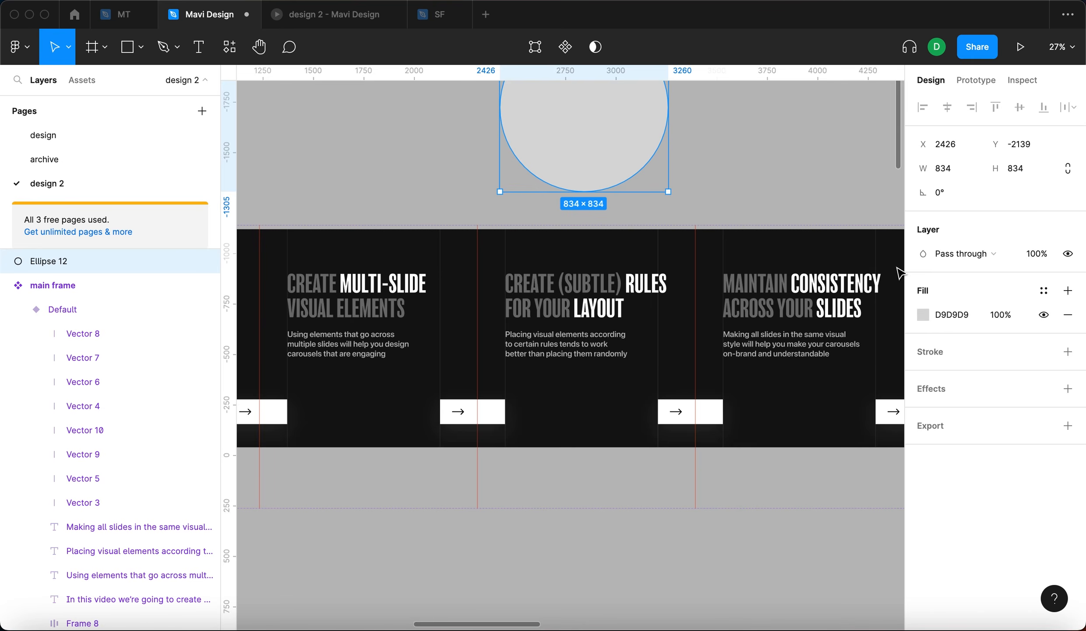
text(ff00ff)
key(Return)
- Change the circle's fill type to a radial gradient
scroll(739, 250, up, 3)
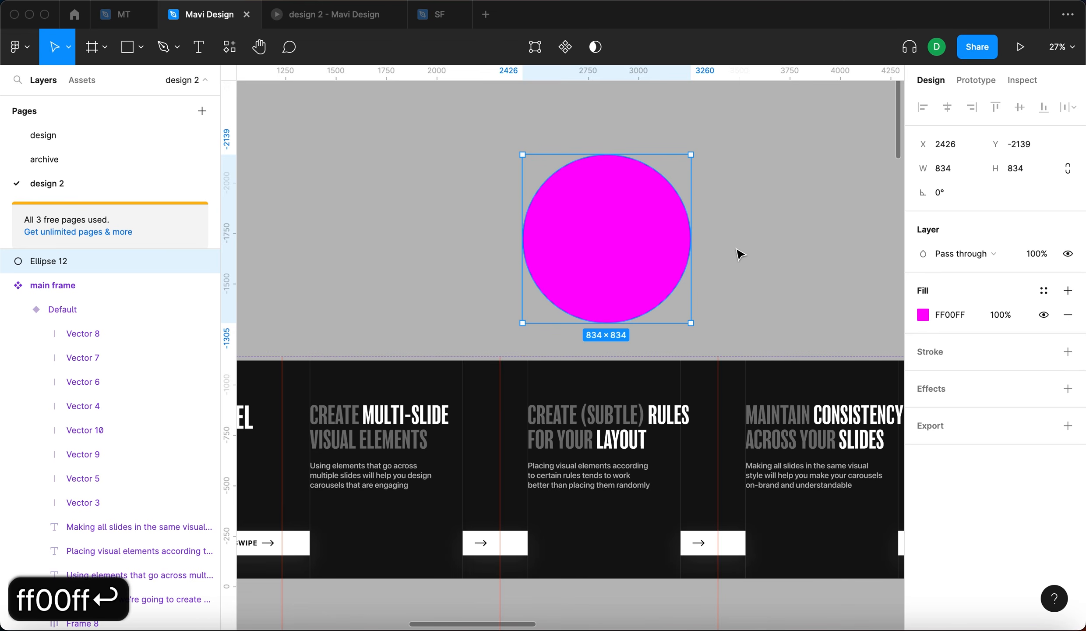
click(922, 316)
click(783, 232)
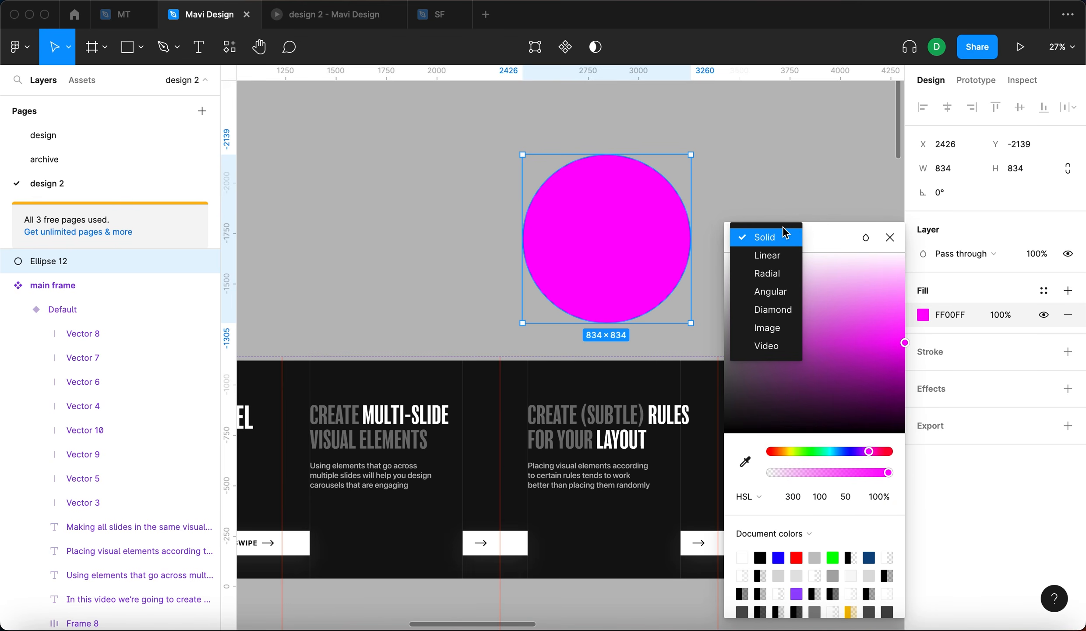
click(779, 278)
click(890, 183)
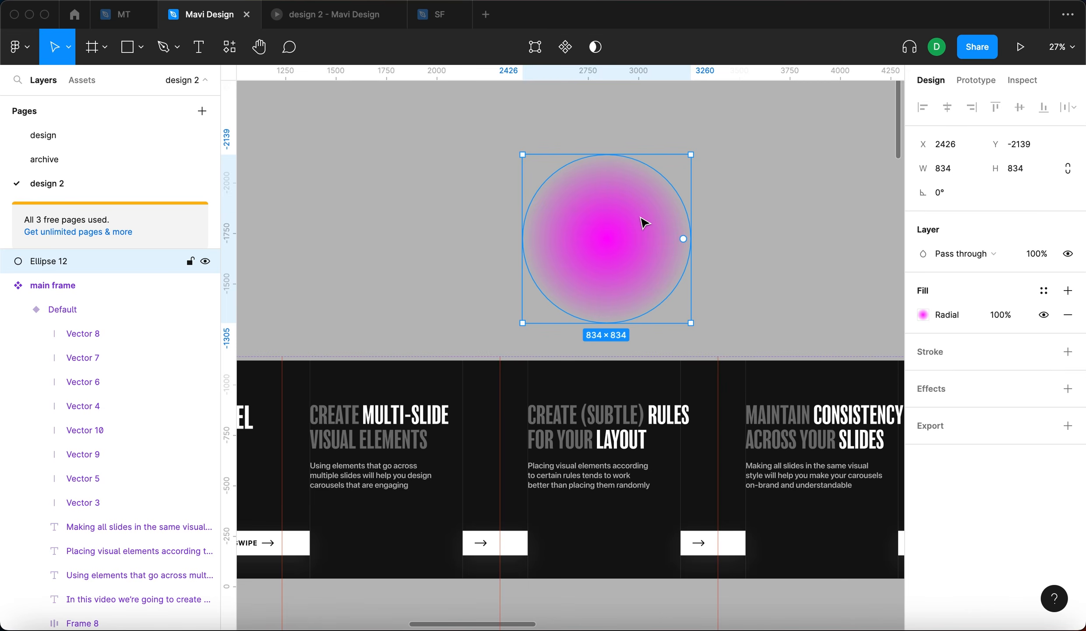
- Move the circle into the main frame at the bottom of slide two and send it behind the slide content
scroll(644, 223, down, 5)
drag(644, 223, 538, 417)
scroll(537, 416, up, 5)
key(shift+Down)
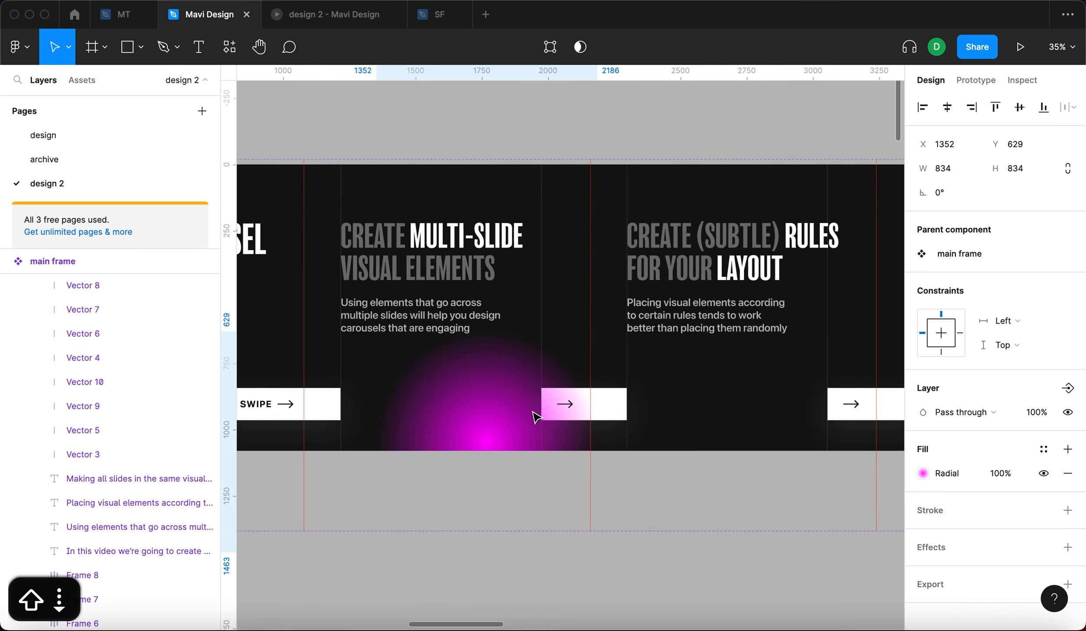
key(ctrl+alt+bracketleft)
key(ctrl+bracketright)
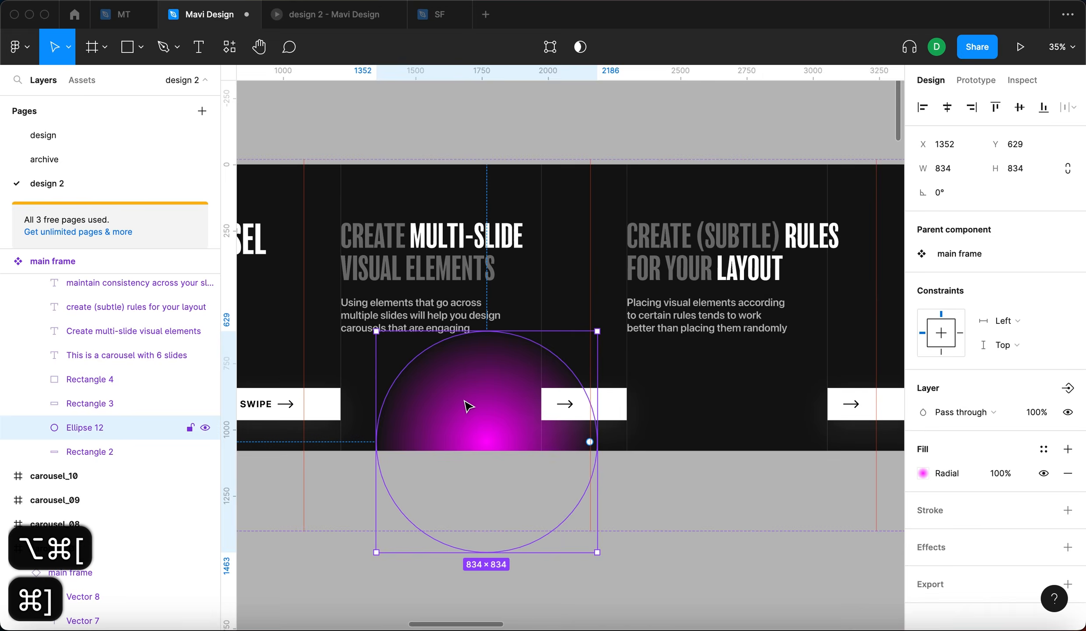
- Enlarge the glow circle to 998 × 998 and reposition it around X 1330, Y 597
scroll(467, 407, up, 2)
scroll(468, 405, down, 6)
mouse_move(476, 365)
mouse_down()
mouse_move(497, 332)
mouse_move(494, 354)
mouse_up()
key(shift+Right)
key(shift+Right)
key(shift+Right)
key(shift+Right)
key(shift+Right)
key(shift+Right)
- Lower the glow circle's radial fill opacity to 20%
key(shift+Down)
key(shift+Down)
key(shift+Down)
key(shift+Down)
key(shift+Down)
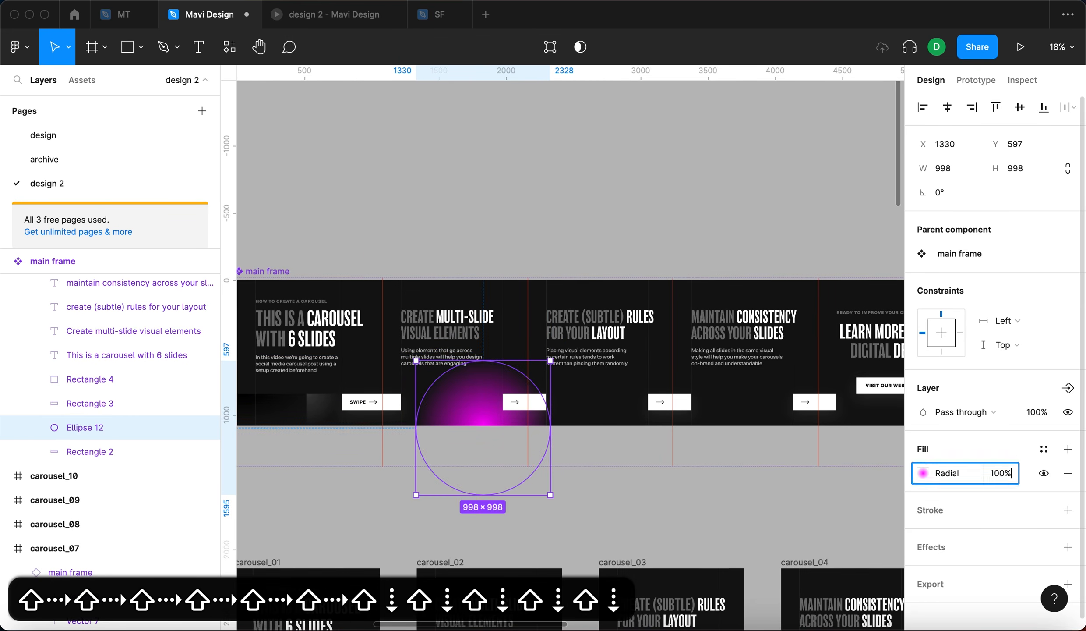
key(shift+Down)
key(shift+Down)
key(shift+Down)
key(shift+Down)
key(shift+Down)
key(shift+Down)
key(shift+Down)
key(shift+Down)
key(shift+Up)
key(shift+Down)
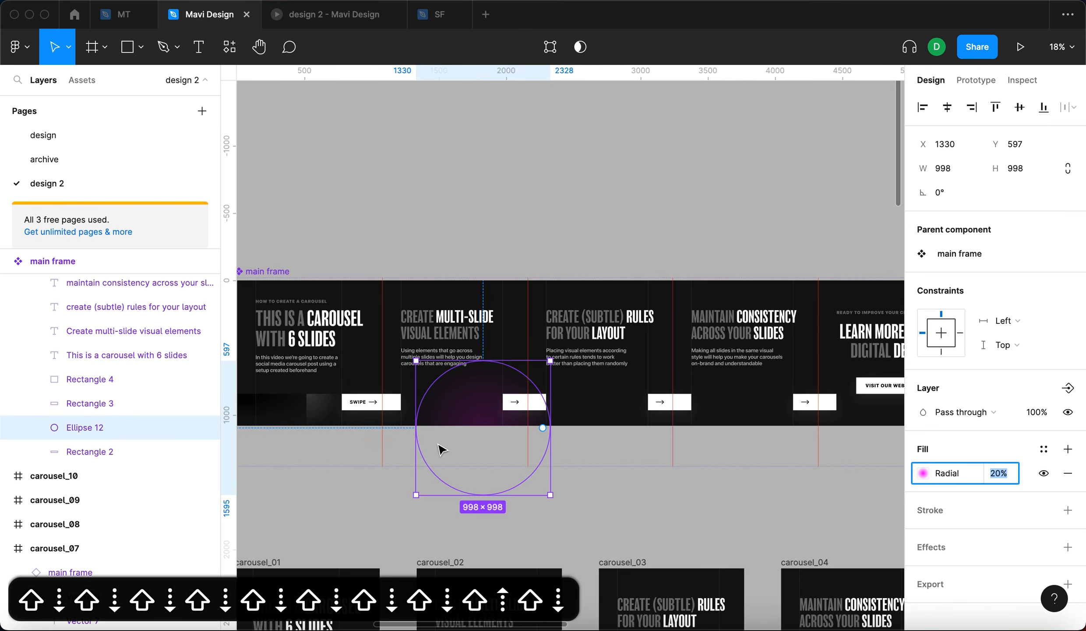
scroll(468, 399, up, 5)
key(shift+Up)
key(shift+Down)
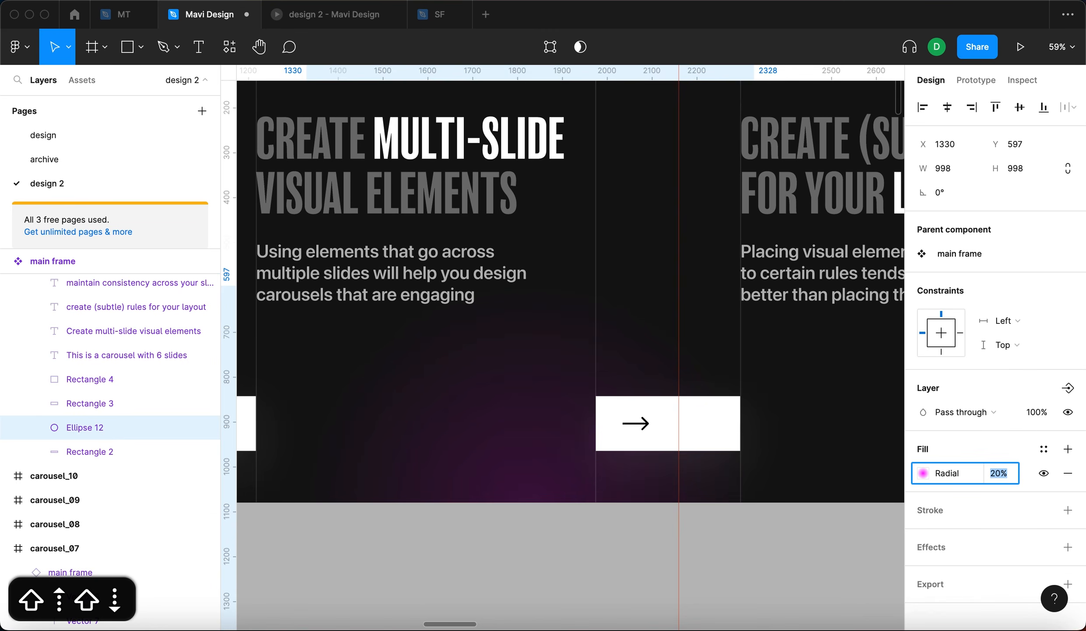
- Duplicate the glow circle onto the top of slide four, nudging it up and left behind the slide content
scroll(467, 398, down, 5)
alt+drag(474, 403, 743, 293)
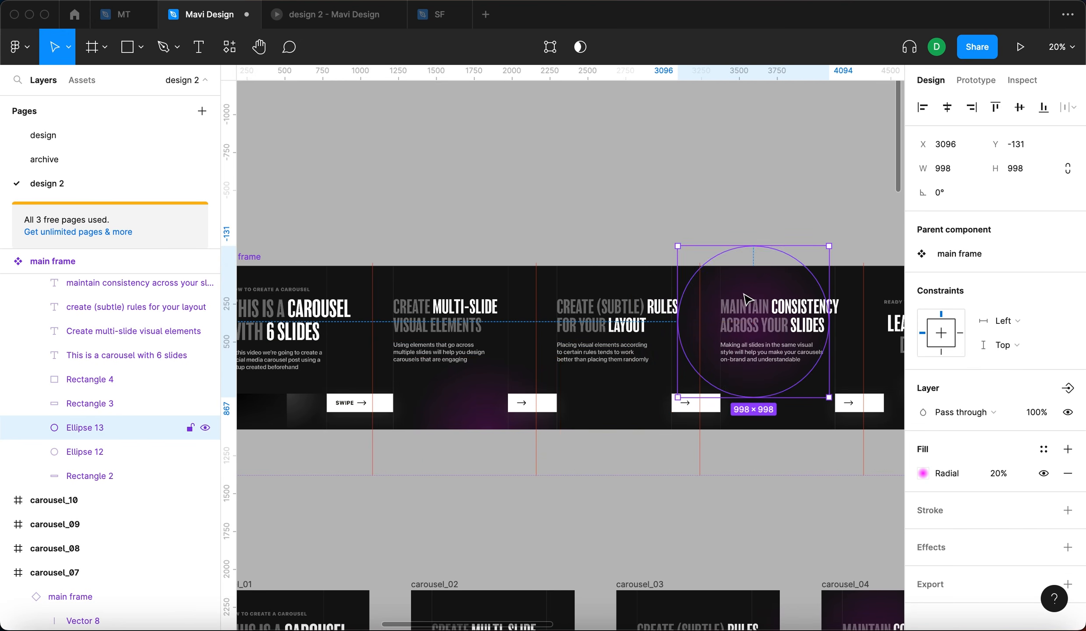
scroll(743, 293, up, 5)
key(shift+Up)
key(shift+Up)
key(shift+Up)
key(shift+Up)
key(shift+Up)
key(shift+Up)
key(shift+Up)
key(shift+Up)
key(shift+Up)
key(shift+Up)
scroll(769, 317, down, 3)
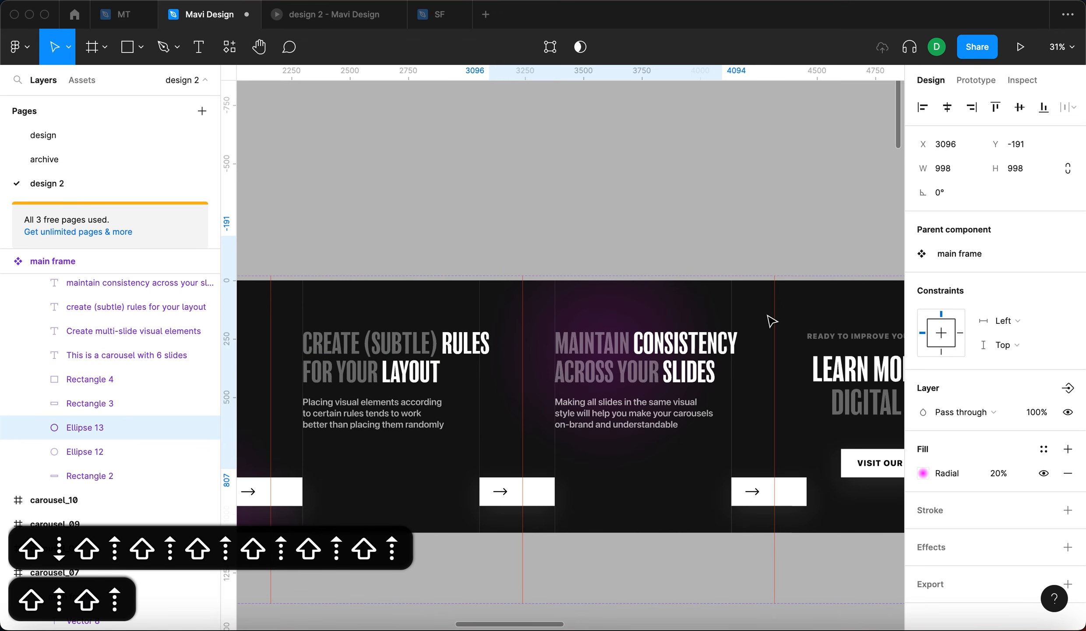
key(shift+Up)
key(shift+Up)
key(shift+Up)
key(shift+Up)
key(shift+Up)
key(shift+Up)
key(shift+Left)
key(shift+Left)
key(shift+Left)
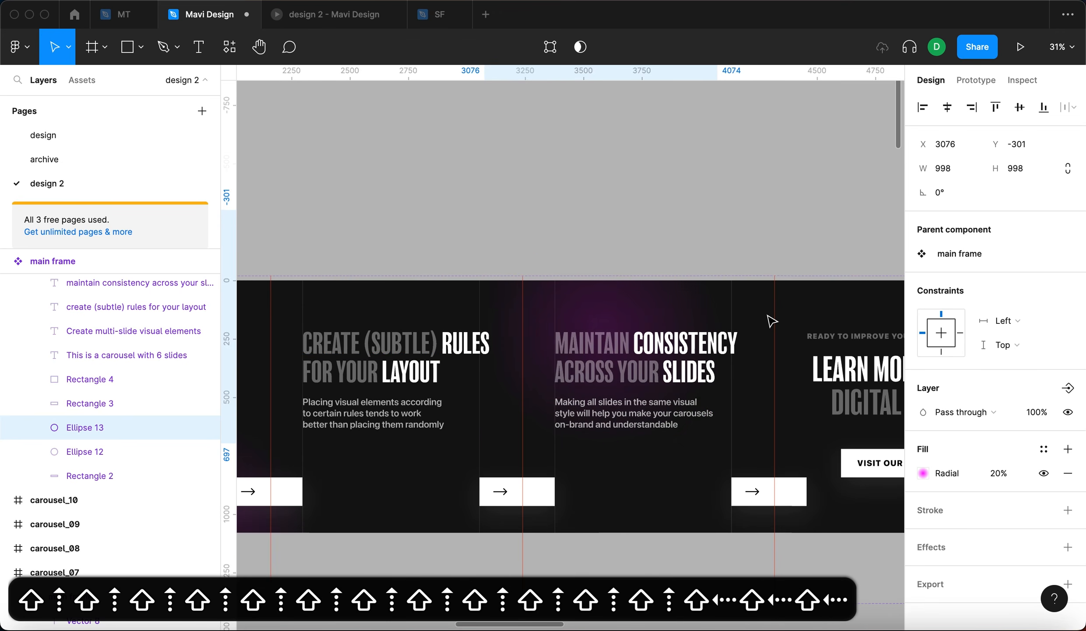
key(alt+super+bracketleft)
key(super+bracketright)
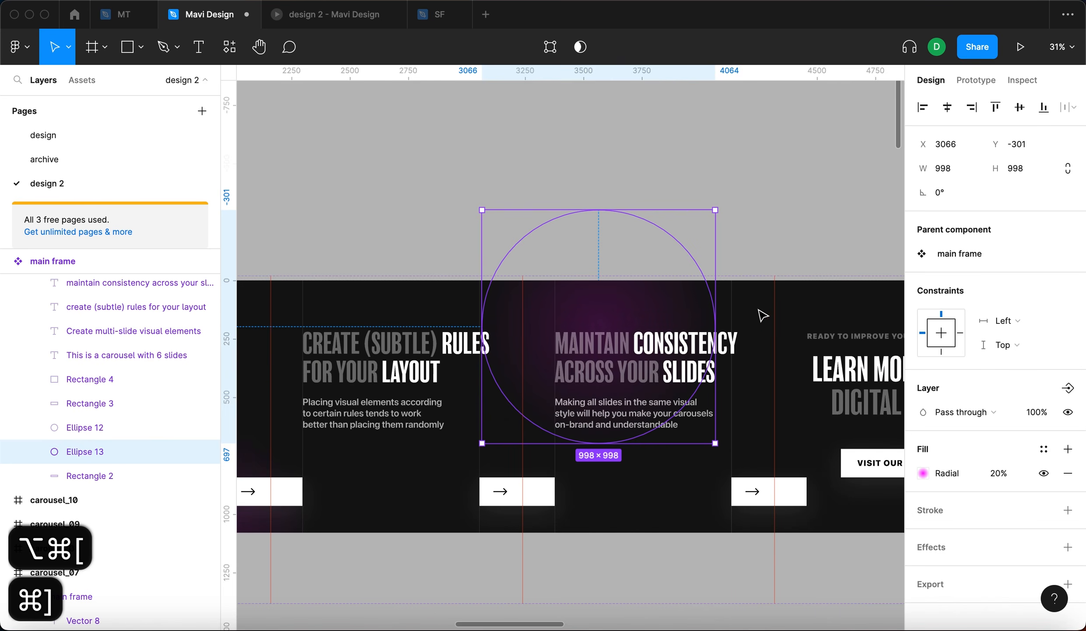
- Preview the carousel prototype and swipe through the slides to check the glows
key(alt+super+Return)
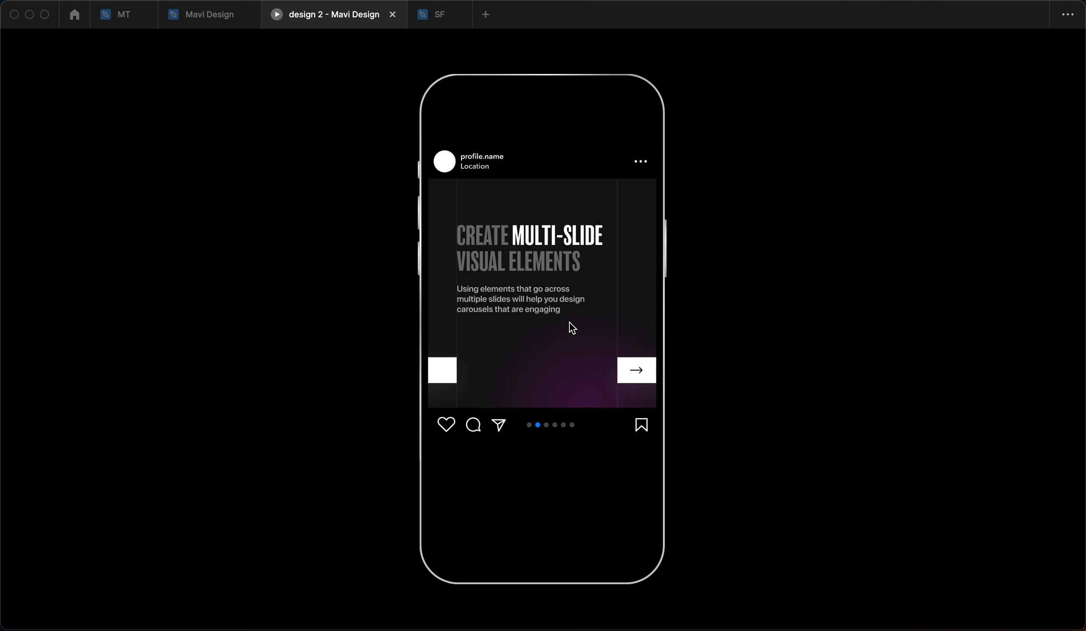
drag(572, 300, 430, 313)
drag(553, 326, 347, 334)
click(209, 14)
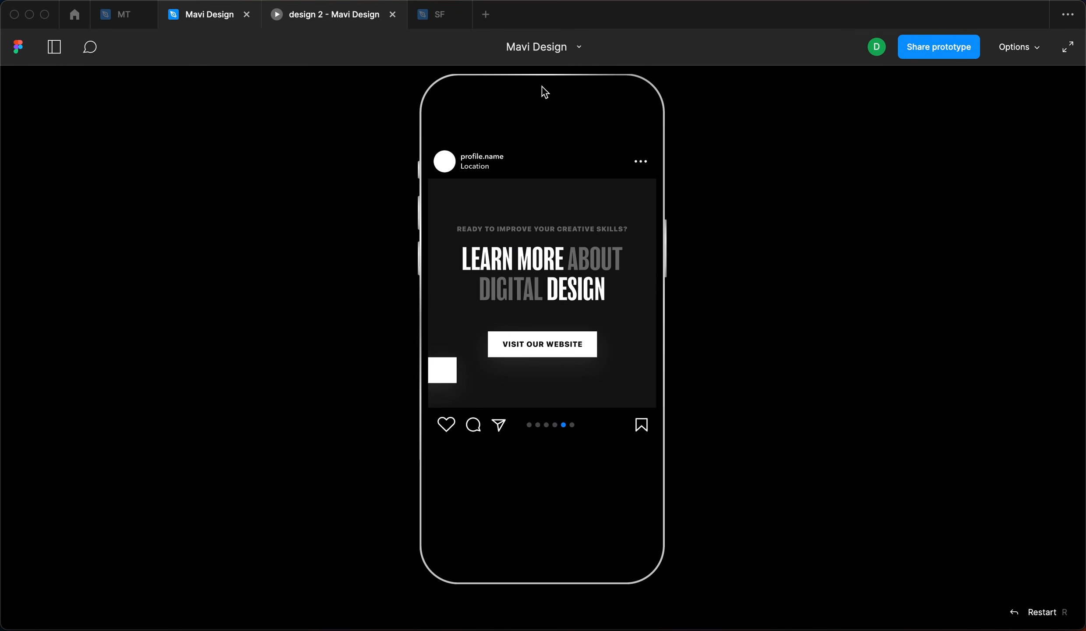
click(540, 189)
- Nudge the glow circle upward and drag a glow circle out above the carousel frame
scroll(518, 328, up, 8)
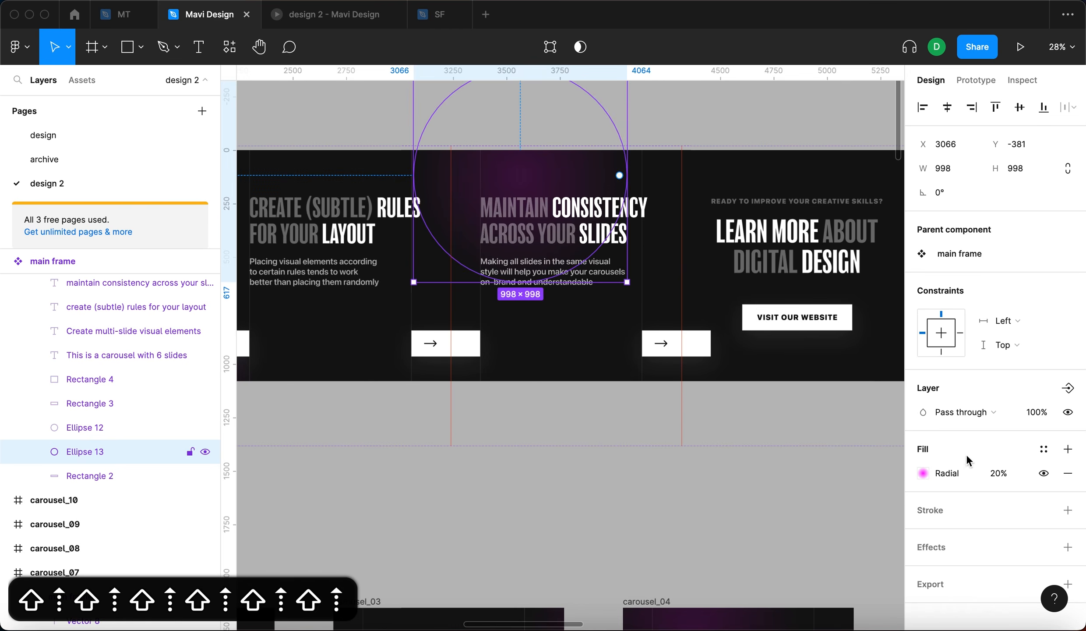
key(shift+Up)
key(shift+Up)
key(shift+Up)
key(shift+Up)
key(shift+Up)
click(995, 472)
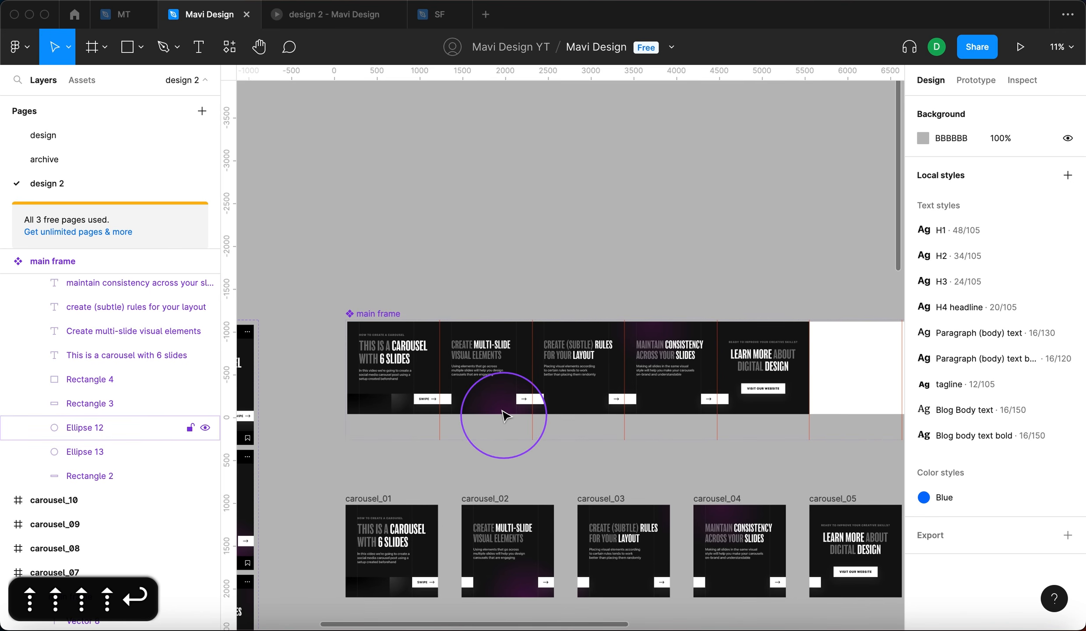
drag(504, 415, 544, 227)
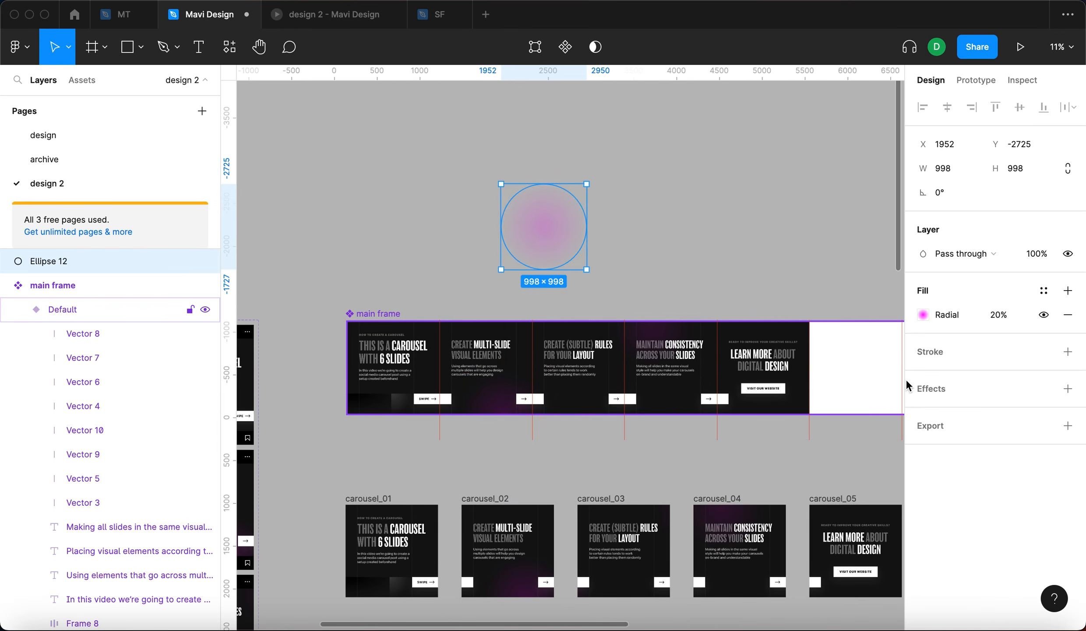
- Recolour the separate glow circle's radial gradient start stop to cyan 00ffff
click(923, 315)
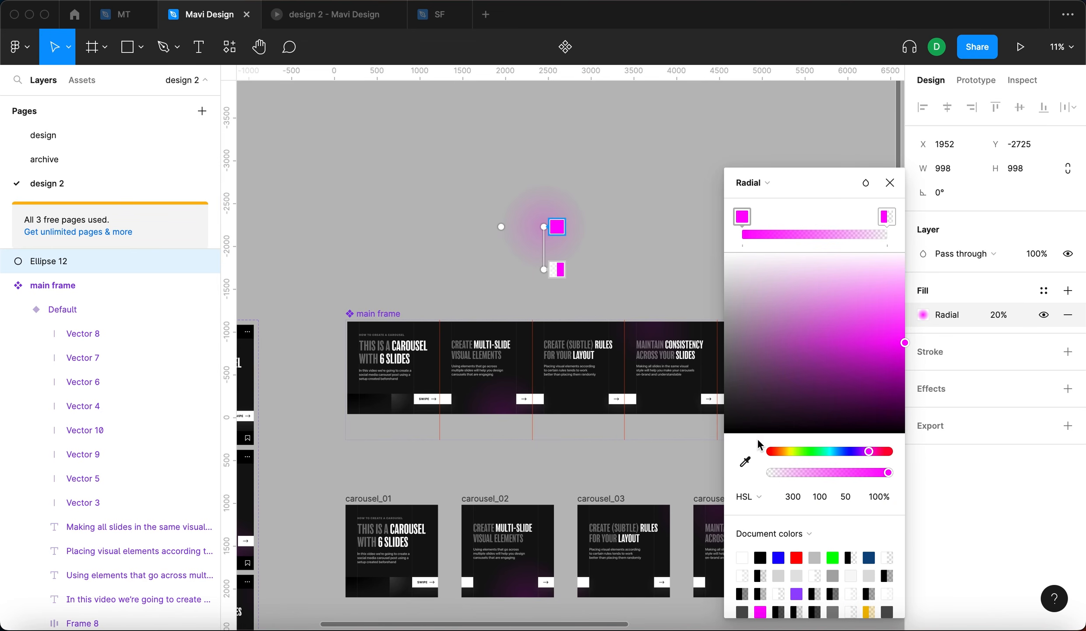
drag(847, 454, 830, 456)
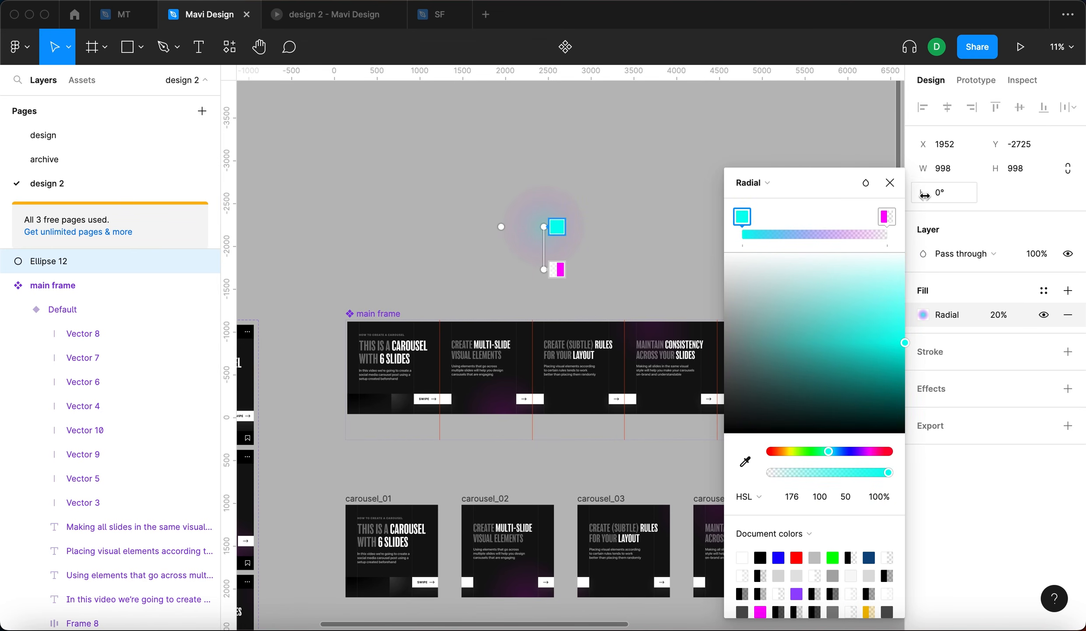
text(00ffff)
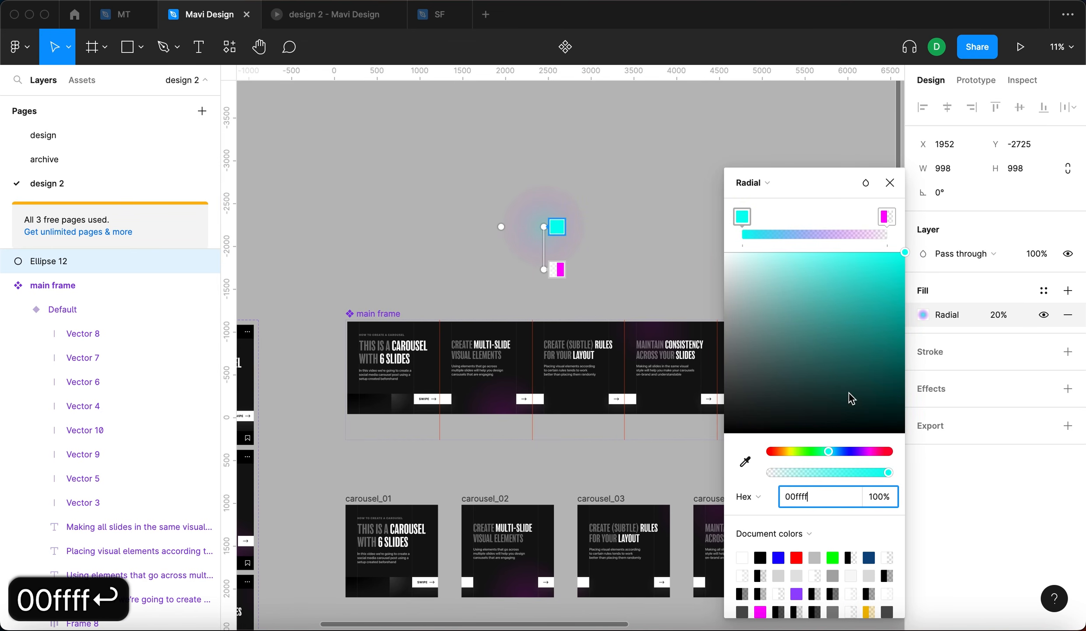
click(887, 216)
click(830, 497)
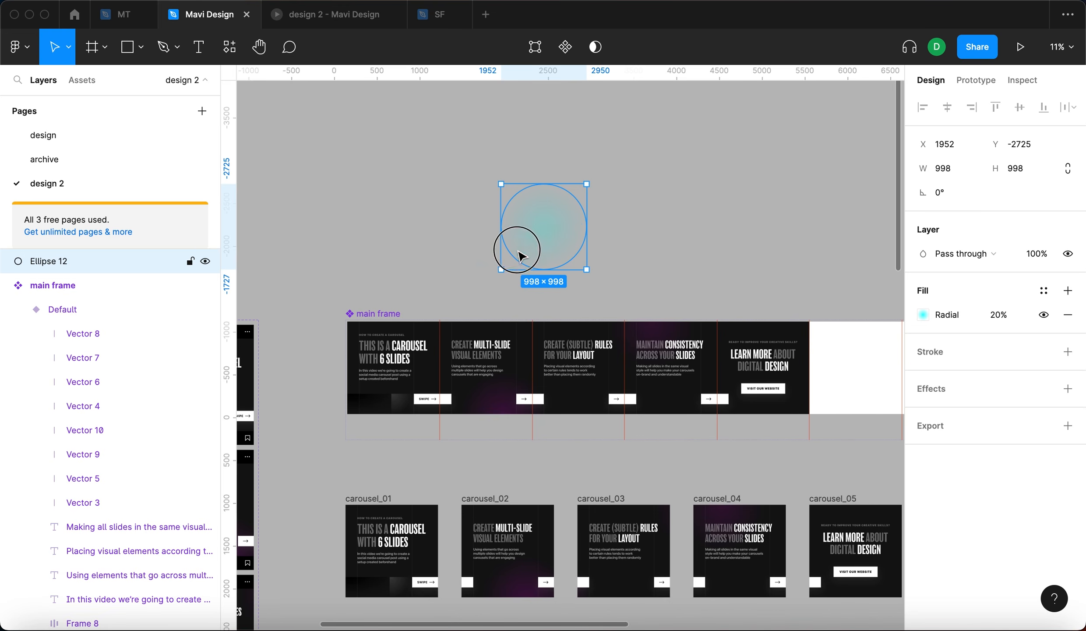
- Move the cyan glow circle onto slide one's top-left corner, around X -439, Y -416, behind the slide content
drag(519, 254, 352, 378)
key(alt+super+bracketleft)
scroll(367, 348, up, 5)
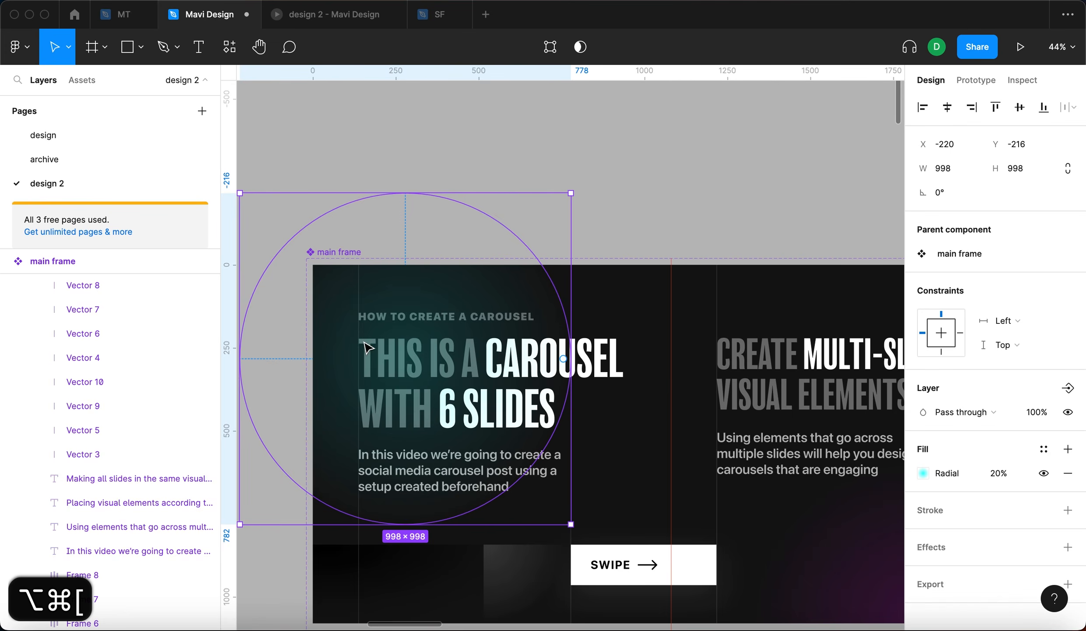
key(super+bracketright)
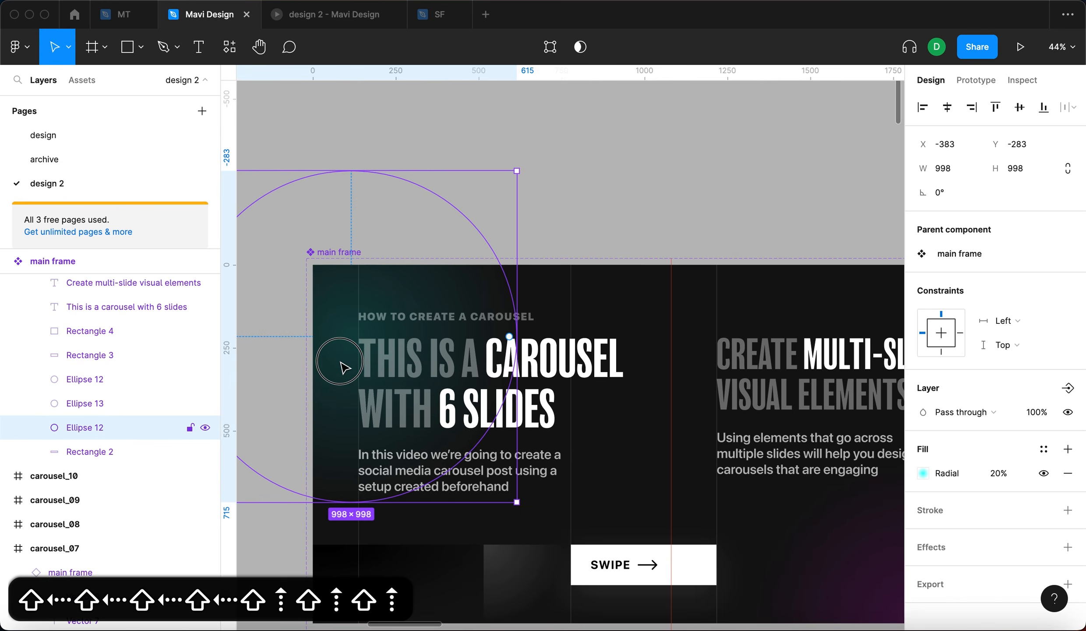
drag(340, 362, 325, 318)
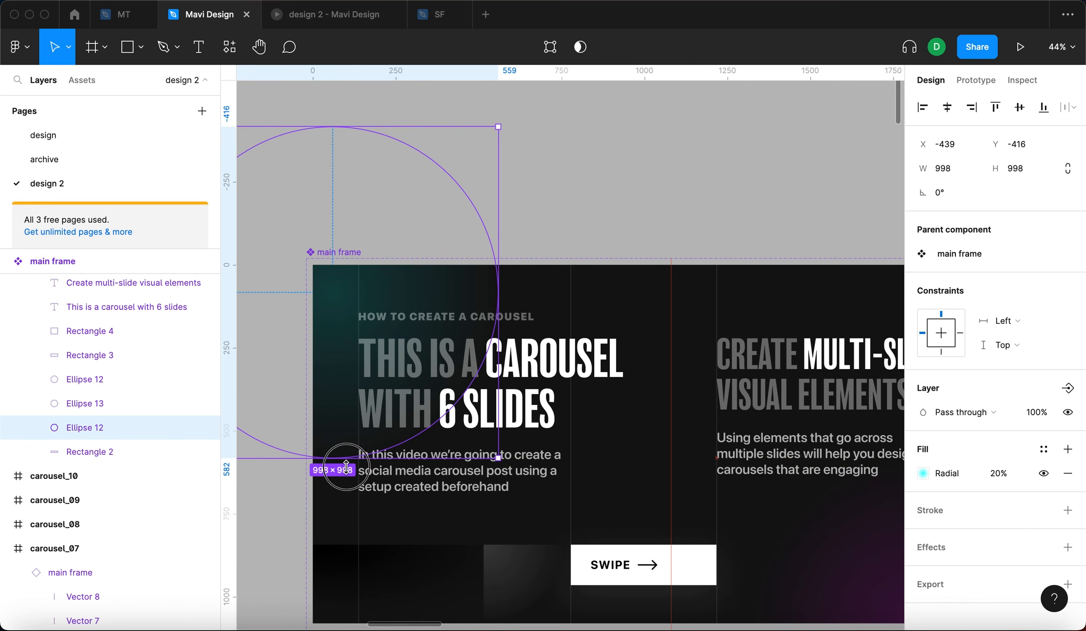
drag(346, 467, 342, 548)
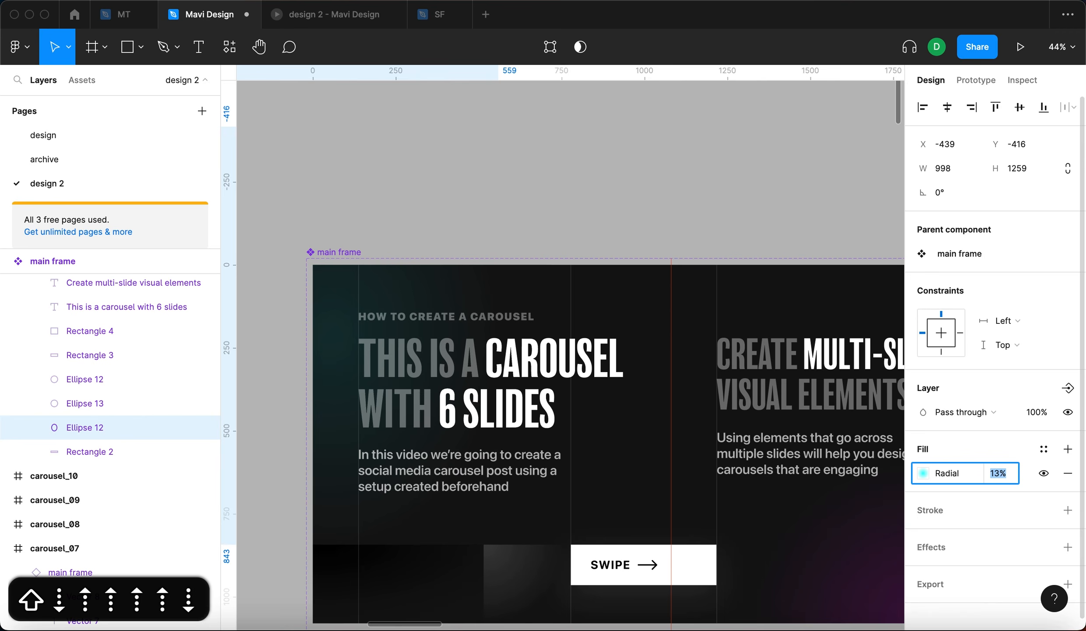
key(Return)
- Preview the carousel prototype and swipe through the slides
click(726, 200)
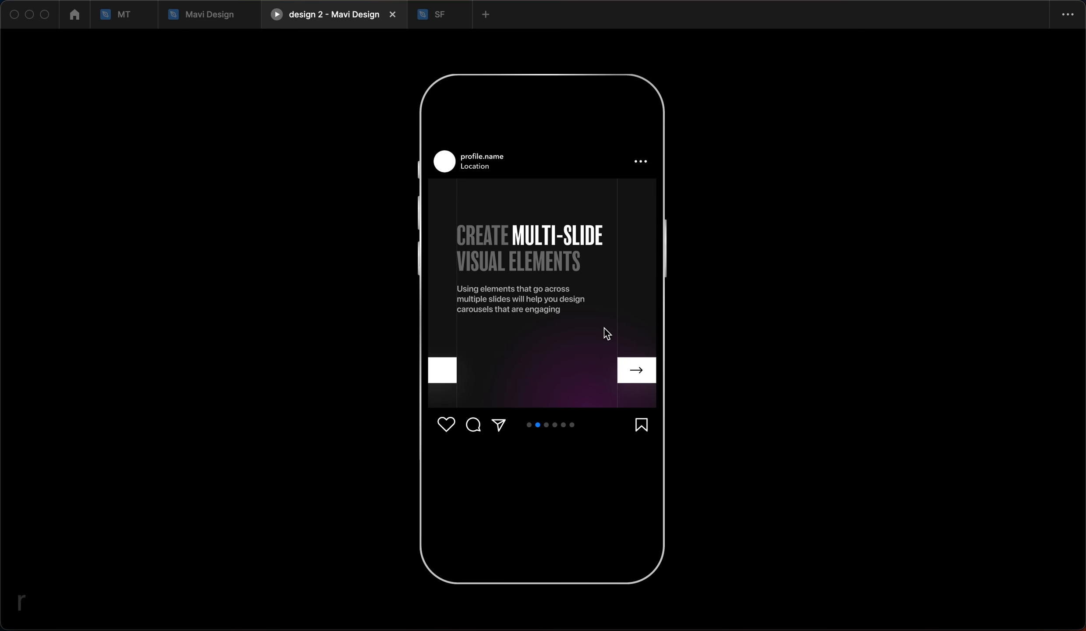
drag(606, 332, 476, 332)
drag(596, 323, 438, 314)
drag(564, 306, 345, 306)
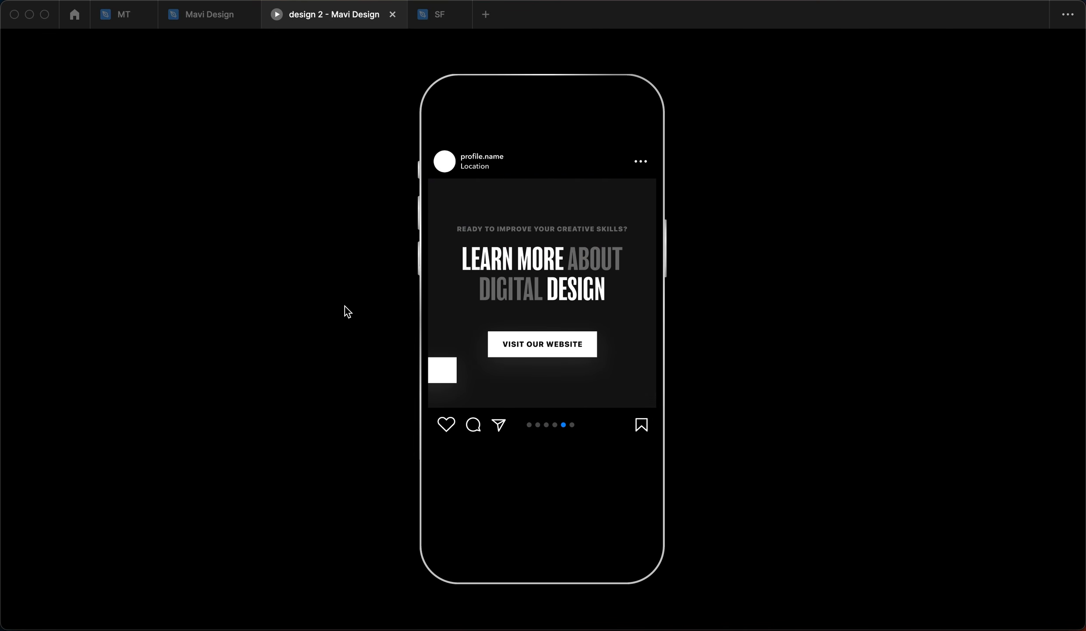
- Duplicate a glow circle onto the last slide, placing it around X 3837, Y 216
scroll(719, 456, right, 8)
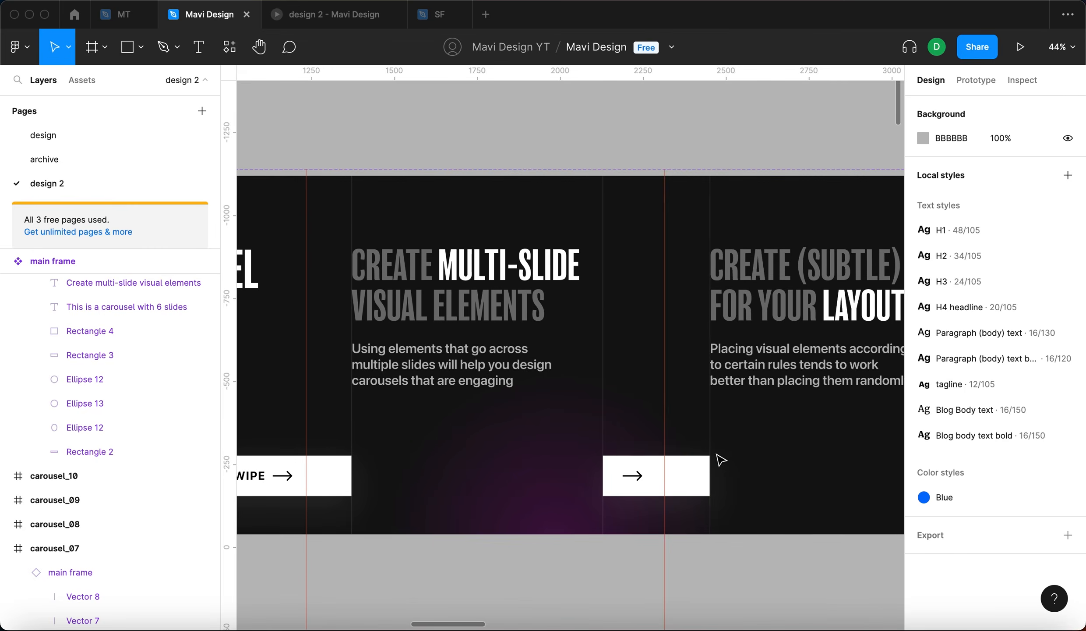
scroll(718, 455, down, 5)
double_click(628, 463)
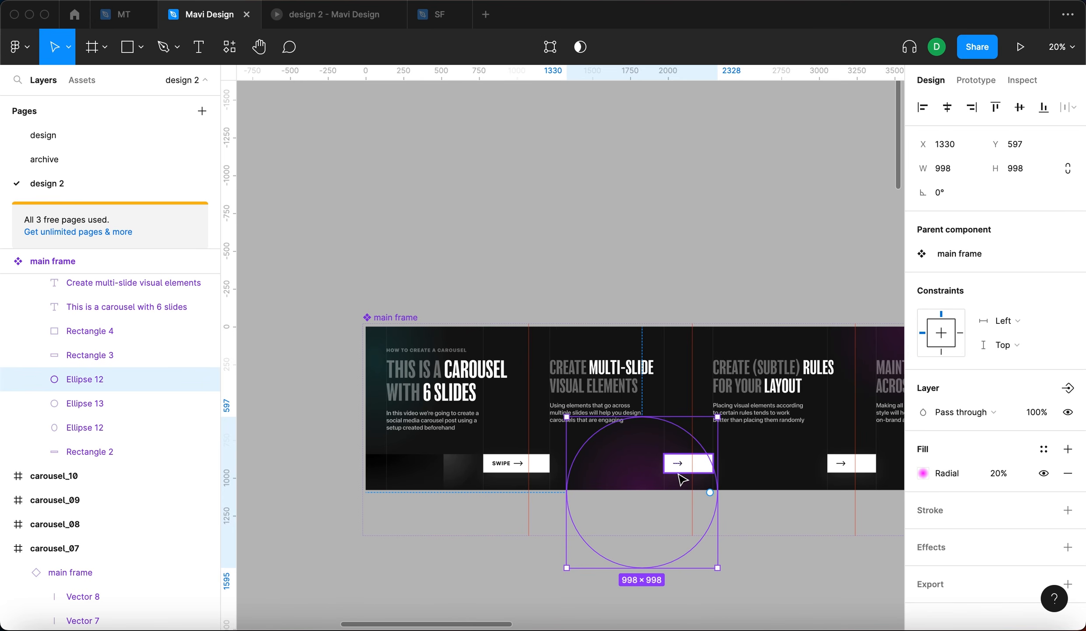
click(658, 319)
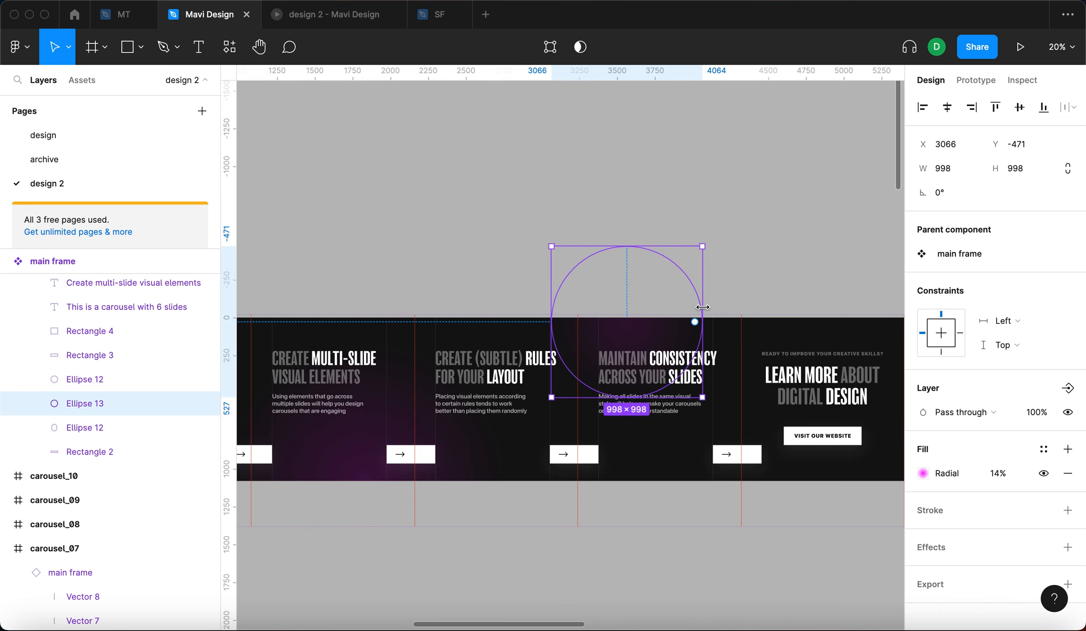
click(752, 310)
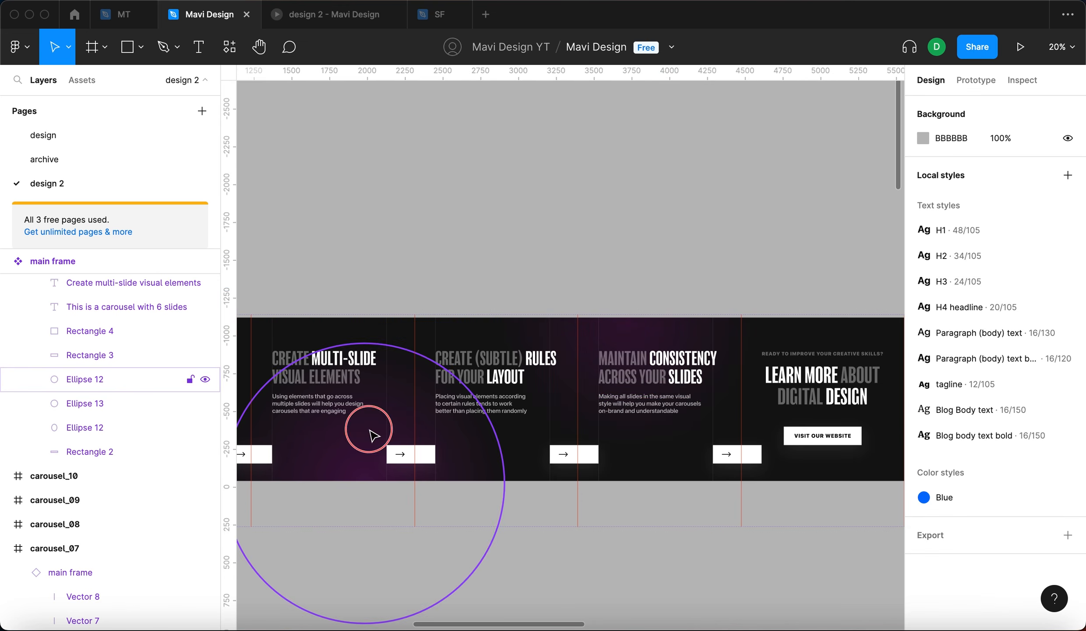
click(370, 431)
drag(361, 452, 804, 463)
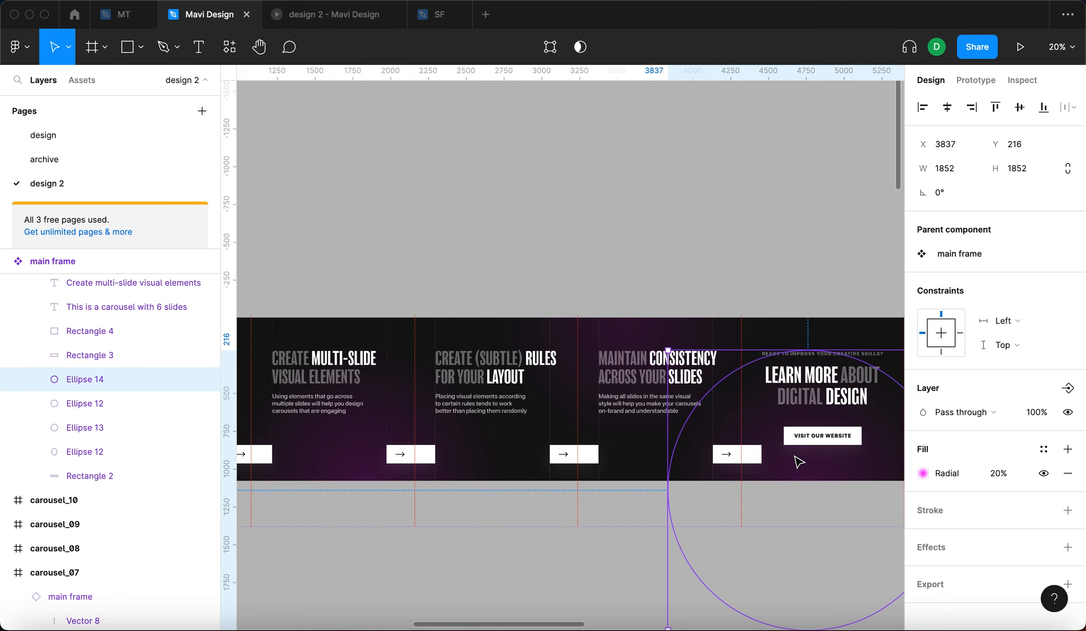
- Recolour the new glow circle's radial gradient to yellow ffff00
scroll(802, 461, right, 4)
click(923, 473)
click(791, 452)
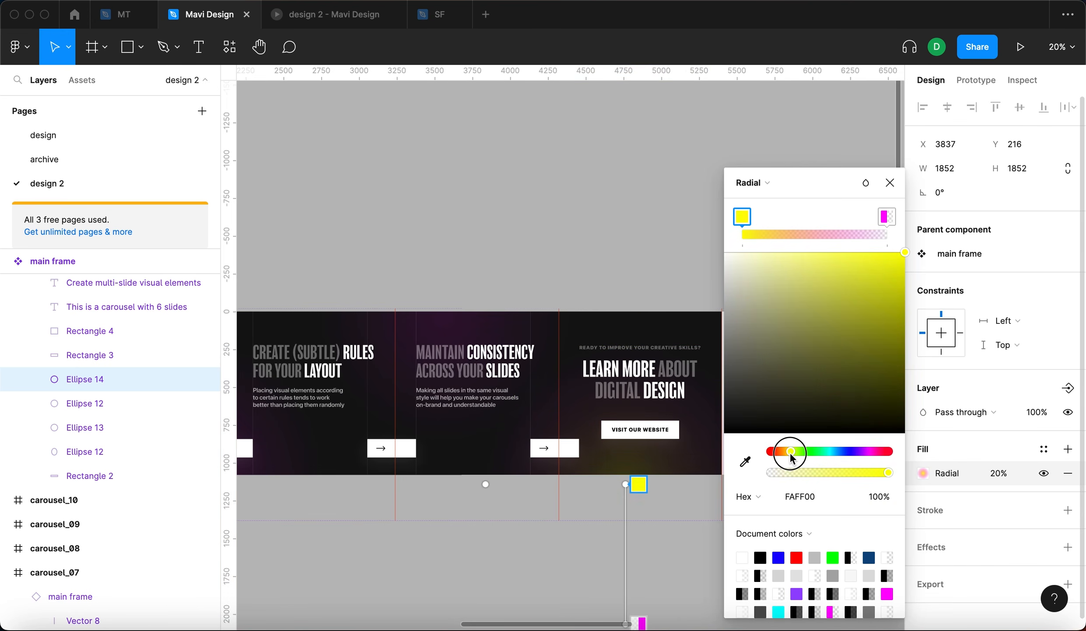
click(801, 496)
text(ffff00)
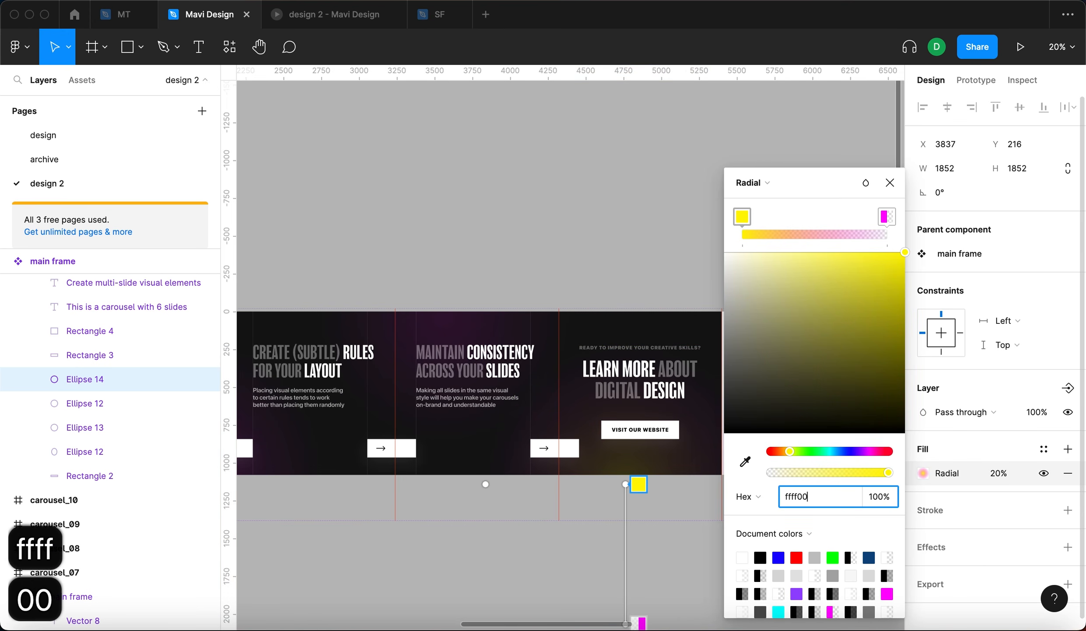
key(Return)
click(885, 218)
click(812, 496)
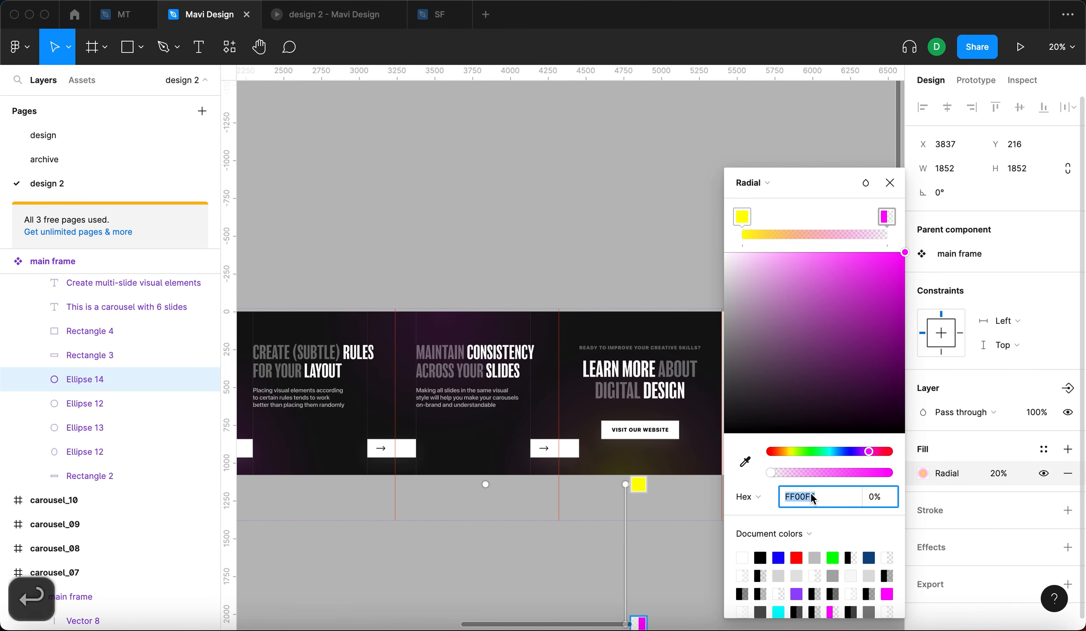
- Lower the yellow glow circle's radial fill opacity to about 12%
key(Down)
key(Down)
key(Down)
key(Down)
key(Down)
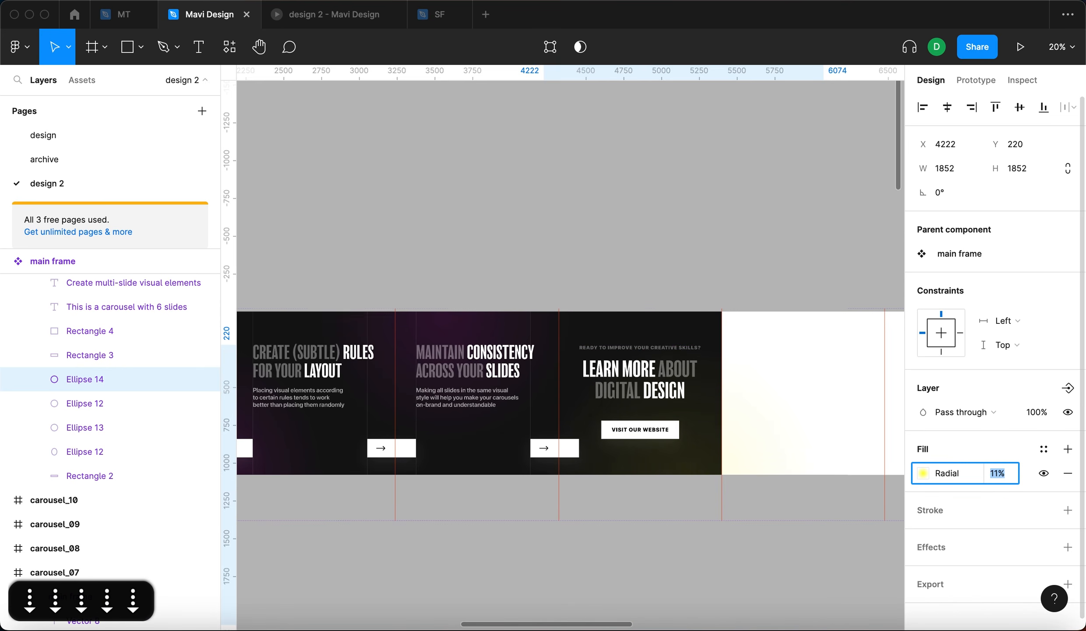
key(Up)
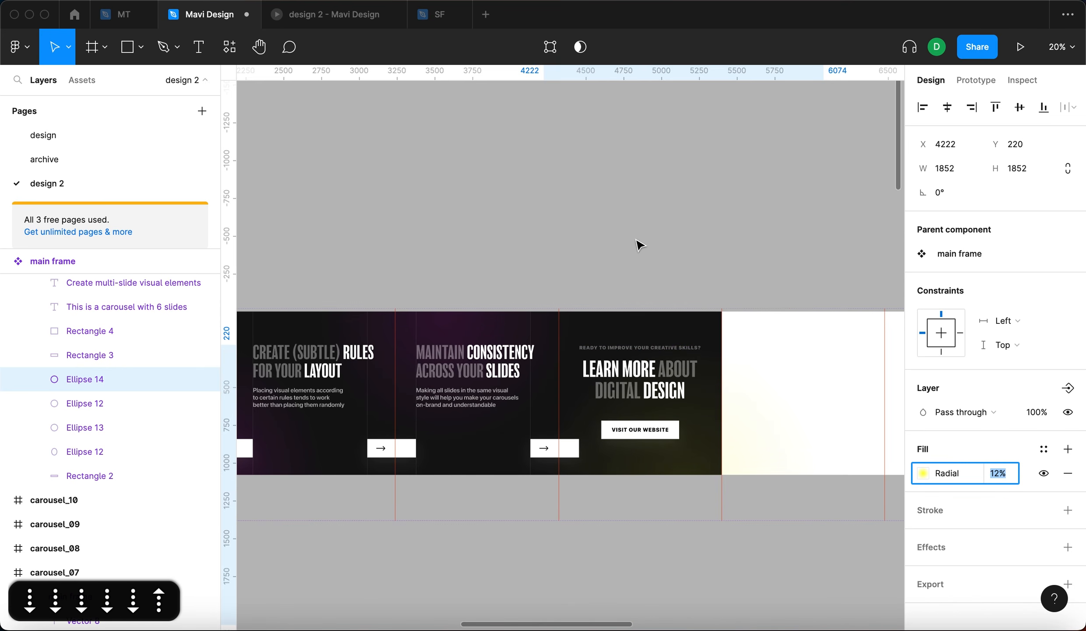
click(640, 245)
- Preview the prototype and swipe between slides to check the yellow glow
click(284, 15)
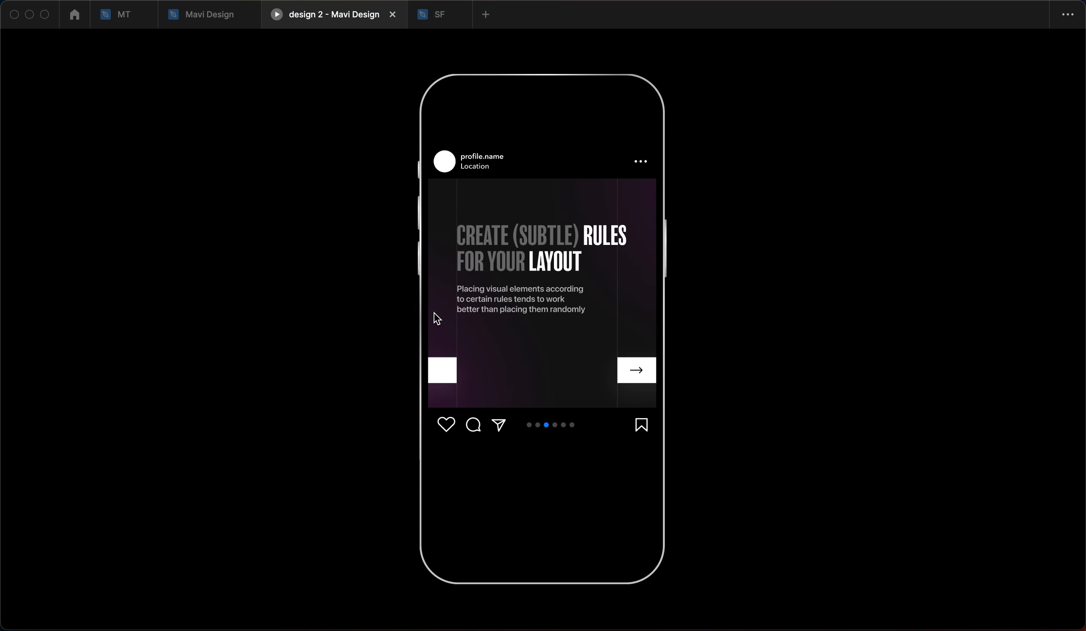
drag(554, 310, 602, 224)
drag(565, 310, 672, 329)
drag(607, 314, 686, 328)
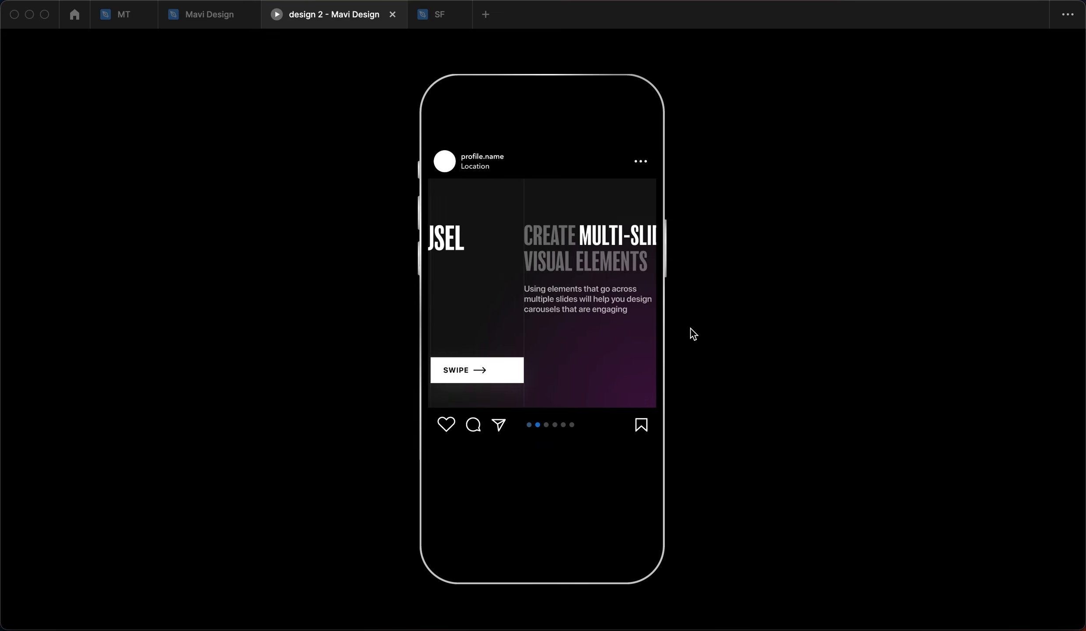
drag(575, 307, 567, 238)
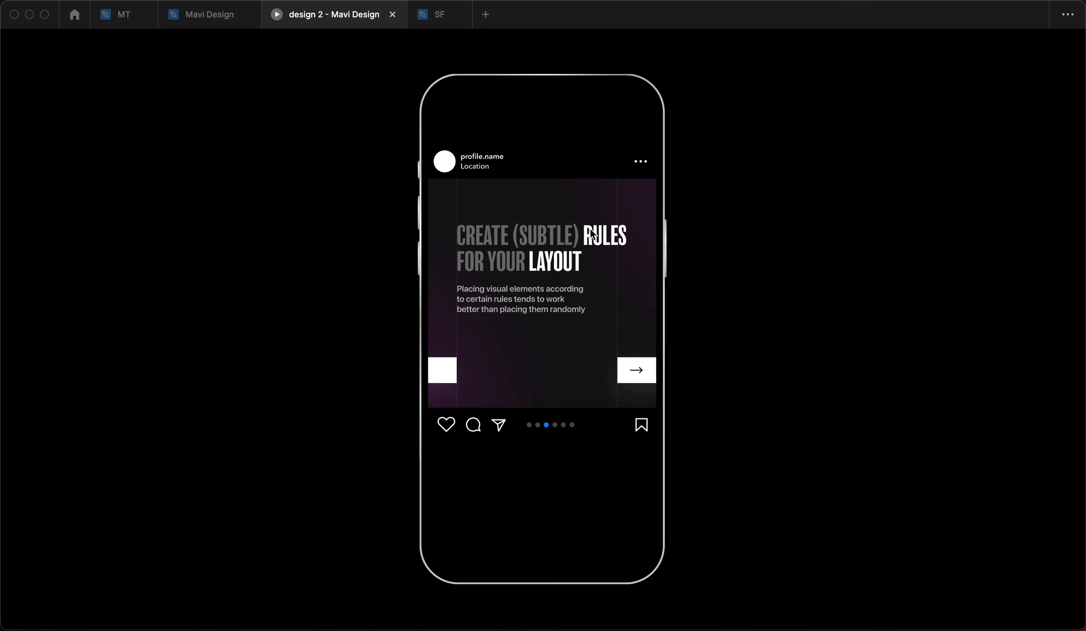
- Select the large glow circle over slides three and four and shift it slightly left
click(219, 15)
scroll(655, 267, left, 5)
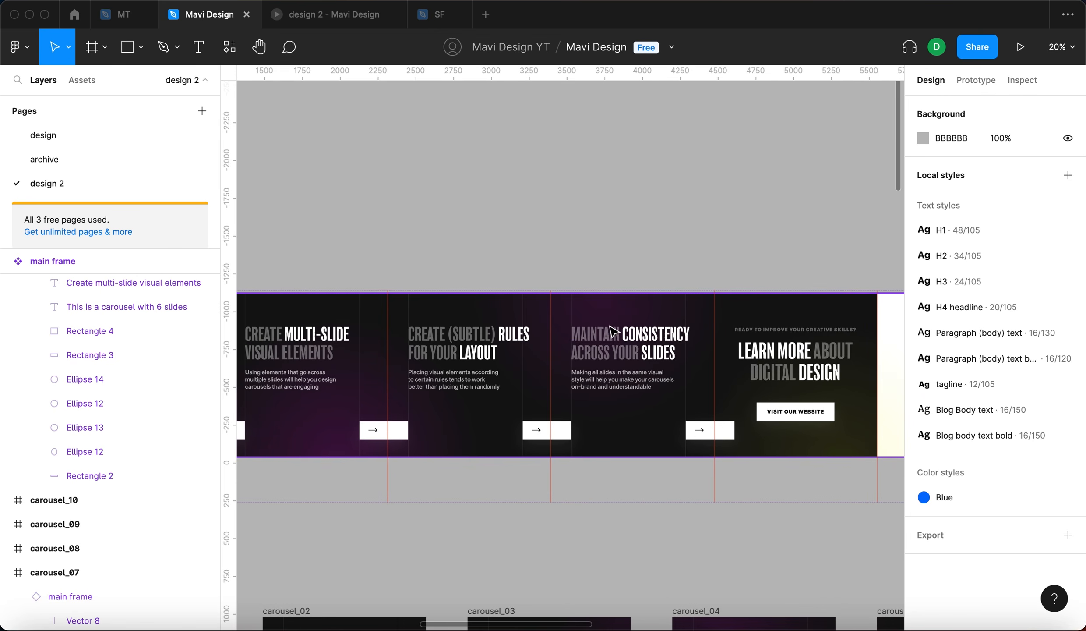
click(618, 317)
drag(612, 319, 583, 319)
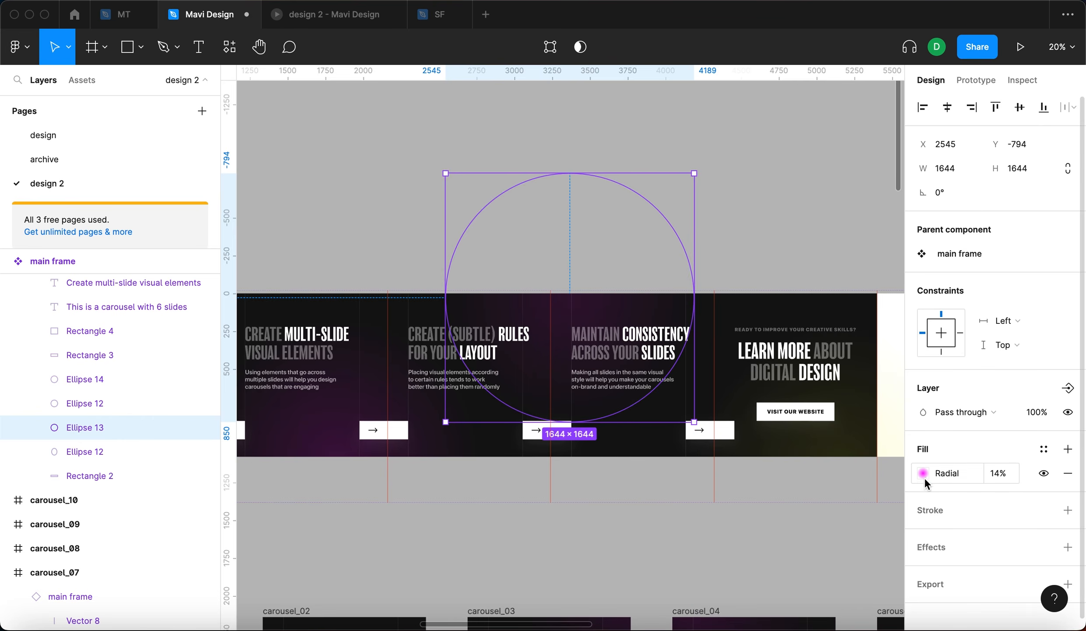
- Recolour the large glow circle's radial gradient to green 00ff00 and check it in the preview
click(923, 473)
drag(793, 451, 811, 452)
click(810, 496)
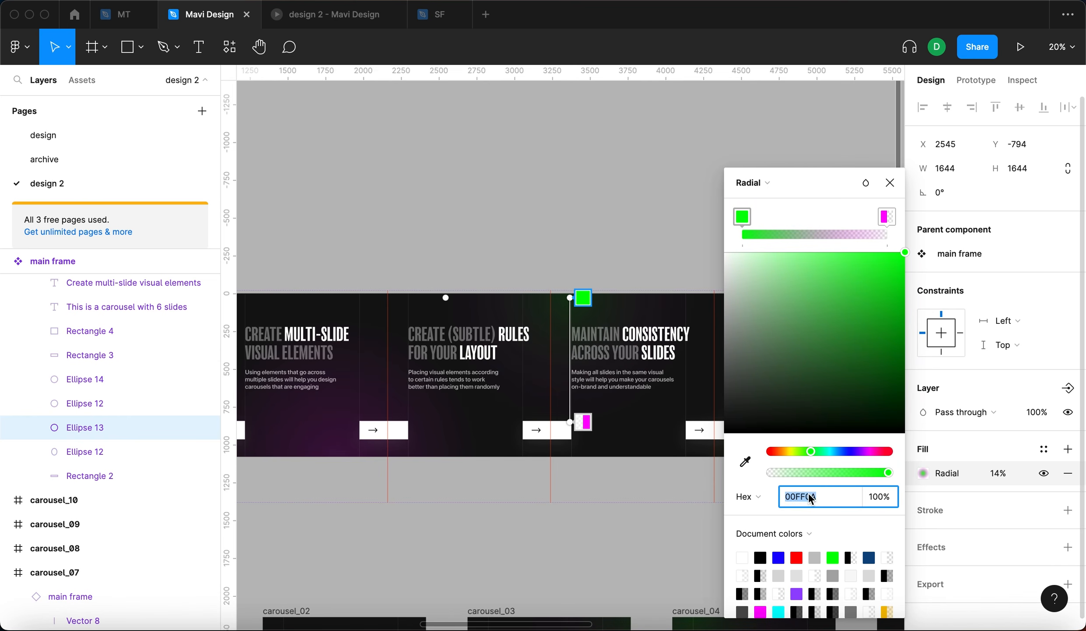
text(00ff00)
key(Return)
click(887, 217)
text(00)
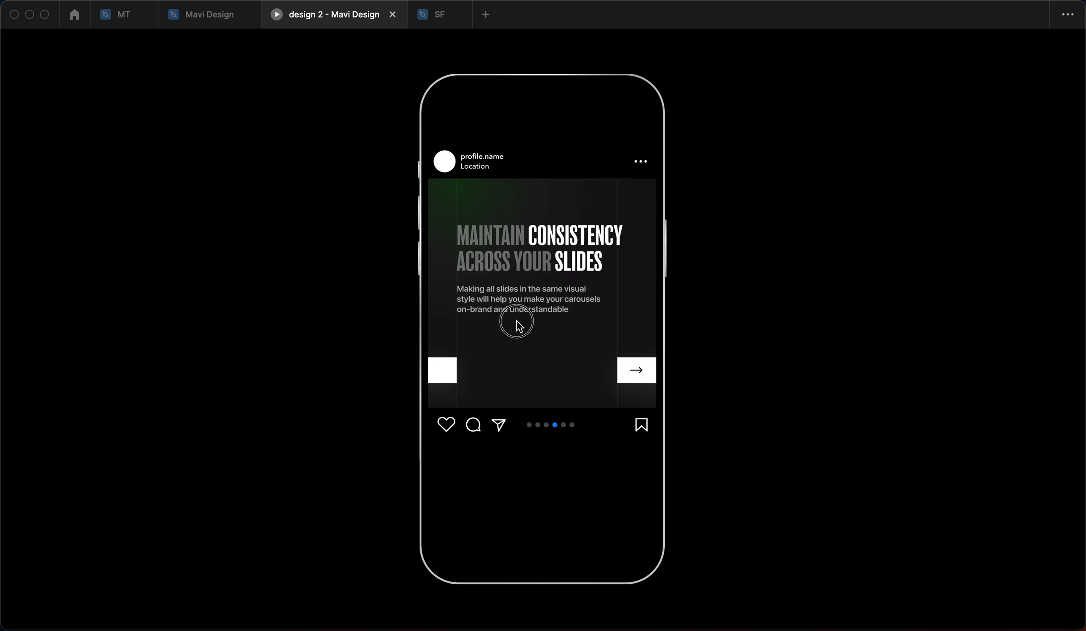
drag(518, 325, 236, 334)
click(209, 15)
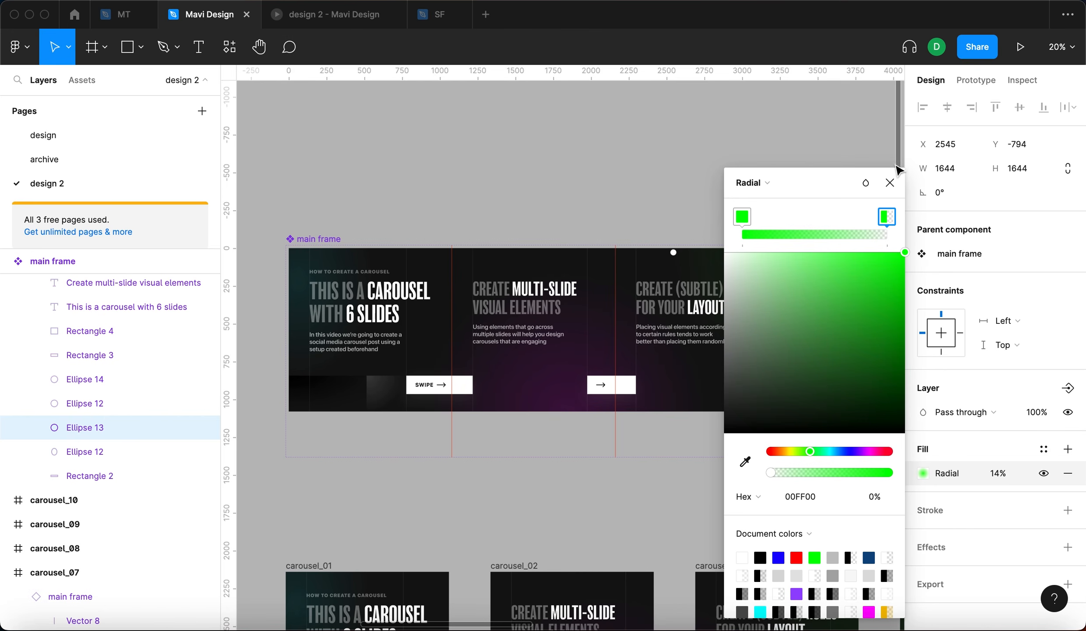
- Duplicate the cyan glow circle onto slide four, around X 2418, Y 547
click(891, 179)
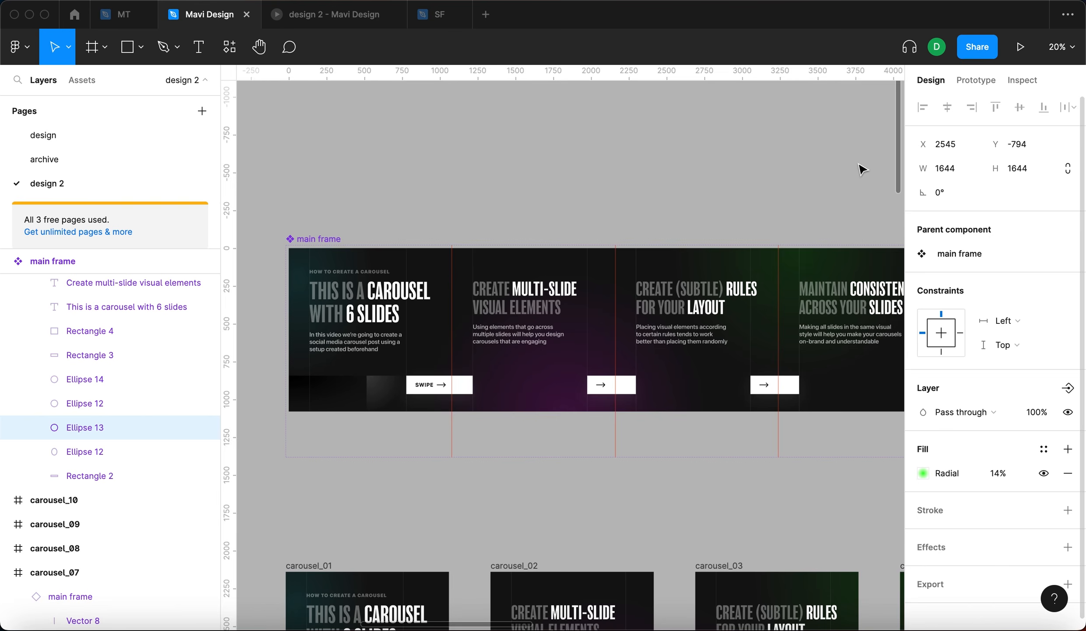
click(868, 172)
super+click(764, 267)
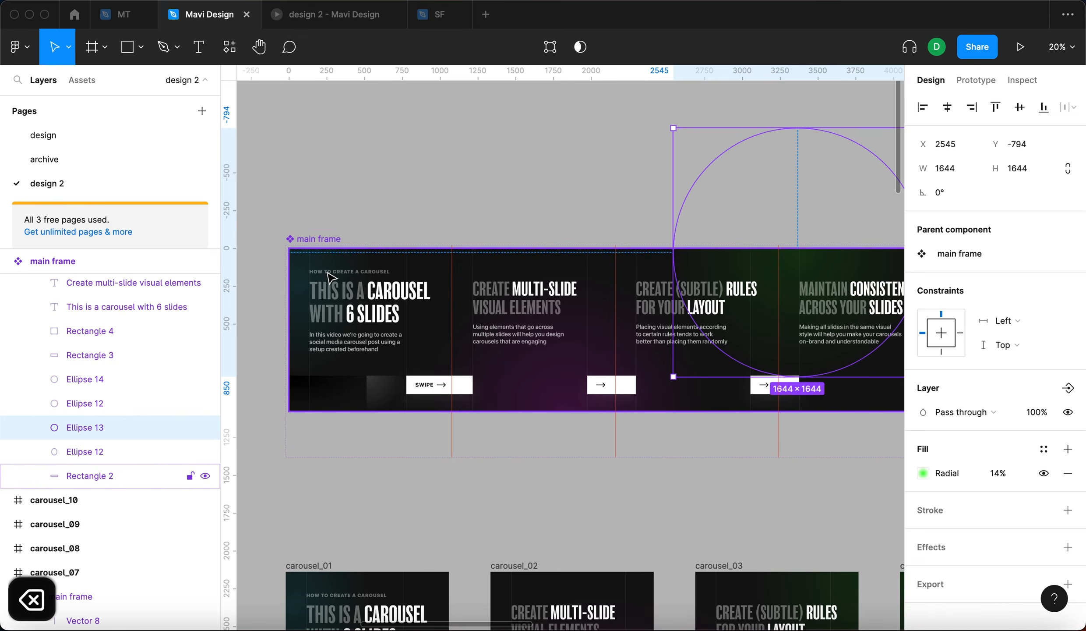
super+click(302, 268)
drag(302, 268, 789, 269)
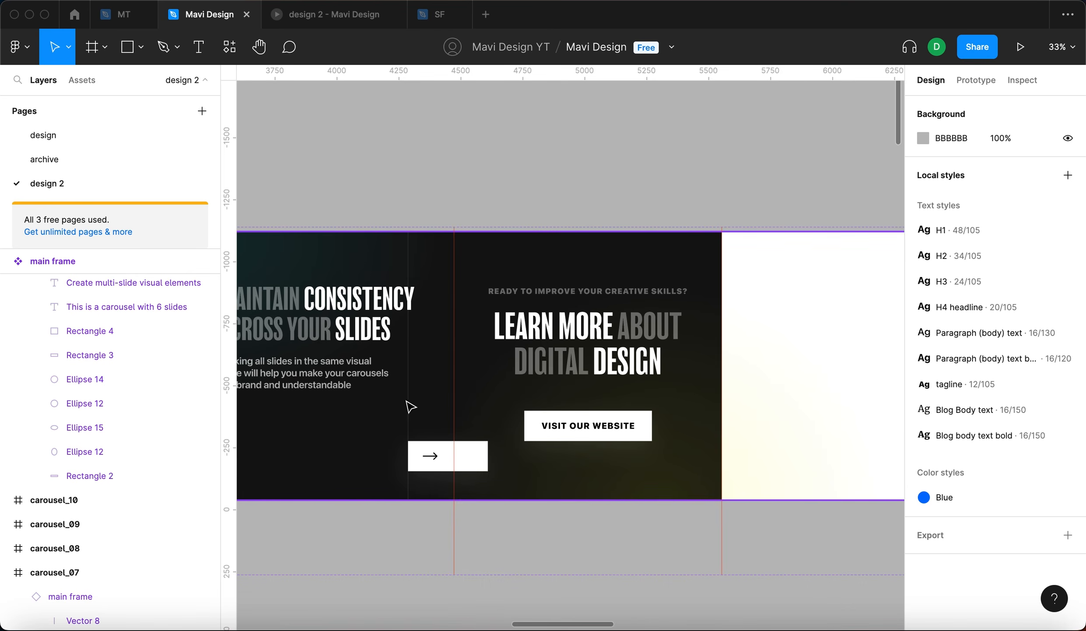
- Duplicate a divider line, rotate it 90° and place it across slide five at Y 843, 949 long
drag(410, 407, 676, 475)
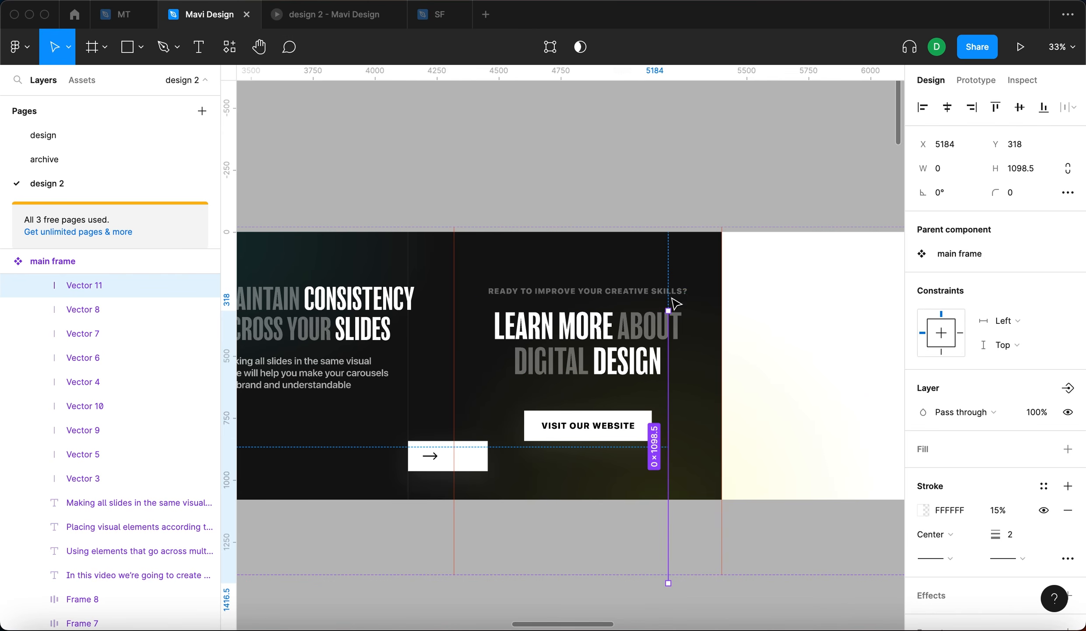
drag(676, 303, 529, 438)
drag(696, 447, 647, 452)
scroll(508, 454, up, 10)
drag(499, 478, 503, 417)
scroll(572, 443, down, 10)
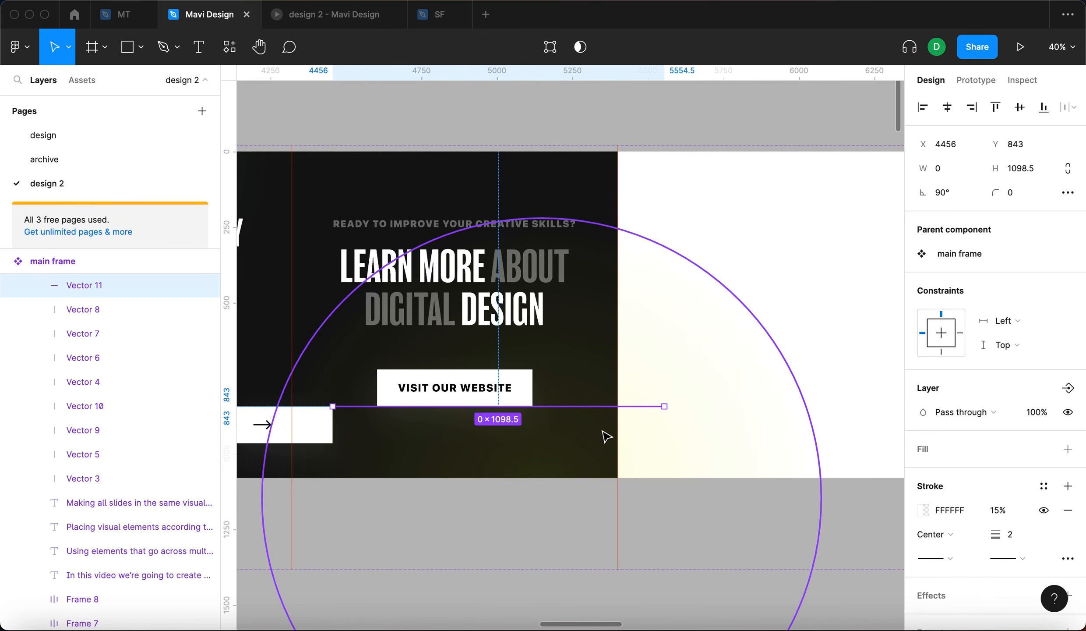
key(Return)
key(Return)
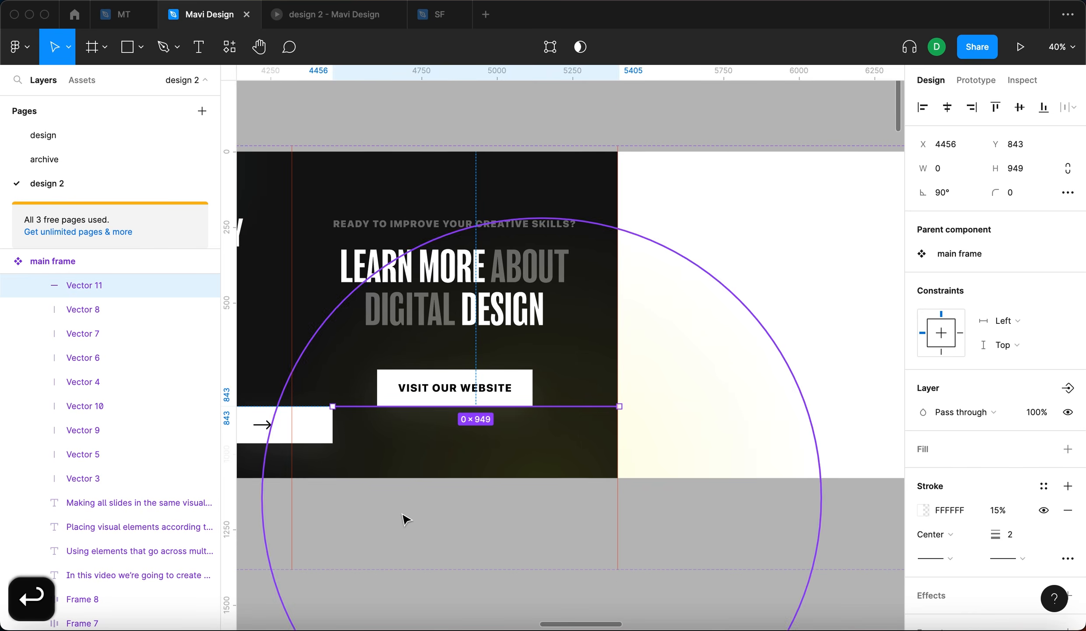
click(348, 488)
- Add a vertical divider line through slide five, extending it down to the horizontal line
scroll(348, 488, up, 1)
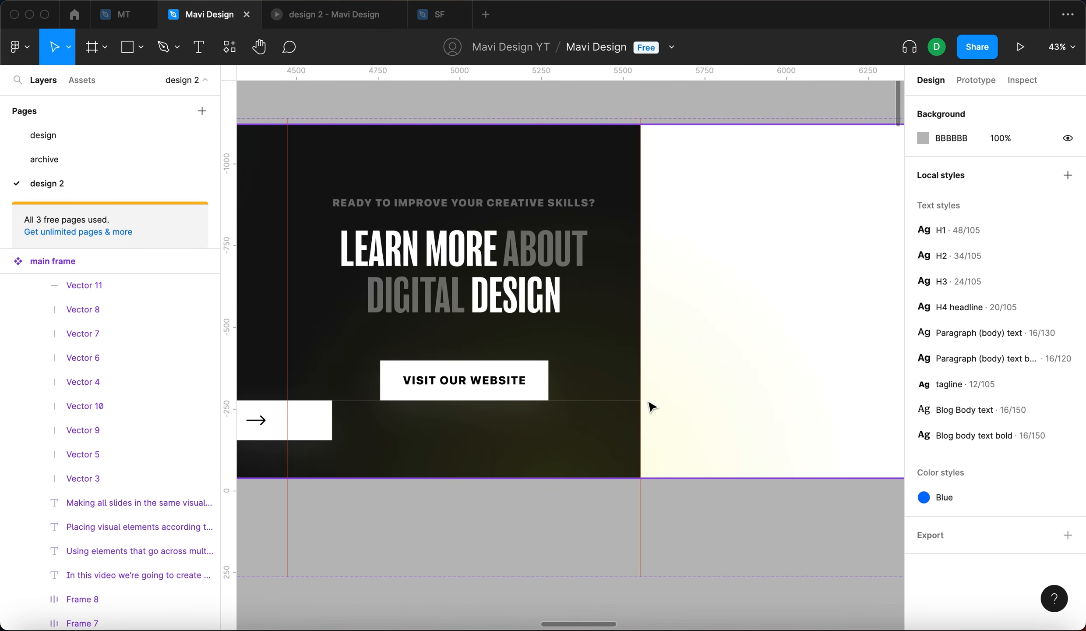
click(588, 402)
scroll(589, 403, down, 3)
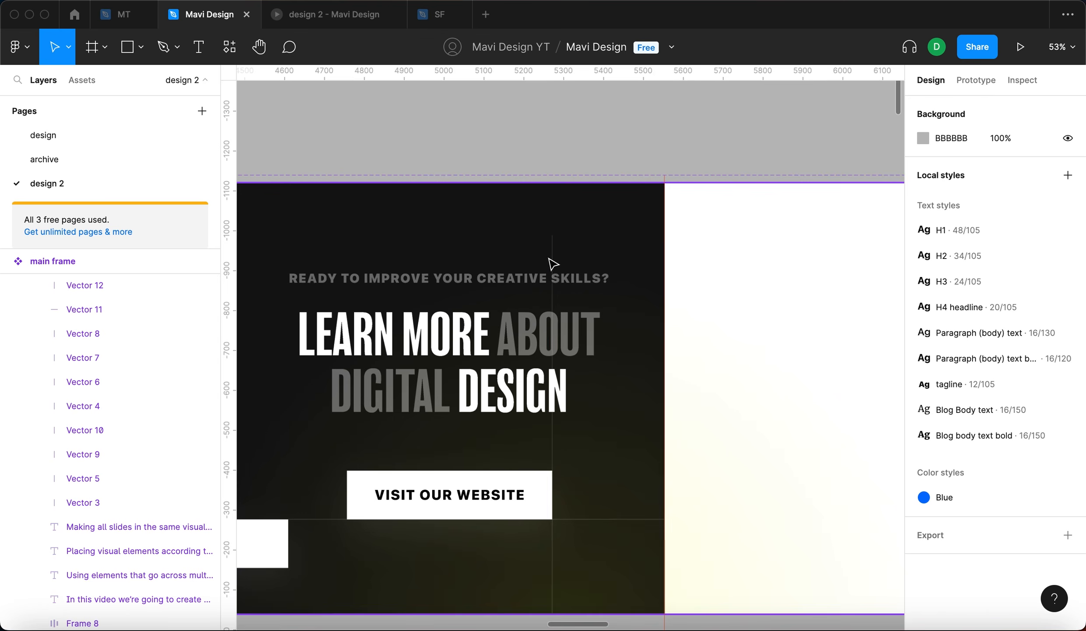
click(553, 263)
drag(554, 264, 558, 211)
scroll(548, 490, down, 3)
key(Return)
drag(552, 424, 553, 500)
key(Escape)
click(543, 546)
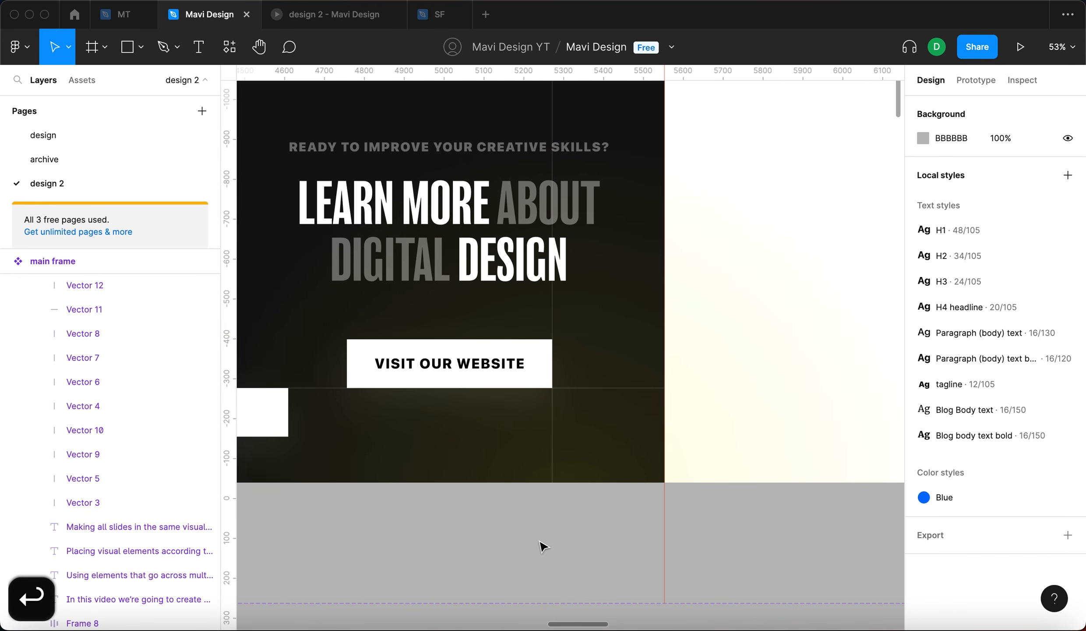
- Preview the prototype to check the new divider lines
click(335, 15)
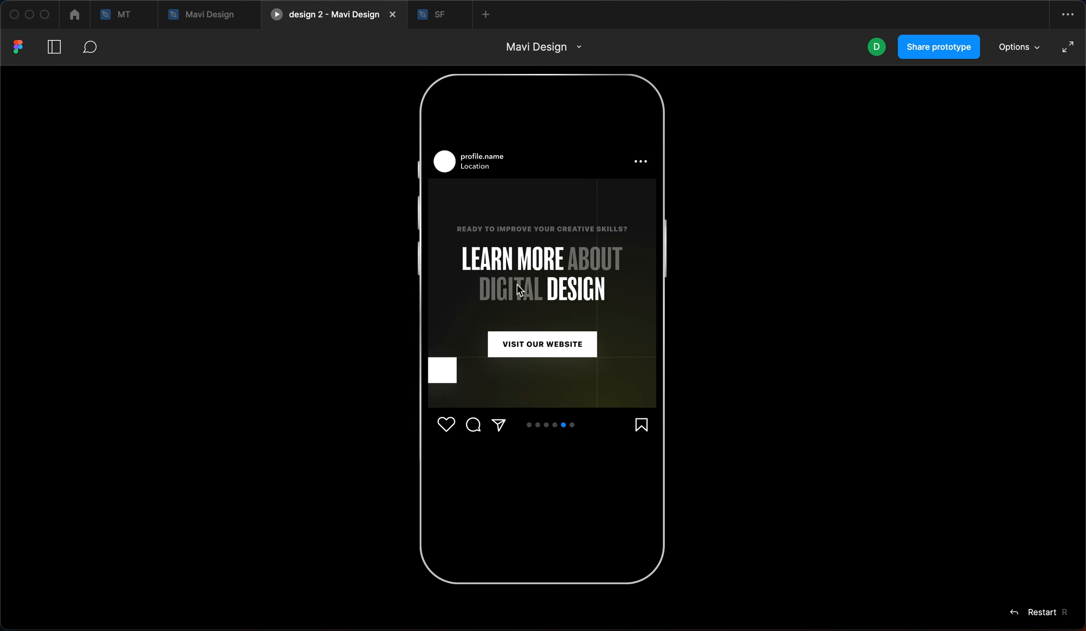
drag(551, 287, 614, 295)
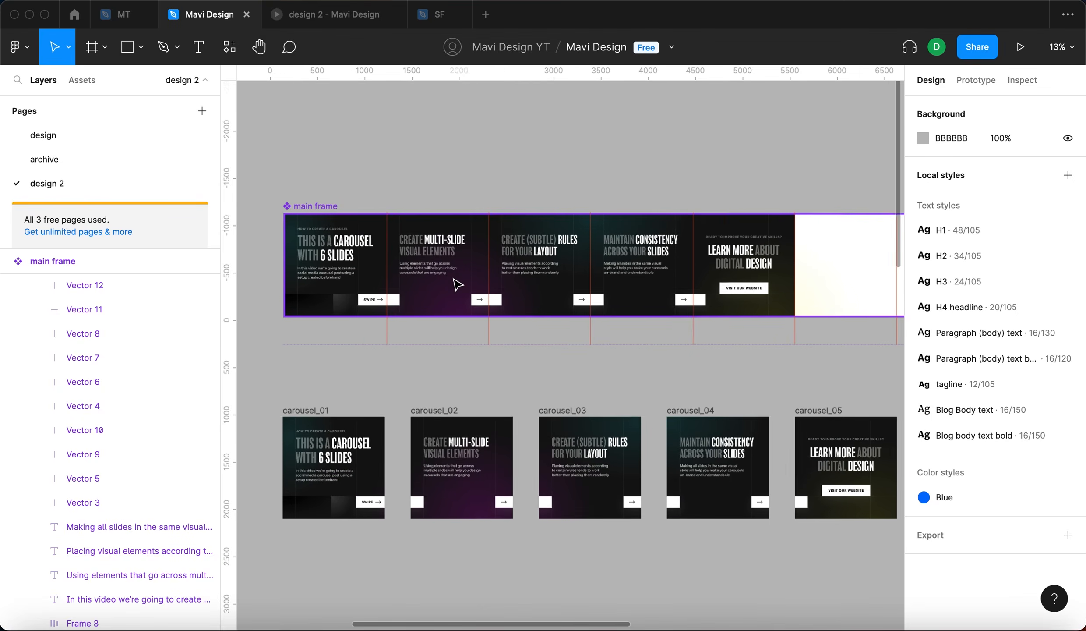
scroll(454, 284, up, 5)
scroll(533, 231, up, 5)
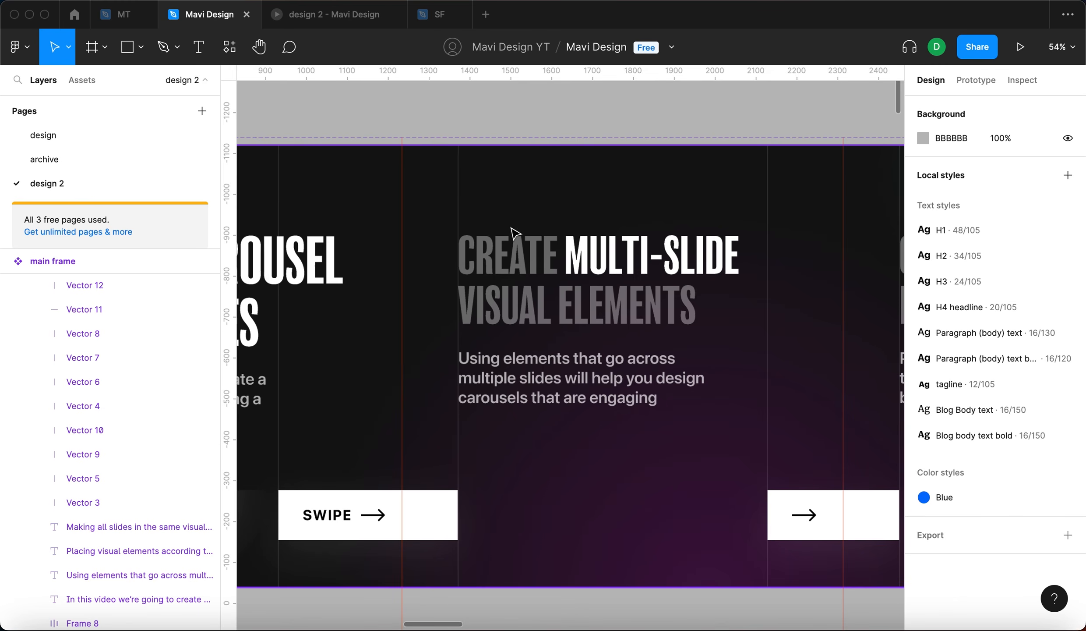
- Duplicate the 'HOW TO CREATE A CAROUSEL' tagline onto slide two and change its text to '2 / 5'
scroll(476, 213, left, 7)
click(297, 229)
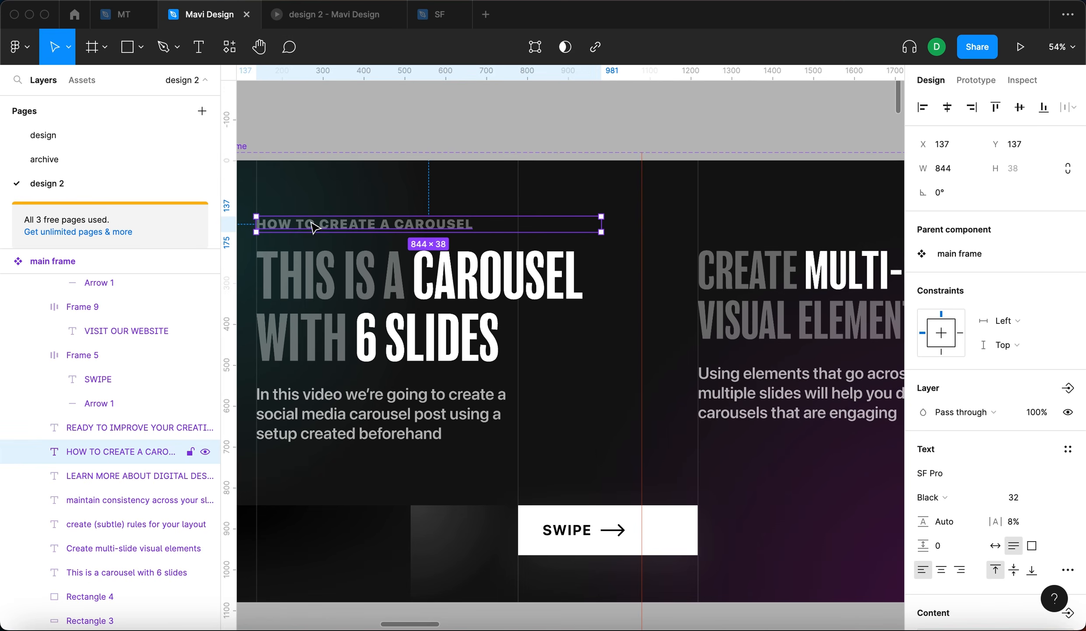
drag(302, 232, 744, 234)
scroll(719, 233, right, 3)
double_click(692, 243)
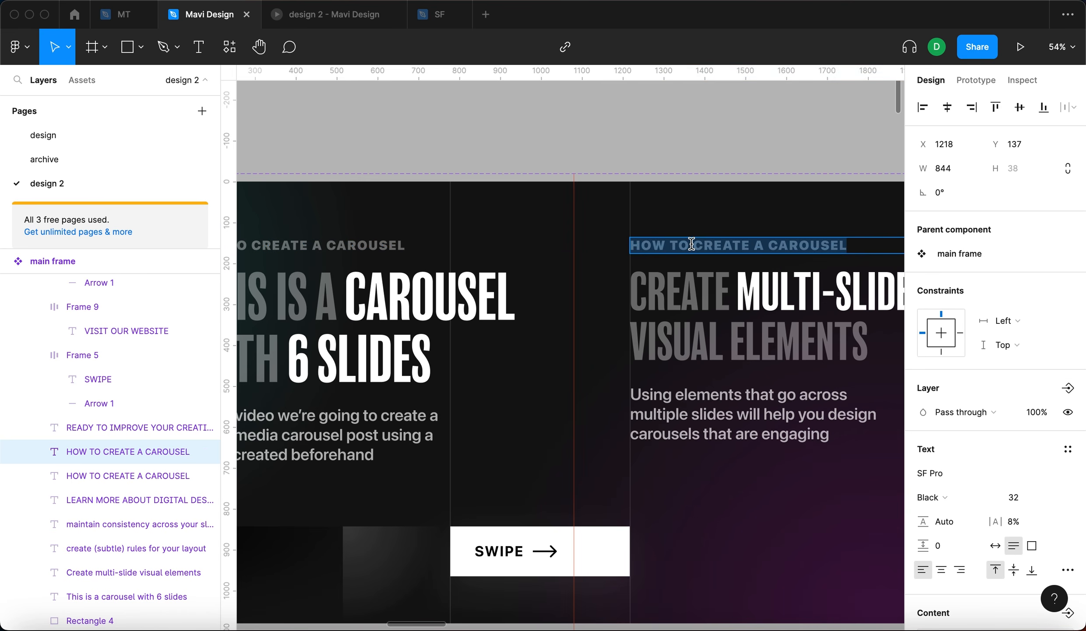
key(BackSpace)
key(BackSpace)
scroll(696, 289, down, 10)
text(2 / 5)
key(Escape)
scroll(417, 234, up, 10)
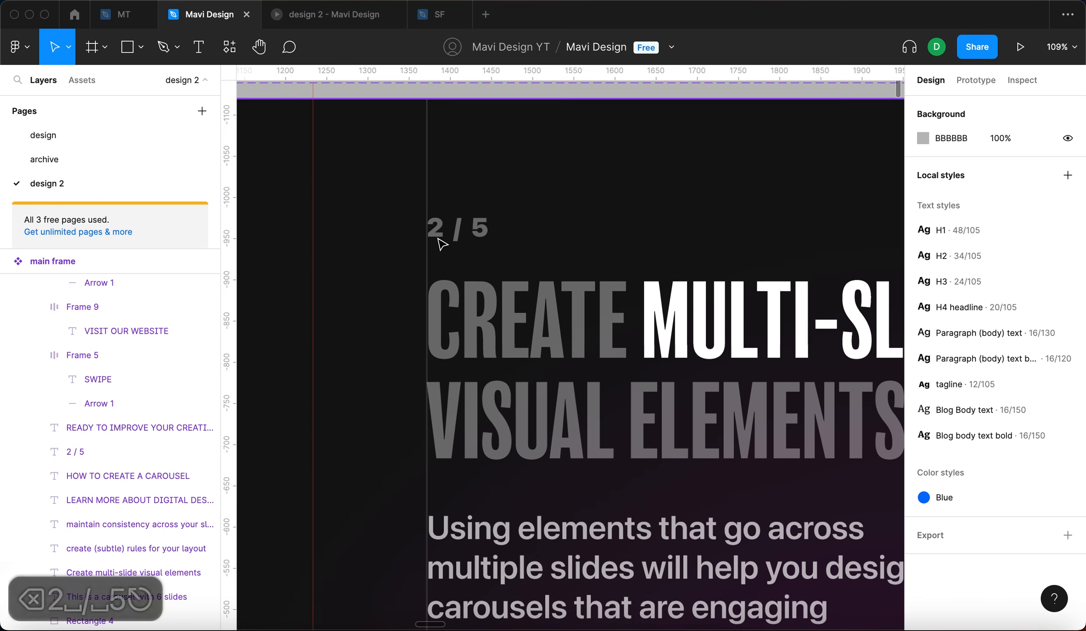
- Set the '2' of the slide-number text to full 100% opacity
key(t)
click(441, 229)
key(shift+Left)
scroll(1026, 560, down, 5)
click(1001, 462)
key(shift+Up)
key(shift+Up)
key(shift+Up)
key(shift+Up)
key(shift+Up)
key(shift+Up)
key(shift+Up)
key(shift+Up)
key(shift+Up)
key(shift+Up)
key(Return)
key(Escape)
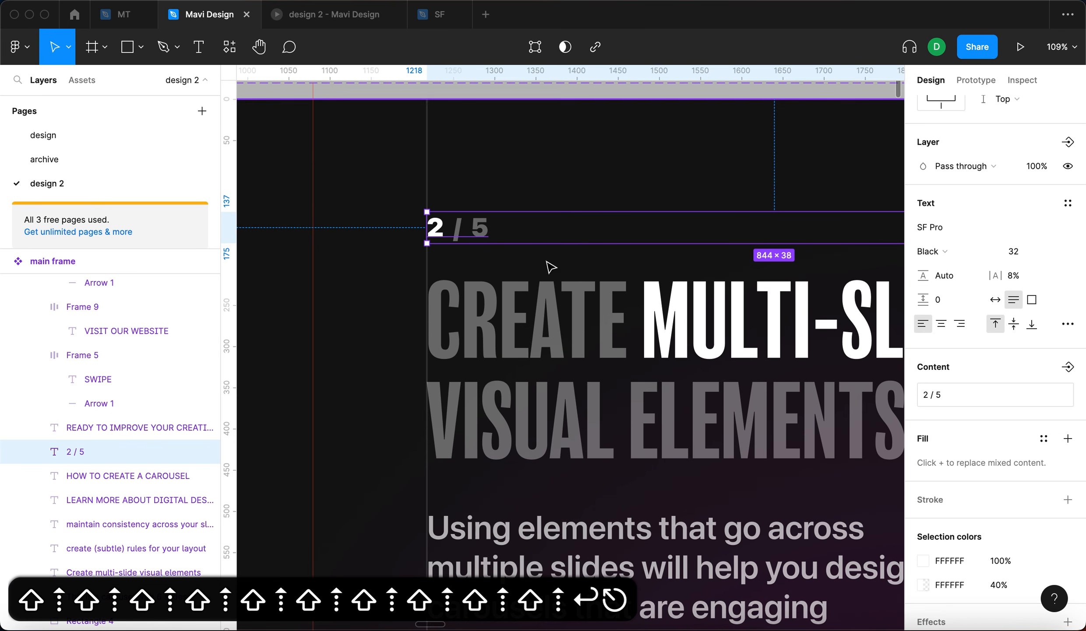
- Duplicate the slide-number text onto slides three and four at the same height
click(618, 137)
scroll(618, 137, down, 6)
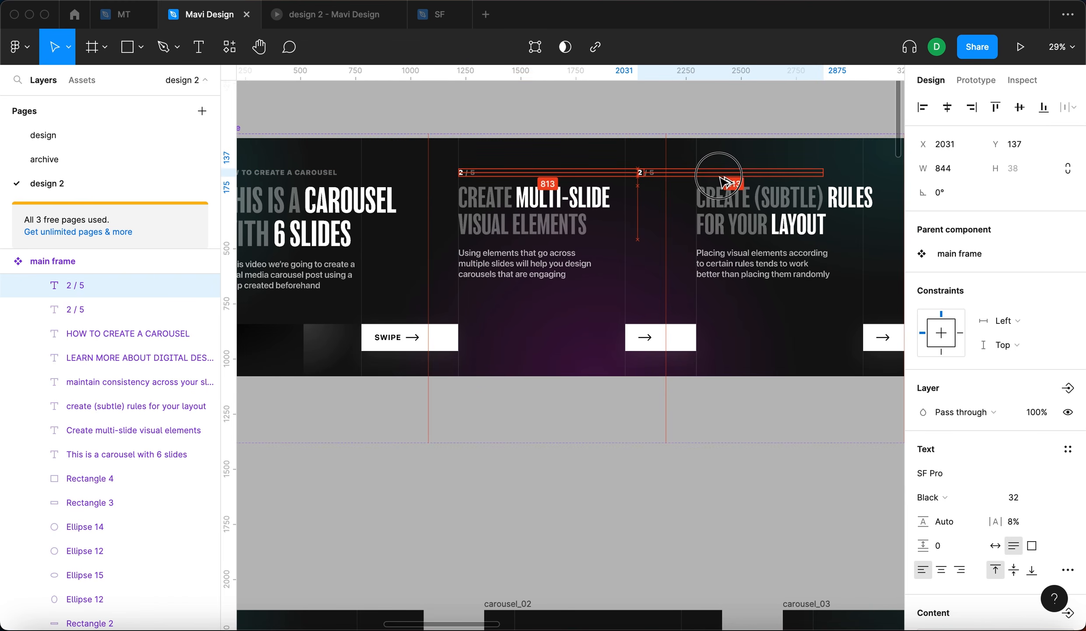
drag(718, 175, 690, 247)
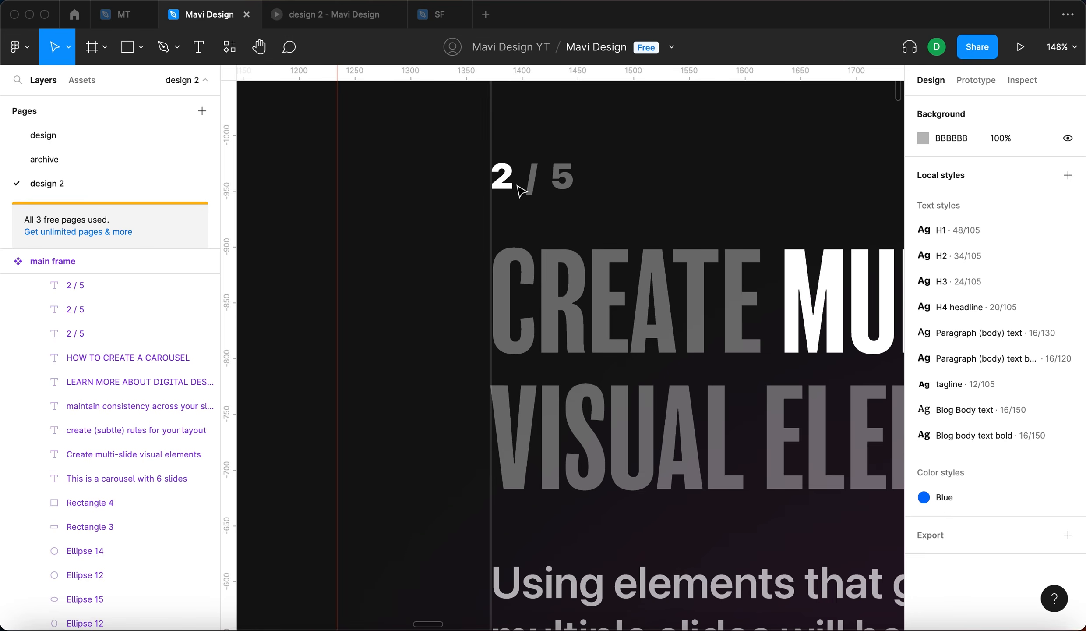
scroll(520, 190, down, 10)
scroll(536, 194, right, 5)
scroll(536, 194, down, 3)
scroll(372, 221, up, 10)
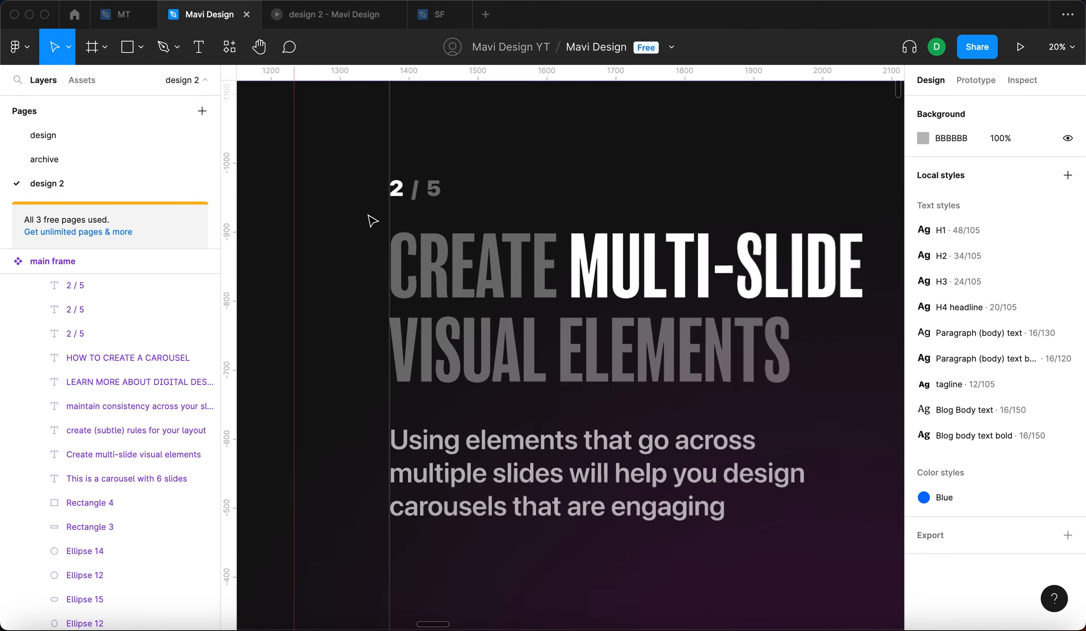
- Change the total in the slide numbers on slides two, three and four to 3
key(t)
click(438, 189)
key(BackSpace)
text(3)
scroll(534, 186, down, 5)
click(638, 203)
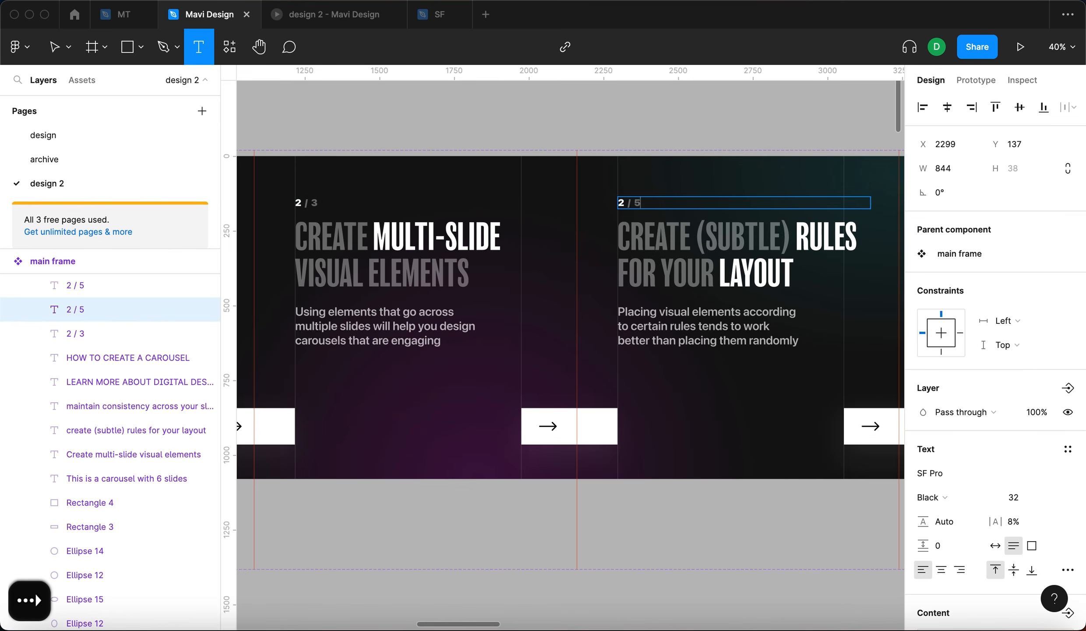
key(BackSpace)
text(3)
scroll(638, 206, right, 5)
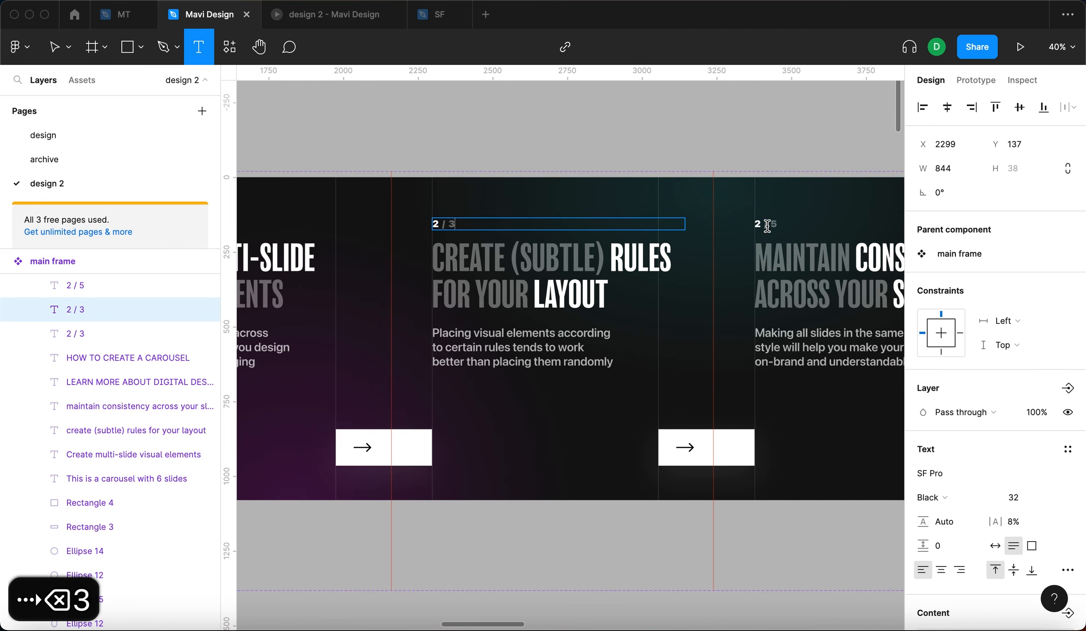
click(765, 224)
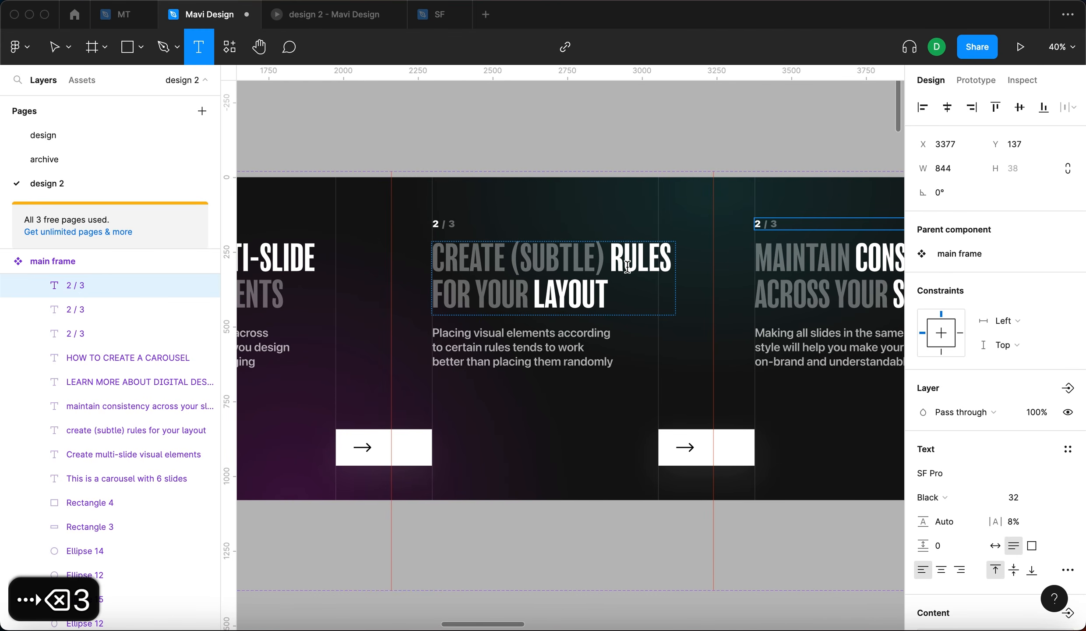
- Renumber slide two's counter to read '1 / 3'
scroll(630, 266, left, 10)
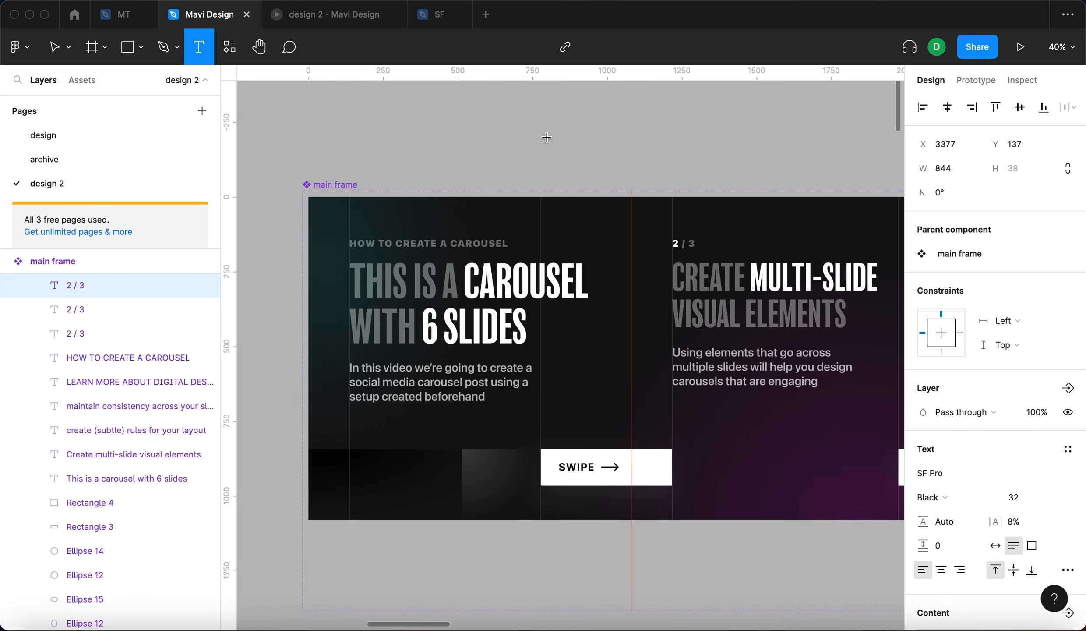
scroll(601, 308, down, 5)
scroll(657, 305, right, 5)
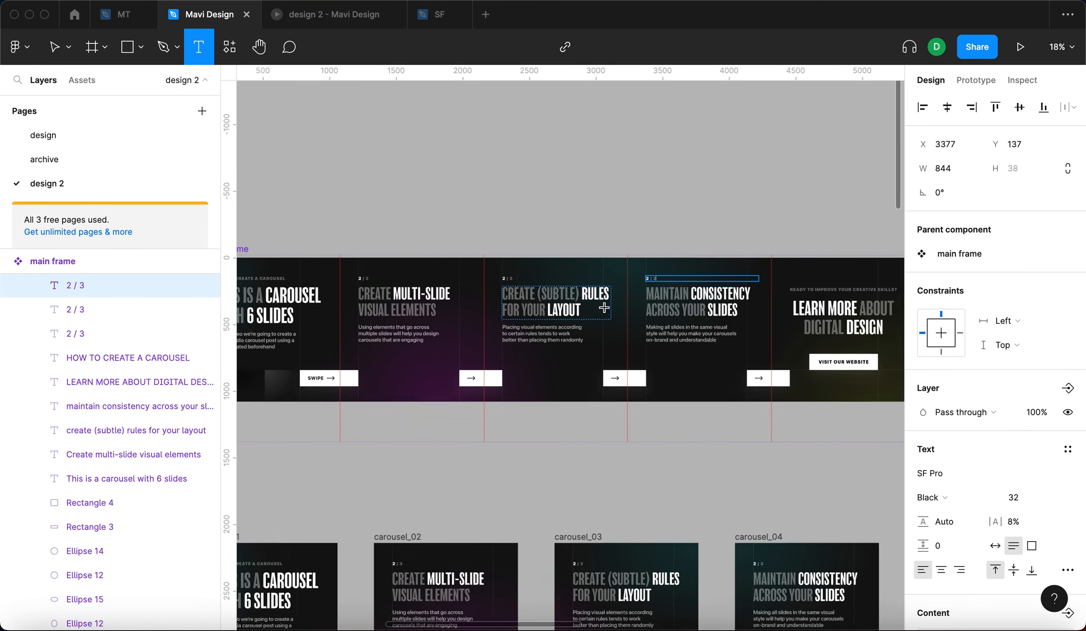
scroll(293, 274, up, 5)
click(429, 262)
key(Left)
key(BackSpace)
text(1)
key(Escape)
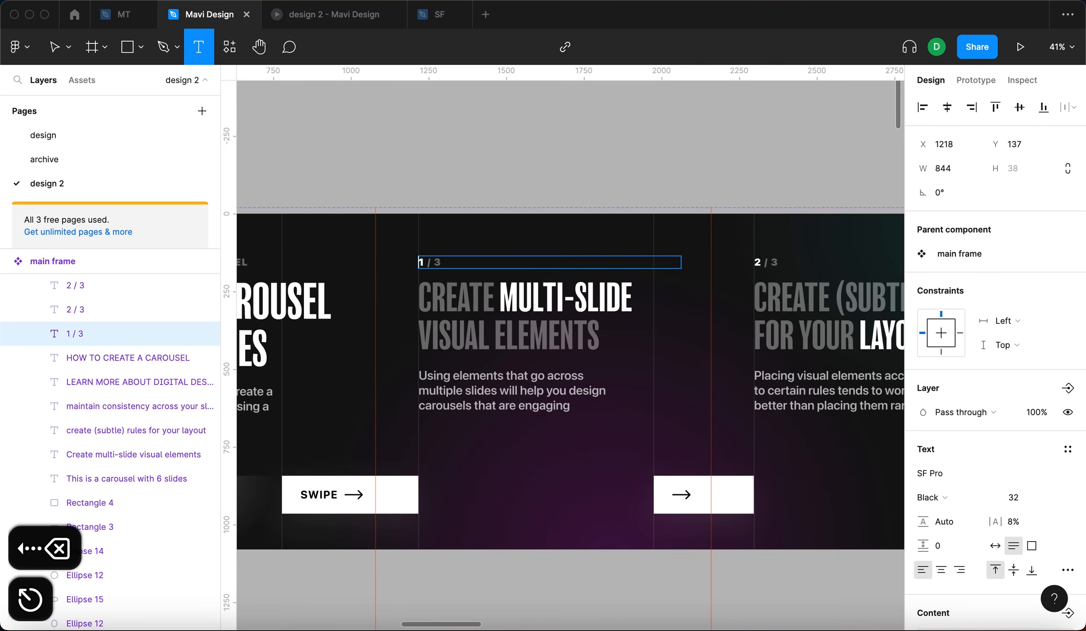
- Renumber slide four's counter to read '3 / 3'
scroll(629, 237, right, 5)
scroll(628, 237, right, 5)
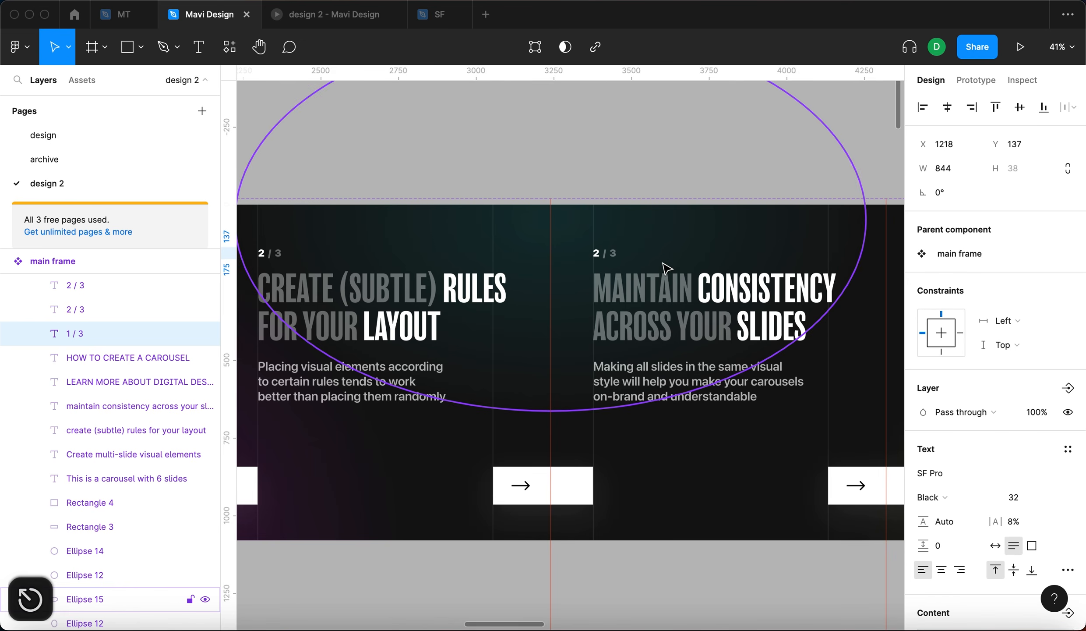
key(t)
click(597, 253)
text(3)
key(Right)
key(BackSpace)
key(BackSpace)
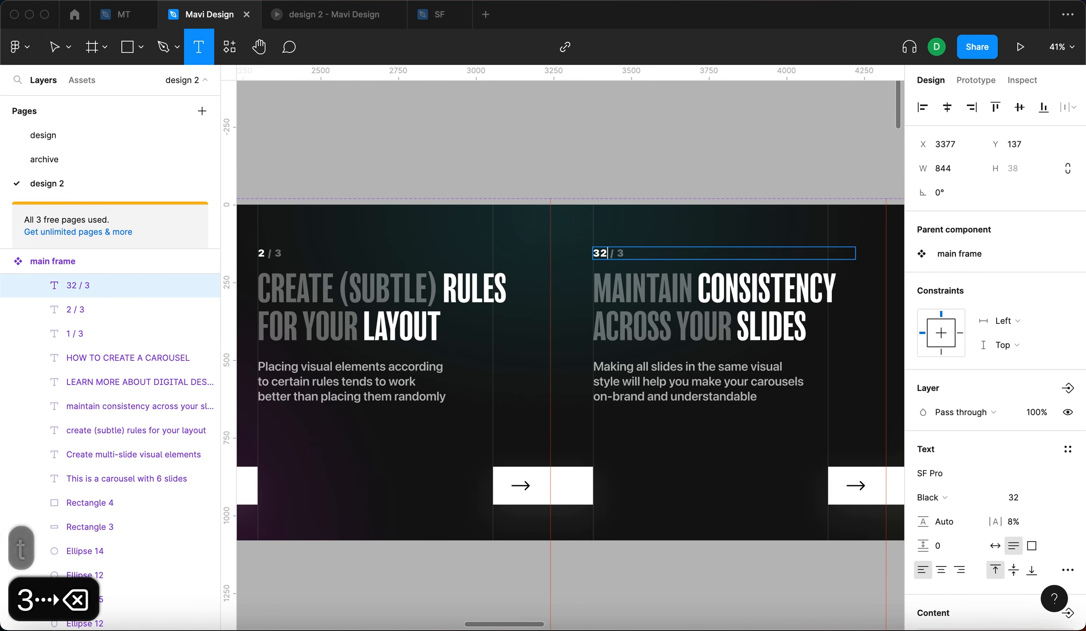
key(Escape)
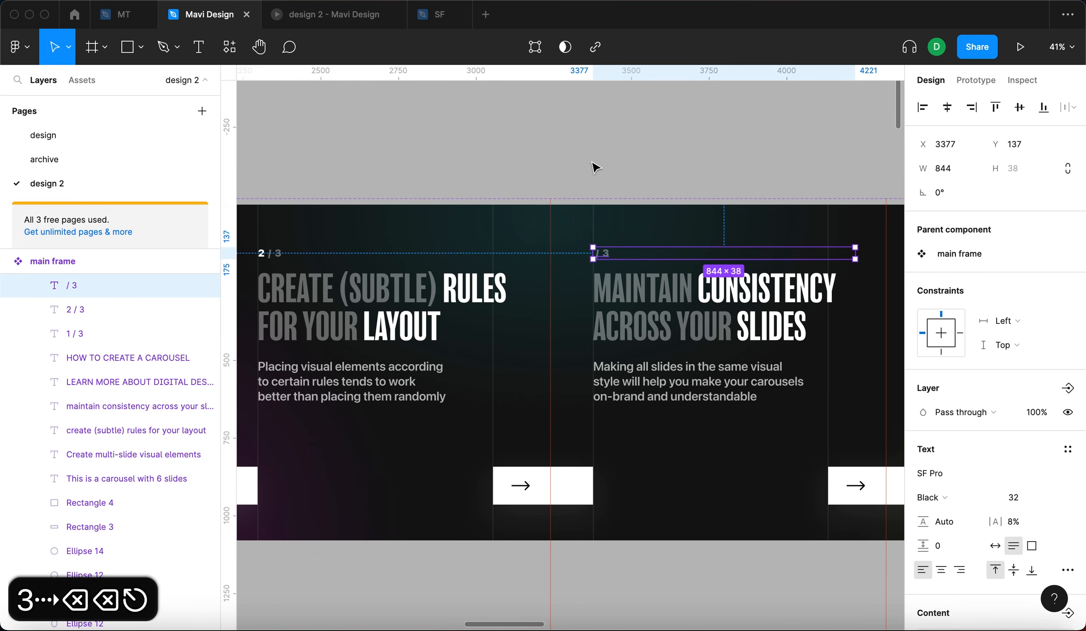
key(super+z)
key(Right)
key(BackSpace)
key(Escape)
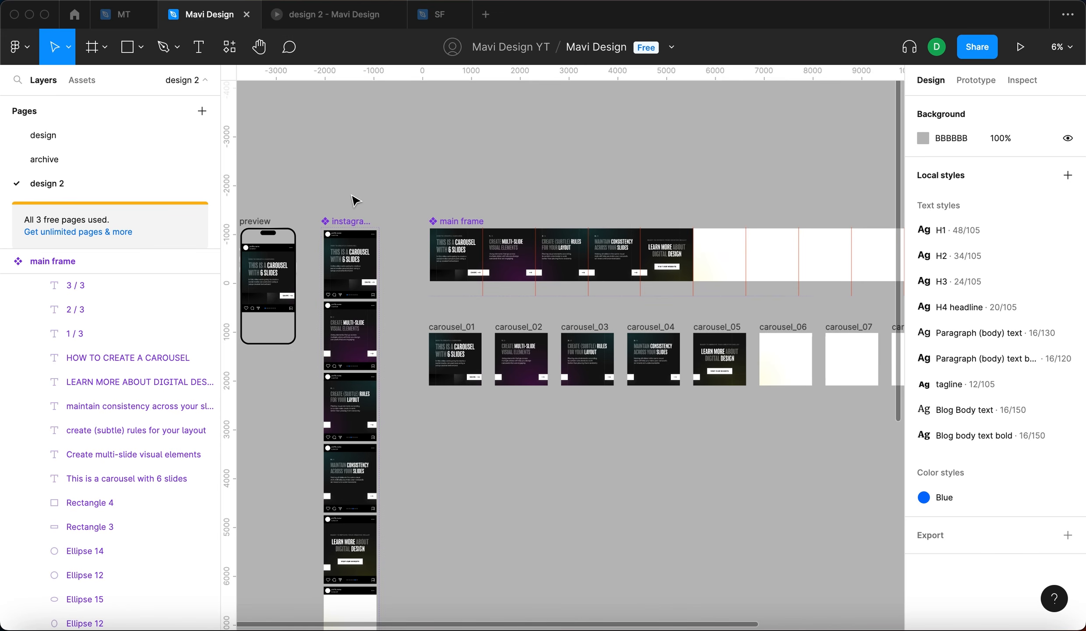
- Close the previous prototype preview tab
scroll(352, 195, left, 3)
scroll(352, 195, down, 3)
click(394, 14)
click(528, 166)
click(579, 139)
scroll(579, 139, right, 3)
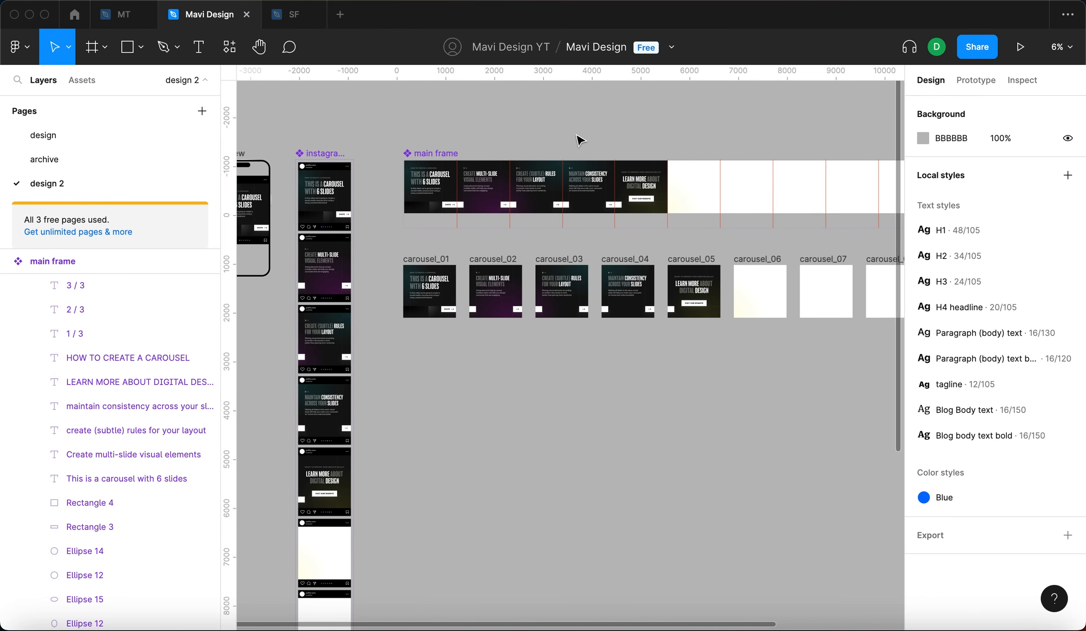
click(671, 415)
drag(389, 255, 727, 338)
click(736, 352)
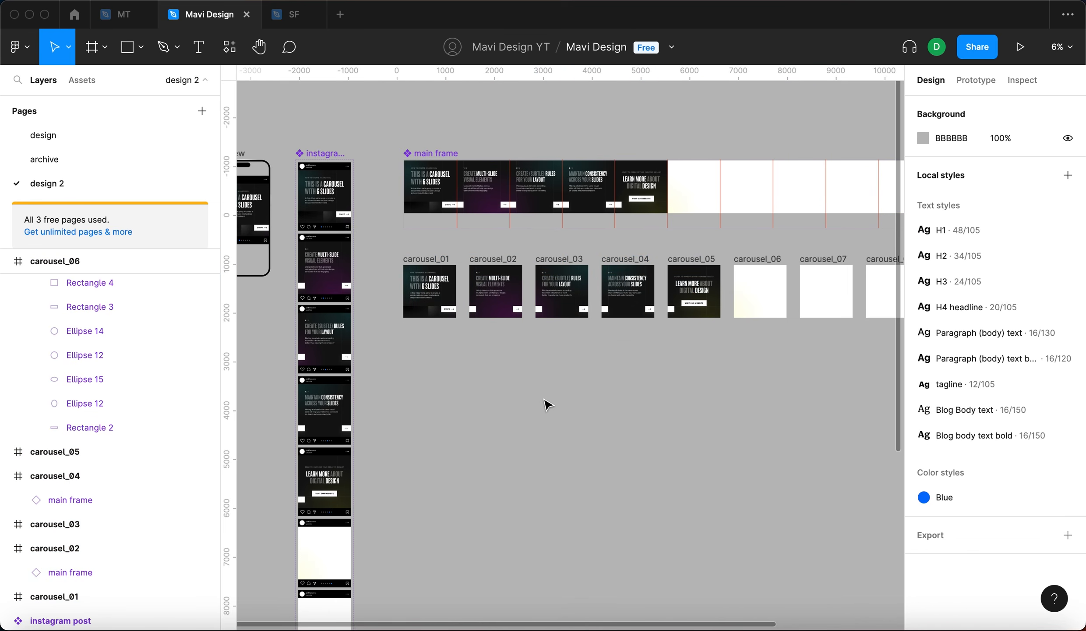
drag(548, 404, 644, 408)
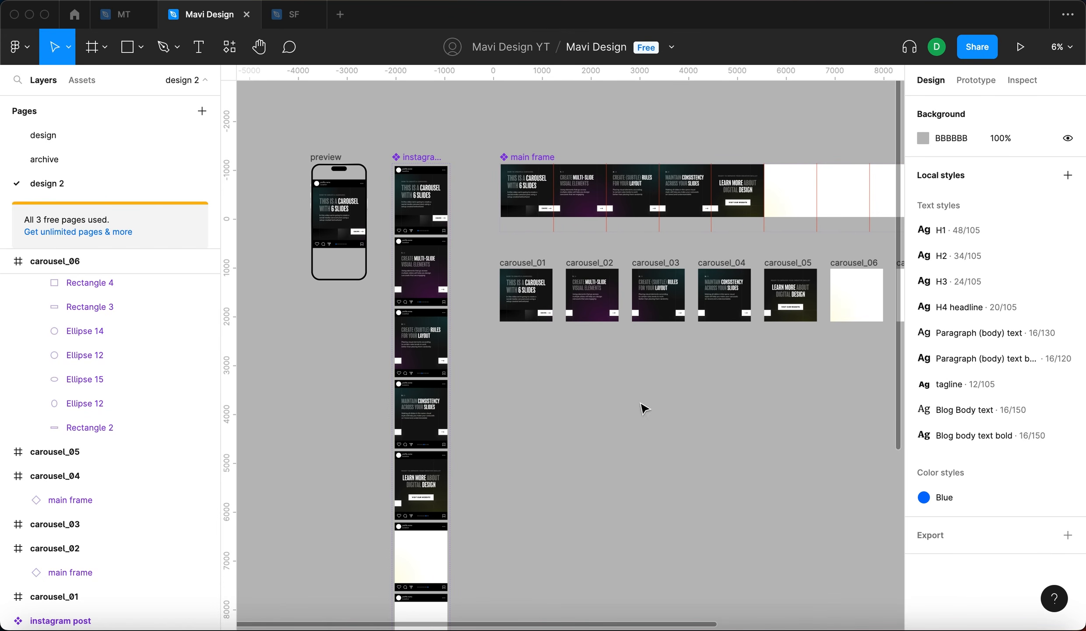
- Open the prototype preview, fit it to screen and swipe back and forth through all slides
click(1032, 58)
click(1032, 59)
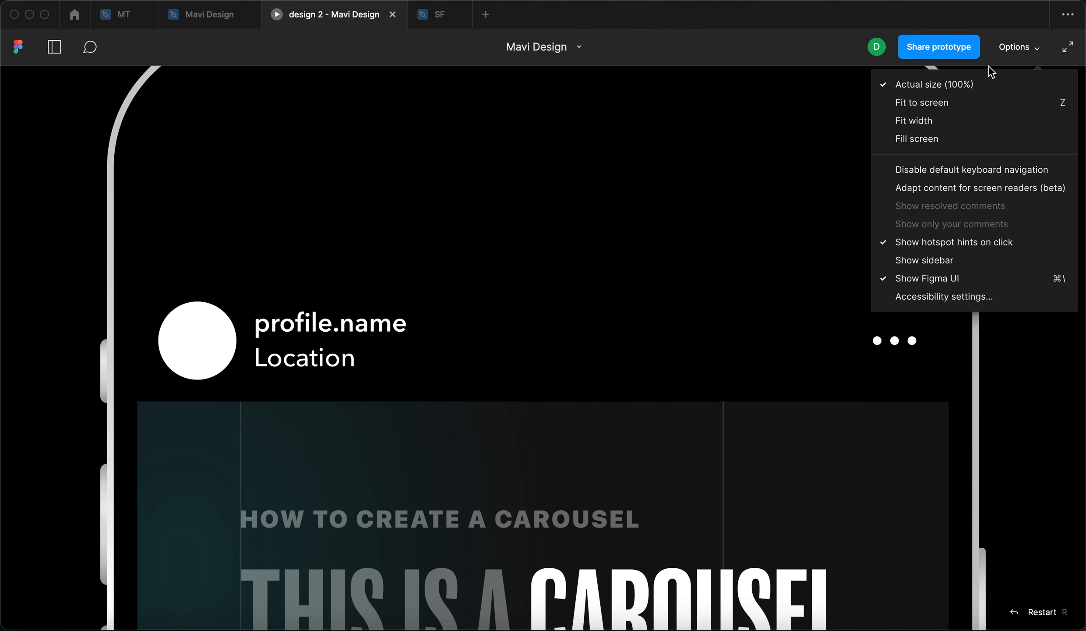
click(981, 105)
click(772, 339)
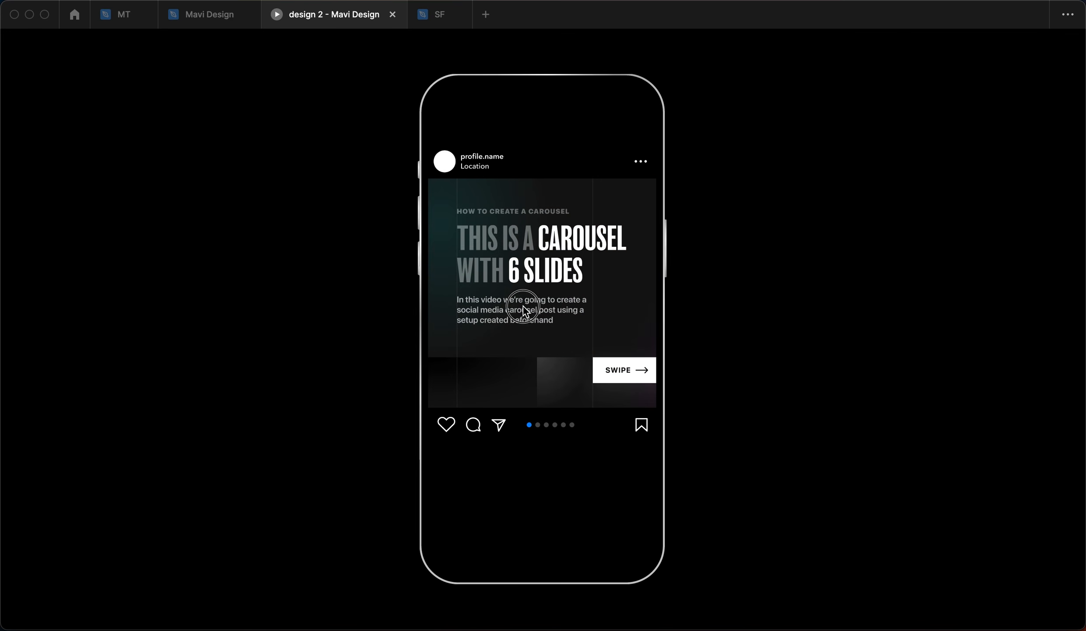
drag(566, 333, 469, 316)
drag(608, 314, 486, 313)
drag(576, 311, 443, 329)
drag(608, 316, 456, 322)
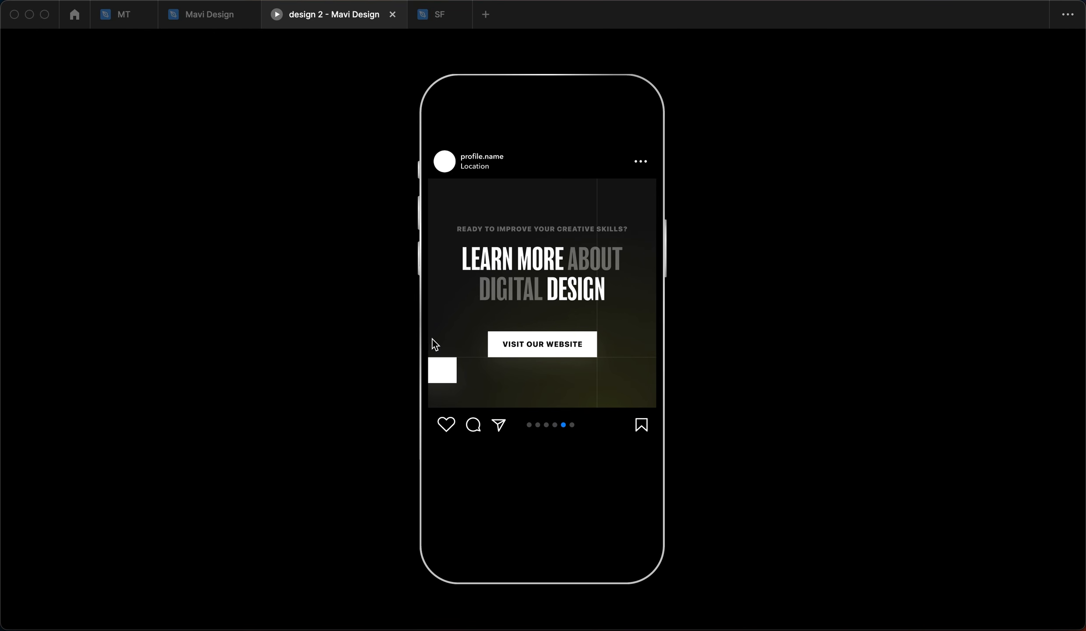
drag(468, 284, 702, 315)
drag(543, 311, 668, 316)
drag(507, 382, 657, 386)
drag(582, 342, 369, 322)
drag(532, 287, 337, 331)
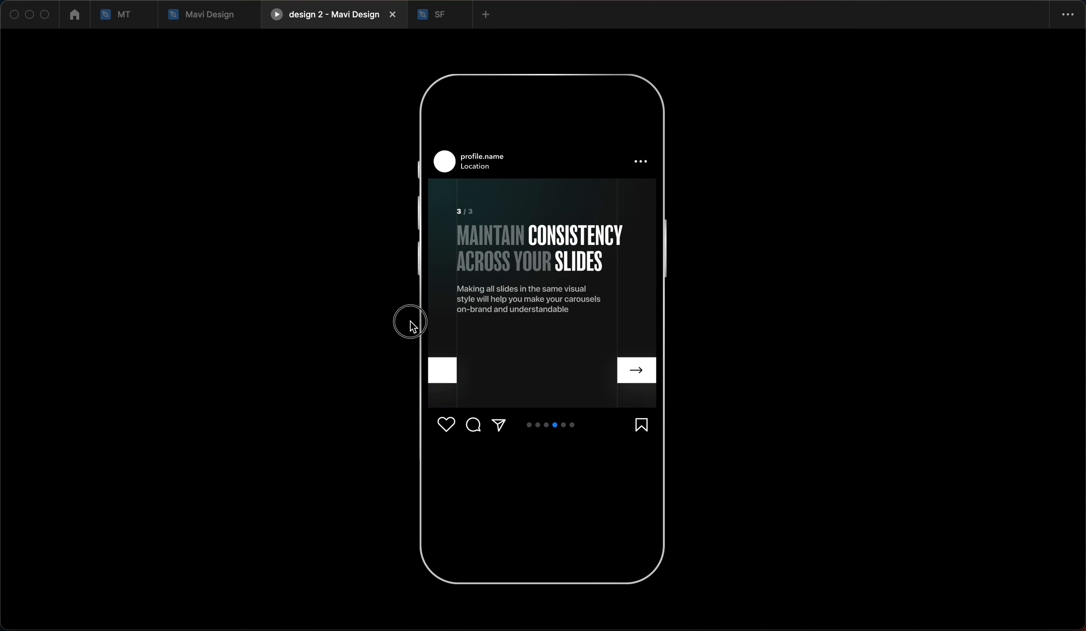
drag(450, 316, 197, 330)
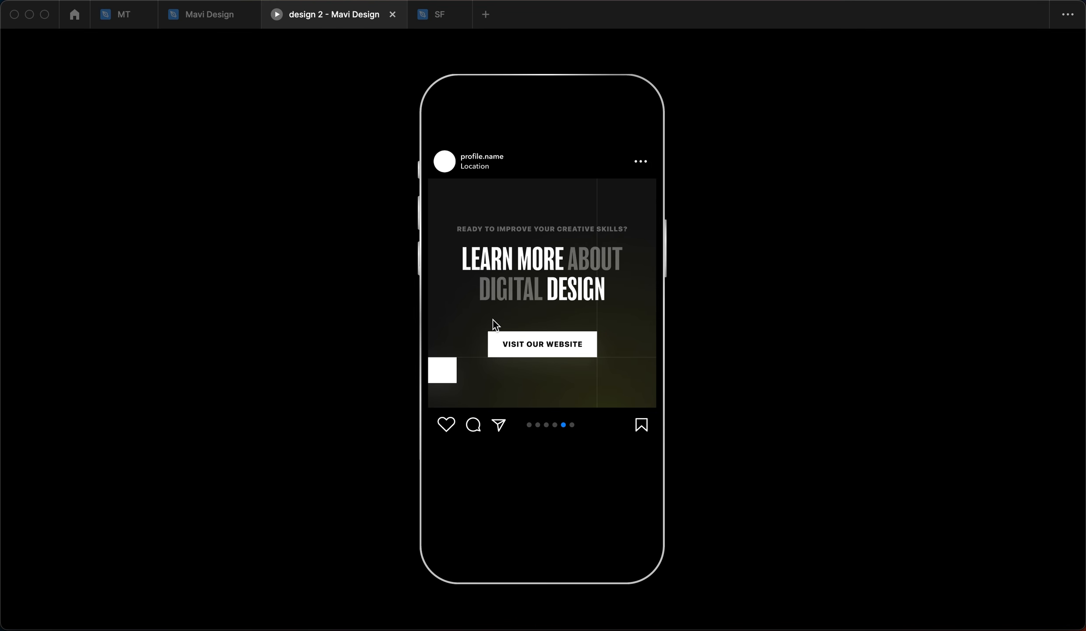
drag(494, 320, 667, 327)
drag(556, 349, 706, 355)
drag(528, 315, 728, 299)
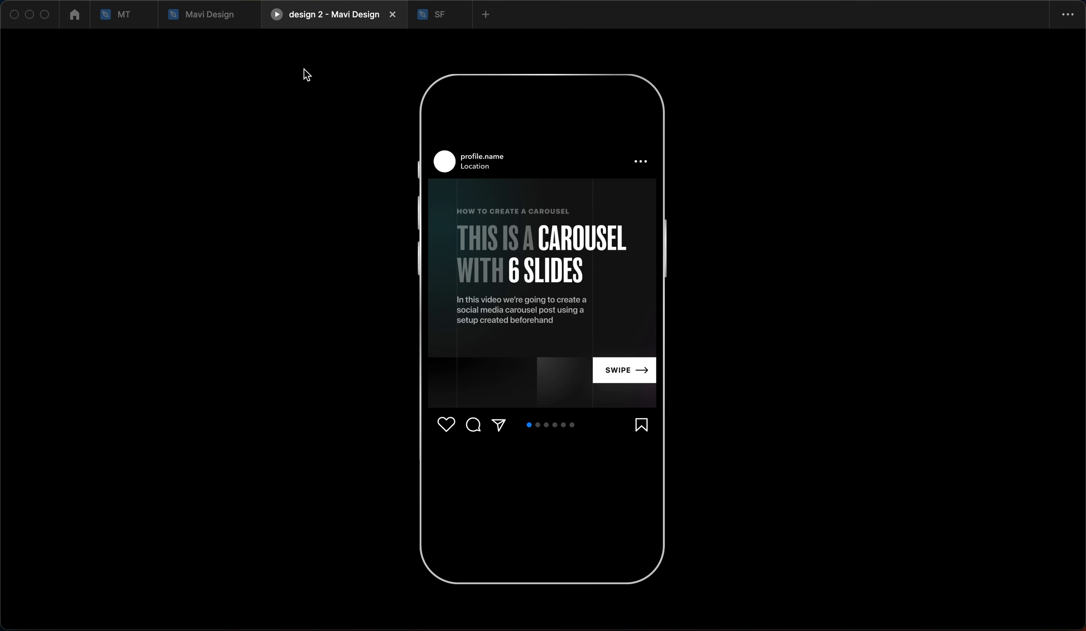
- Change the slide-one headline's slide count to 5 slides
click(211, 15)
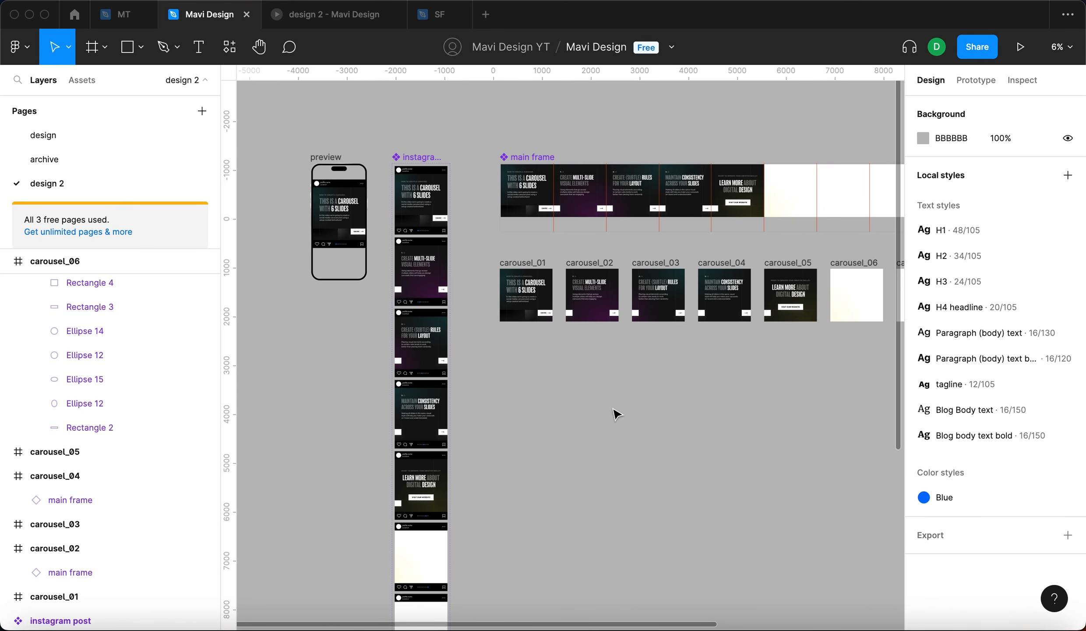
scroll(515, 193, up, 5)
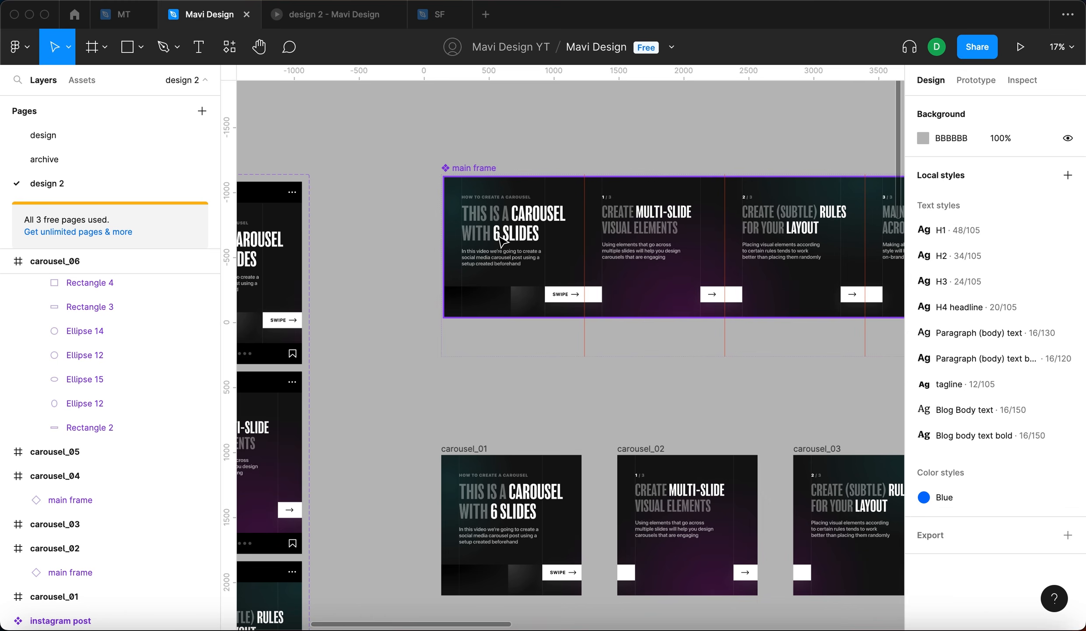
key(t)
scroll(495, 235, up, 5)
click(498, 233)
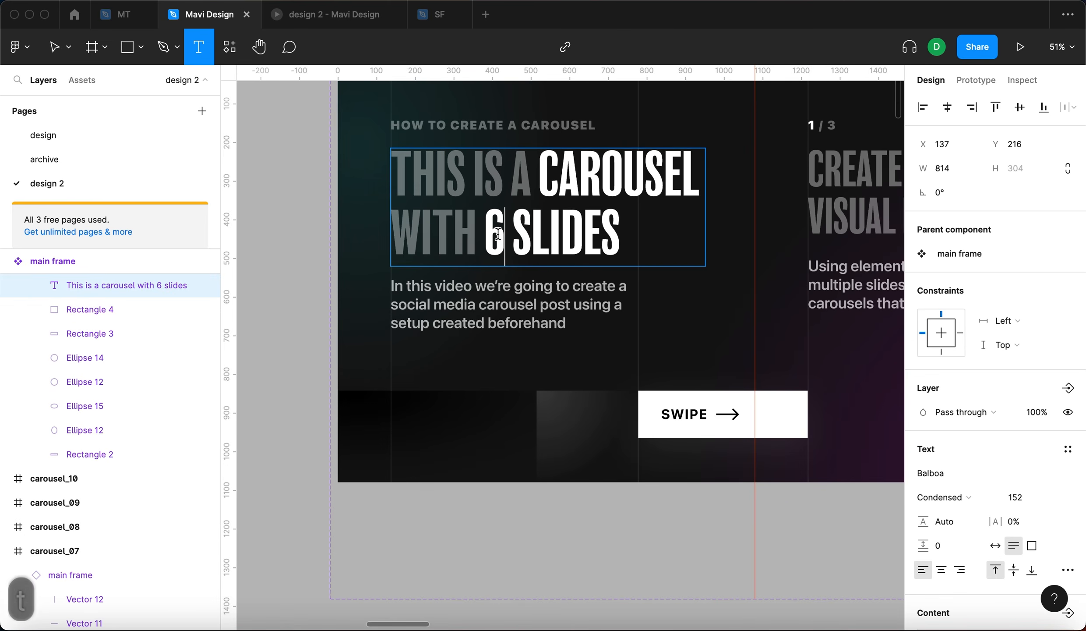
text(5)
key(Left)
key(BackSpace)
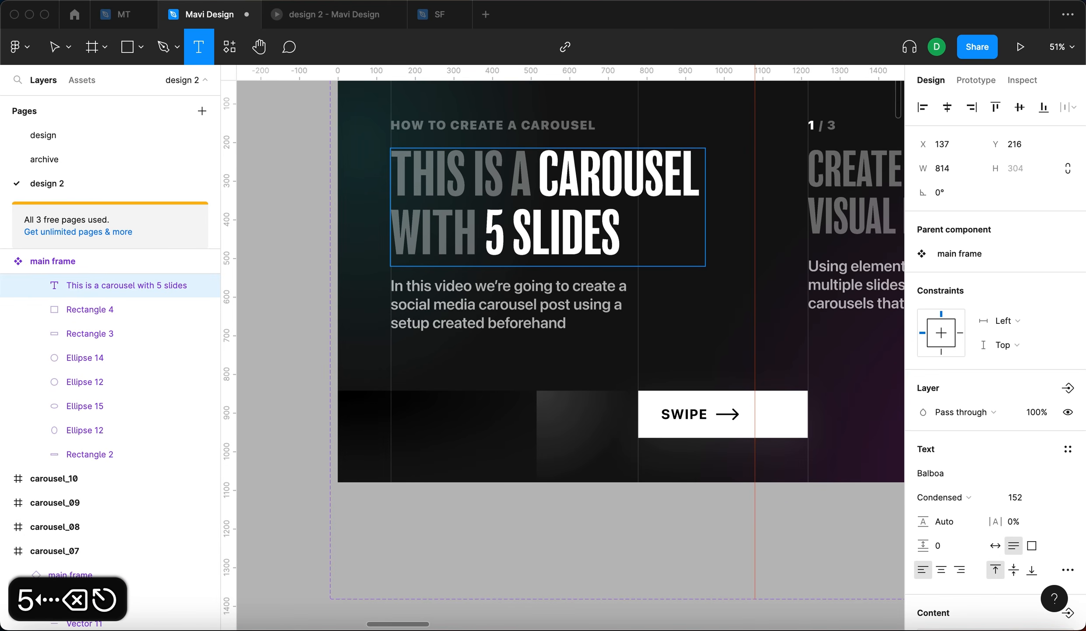
key(Escape)
- Select the five carousel frames carousel_01 to carousel_05 and export them as PNG at 1x
click(315, 300)
scroll(316, 300, down, 10)
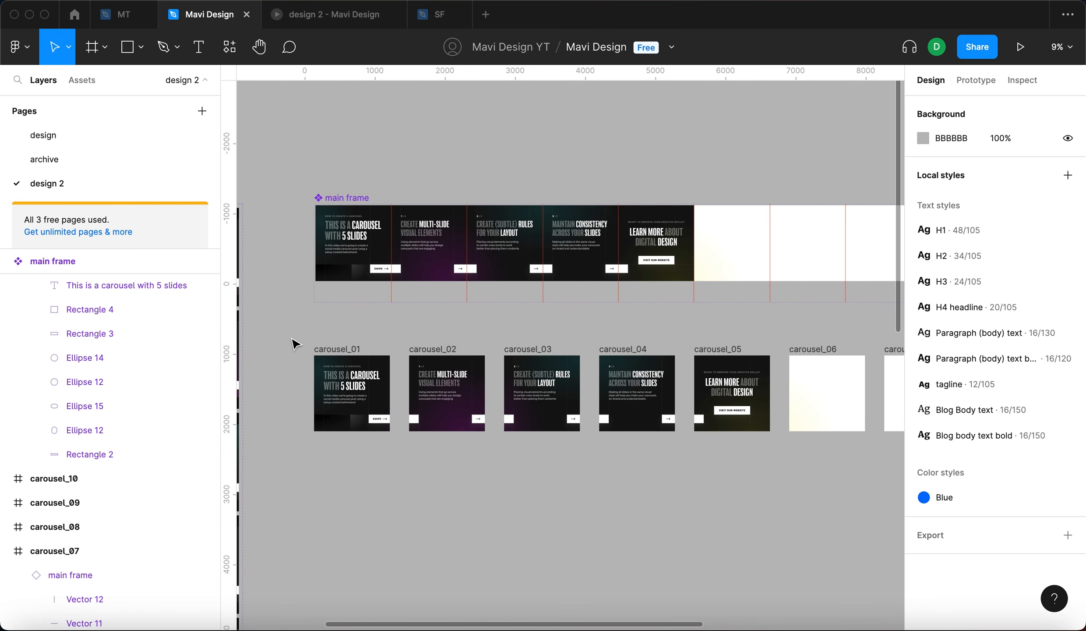
drag(305, 342, 776, 444)
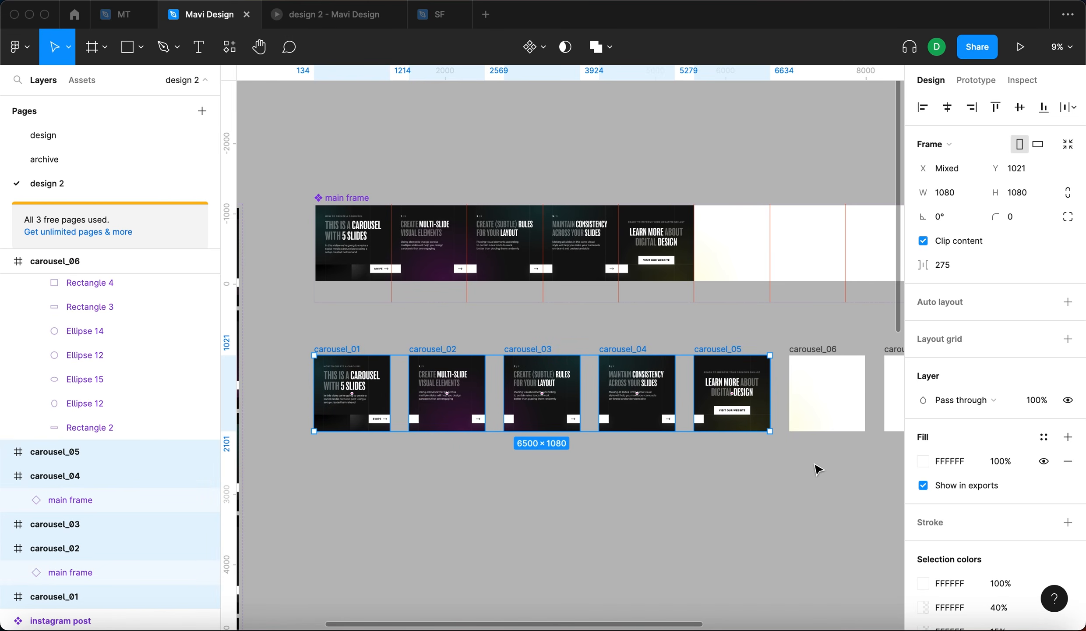
scroll(1021, 483, down, 5)
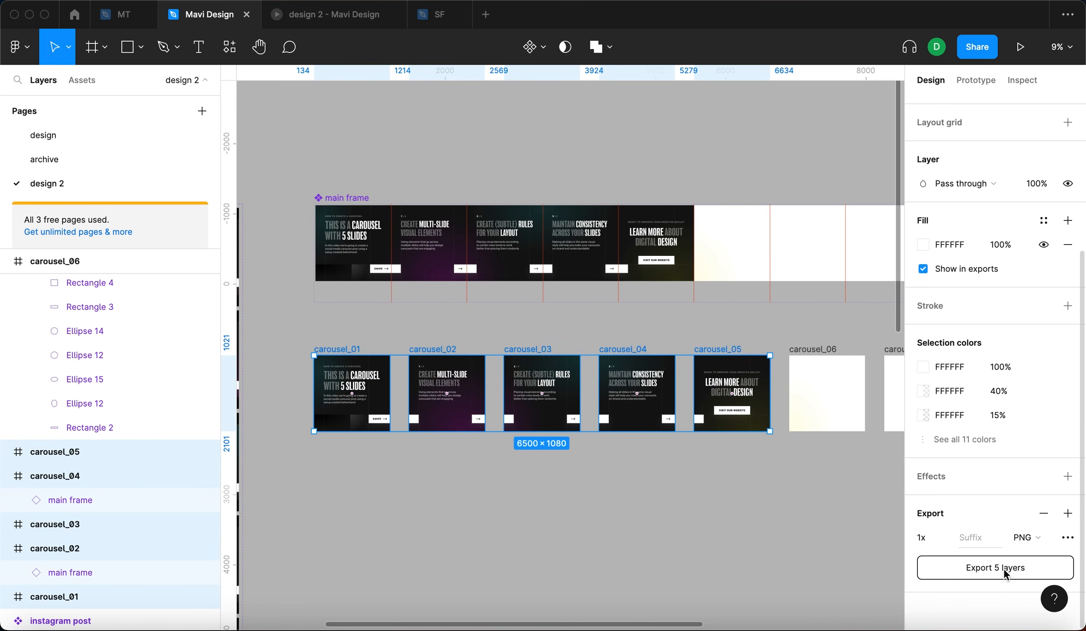
click(713, 517)
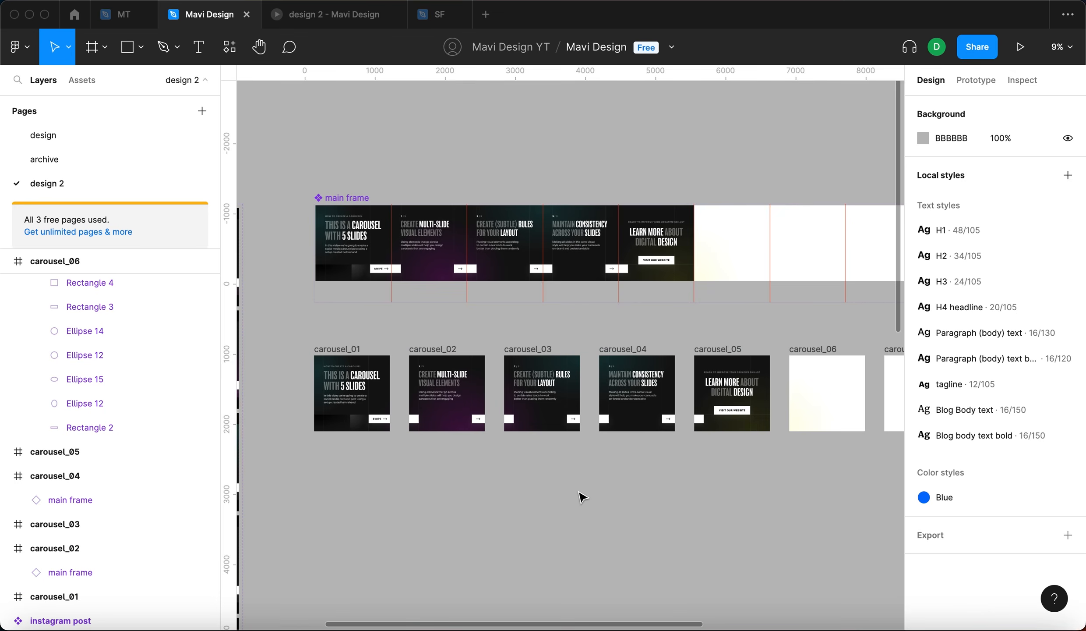
drag(580, 495, 632, 442)
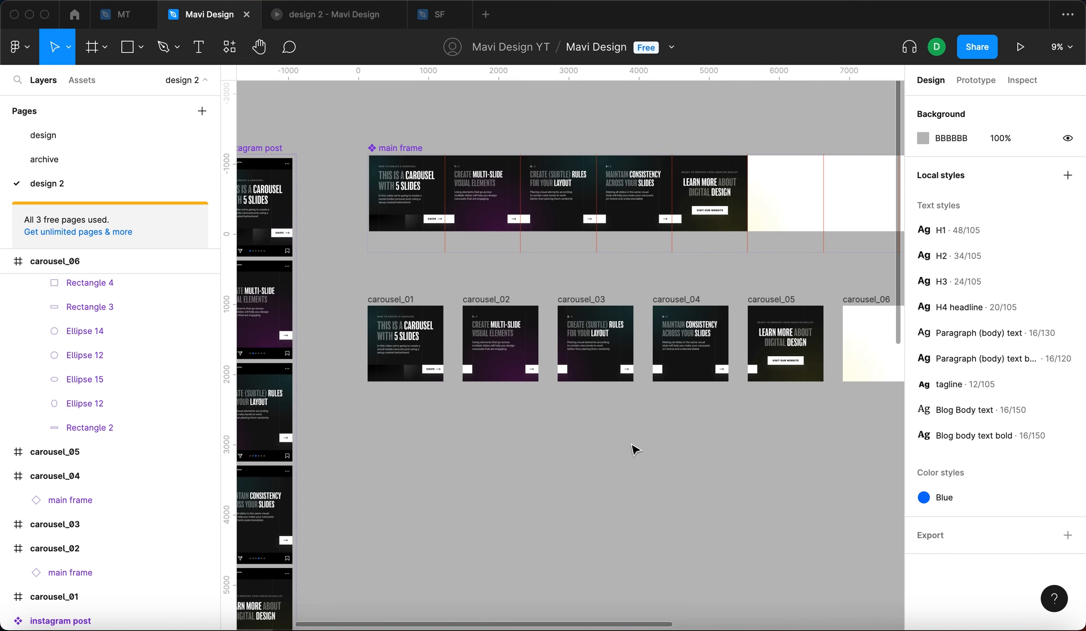
scroll(632, 443, left, 4)
scroll(632, 443, down, 2)
scroll(633, 448, down, 3)
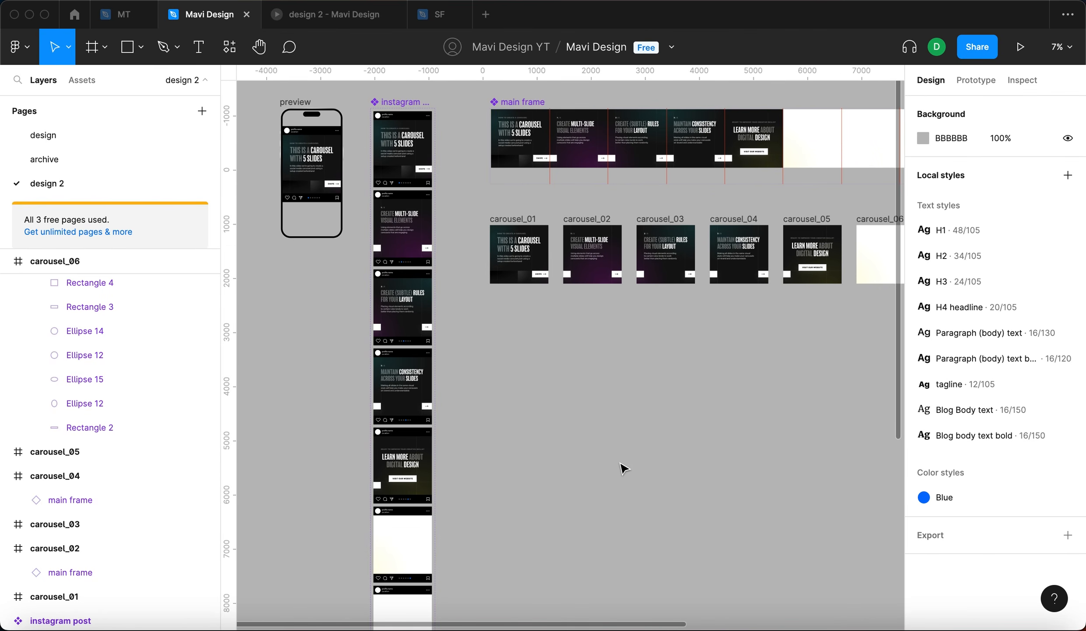
scroll(584, 342, down, 3)
scroll(587, 344, right, 3)
scroll(587, 344, down, 2)
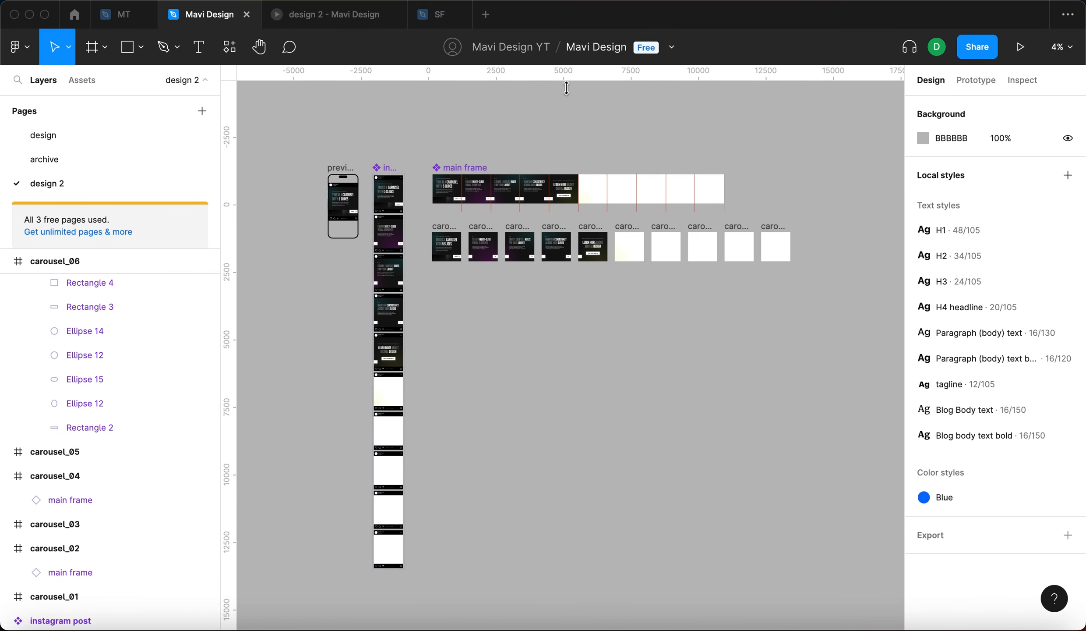
scroll(530, 171, up, 5)
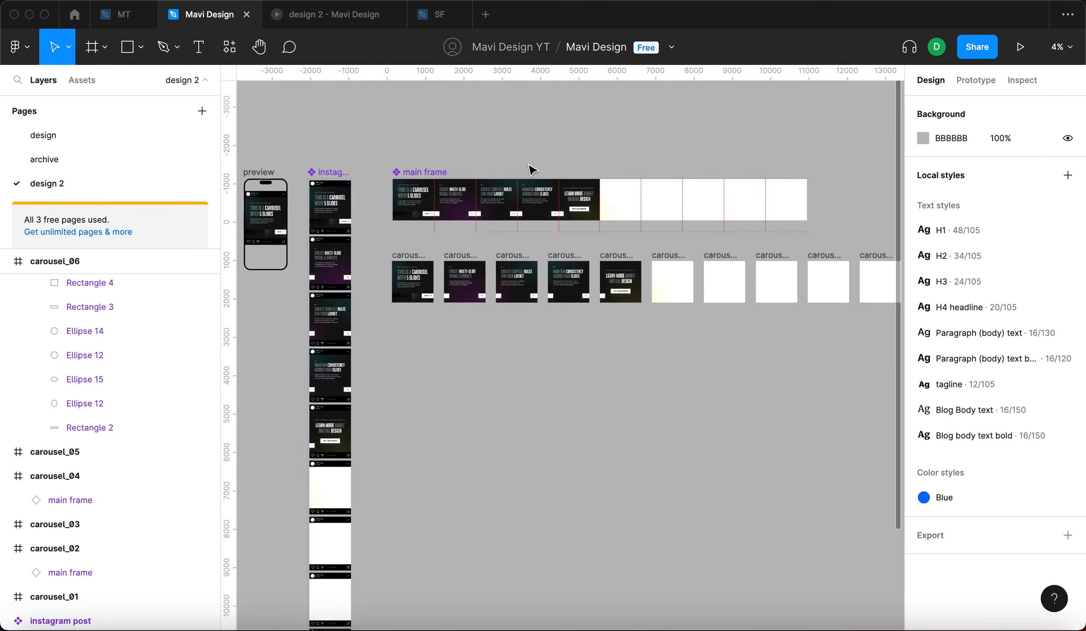
scroll(324, 307, left, 5)
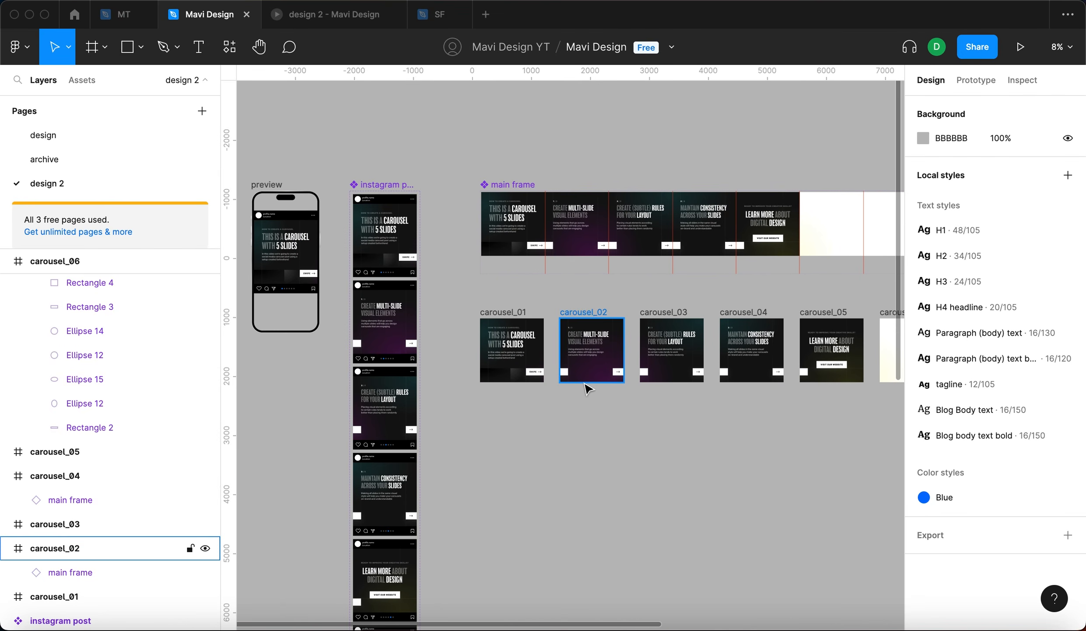